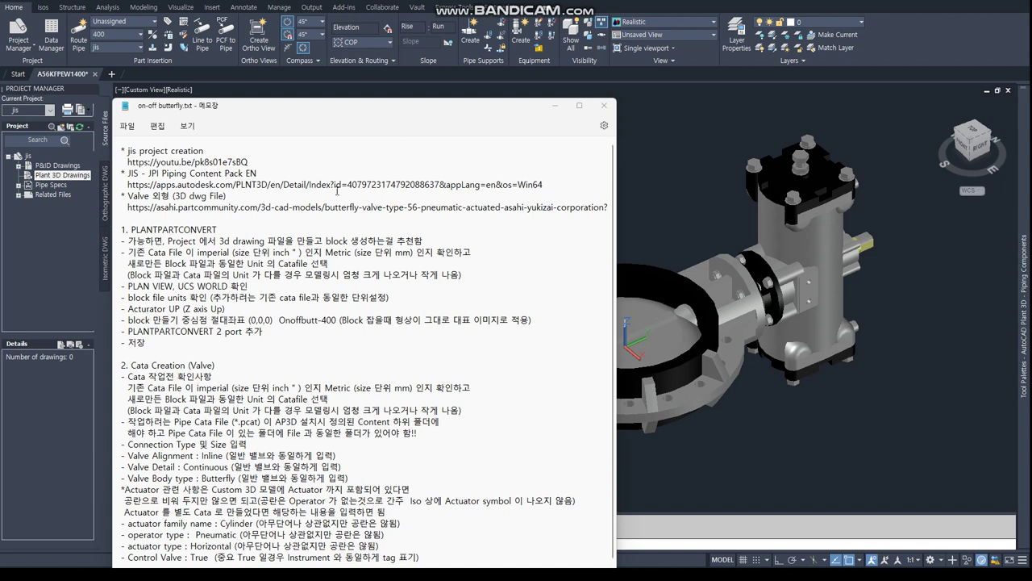
# Review the notes on JIS project creation, the JIS piping content pack, the valve 3D dwg and the Asahi model link
pyautogui.click(203, 216)
pyautogui.moveTo(123, 151)
pyautogui.mouseDown()
pyautogui.moveTo(216, 153)
pyautogui.moveTo(107, 161)
pyautogui.moveTo(278, 177)
pyautogui.mouseUp()
pyautogui.click(237, 166)
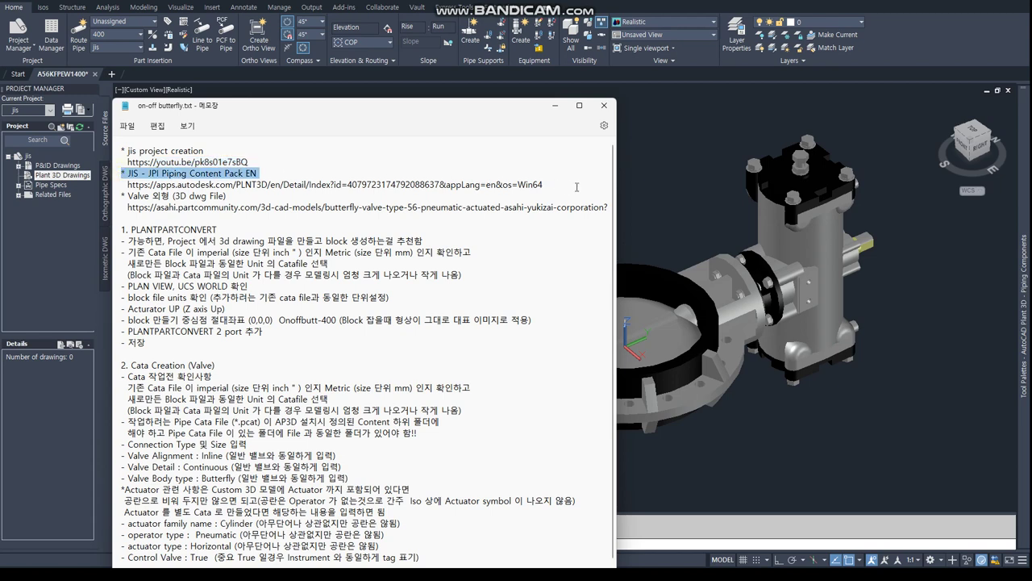
pyautogui.moveTo(576, 187); pyautogui.dragTo(119, 185)
pyautogui.moveTo(189, 196)
pyautogui.mouseDown()
pyautogui.moveTo(229, 196)
pyautogui.moveTo(117, 196)
pyautogui.moveTo(258, 209)
pyautogui.mouseUp()
pyautogui.click(145, 215)
# Review the PLANTPARTCONVERT heading and first tip, then minimize Notepad to reveal the valve model
pyautogui.click(218, 220)
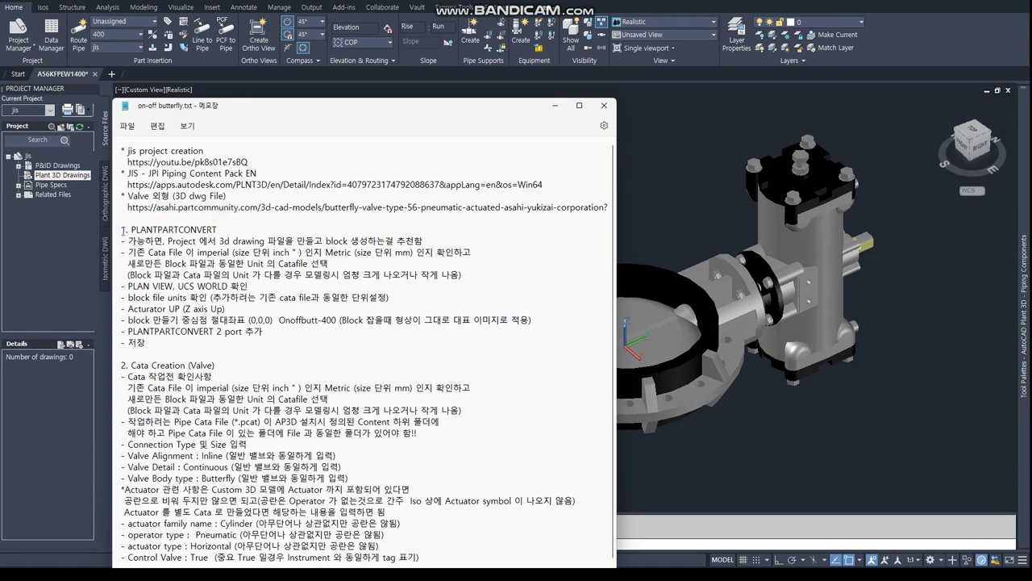
pyautogui.moveTo(123, 229); pyautogui.dragTo(231, 230)
pyautogui.click(149, 247)
pyautogui.moveTo(122, 241); pyautogui.dragTo(428, 243)
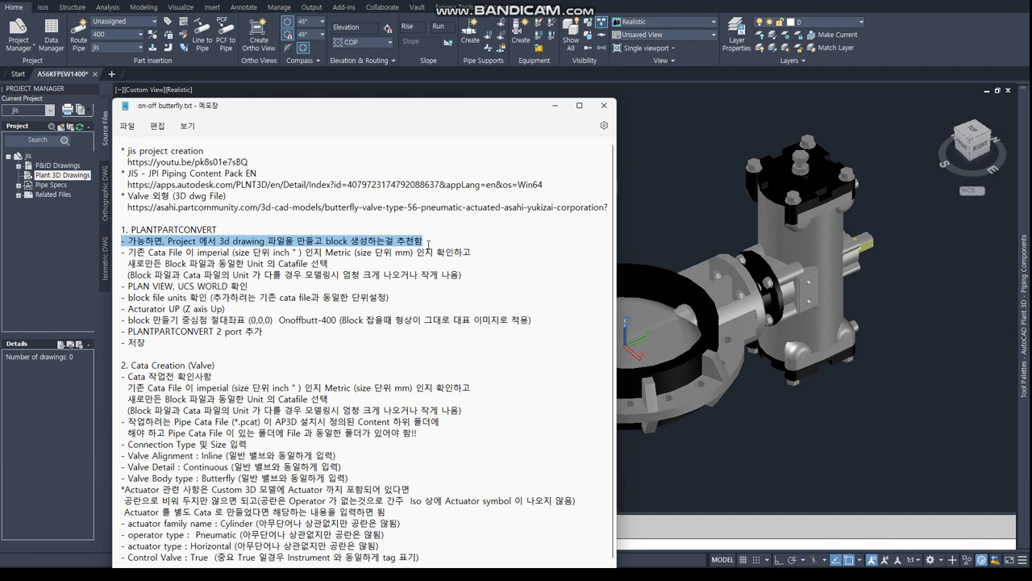
pyautogui.click(555, 104)
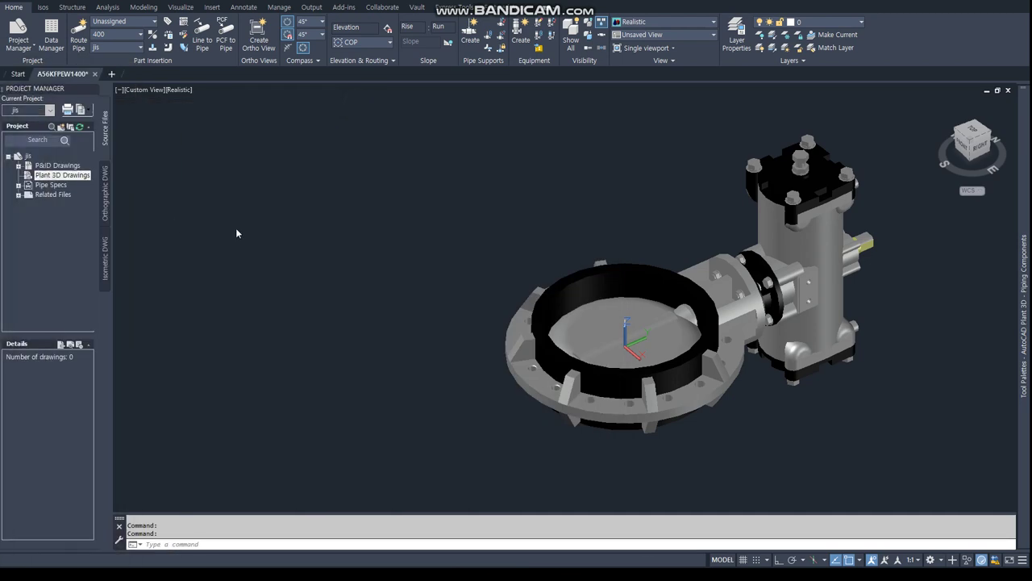
# Create a new Plant 3D drawing named onoff under Plant 3D Drawings
pyautogui.rightClick(46, 177)
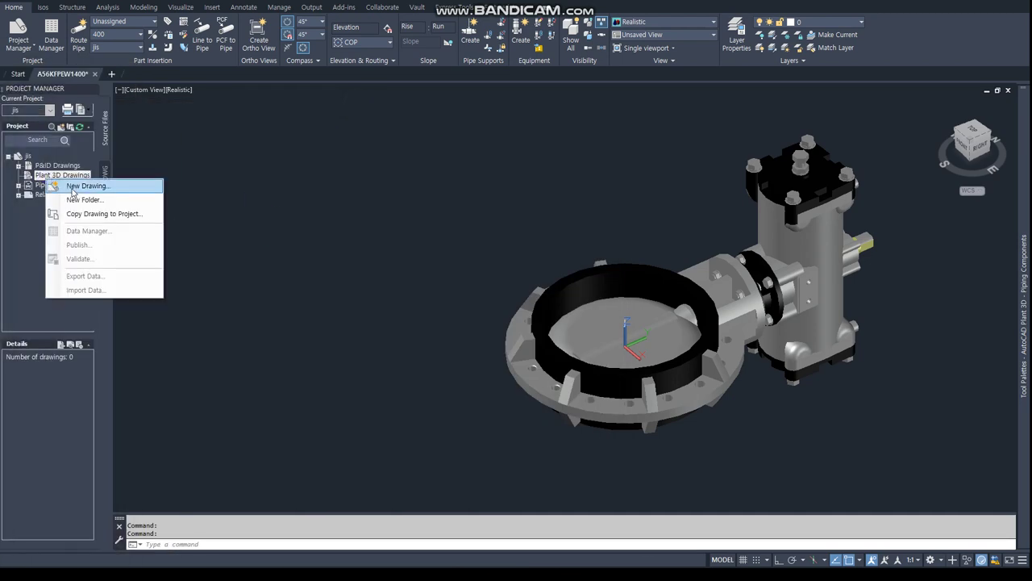
pyautogui.click(60, 186)
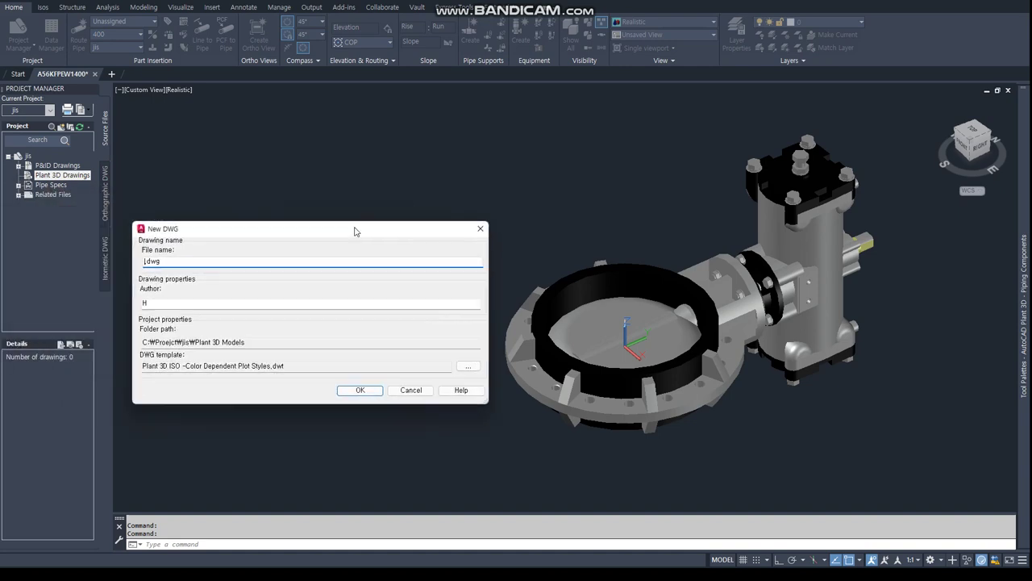
pyautogui.write('ono')
pyautogui.press('Return')
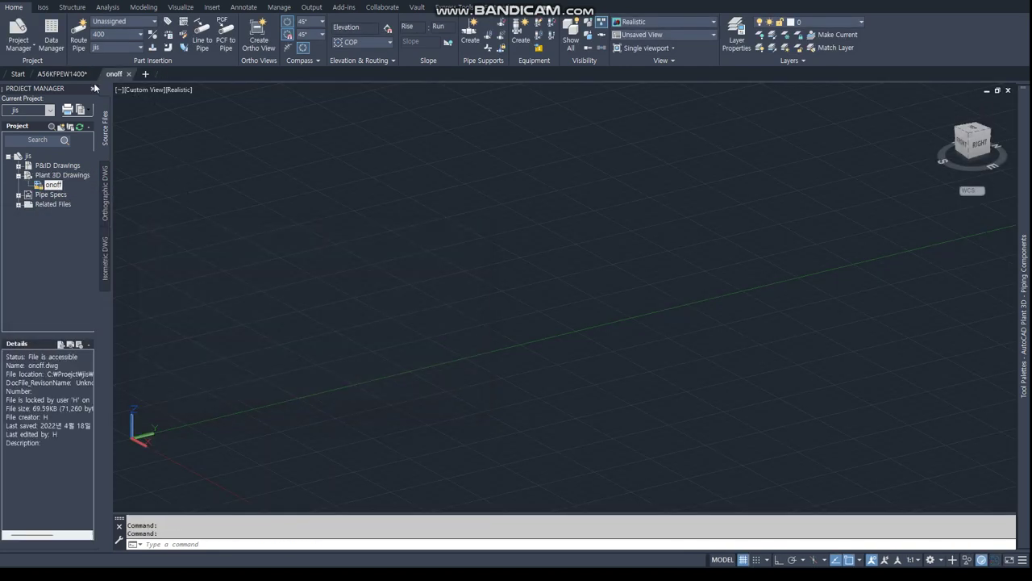
# Select the whole valve model and copy it with base point 0,0,0 for the onoff drawing
pyautogui.click(35, 73)
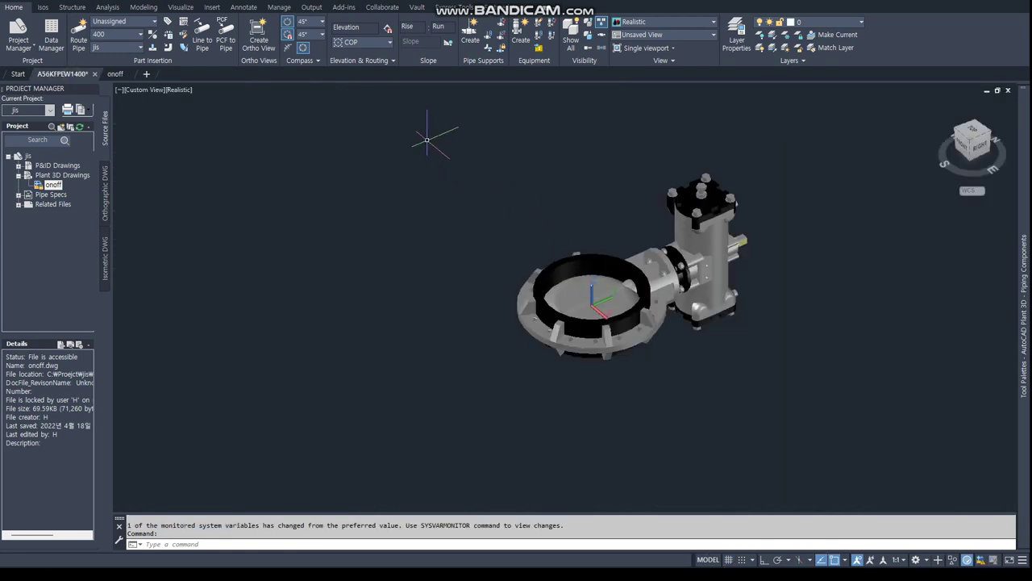
pyautogui.click(418, 126)
pyautogui.click(831, 444)
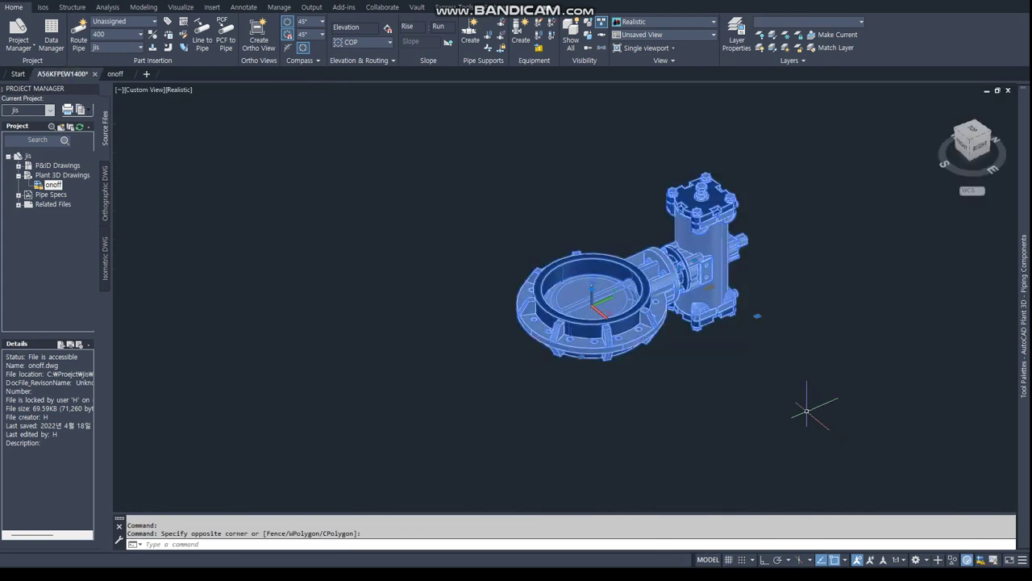
pyautogui.press('Escape')
pyautogui.press('Escape')
pyautogui.click(438, 121)
pyautogui.click(835, 428)
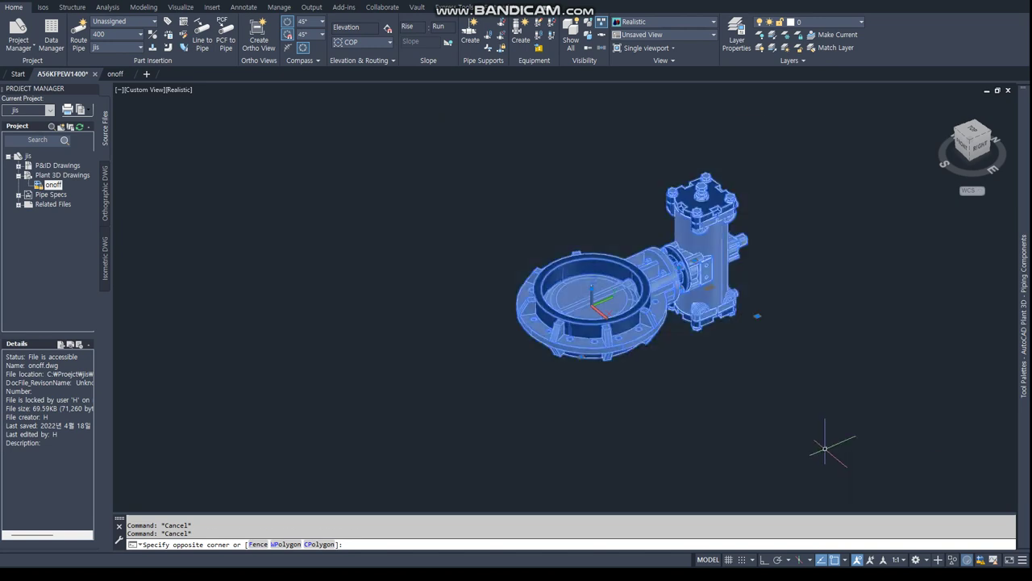
pyautogui.hotkey('ctrl', 'shift', 'c')
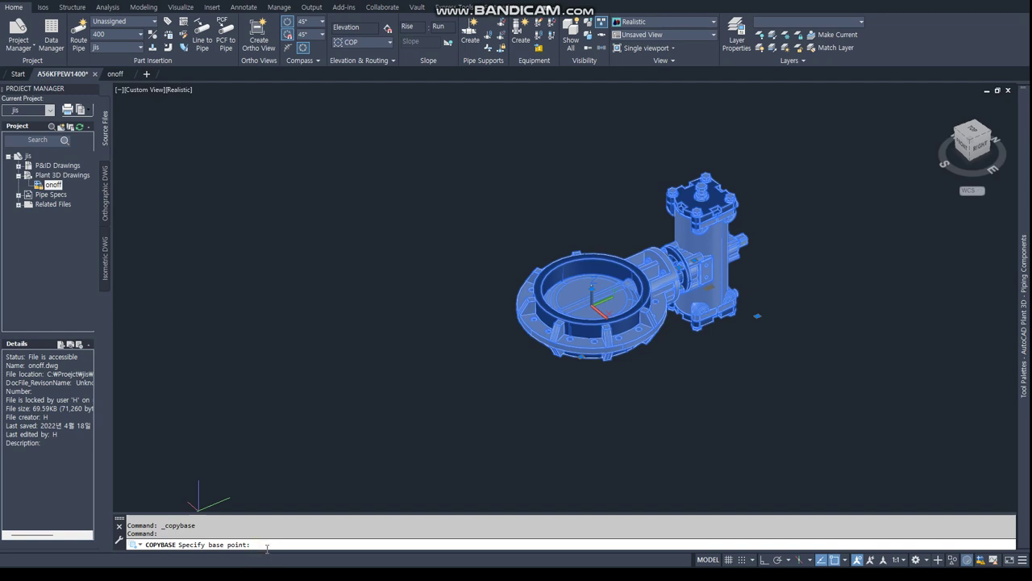
pyautogui.press('Return')
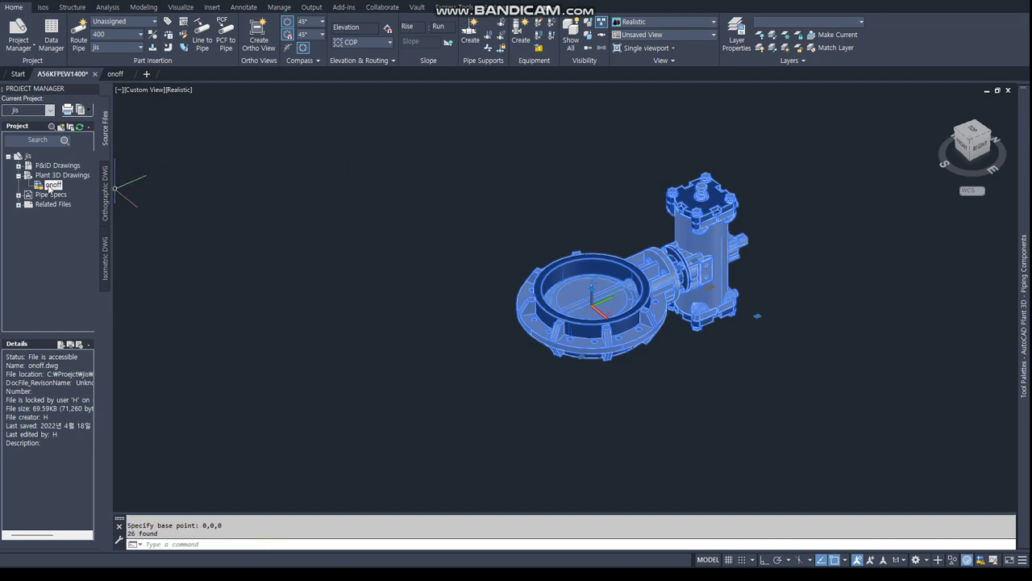
pyautogui.click(115, 73)
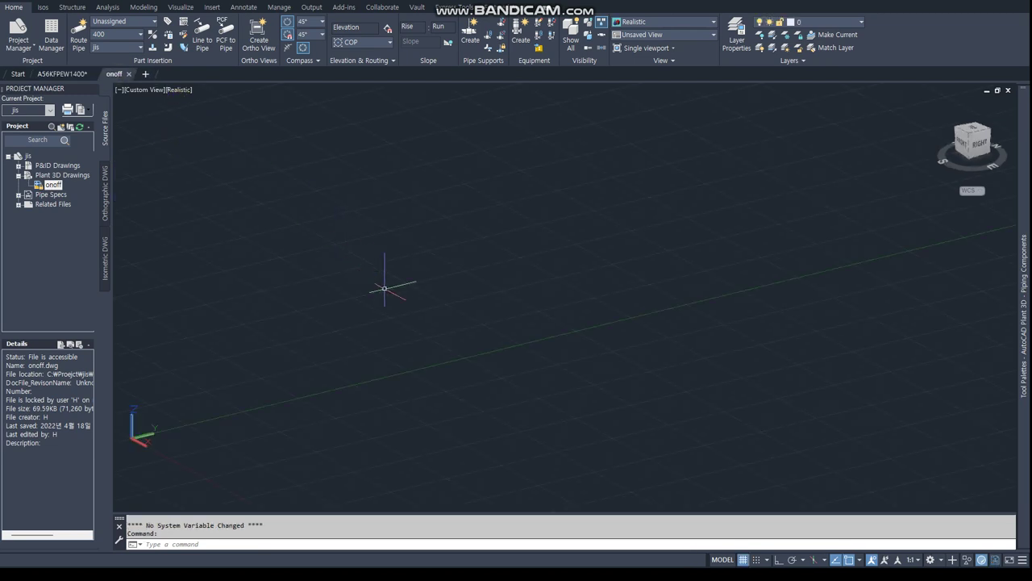
# Paste the copied valve as a block at 0,0,0 and explode it
pyautogui.hotkey('ctrl', 'shift', 'v')
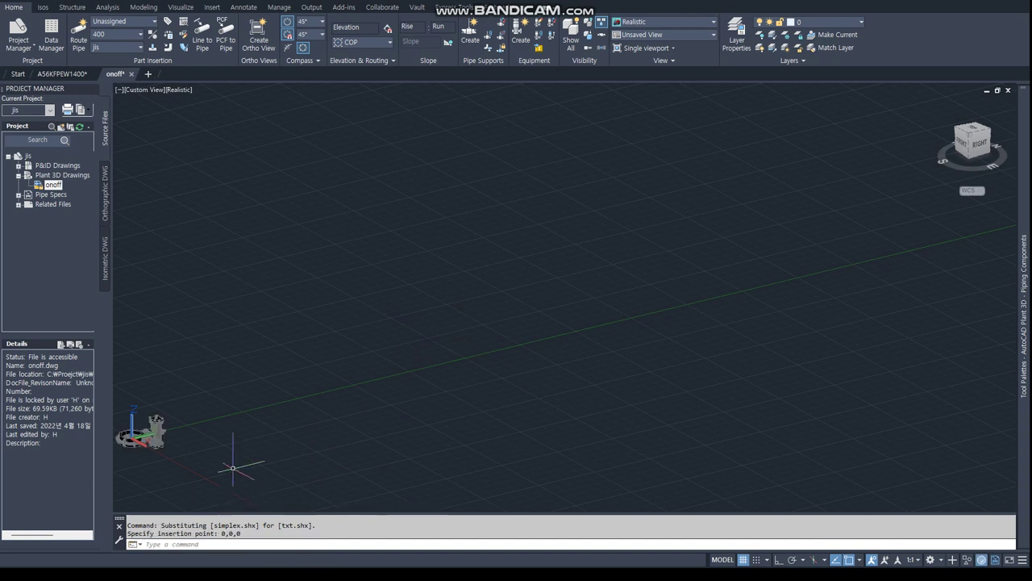
pyautogui.press('Return')
pyautogui.scroll(3, 350, 372)
pyautogui.scroll(3, 350, 372)
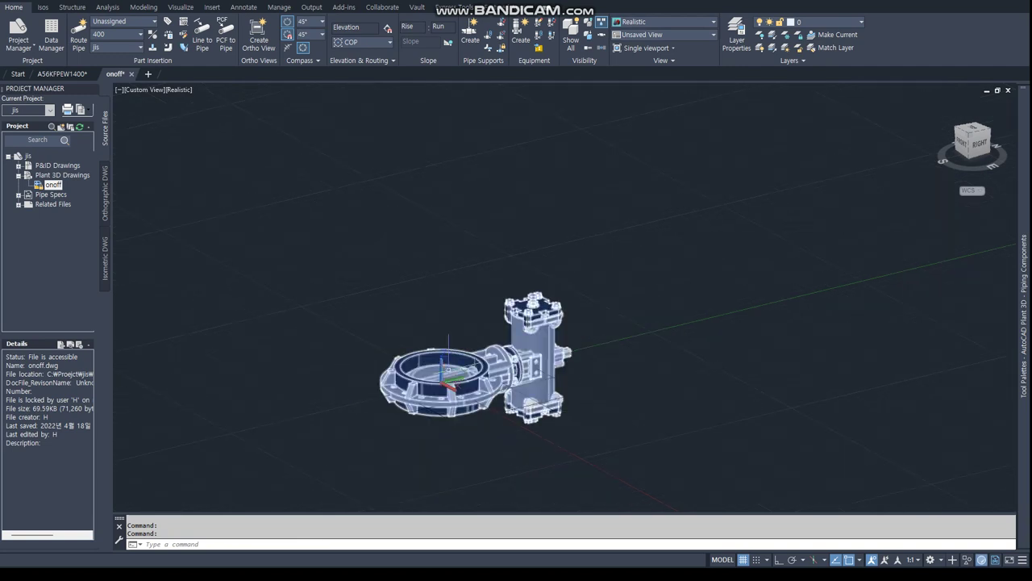
pyautogui.write('explode')
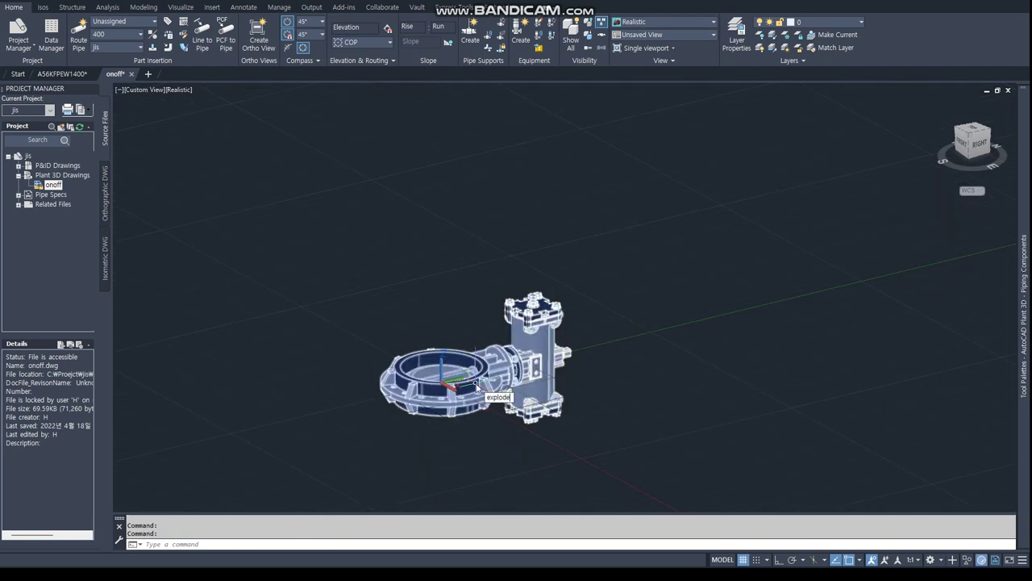
pyautogui.press('Return')
pyautogui.click(508, 367)
pyautogui.write('pur')
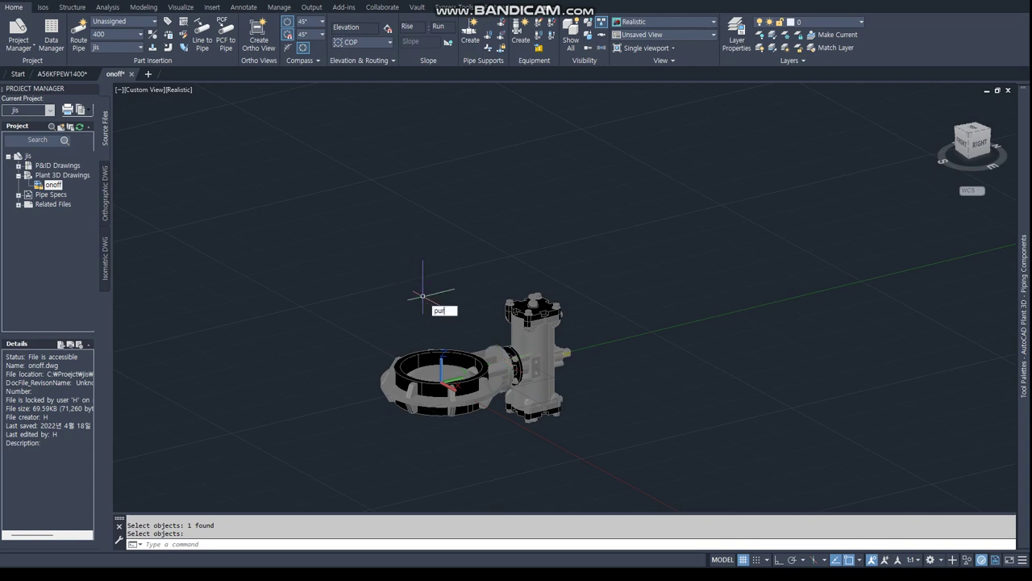
# Purge all unused named items from the onoff drawing
pyautogui.write('ge')
pyautogui.press('Return')
pyautogui.click(490, 419)
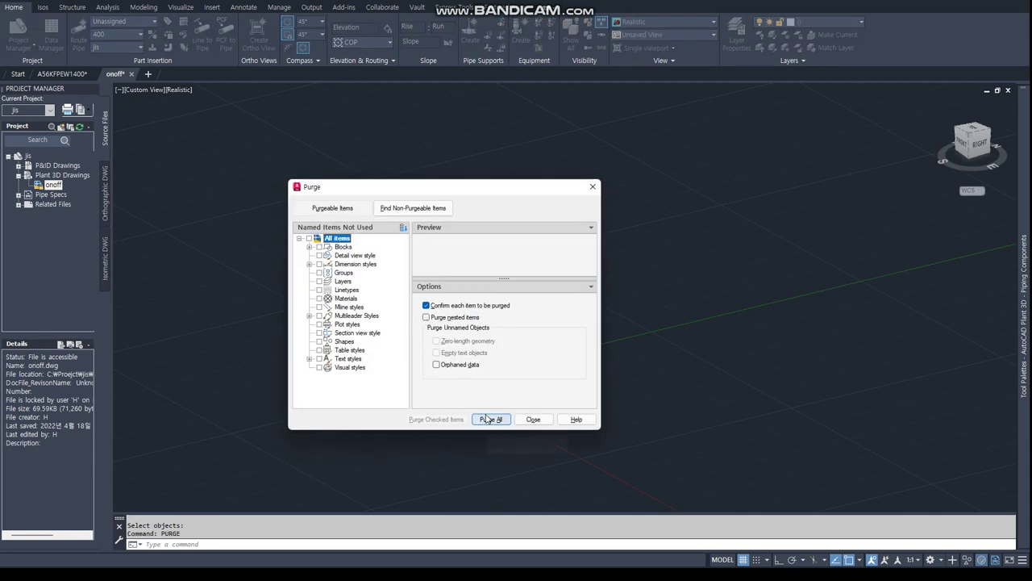
pyautogui.click(490, 277)
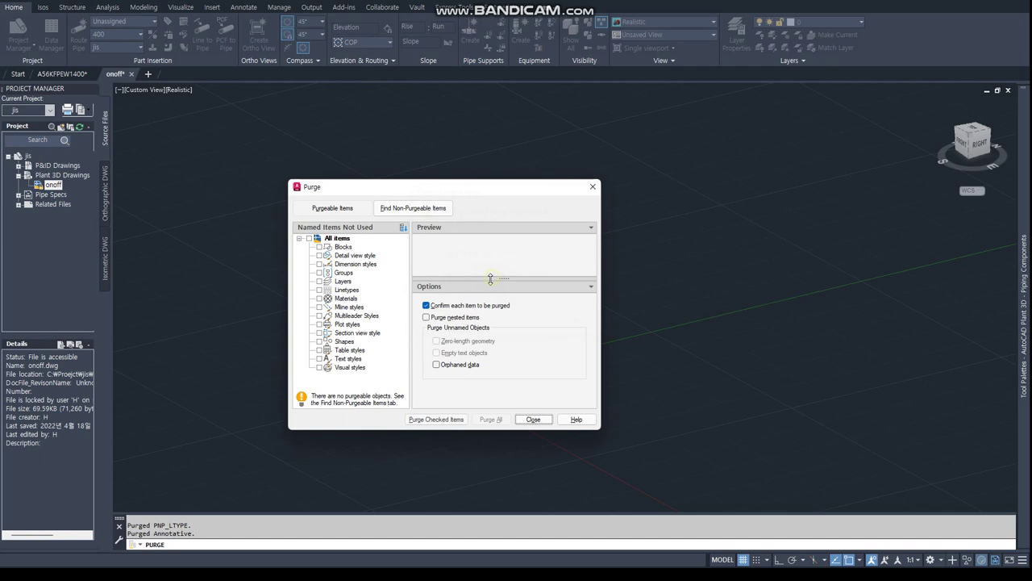
pyautogui.click(531, 419)
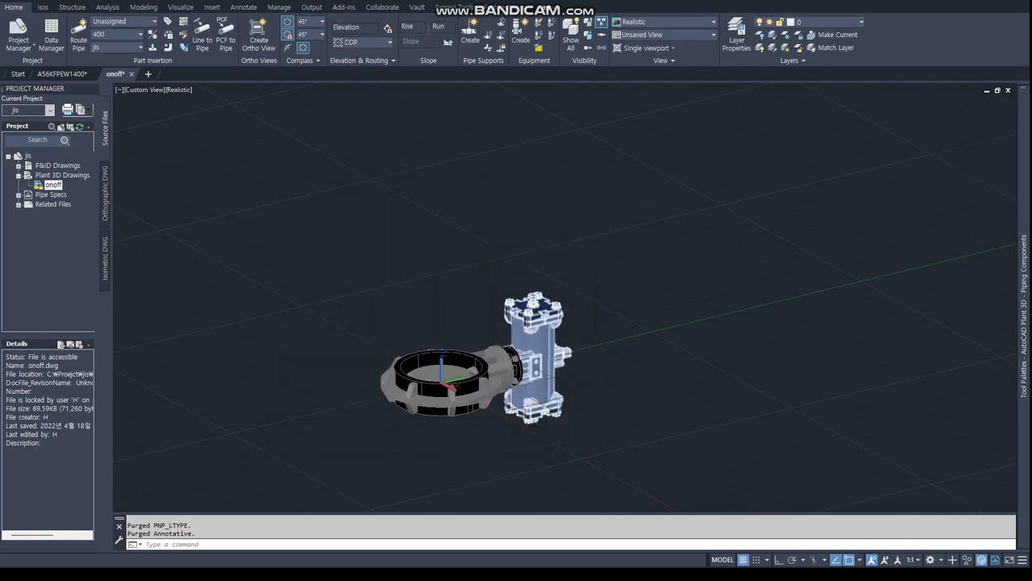
# Save the drawing and draw a helper line from the ring centre to the disc centre
pyautogui.hotkey('ctrl', 's')
pyautogui.scroll(2, 425, 349)
pyautogui.scroll(3, 425, 348)
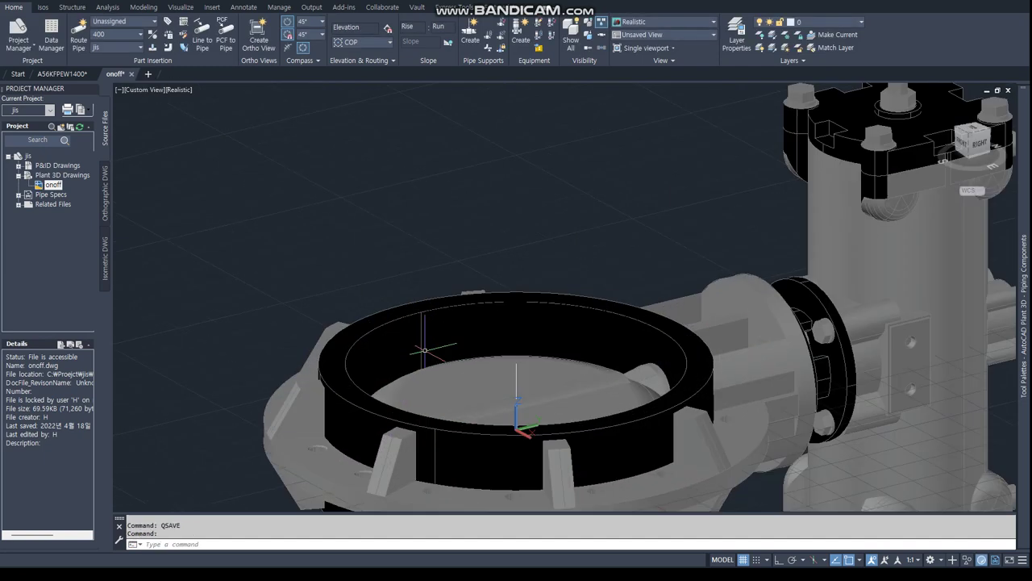
pyautogui.scroll(2, 425, 348)
pyautogui.write('l')
pyautogui.press('Return')
pyautogui.write('cen')
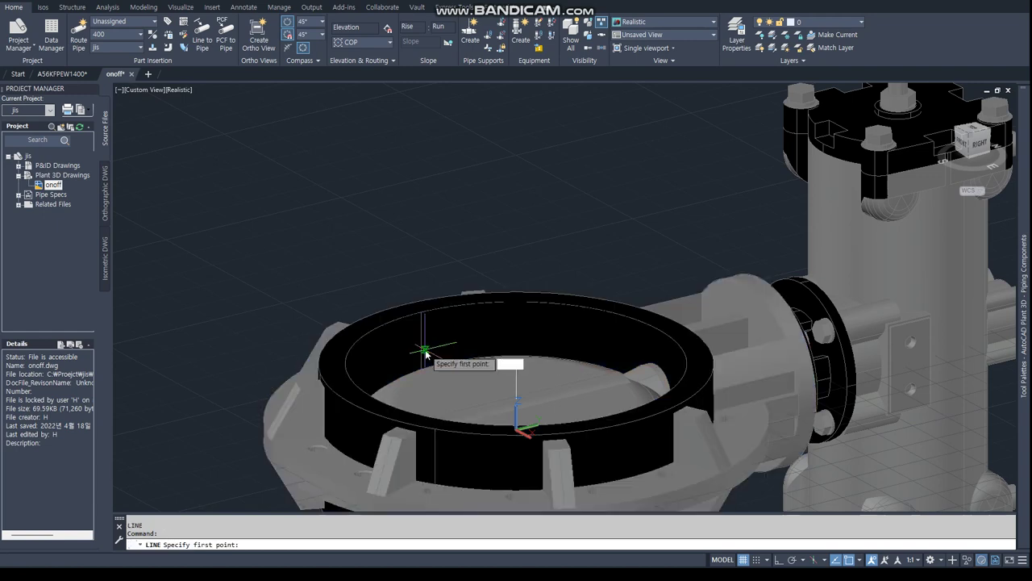
pyautogui.press('Return')
pyautogui.click(400, 315)
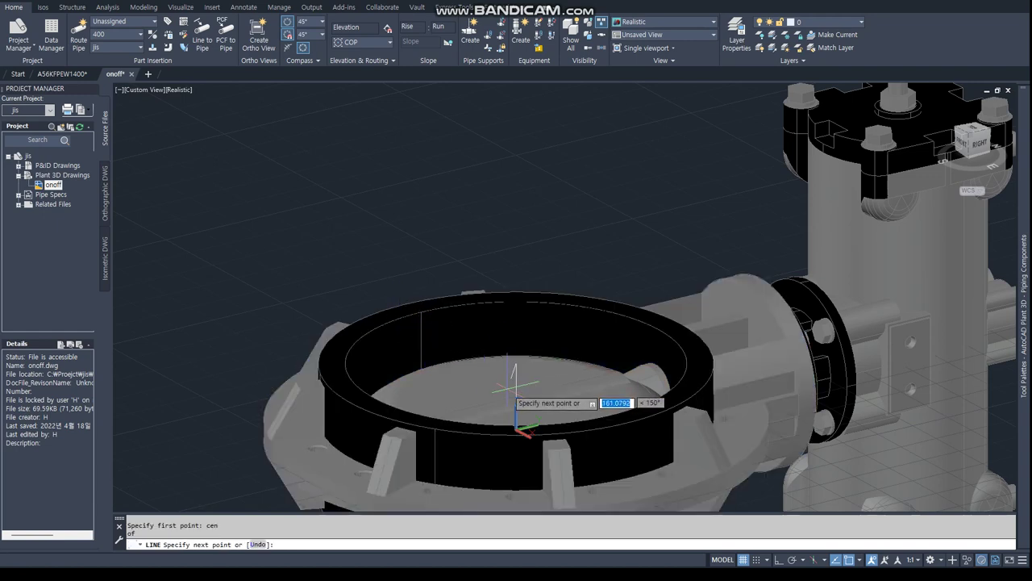
pyautogui.keyDown('shift'); pyautogui.moveTo(508, 446); pyautogui.dragTo(393, 453, button='middle'); pyautogui.keyUp('shift')
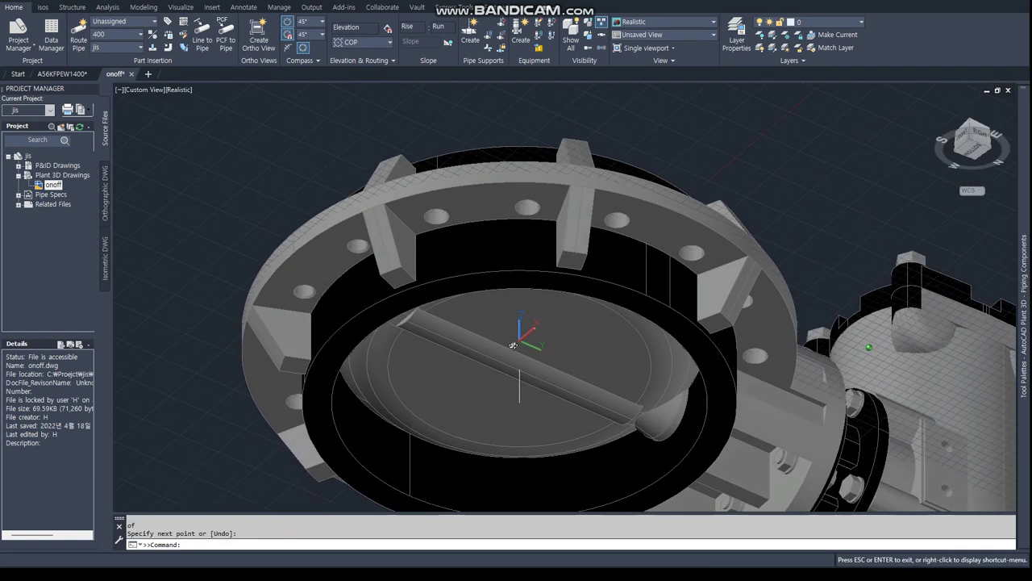
pyautogui.write('cen')
pyautogui.press('Return')
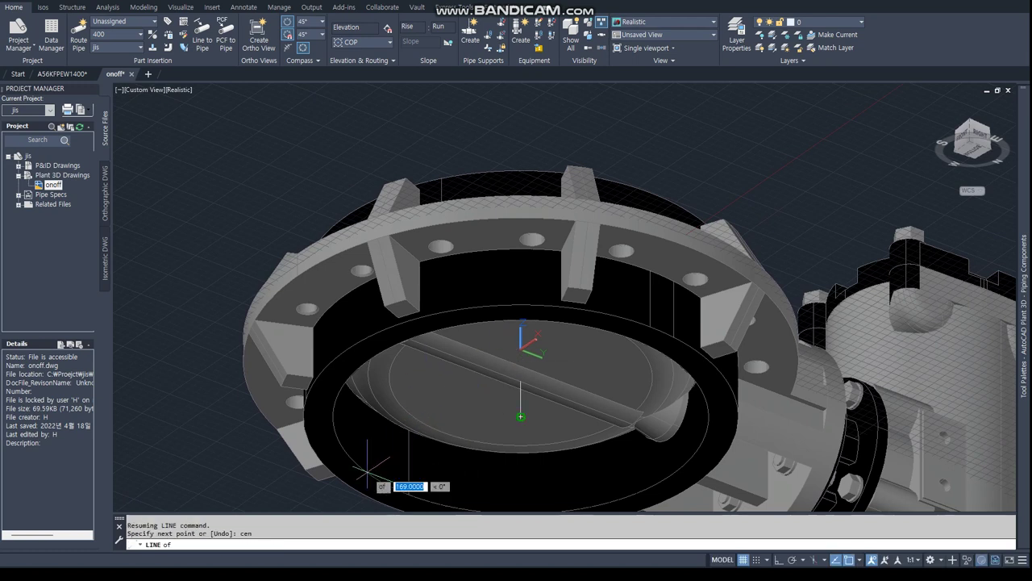
pyautogui.click(488, 439)
pyautogui.press('Return')
# Use ID on the line's midpoint to confirm it lies at 0,0,0
pyautogui.write('id')
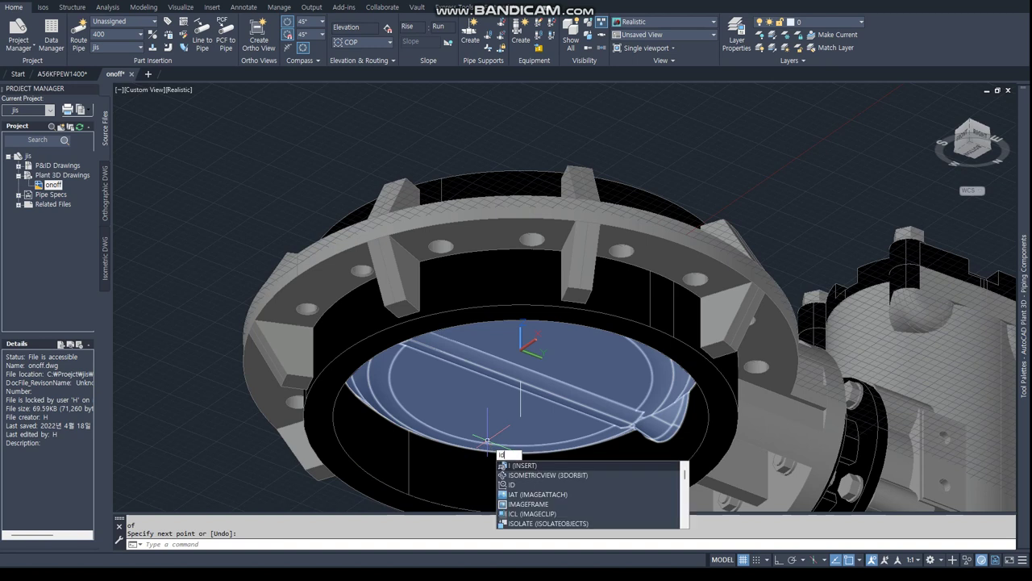
pyautogui.press('Return')
pyautogui.write('mid')
pyautogui.press('Return')
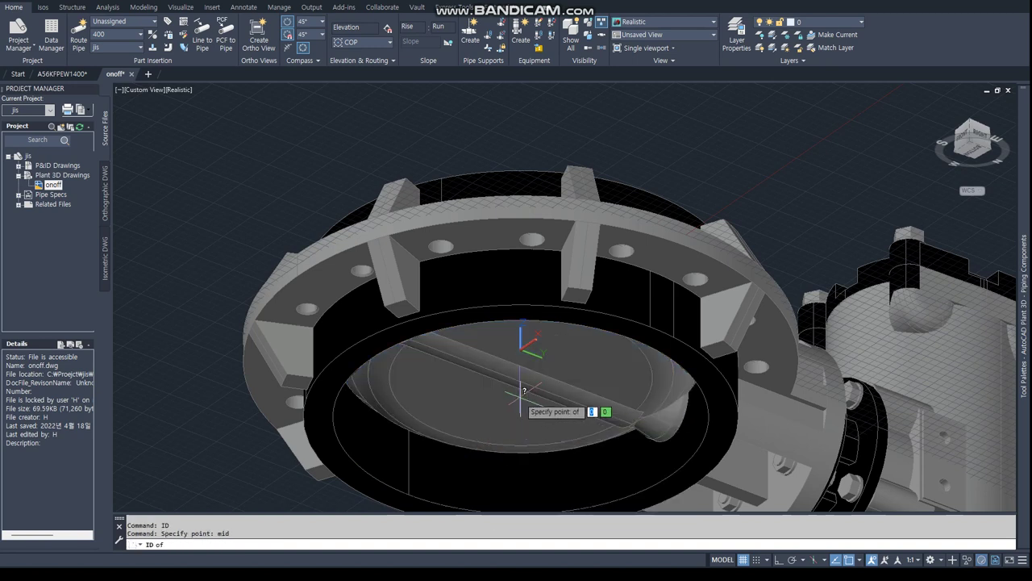
pyautogui.click(520, 401)
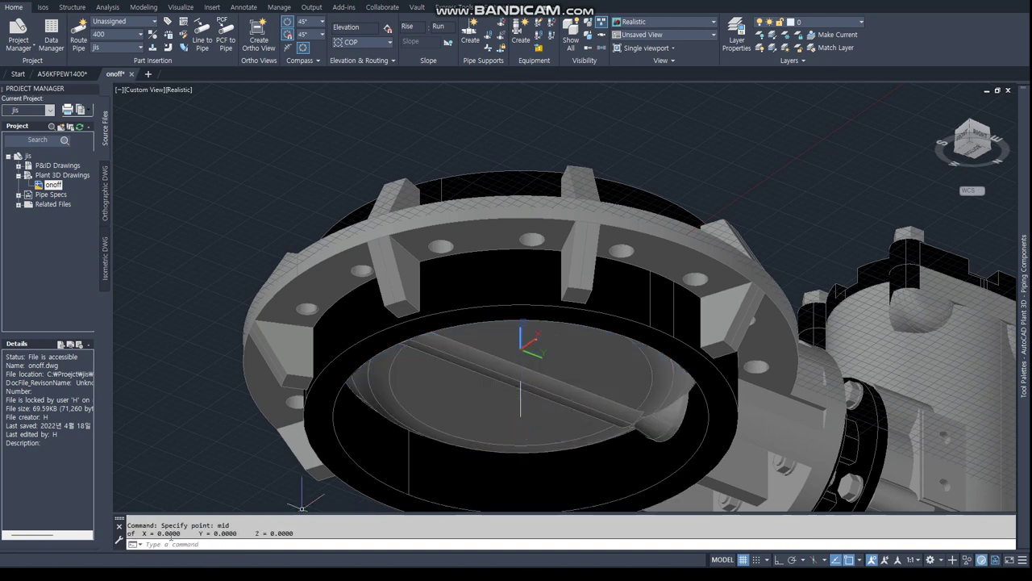
# Erase the butterfly disc and orbit out to view the whole valve
pyautogui.write('e')
pyautogui.press('Return')
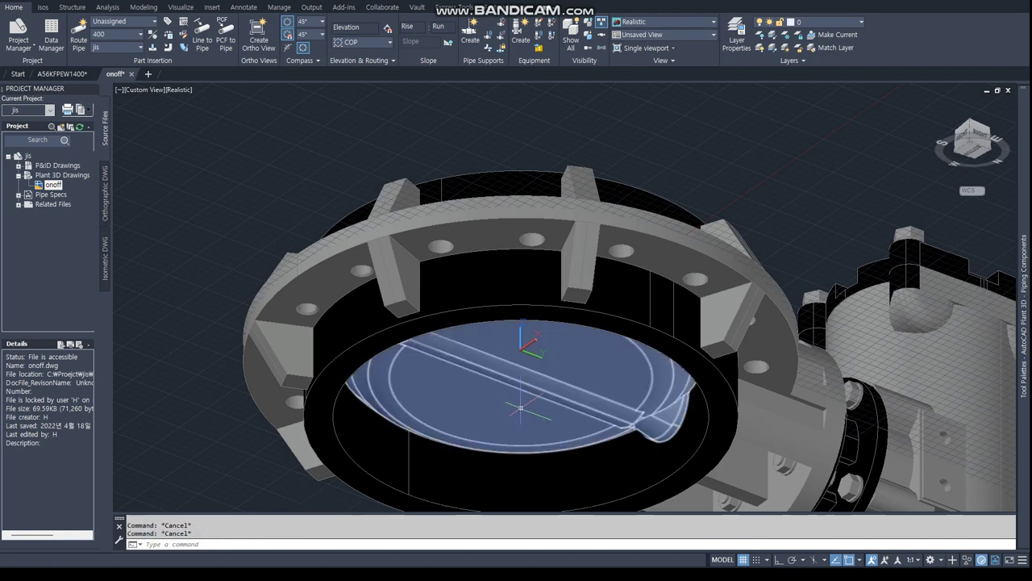
pyautogui.click(520, 408)
pyautogui.press('Return')
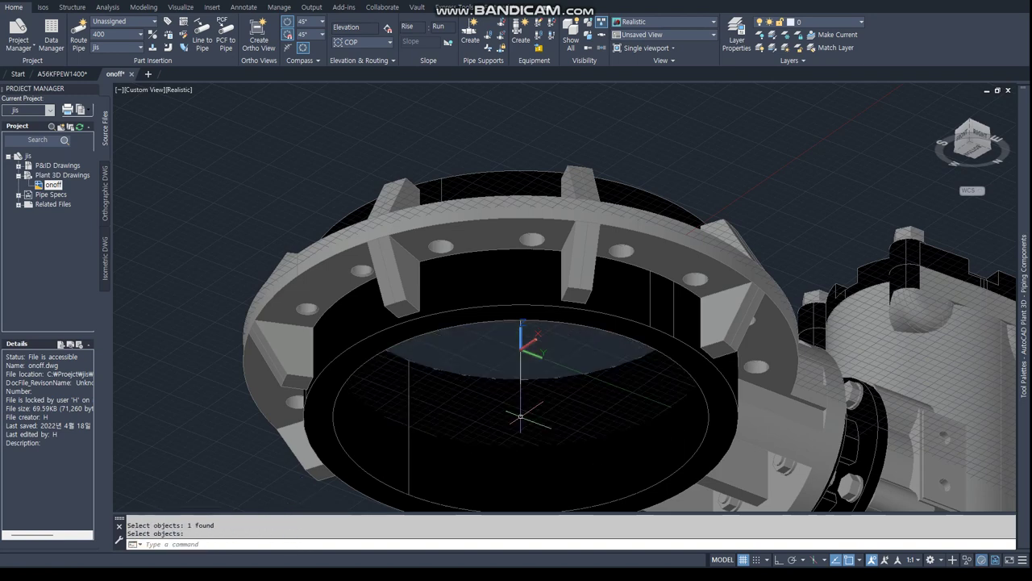
pyautogui.keyDown('shift'); pyautogui.moveTo(520, 419); pyautogui.dragTo(517, 312, button='middle'); pyautogui.keyUp('shift')
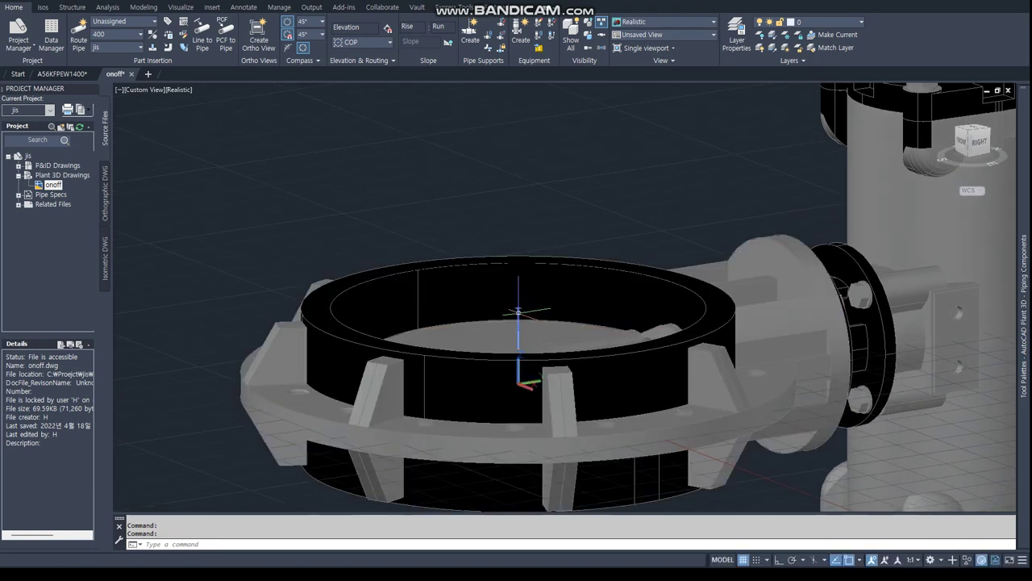
pyautogui.moveTo(518, 352)
pyautogui.keyDown('shift'); pyautogui.mouseDown(button='middle')
pyautogui.moveTo(576, 333)
pyautogui.moveTo(505, 345)
pyautogui.mouseUp(button='middle'); pyautogui.keyUp('shift')
pyautogui.scroll(-4, 576, 333)
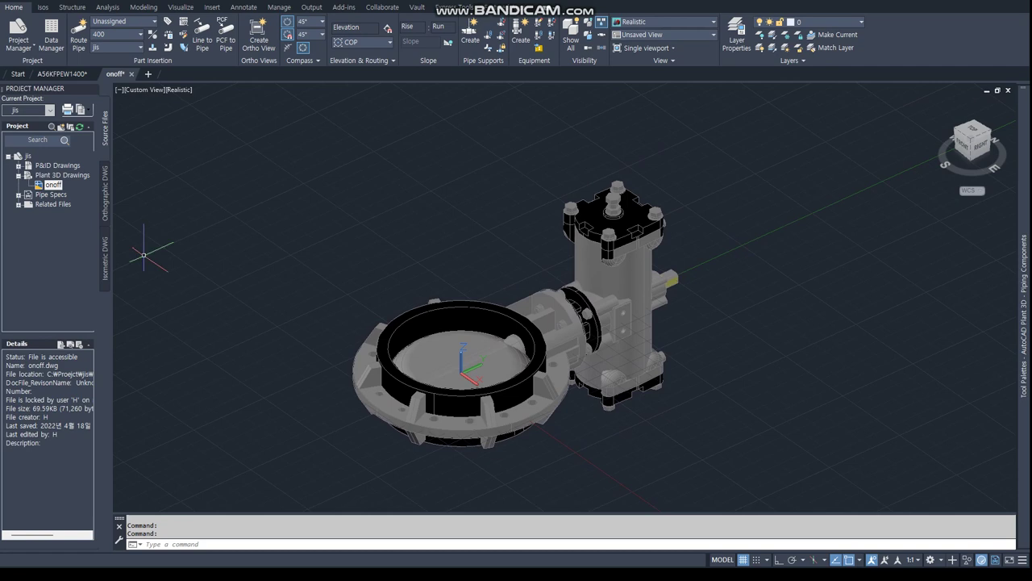
pyautogui.hotkey('alt', 'Tab')
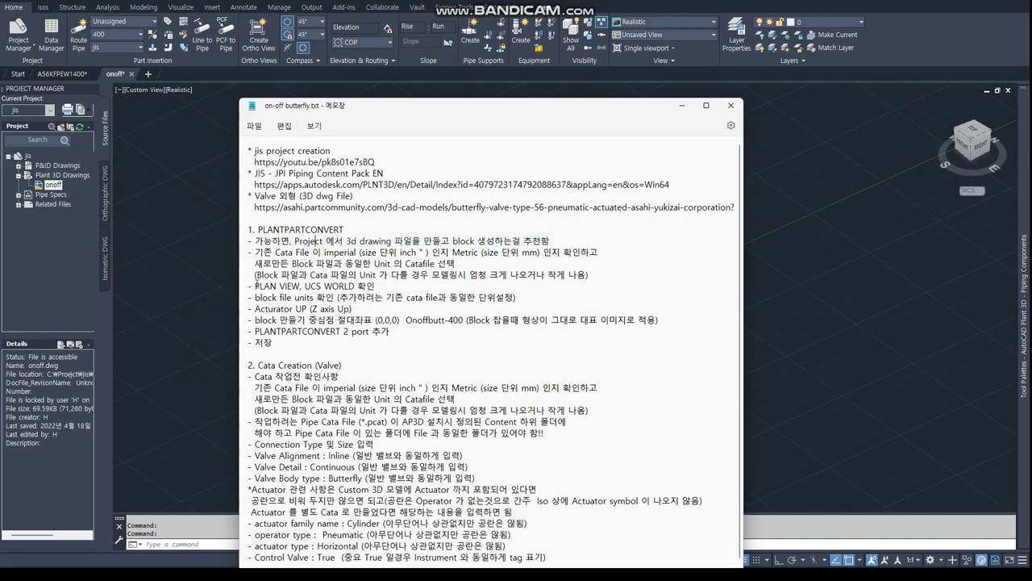
pyautogui.moveTo(242, 291)
pyautogui.mouseDown()
pyautogui.moveTo(313, 296)
pyautogui.moveTo(347, 318)
pyautogui.mouseUp()
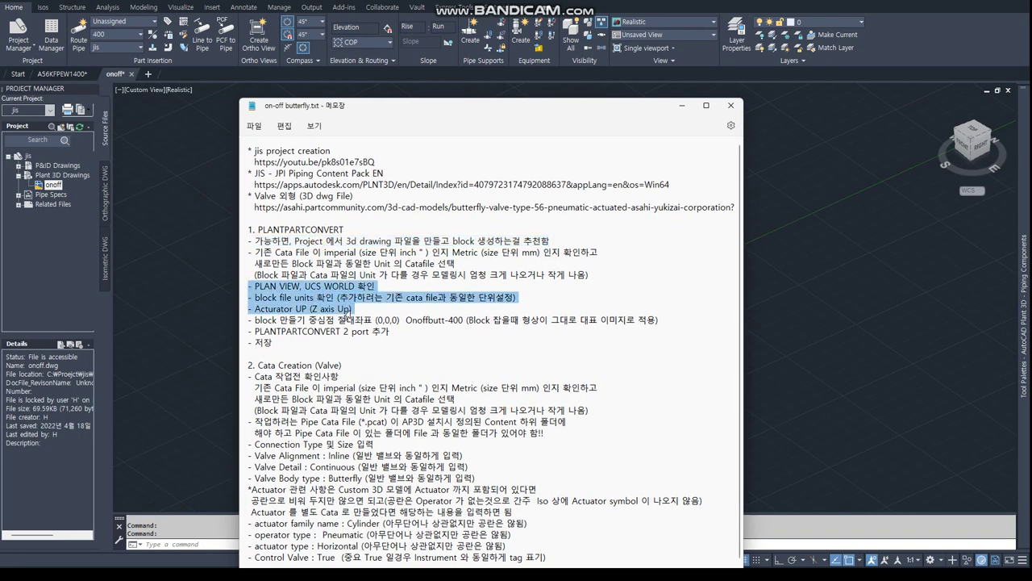
pyautogui.click(262, 320)
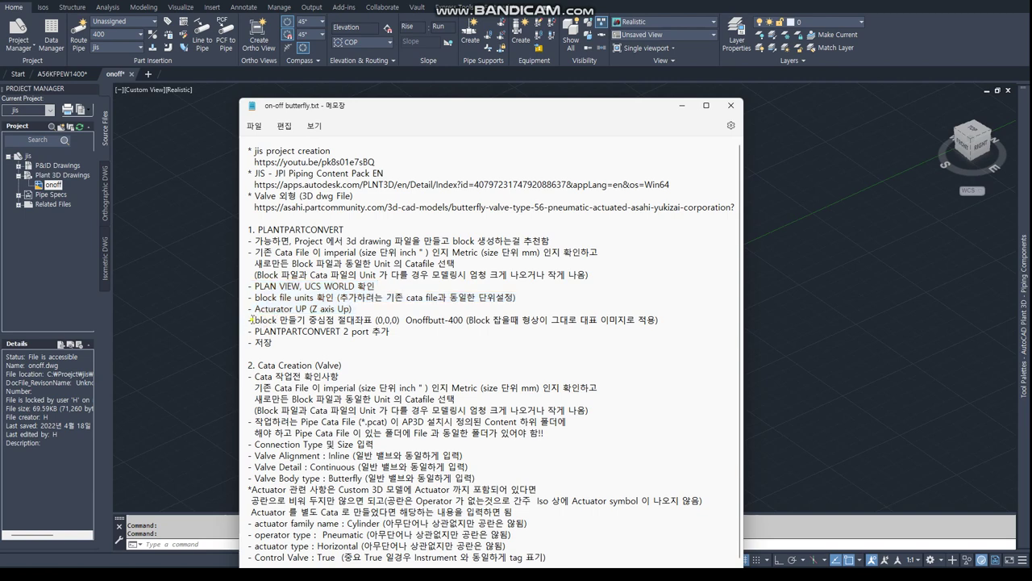
pyautogui.moveTo(251, 320); pyautogui.dragTo(408, 323)
pyautogui.hotkey('alt', 'Tab')
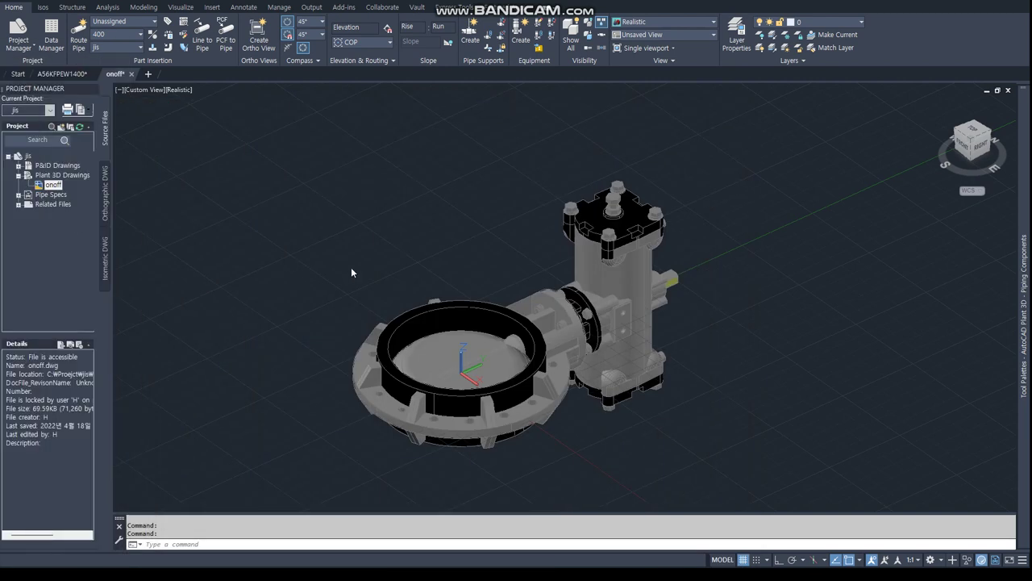
# Switch to plan view, turn to the left view, and align the UCS to the view
pyautogui.press('Escape')
pyautogui.press('Escape')
pyautogui.write('p')
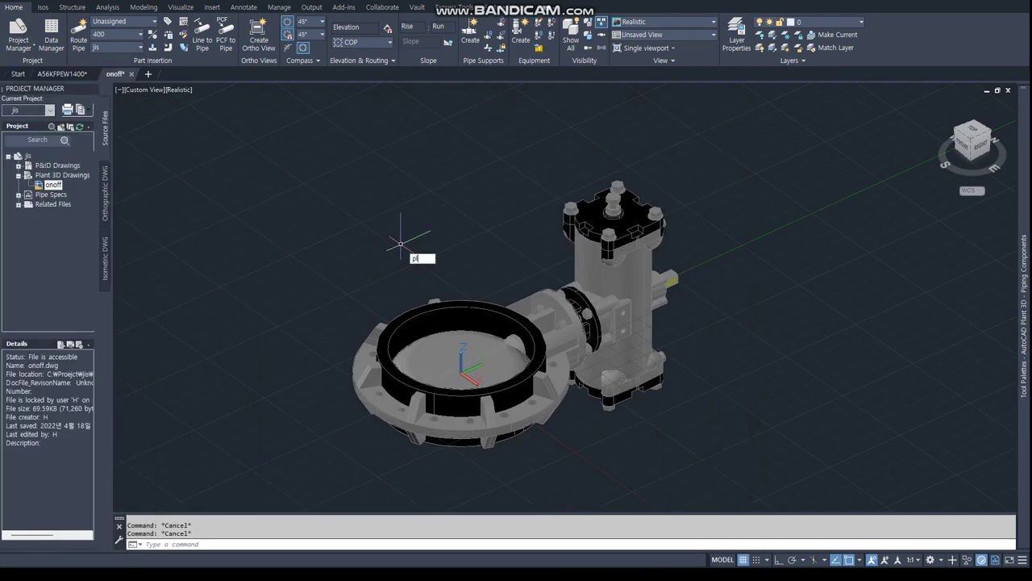
pyautogui.write('lan')
pyautogui.press('Return')
pyautogui.press('Return')
pyautogui.press('Return')
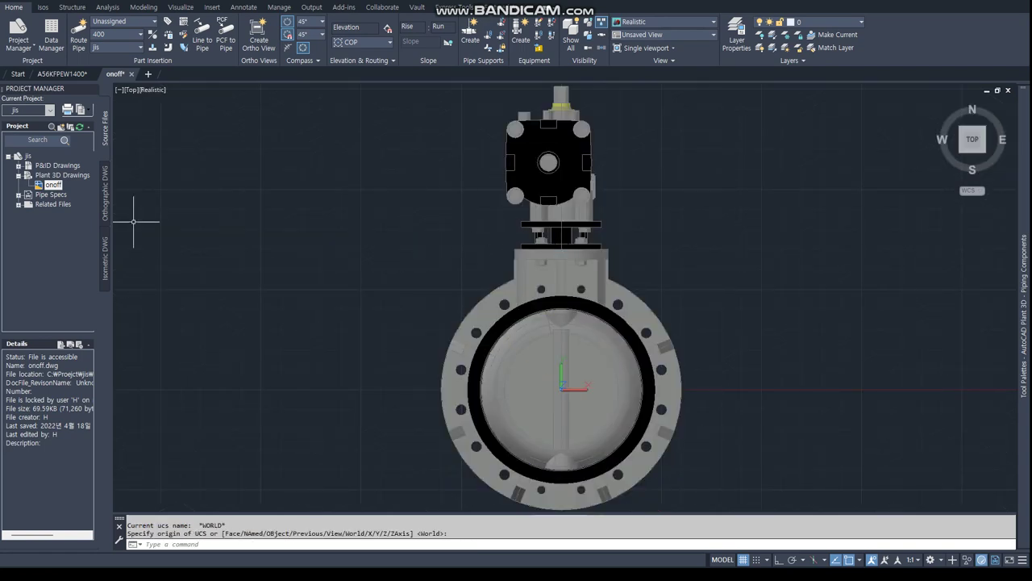
pyautogui.click(948, 140)
pyautogui.write('UCS')
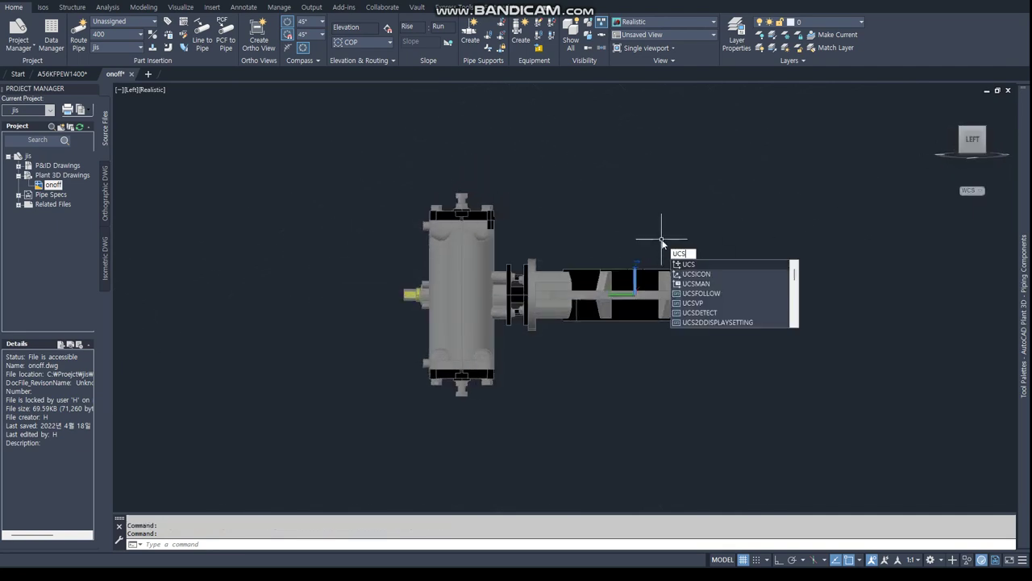
pyautogui.press('Return')
pyautogui.write('v')
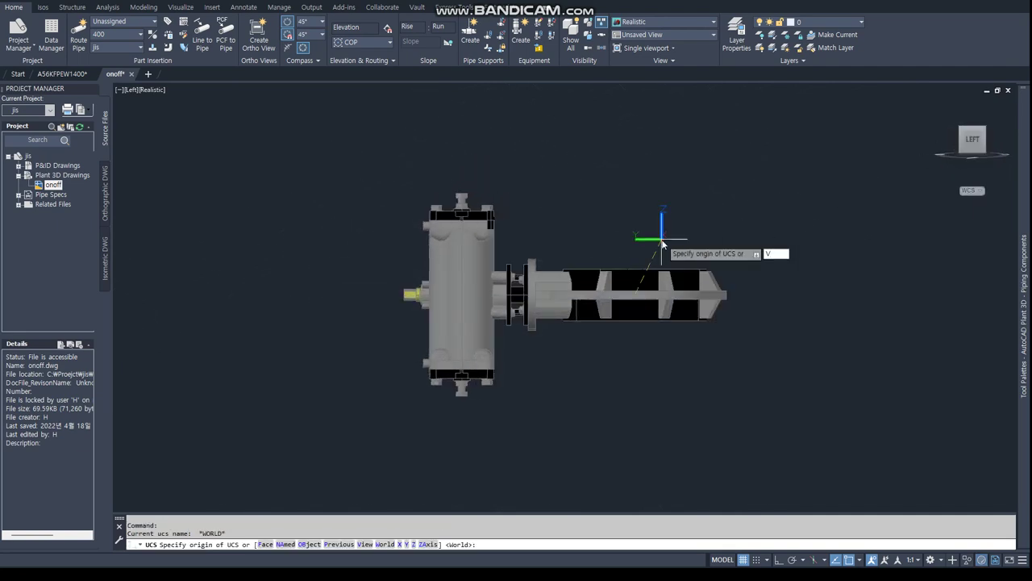
pyautogui.press('Return')
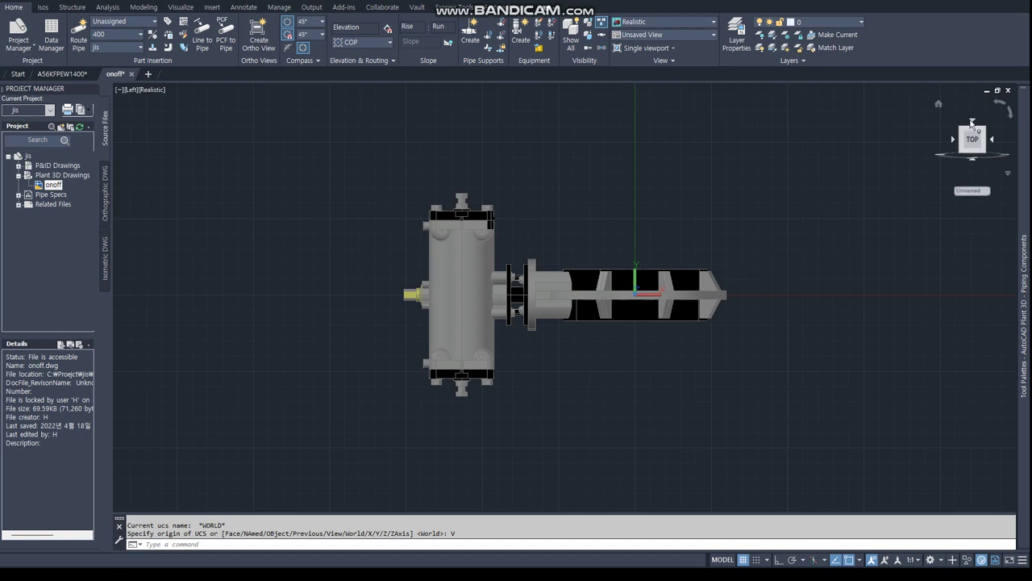
# Rotate the window-selected valve about 0,0,0 with Ortho on so the actuator stands upright
pyautogui.keyDown('shift'); pyautogui.moveTo(750, 270); pyautogui.dragTo(671, 331, button='middle'); pyautogui.keyUp('shift')
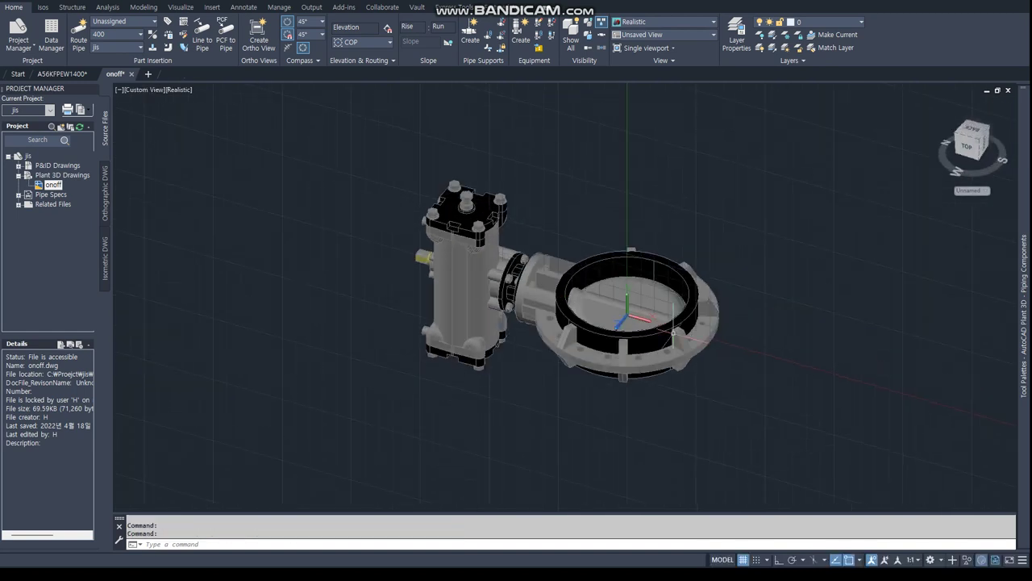
pyautogui.click(672, 332)
pyautogui.write('ro')
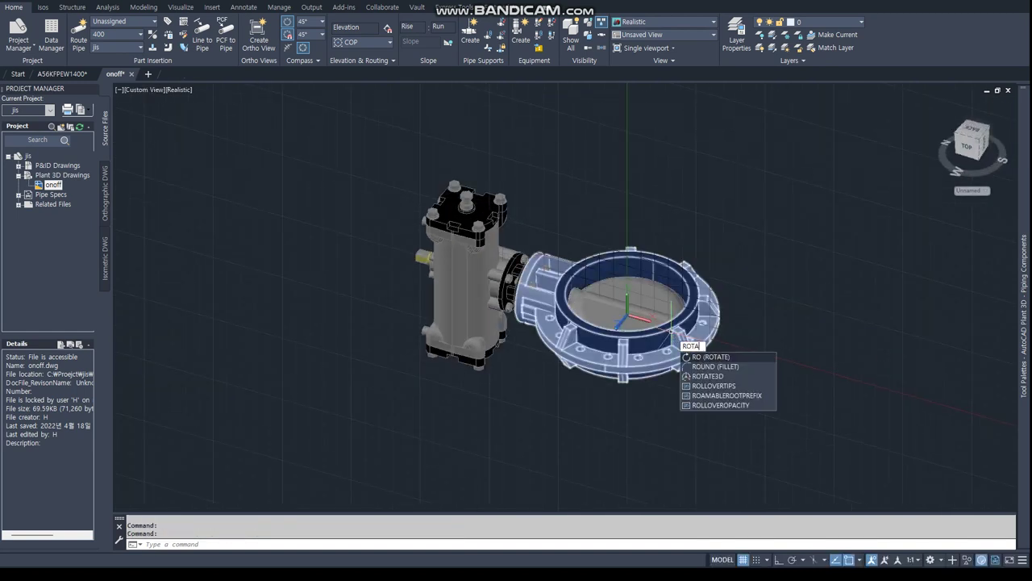
pyautogui.press('Return')
pyautogui.write('w')
pyautogui.press('Return')
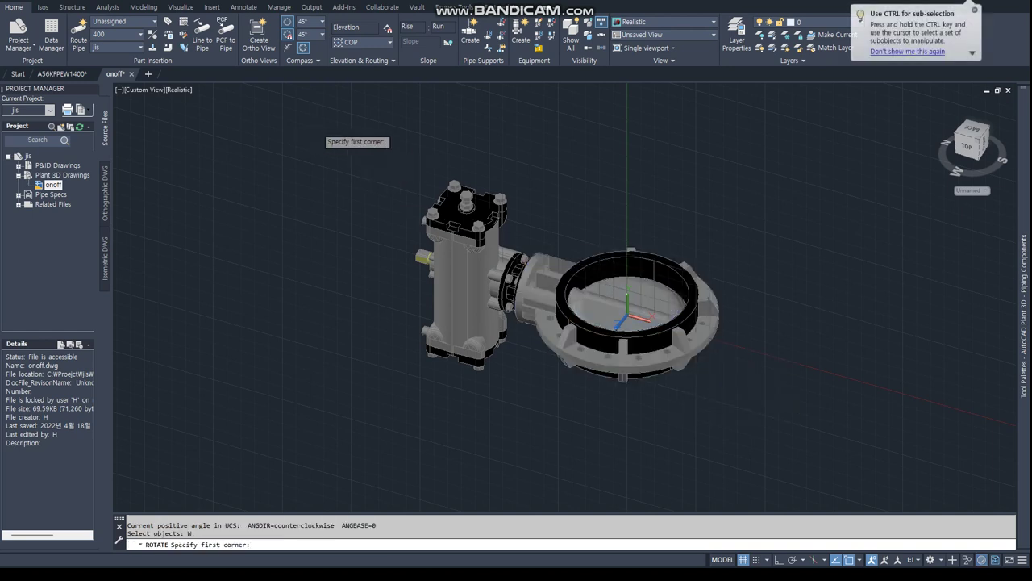
pyautogui.click(316, 126)
pyautogui.click(887, 505)
pyautogui.write('0')
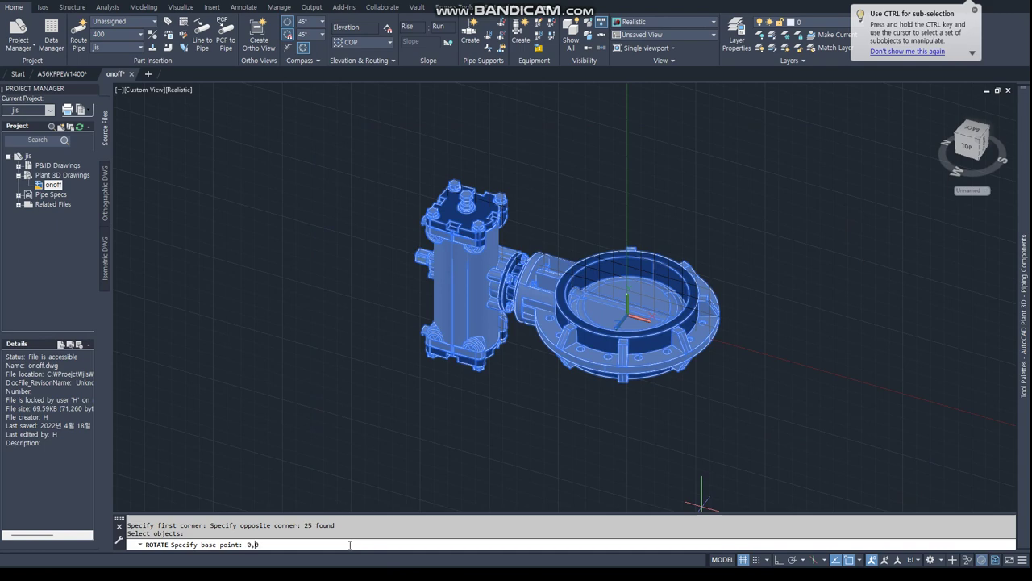
pyautogui.write(',0')
pyautogui.press('Return')
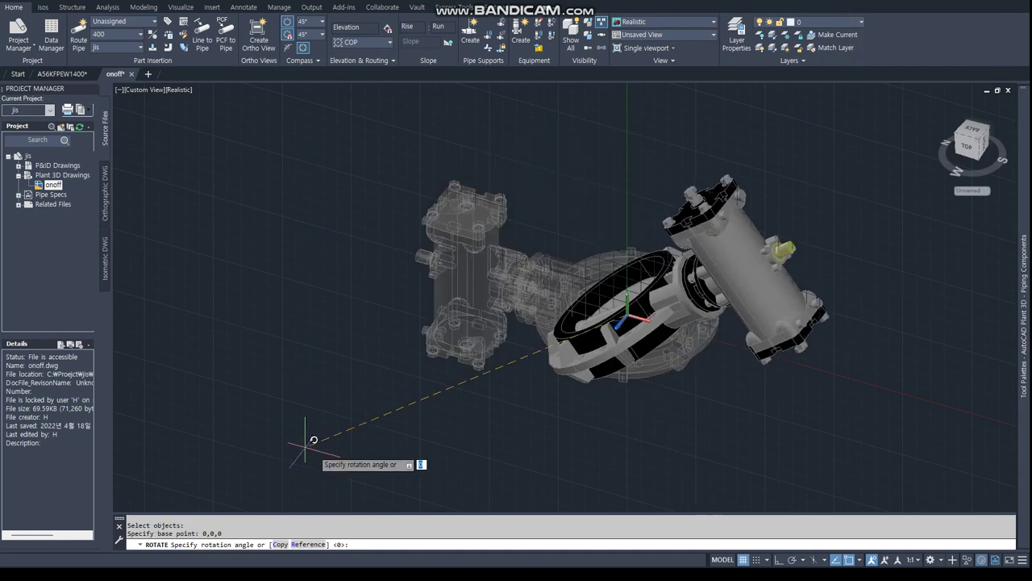
pyautogui.press('F8')
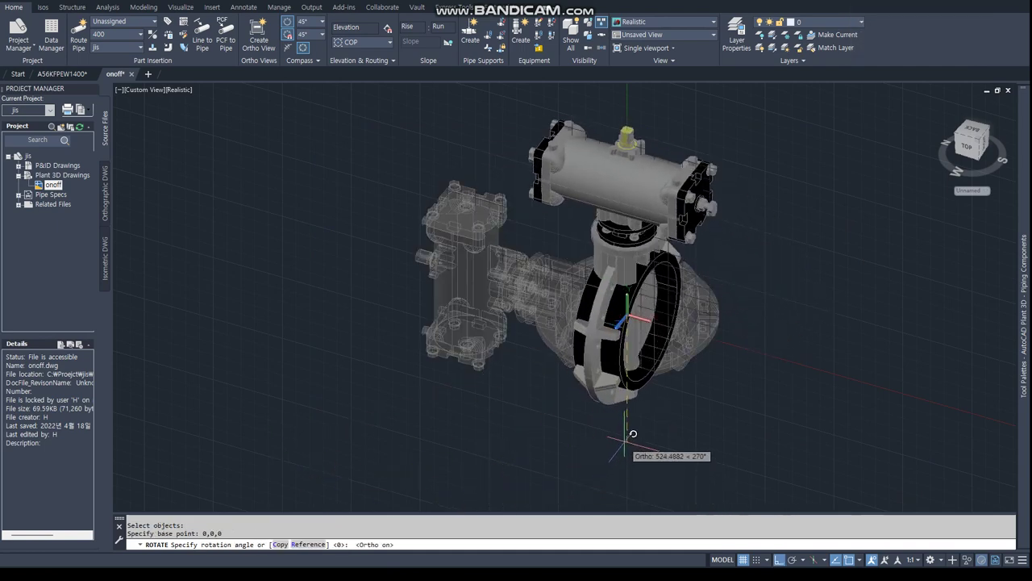
pyautogui.click(680, 442)
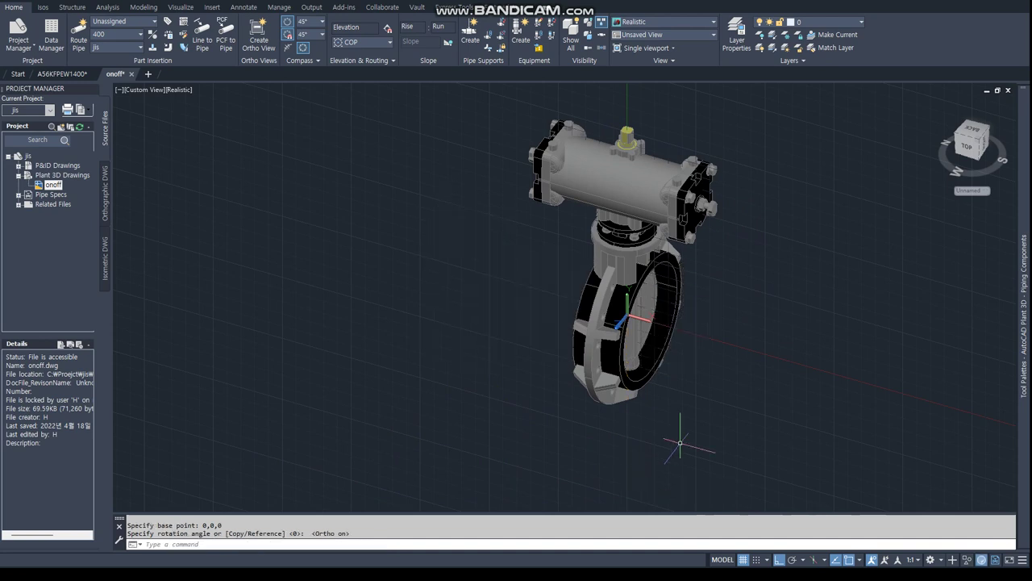
pyautogui.write('ucs')
pyautogui.press('Return')
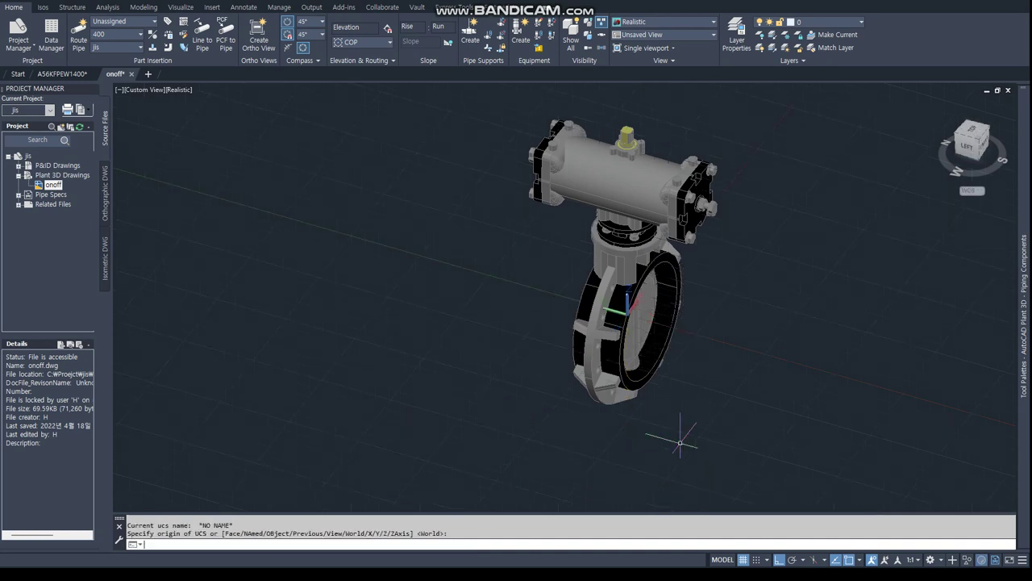
# Restore the default UCS and plan view, window-select the valve for rotation, then cancel
pyautogui.press('Return')
pyautogui.write('plan')
pyautogui.press('Return')
pyautogui.press('Return')
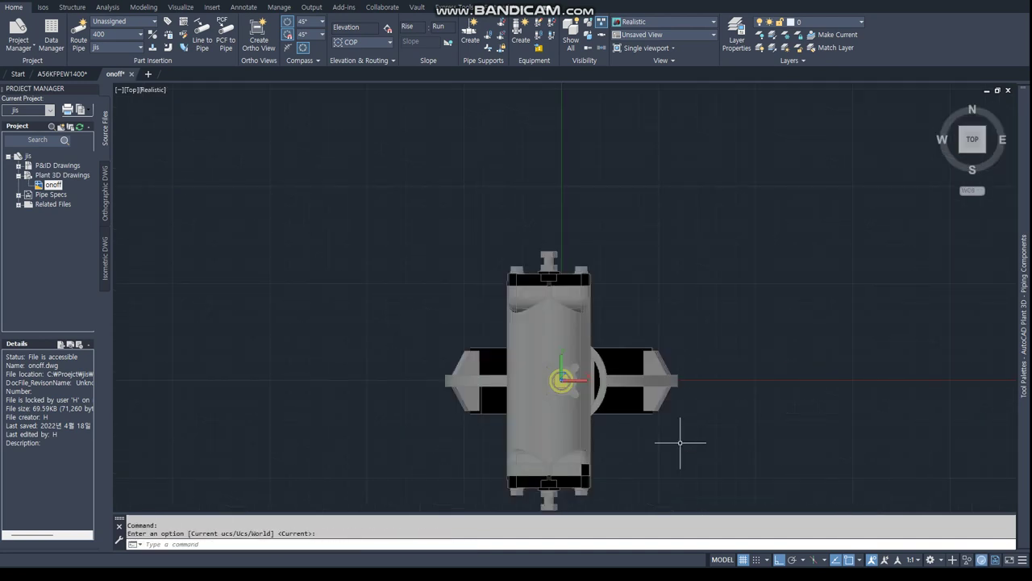
pyautogui.write('r')
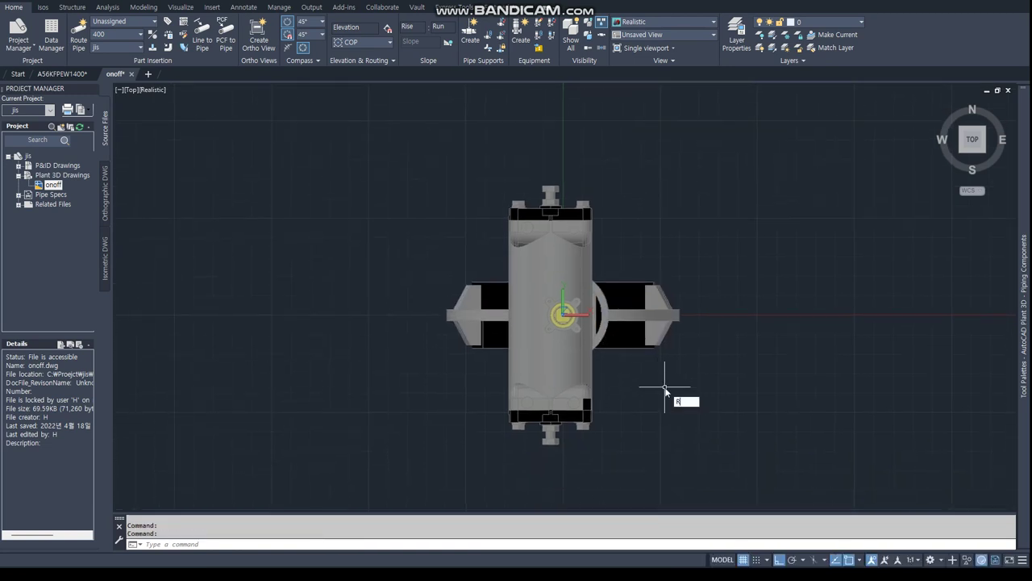
pyautogui.write('ta')
pyautogui.press('Return')
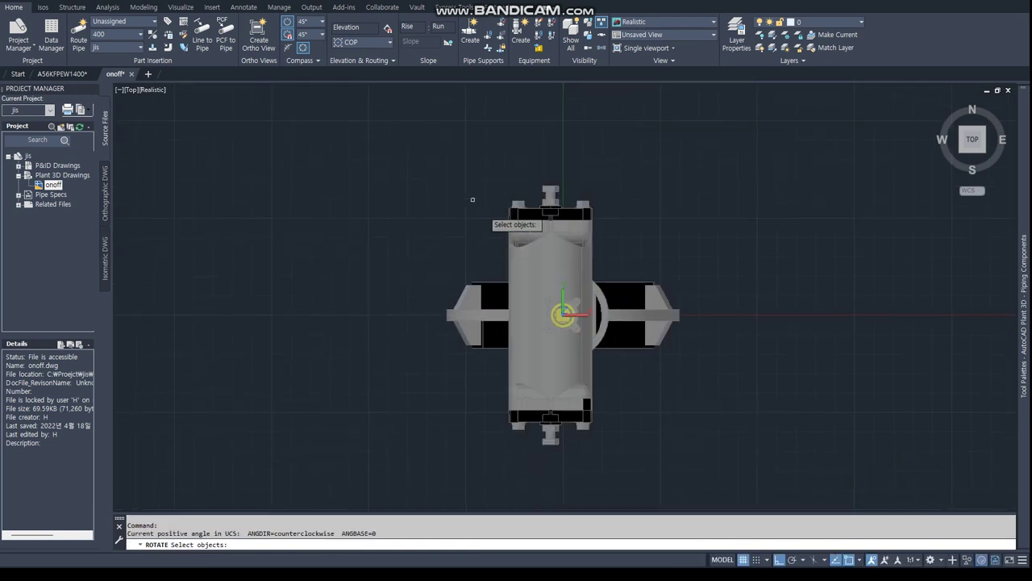
pyautogui.write('w')
pyautogui.press('Return')
pyautogui.click(348, 129)
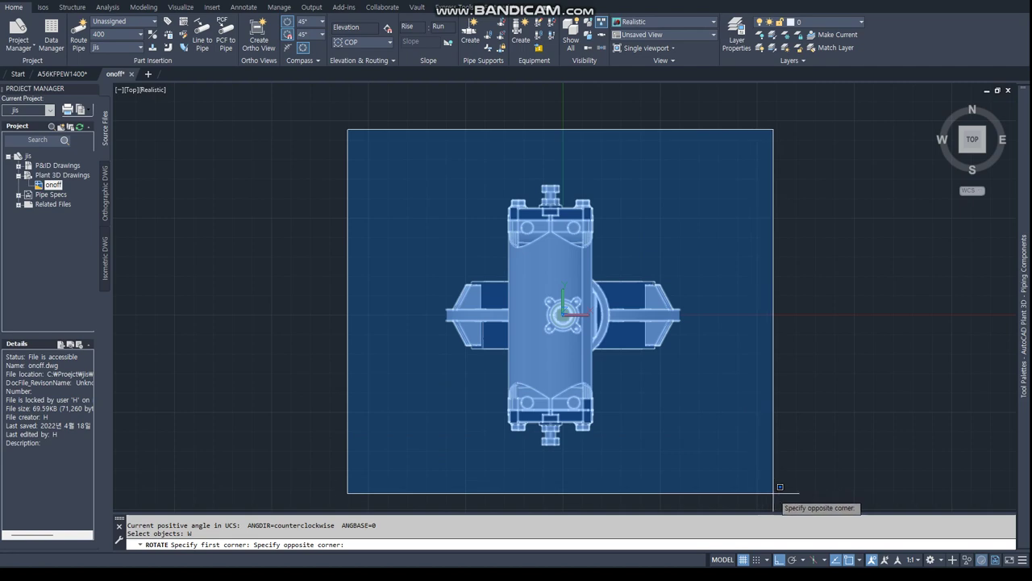
pyautogui.click(773, 490)
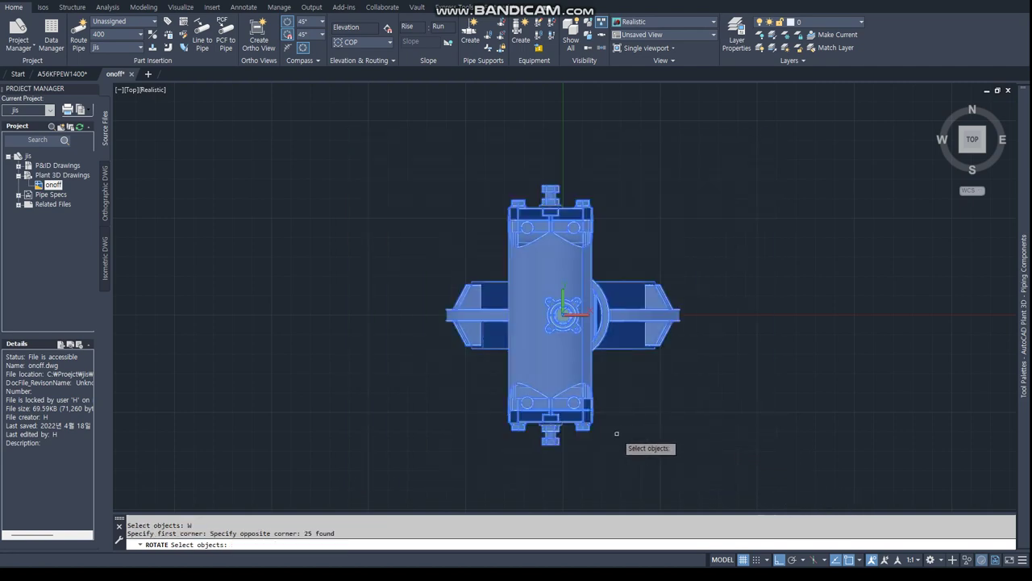
pyautogui.moveTo(615, 433)
pyautogui.keyDown('shift'); pyautogui.mouseDown(button='middle')
pyautogui.moveTo(683, 384)
pyautogui.moveTo(563, 362)
pyautogui.moveTo(744, 388)
pyautogui.moveTo(677, 355)
pyautogui.moveTo(678, 333)
pyautogui.moveTo(700, 363)
pyautogui.mouseUp(button='middle'); pyautogui.keyUp('shift')
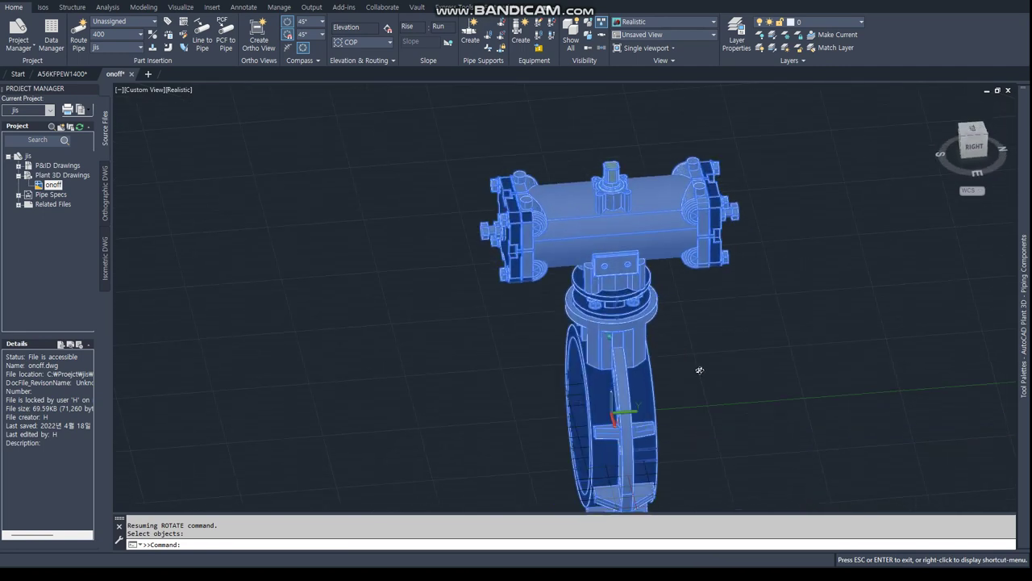
pyautogui.press('Escape')
pyautogui.press('Escape')
pyautogui.write('PLAN')
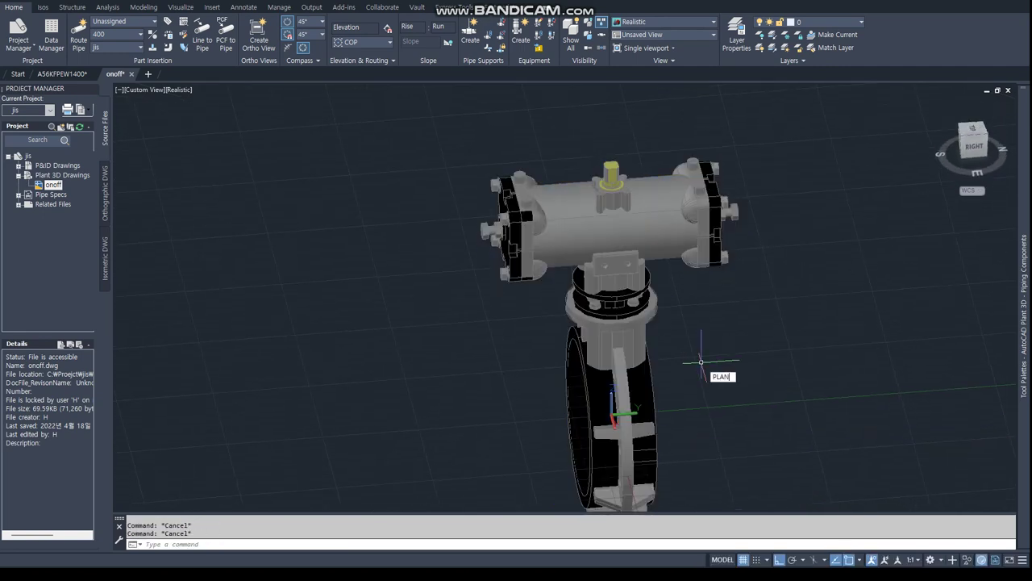
pyautogui.press('Return')
pyautogui.press('Return')
# Rotate the previously selected valve about 0,0,0, reset the UCS to World, and orbit to 3D
pyautogui.write('ro')
pyautogui.press('Return')
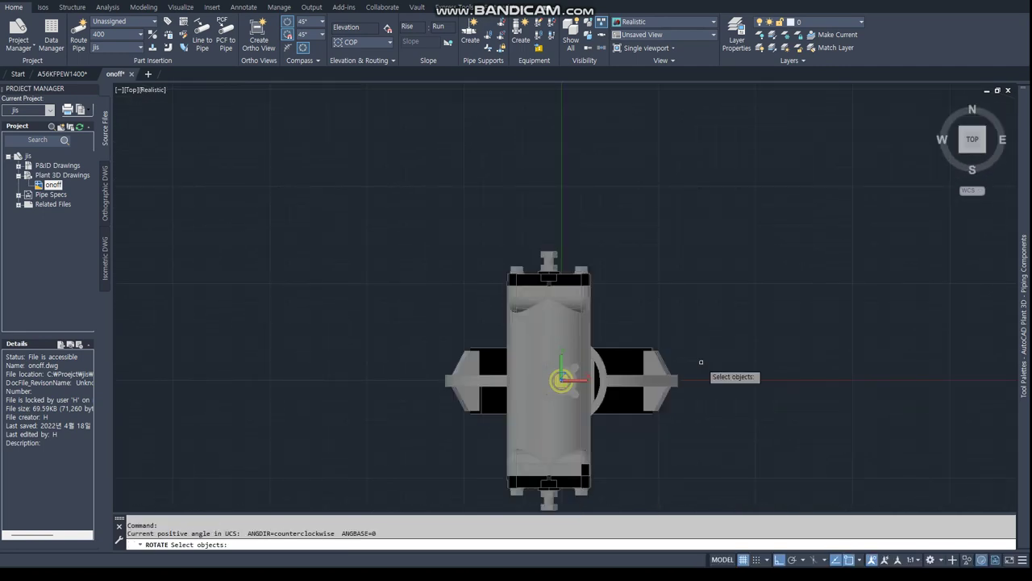
pyautogui.write('p')
pyautogui.press('Return')
pyautogui.press('Return')
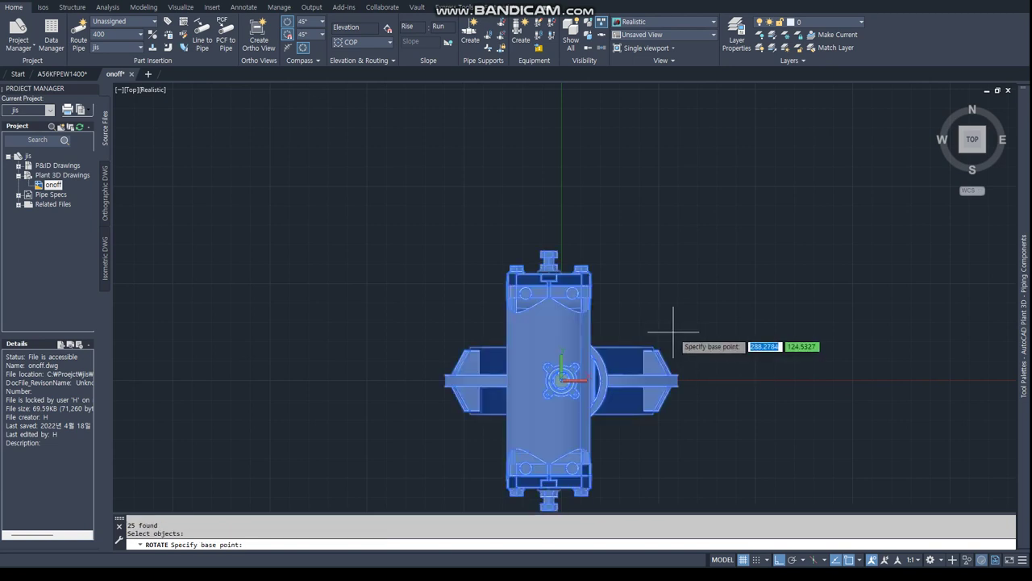
pyautogui.write('0,0,0')
pyautogui.press('Return')
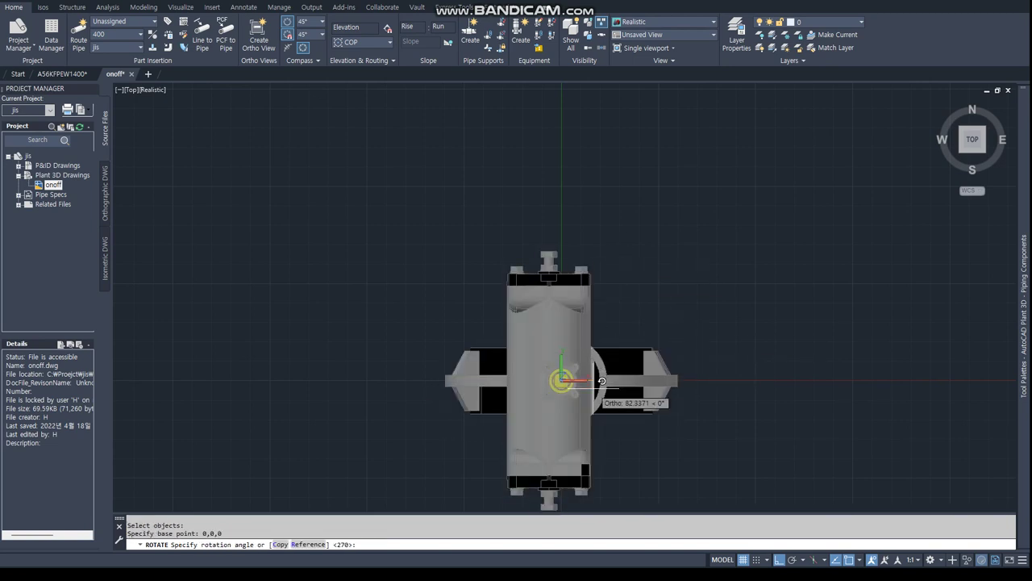
pyautogui.moveTo(602, 381); pyautogui.dragTo(596, 202, button='middle')
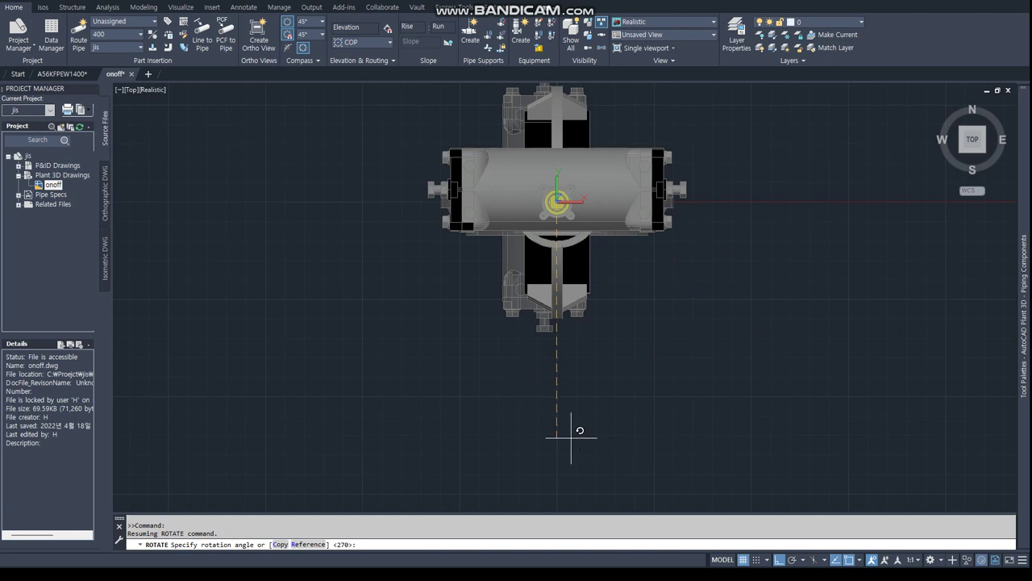
pyautogui.click(572, 435)
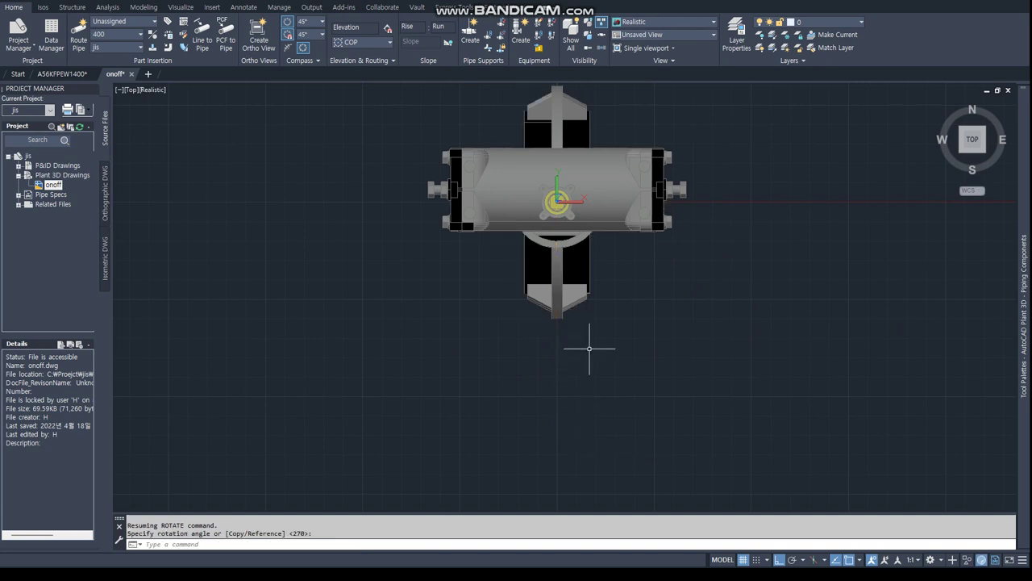
pyautogui.write('UCS')
pyautogui.press('Return')
pyautogui.moveTo(543, 475)
pyautogui.keyDown('shift'); pyautogui.mouseDown(button='middle')
pyautogui.moveTo(604, 414)
pyautogui.moveTo(629, 357)
pyautogui.moveTo(621, 325)
pyautogui.moveTo(576, 319)
pyautogui.moveTo(631, 363)
pyautogui.moveTo(603, 377)
pyautogui.mouseUp(button='middle'); pyautogui.keyUp('shift')
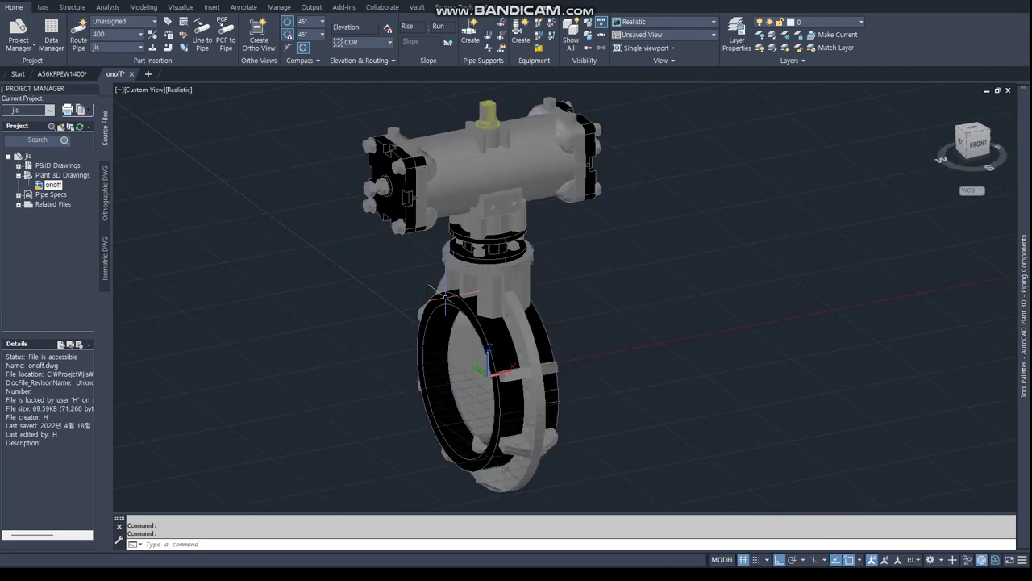
pyautogui.press('Escape')
pyautogui.press('Escape')
pyautogui.hotkey('alt', 'Tab')
pyautogui.click(294, 279)
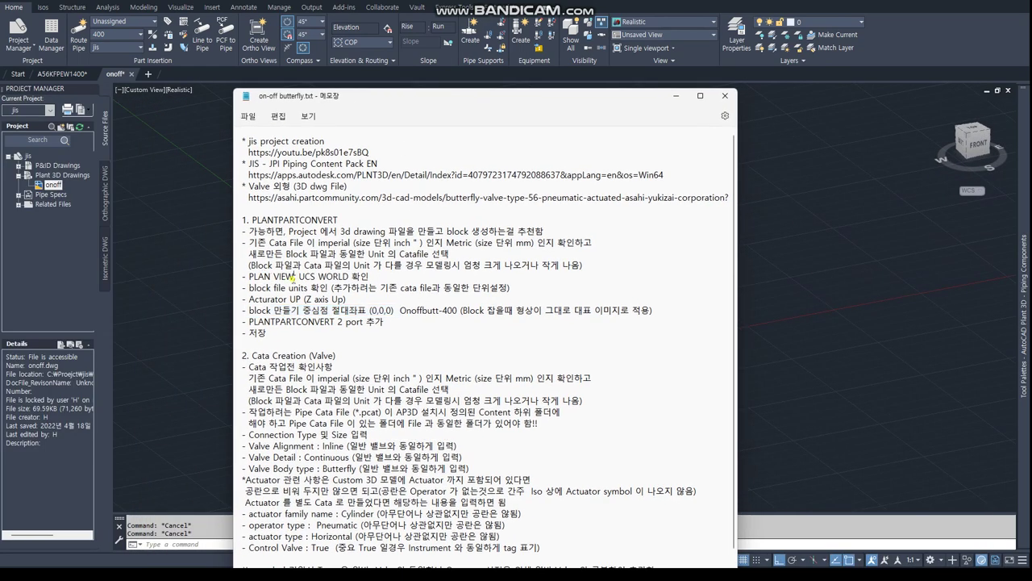
pyautogui.moveTo(244, 287); pyautogui.dragTo(500, 288)
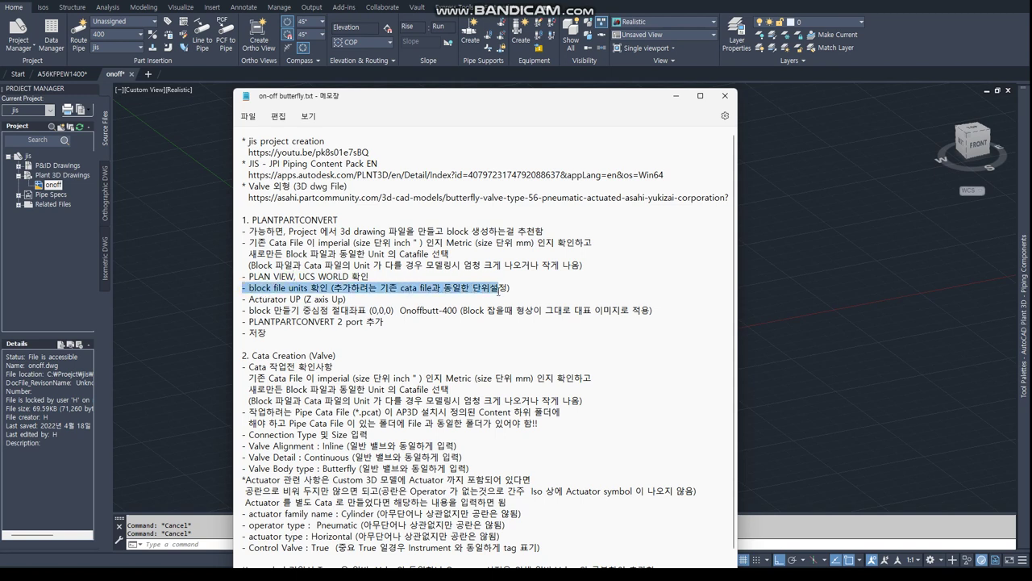
pyautogui.moveTo(352, 299)
pyautogui.mouseDown()
pyautogui.moveTo(238, 294)
pyautogui.moveTo(242, 311)
pyautogui.moveTo(670, 320)
pyautogui.mouseUp()
pyautogui.click(309, 340)
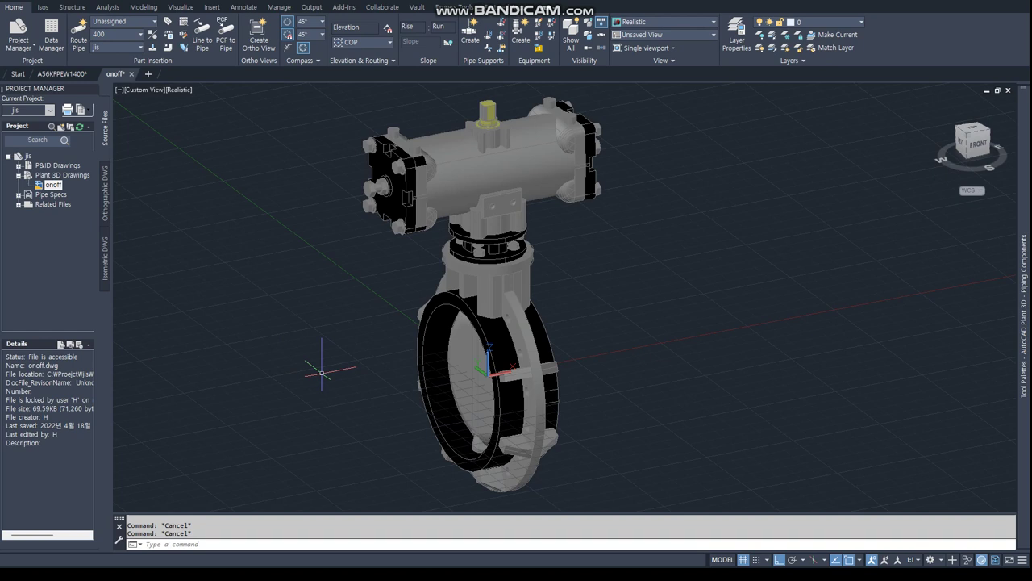
# Confirm in UNITS that the insertion scale is Millimeters, then start the BLOCK definition
pyautogui.write('UNITS')
pyautogui.press('Return')
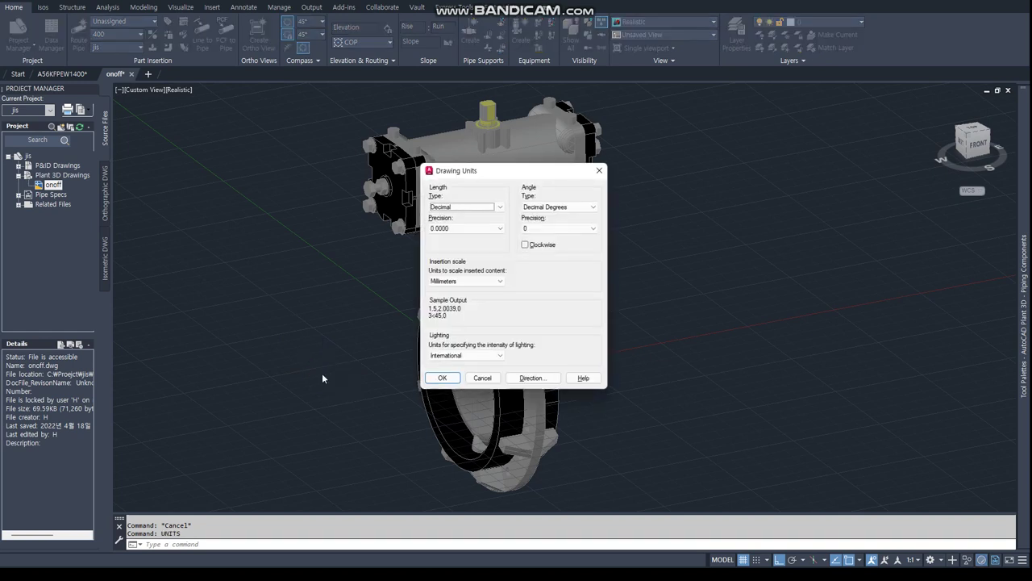
pyautogui.click(452, 282)
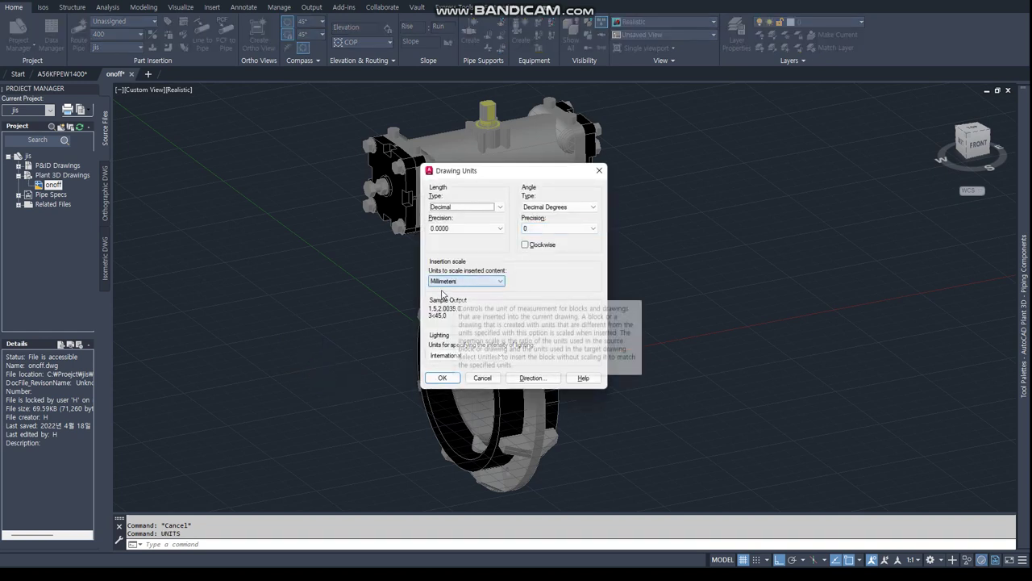
pyautogui.click(452, 281)
pyautogui.click(599, 170)
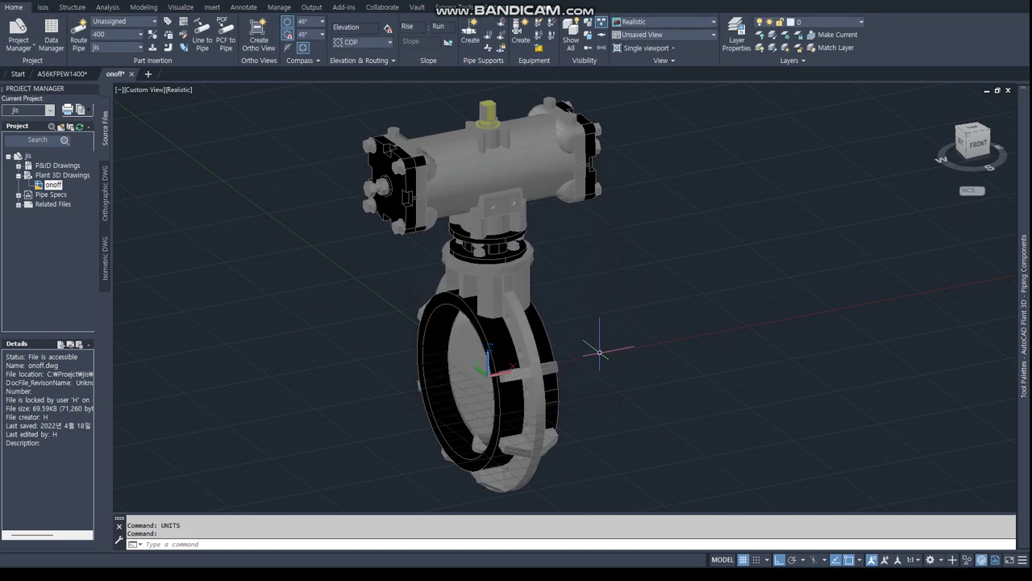
pyautogui.write('BLOCK')
pyautogui.press('Return')
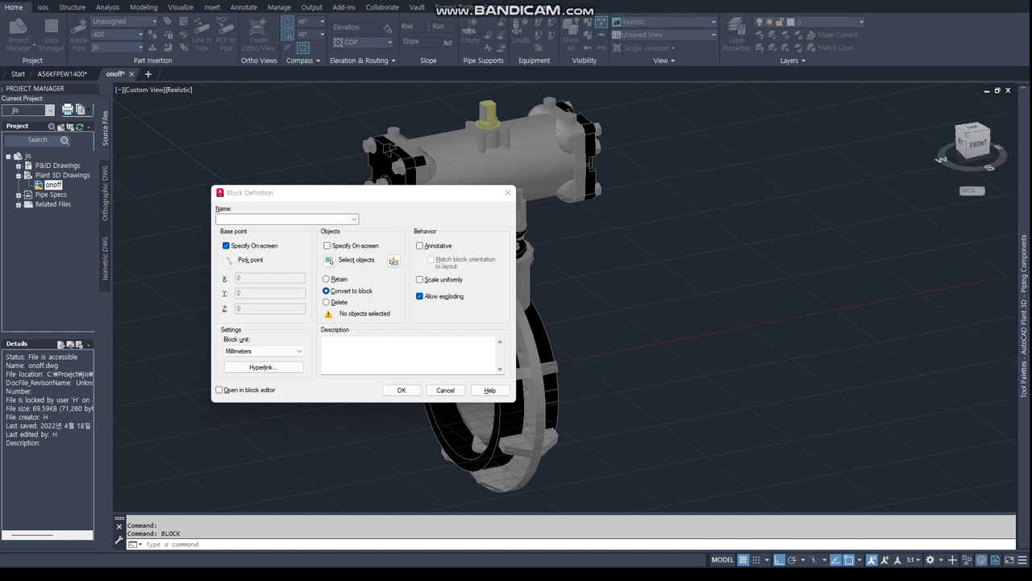
# Define block Onoffbutt-400 with base point 0,0,0 from the 25 window-selected valve objects
pyautogui.click(302, 219)
pyautogui.write('Onoffbutt-400')
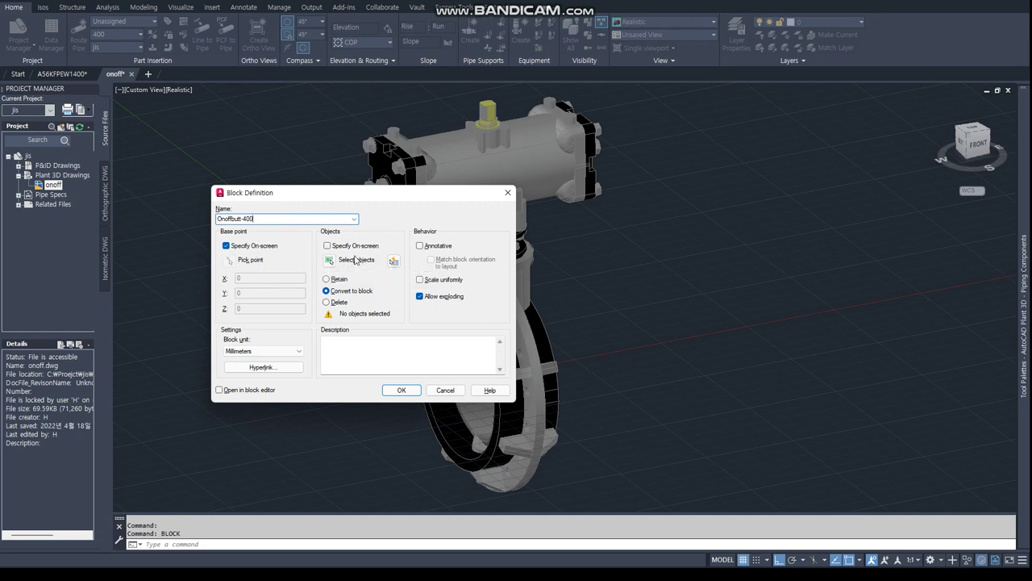
pyautogui.click(258, 247)
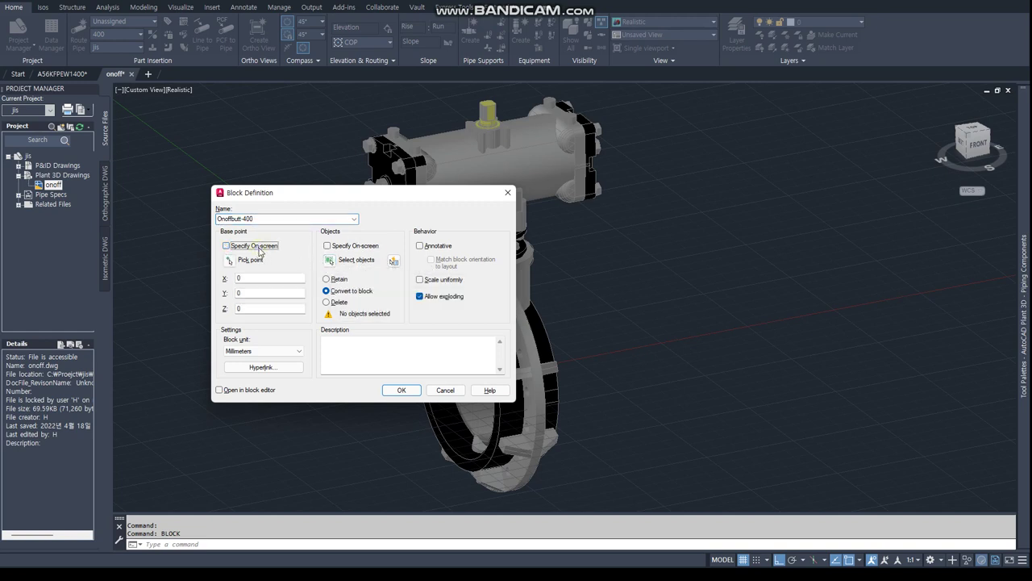
pyautogui.click(329, 262)
pyautogui.scroll(-2, 379, 262)
pyautogui.scroll(-2, 346, 175)
pyautogui.write('w')
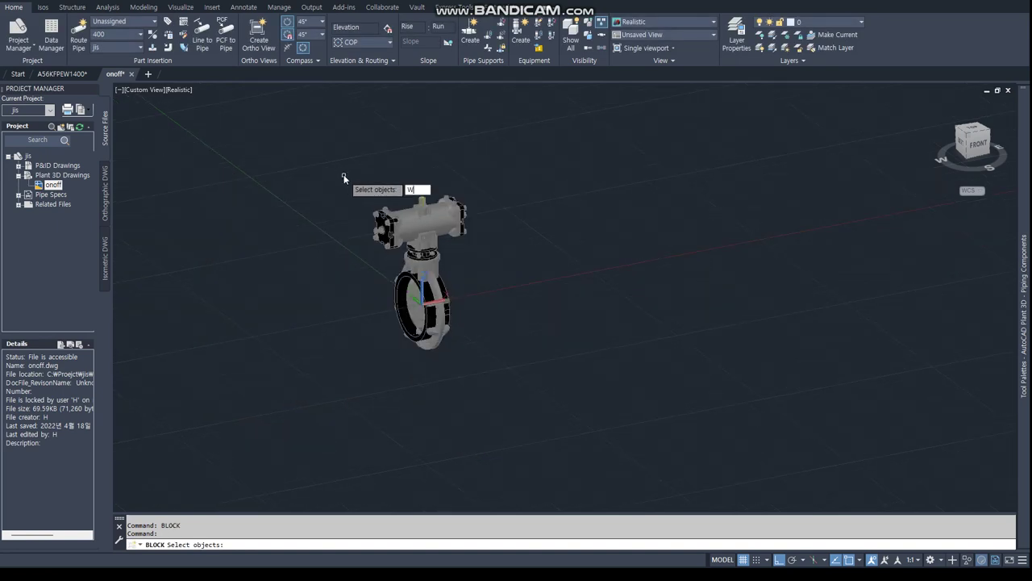
pyautogui.press('Return')
pyautogui.click(317, 152)
pyautogui.click(567, 408)
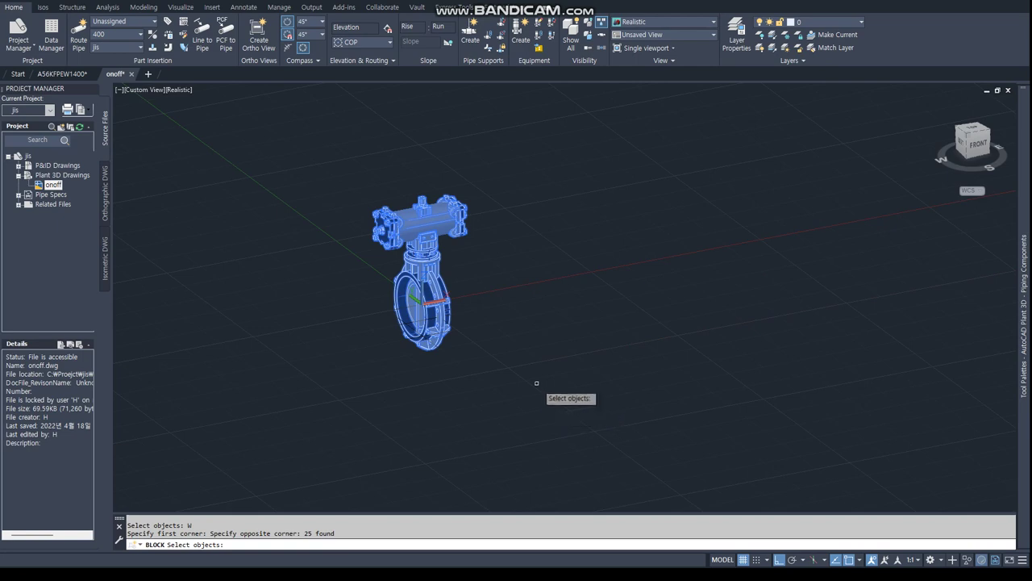
pyautogui.press('Return')
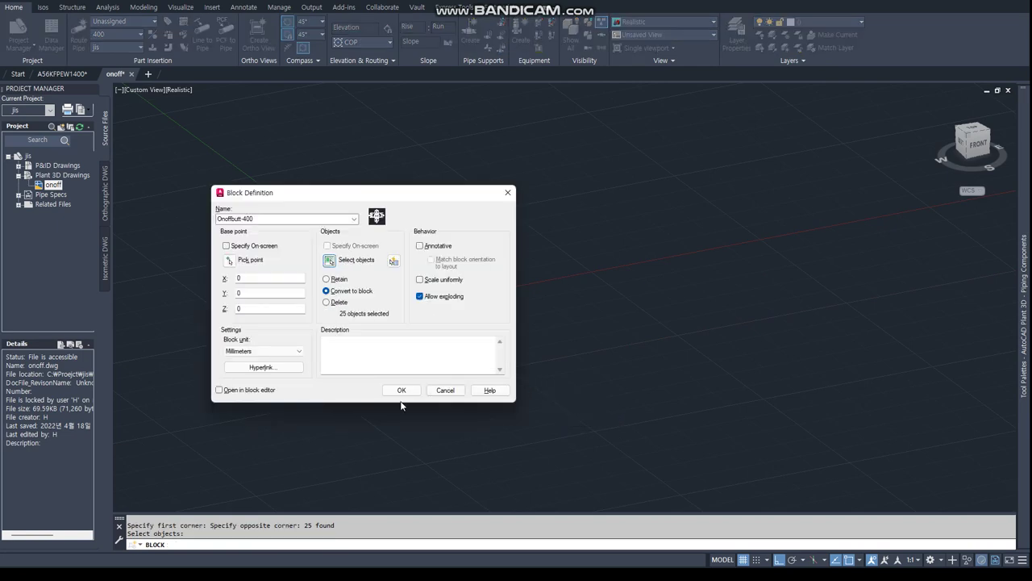
pyautogui.click(401, 390)
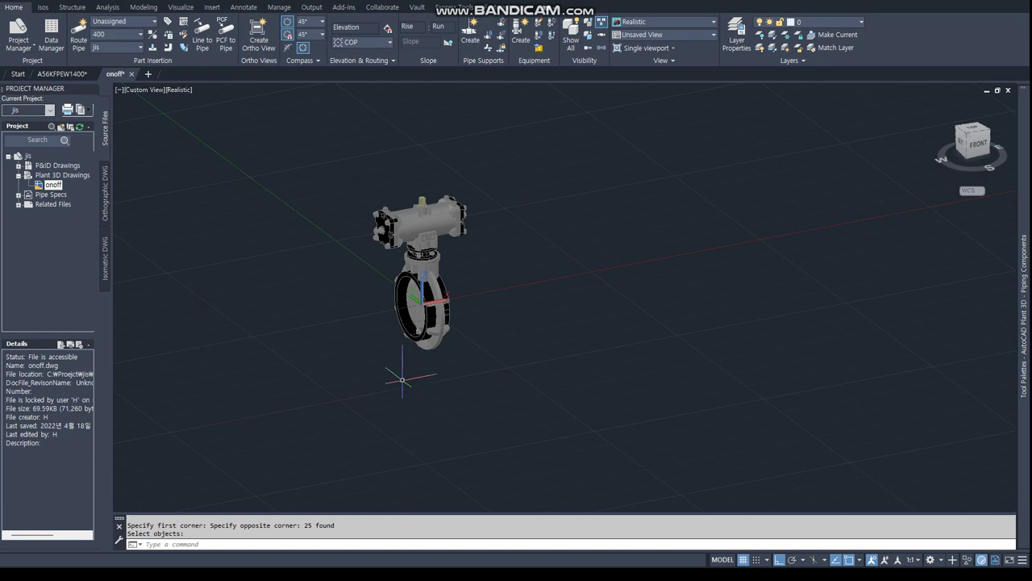
pyautogui.scroll(5, 408, 266)
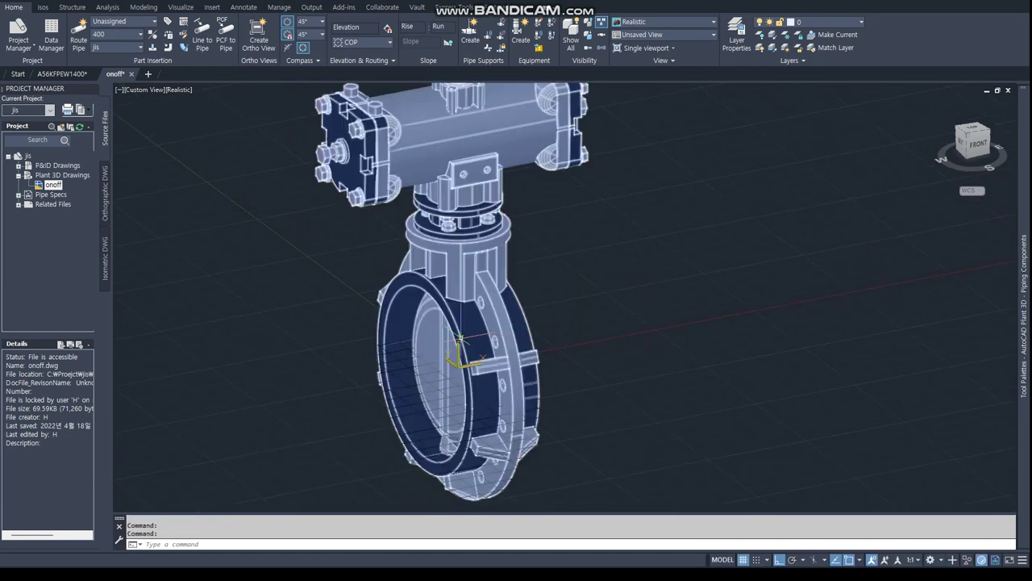
pyautogui.scroll(-2, 464, 339)
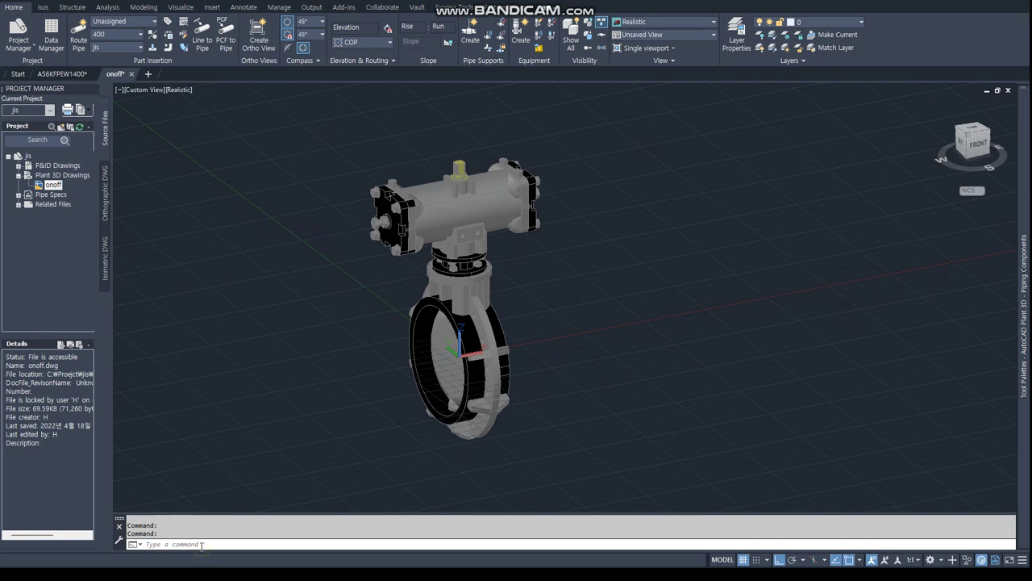
# Run PLANTPARTCONVERT on the valve block and place its first port at the flange circle centre
pyautogui.write('PLANTPARTCONVERT')
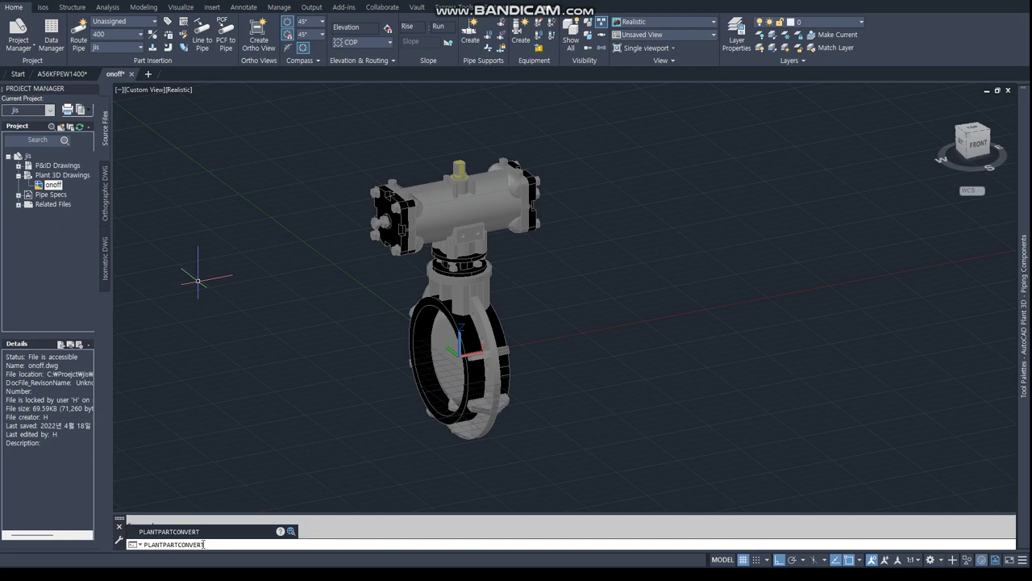
pyautogui.press('Return')
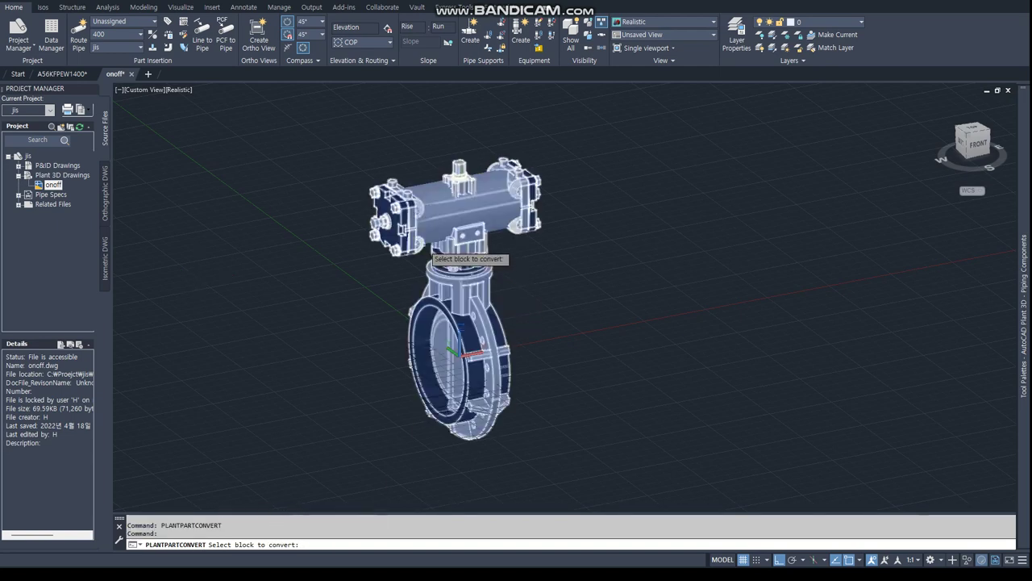
pyautogui.click(439, 242)
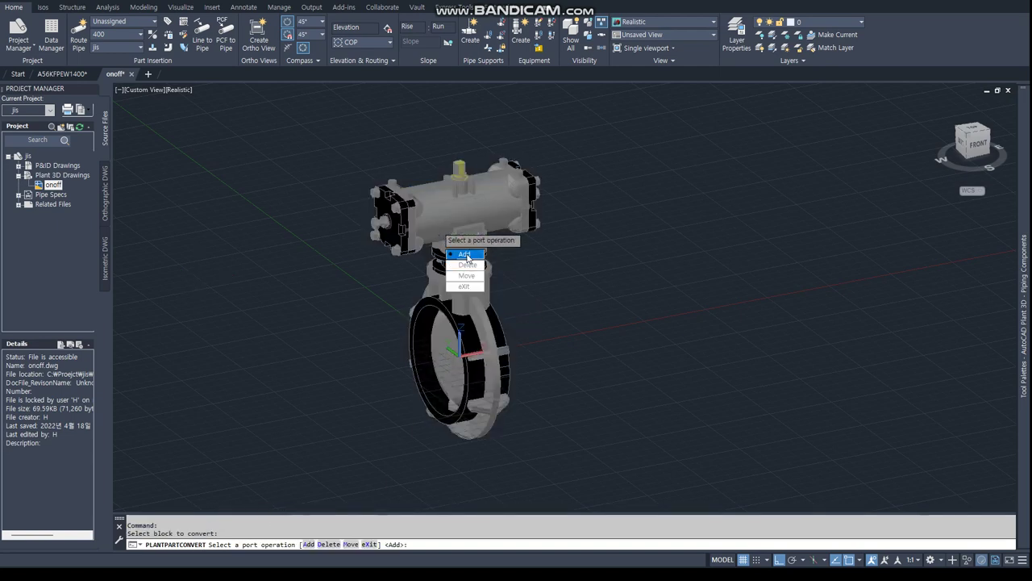
pyautogui.press('a')
pyautogui.press('Return')
pyautogui.scroll(4, 420, 355)
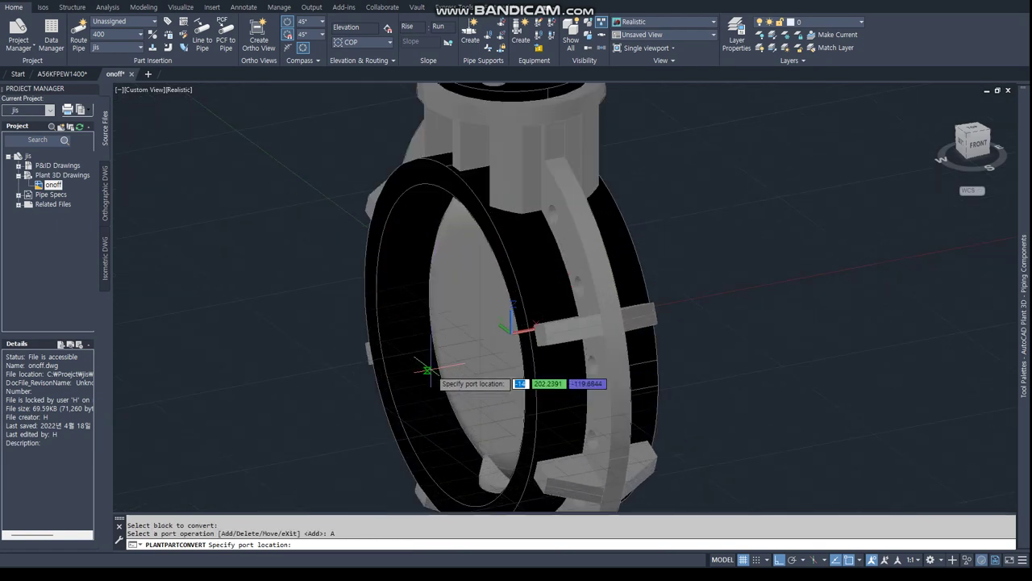
pyautogui.write('CEN')
pyautogui.press('Return')
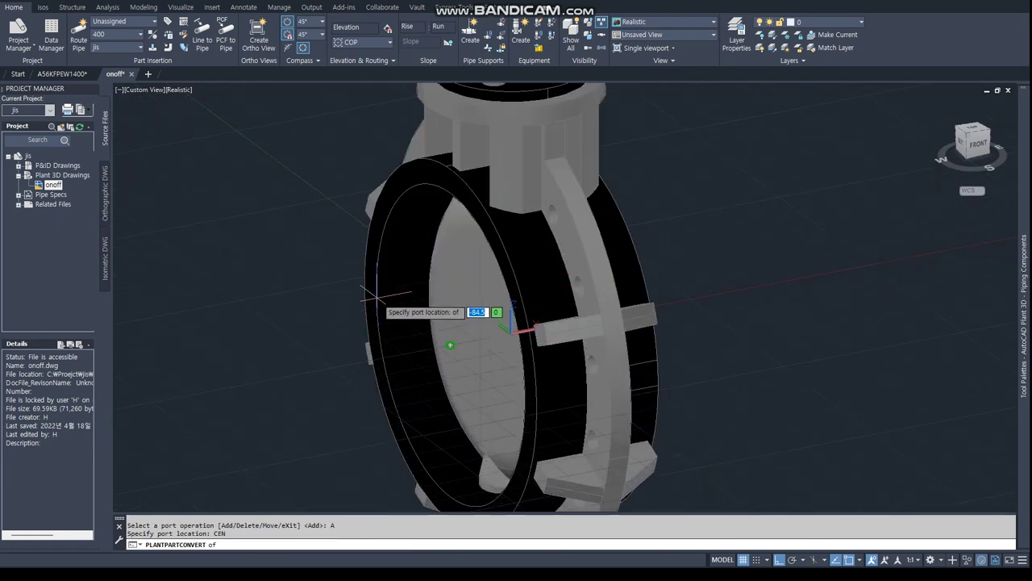
pyautogui.click(376, 295)
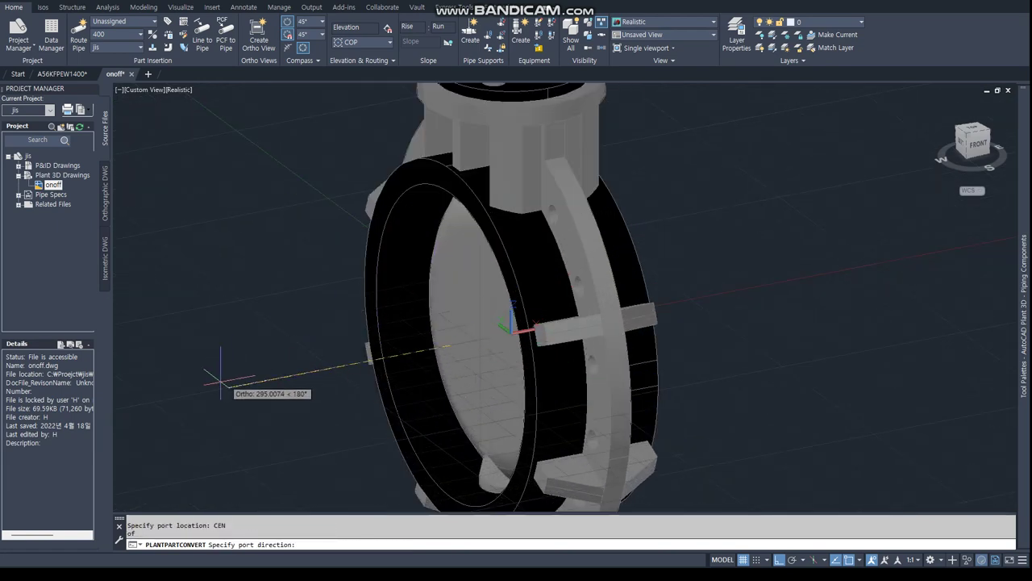
pyautogui.press('Down')
pyautogui.click(252, 434)
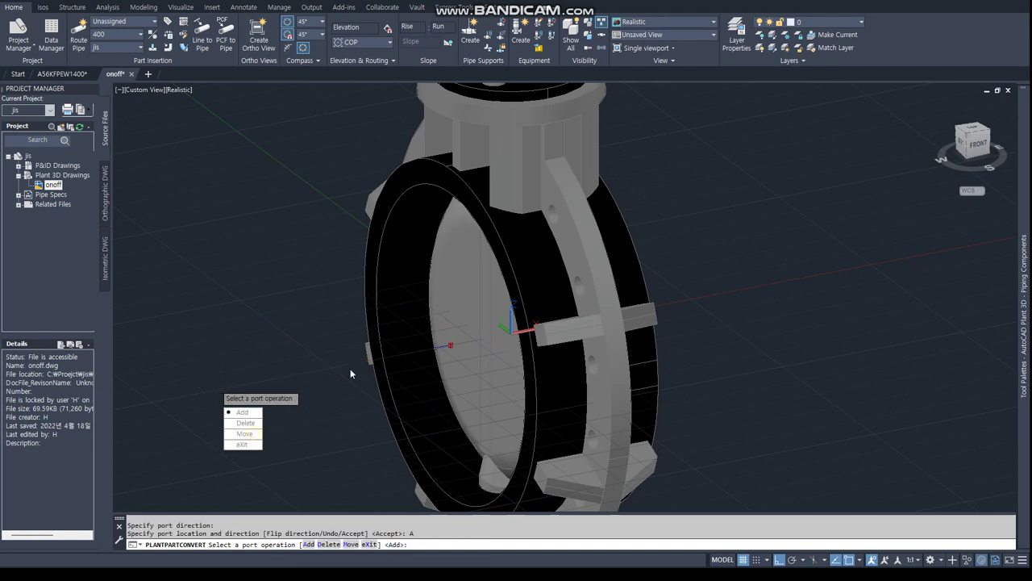
# Add a second port at the opposite flange's circle centre and accept its direction
pyautogui.click(253, 411)
pyautogui.moveTo(435, 359)
pyautogui.keyDown('shift'); pyautogui.mouseDown(button='middle')
pyautogui.moveTo(493, 368)
pyautogui.moveTo(340, 363)
pyautogui.mouseUp(button='middle'); pyautogui.keyUp('shift')
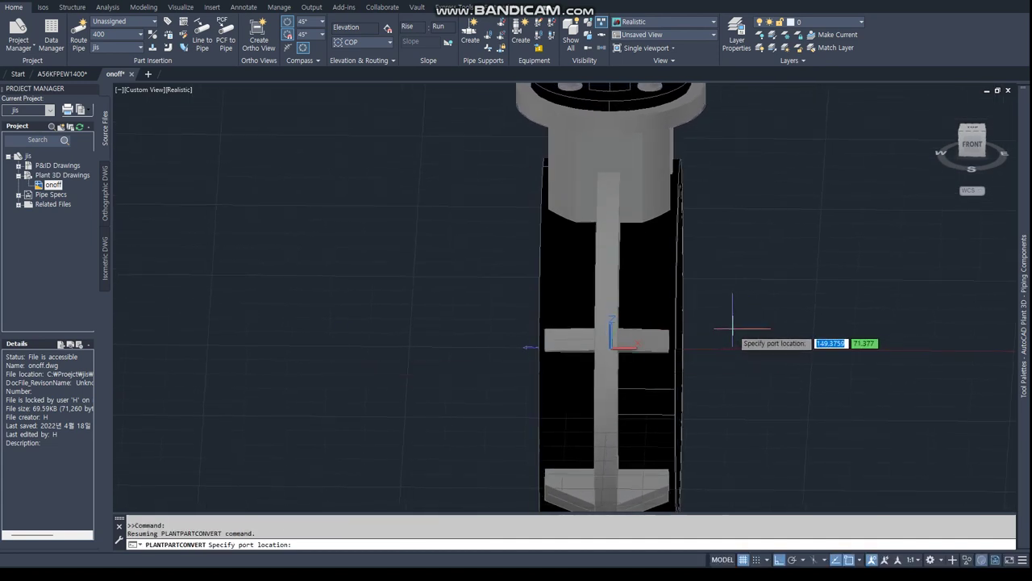
pyautogui.write('CEN')
pyautogui.press('Return')
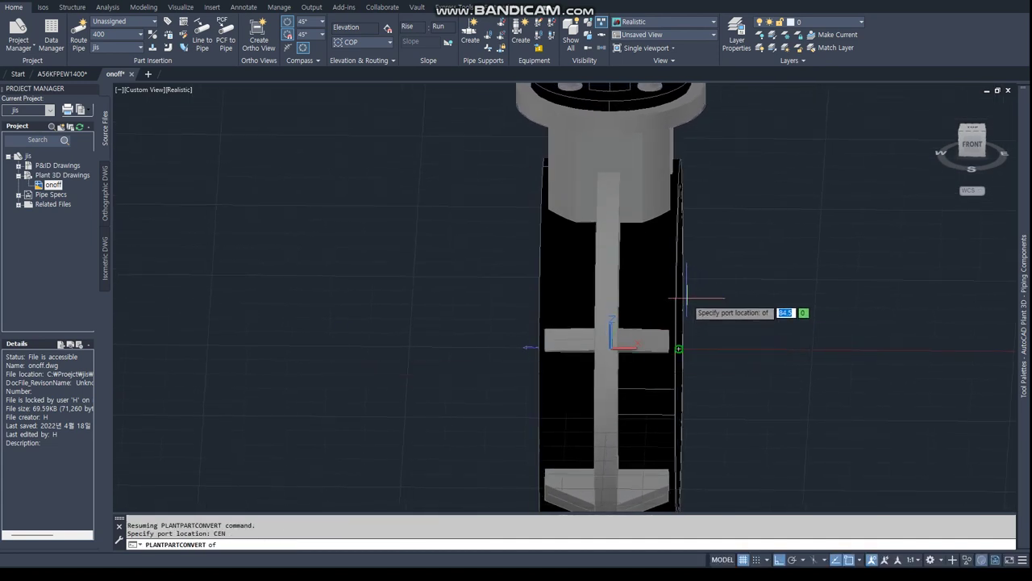
pyautogui.click(684, 299)
pyautogui.click(797, 362)
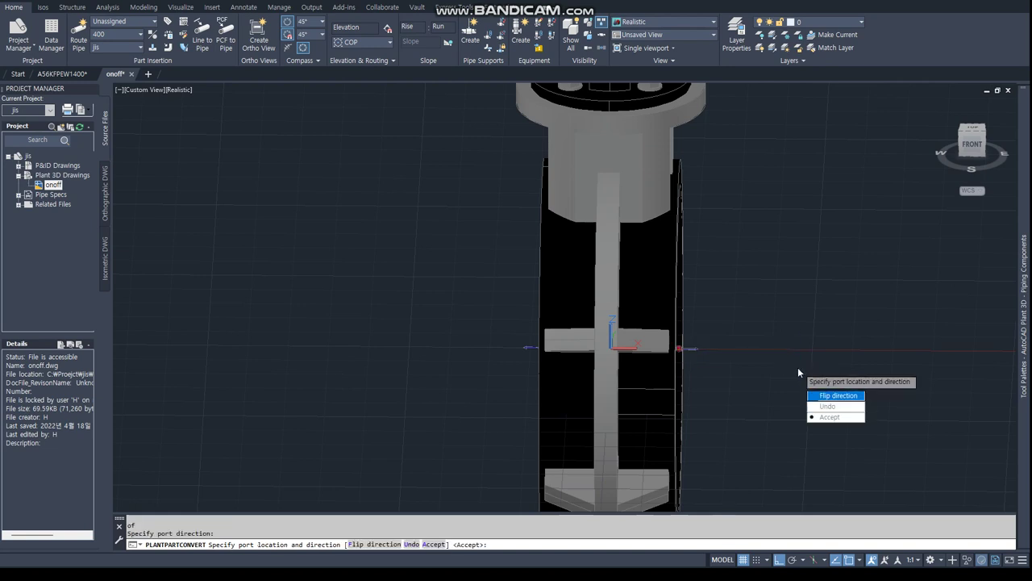
pyautogui.click(829, 416)
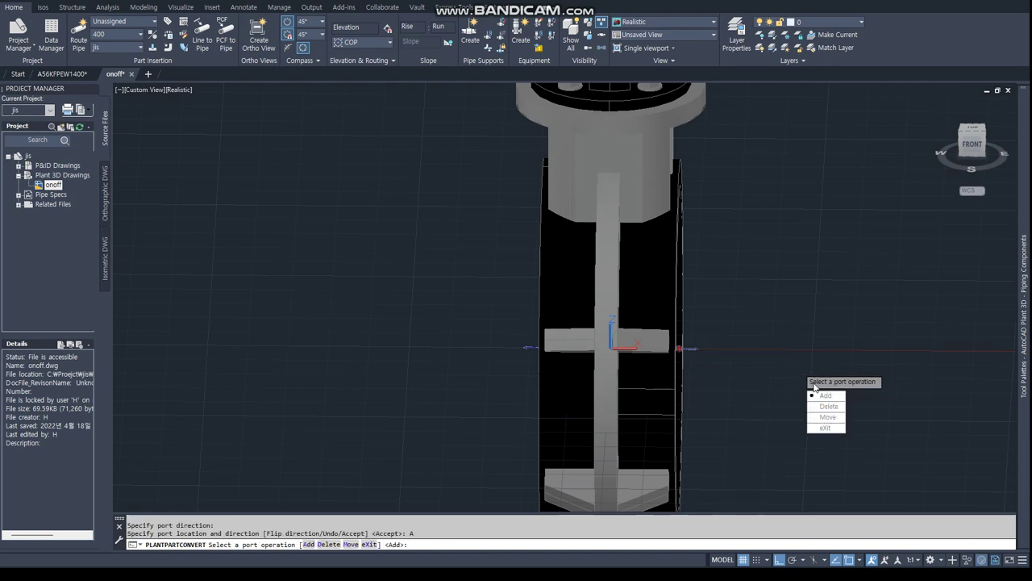
# Finish the part conversion, inspect the valve, and save the onoff drawing with QSAVE
pyautogui.keyDown('shift'); pyautogui.moveTo(712, 411); pyautogui.dragTo(772, 420, button='middle'); pyautogui.keyUp('shift')
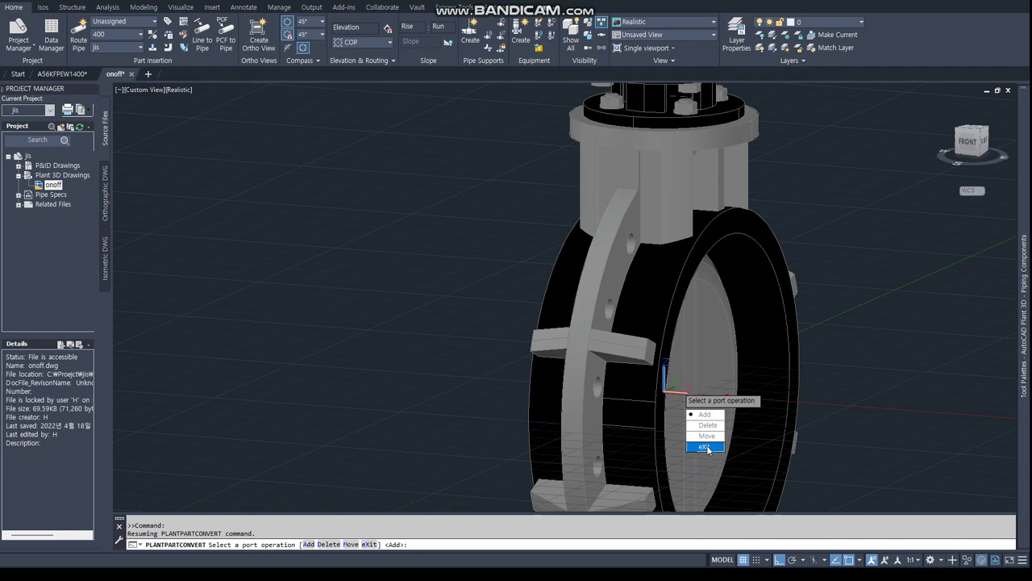
pyautogui.click(708, 449)
pyautogui.moveTo(702, 436)
pyautogui.keyDown('shift'); pyautogui.mouseDown(button='middle')
pyautogui.moveTo(680, 313)
pyautogui.moveTo(790, 311)
pyautogui.mouseUp(button='middle'); pyautogui.keyUp('shift')
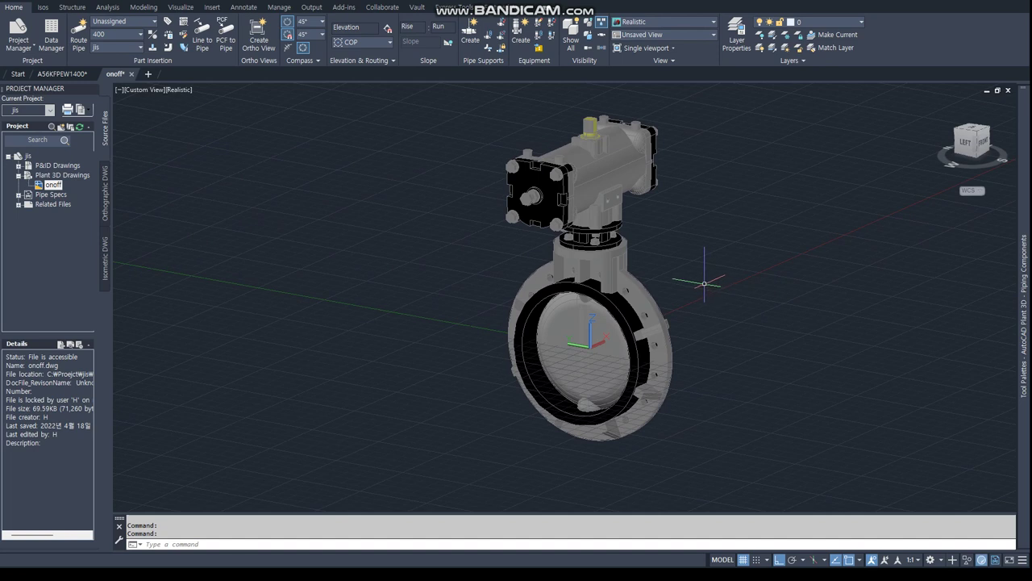
pyautogui.keyDown('shift'); pyautogui.moveTo(688, 283); pyautogui.dragTo(637, 267, button='middle'); pyautogui.keyUp('shift')
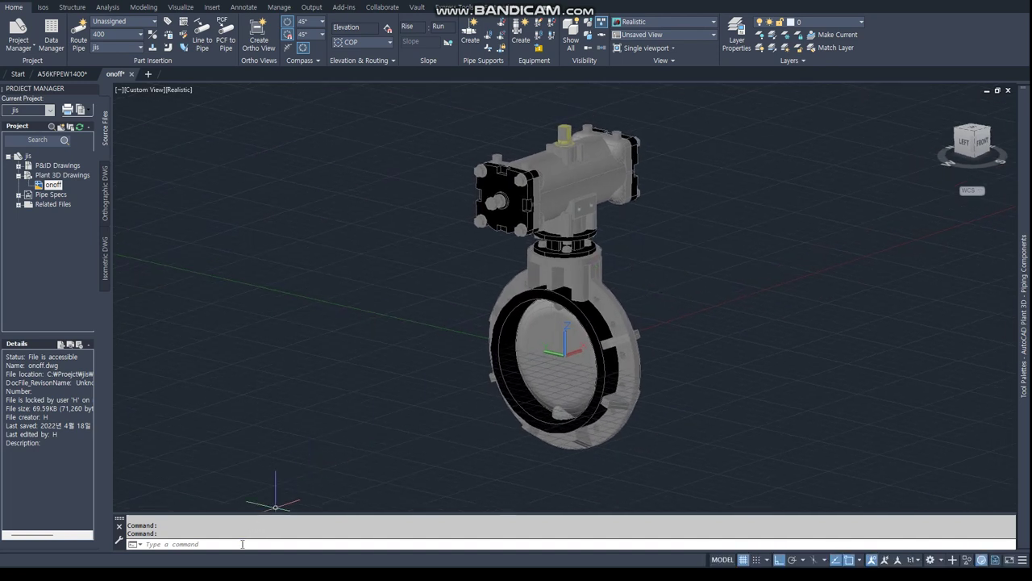
pyautogui.write('QSAVE')
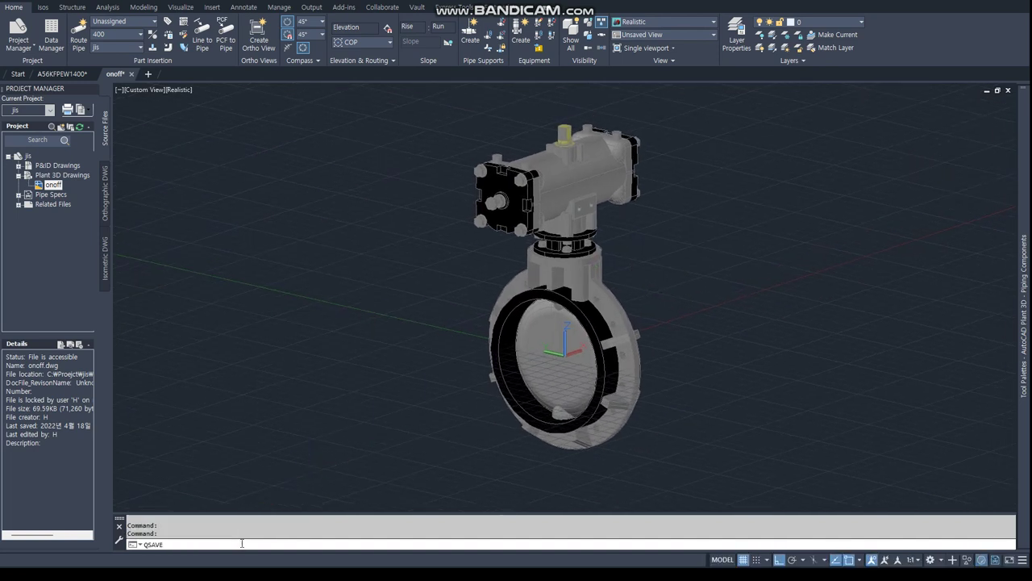
pyautogui.press('Return')
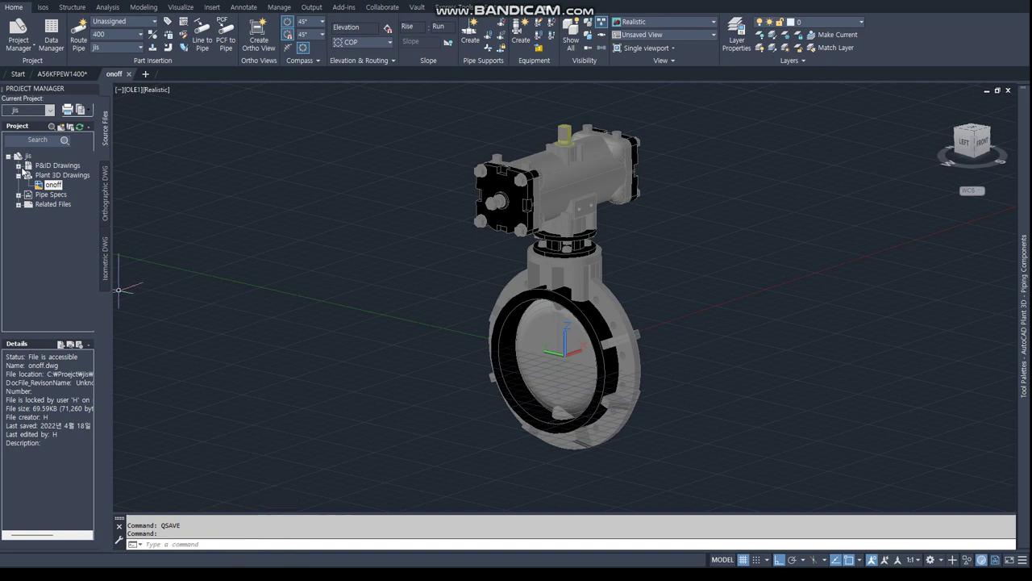
# Open the jis spec under Pipe Specs in Project Manager with Edit Spec
pyautogui.click(8, 158)
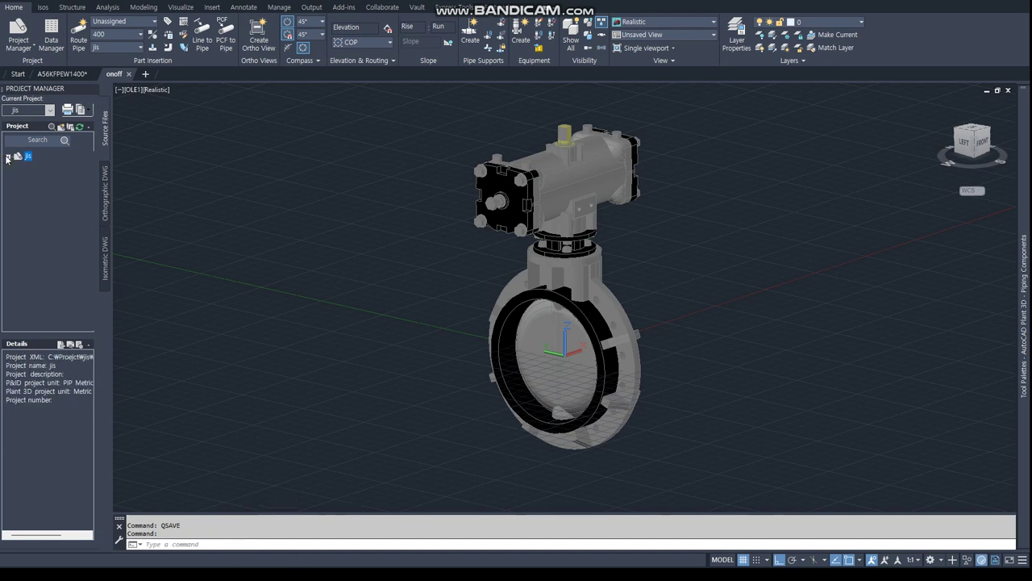
pyautogui.click(18, 195)
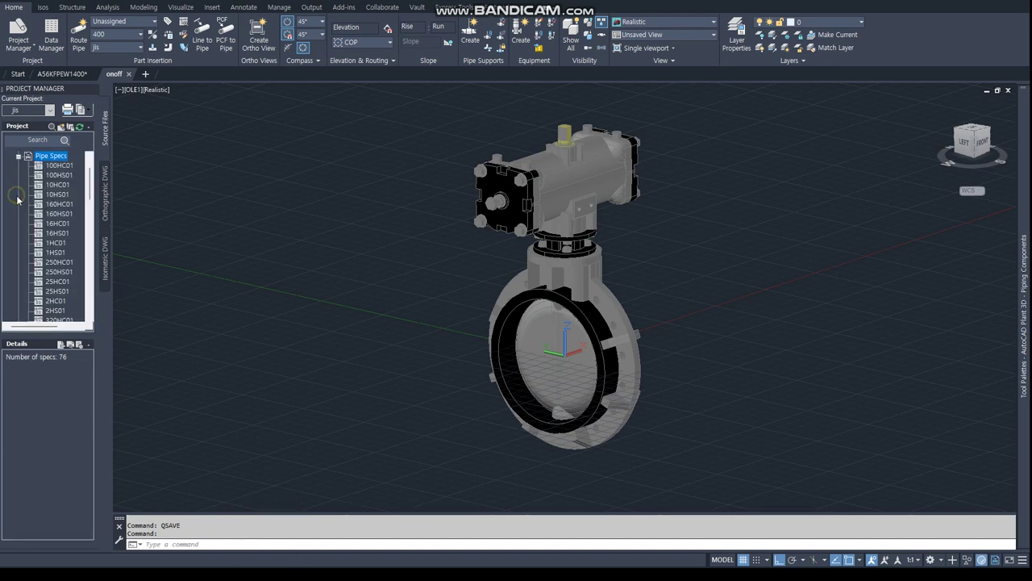
pyautogui.scroll(-5, 54, 263)
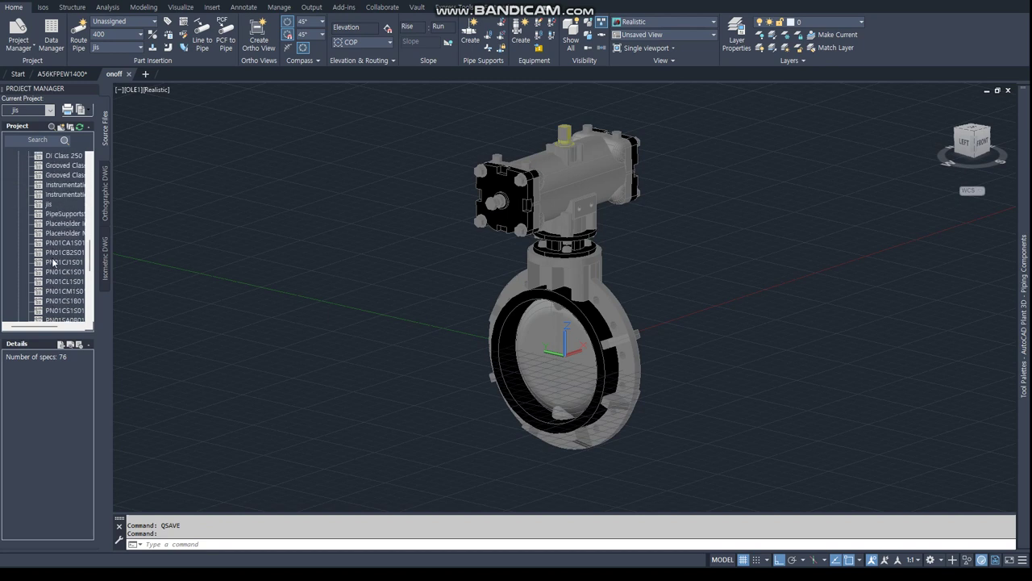
pyautogui.click(48, 174)
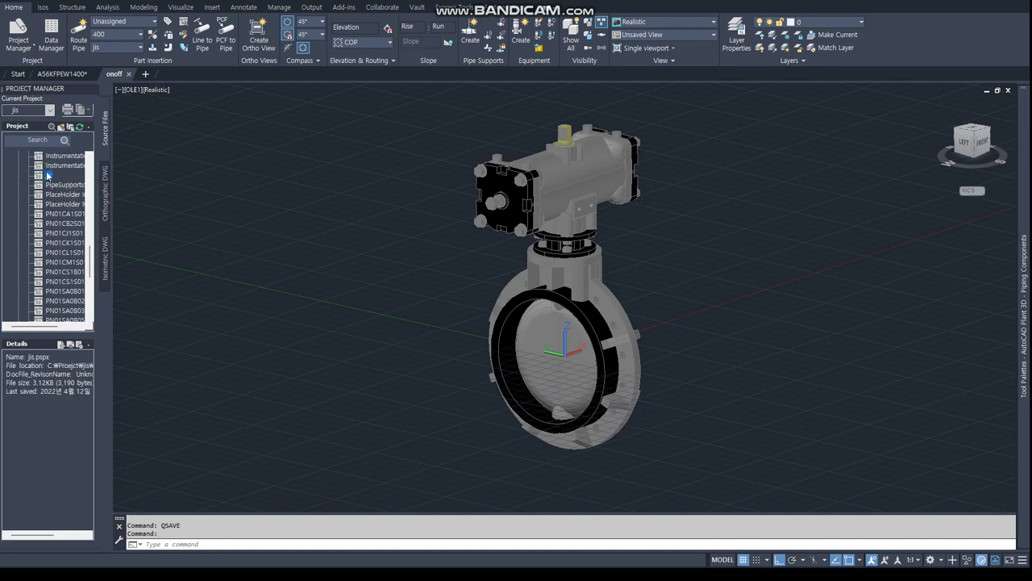
pyautogui.rightClick(48, 174)
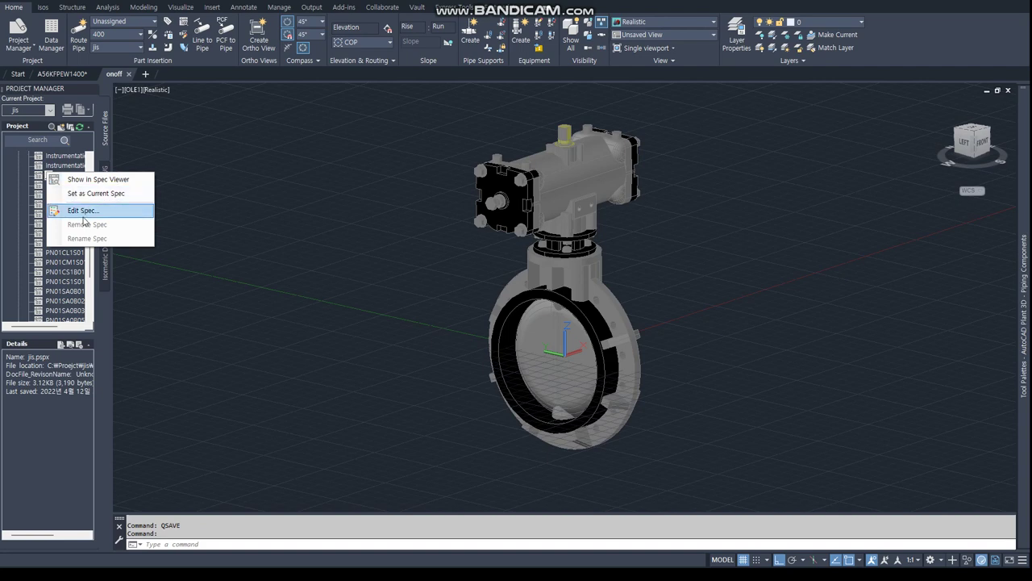
pyautogui.click(85, 212)
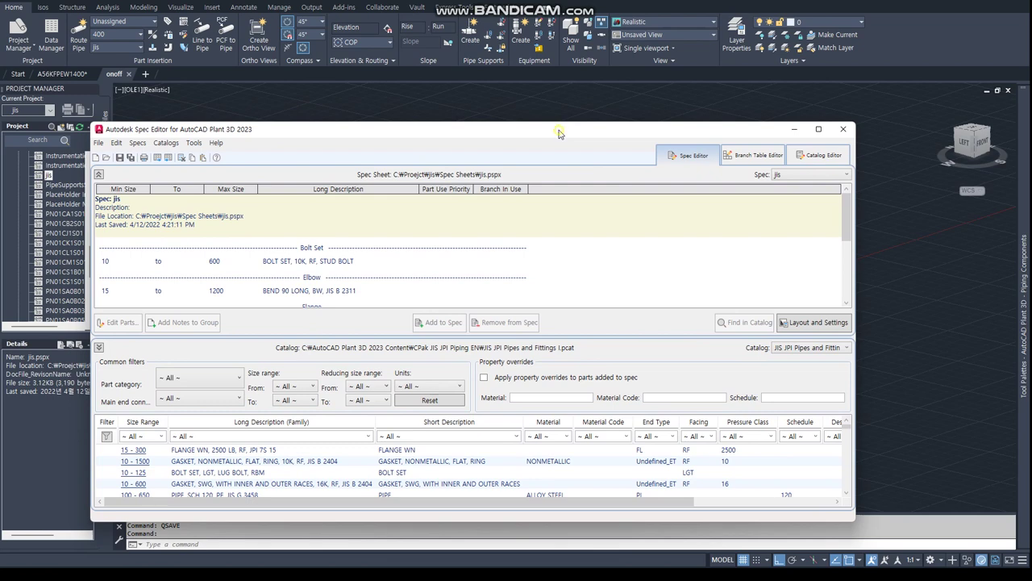
# Maximize the Spec Editor and browse for a catalog file in the Catalog Editor
pyautogui.doubleClick(559, 133)
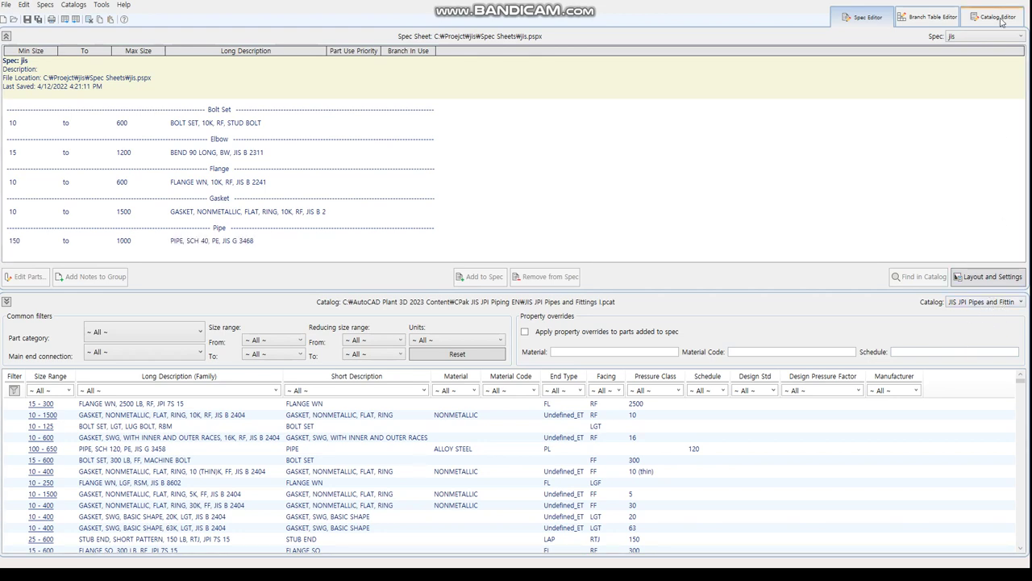
pyautogui.click(998, 17)
pyautogui.click(977, 362)
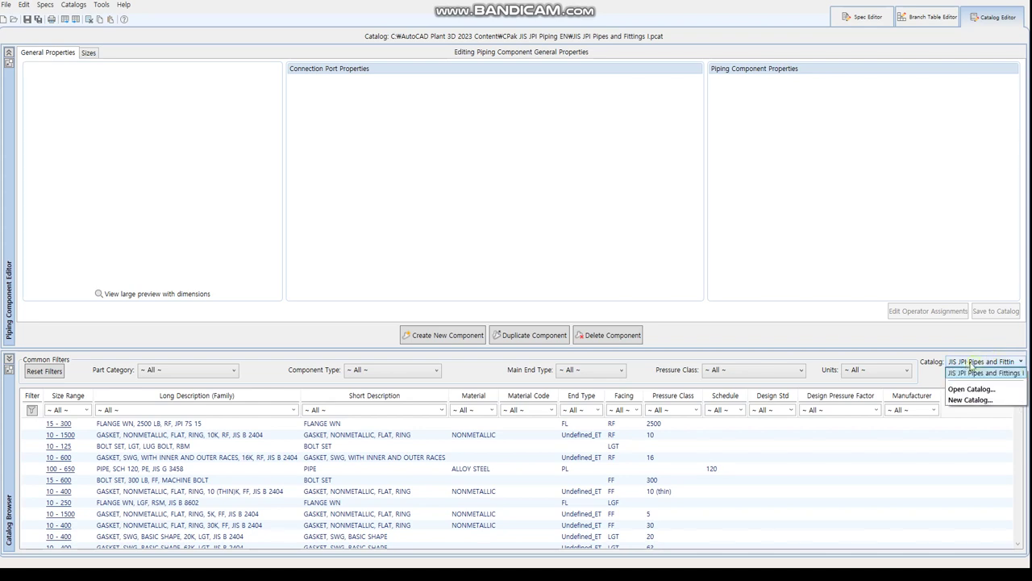
pyautogui.click(968, 389)
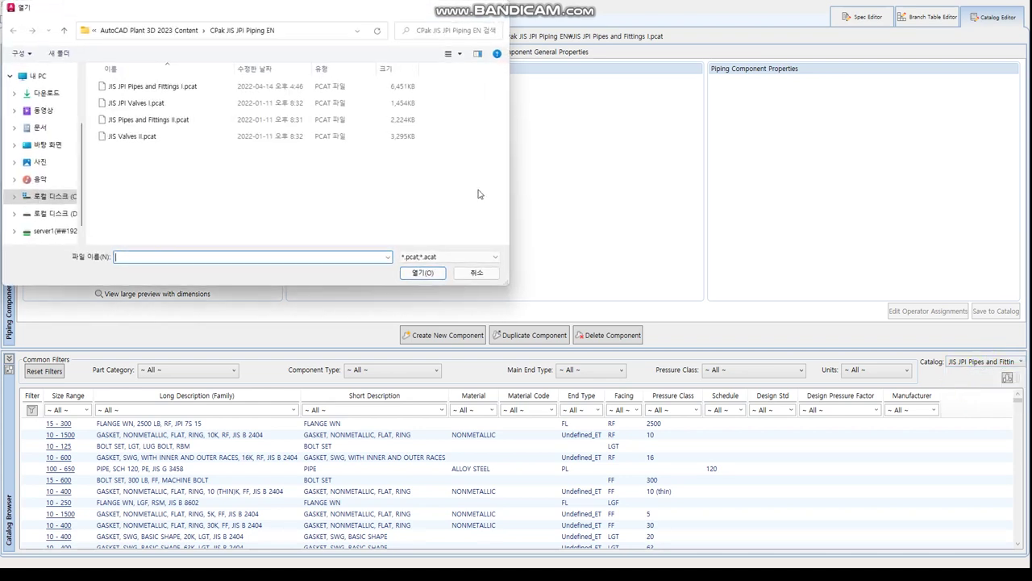
# Create a JIS JPI Valves I folder, then open the JIS JPI Valves I.pcat catalog
pyautogui.click(135, 108)
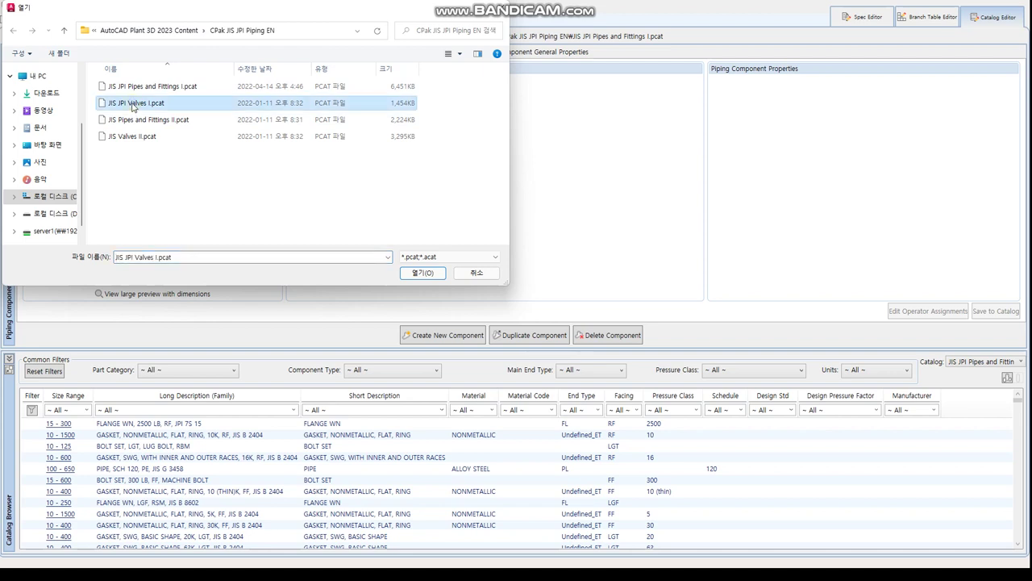
pyautogui.click(135, 104)
pyautogui.rightClick(156, 203)
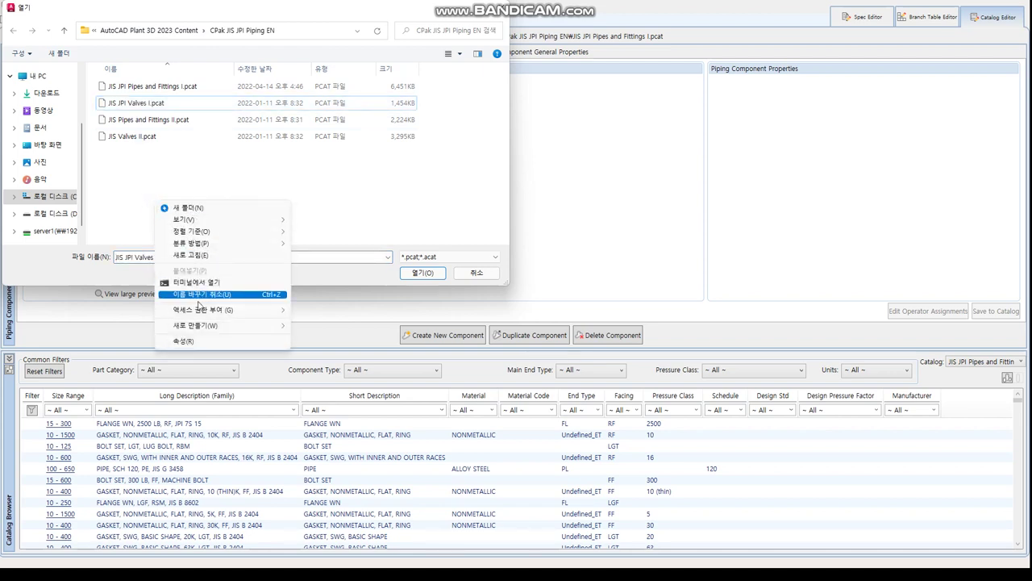
pyautogui.moveTo(195, 325)
pyautogui.click(316, 330)
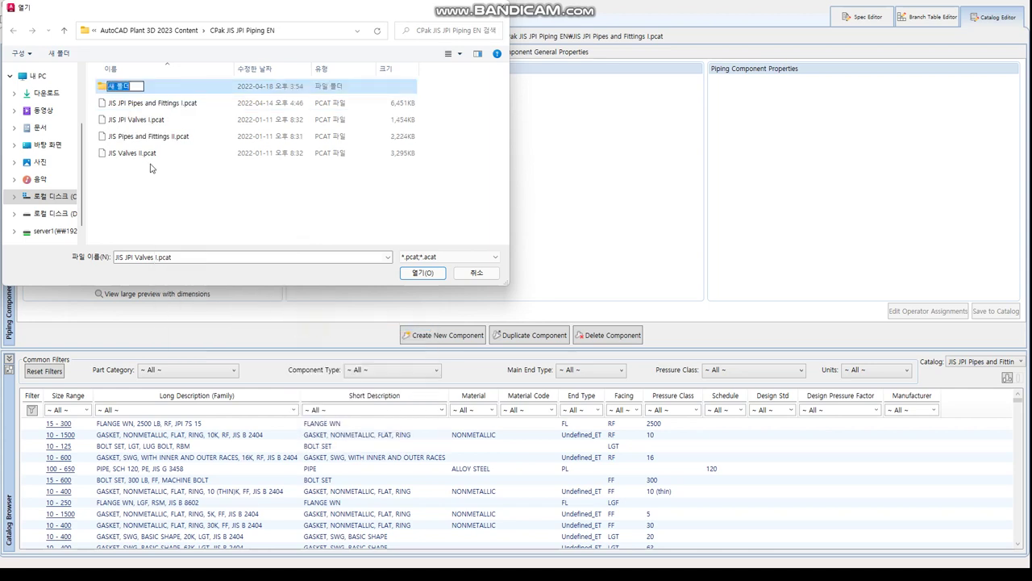
pyautogui.write('JIS JPI Valves I')
pyautogui.click(156, 205)
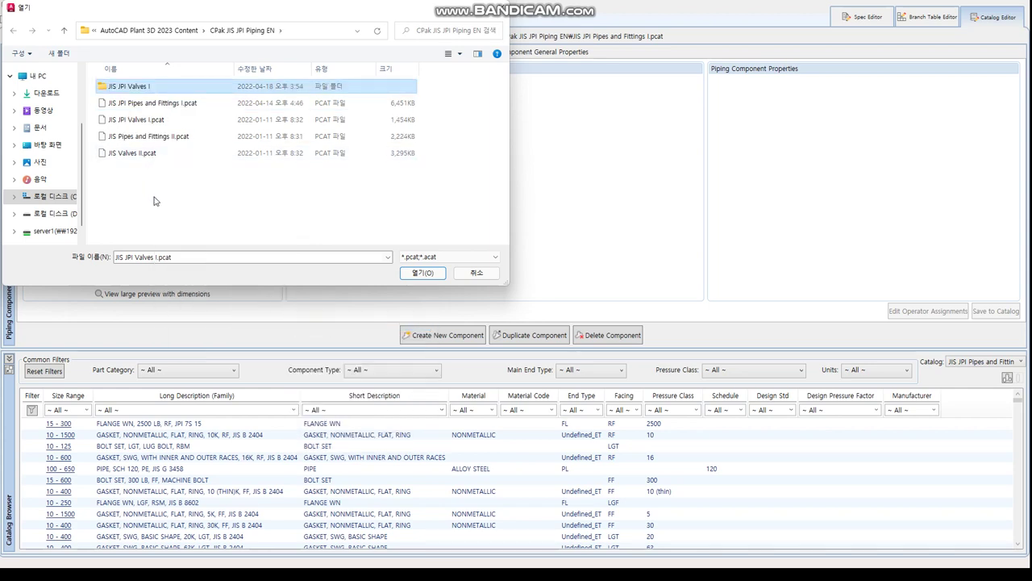
pyautogui.click(135, 121)
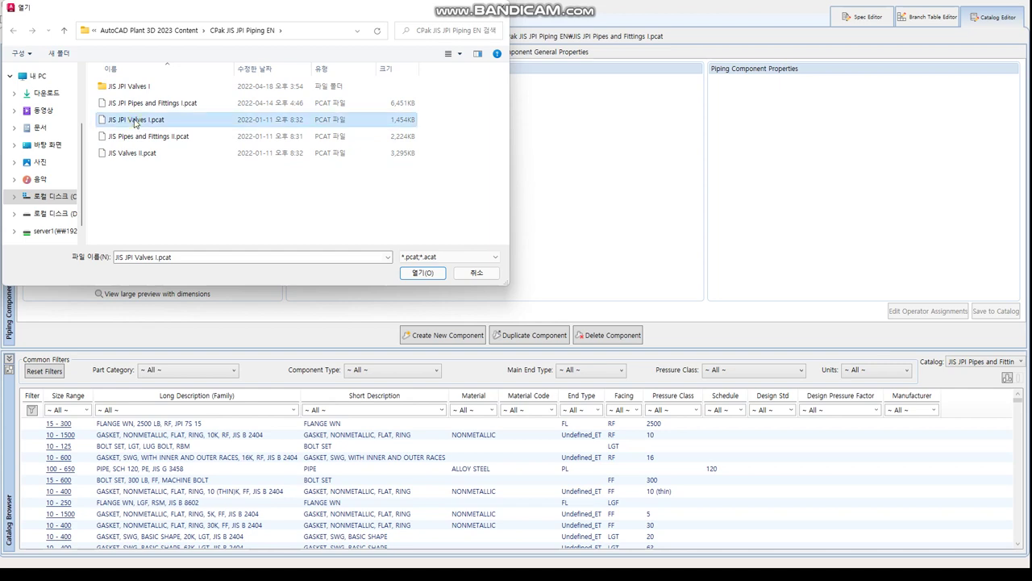
pyautogui.click(421, 273)
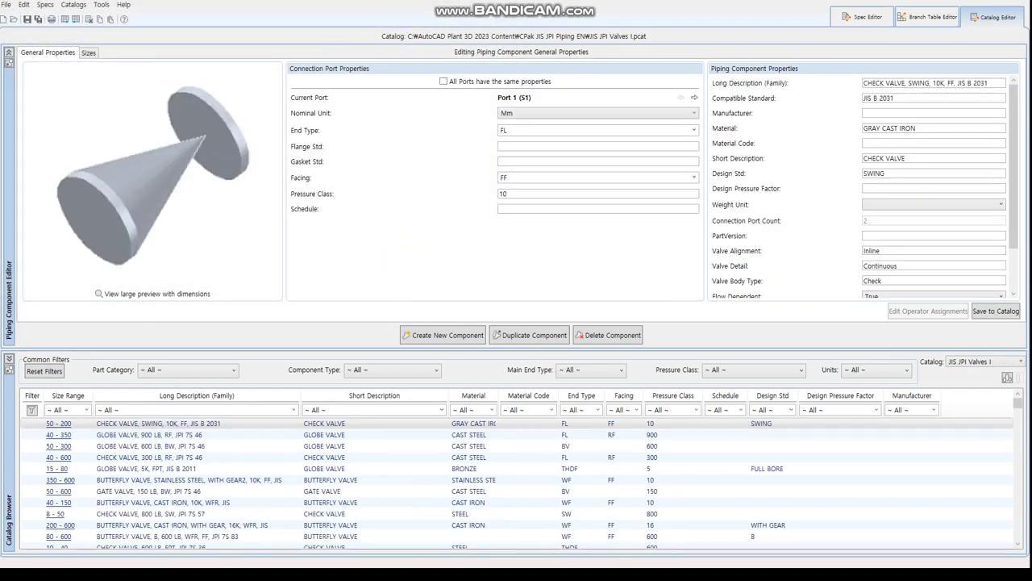
pyautogui.hotkey('alt', 'Tab')
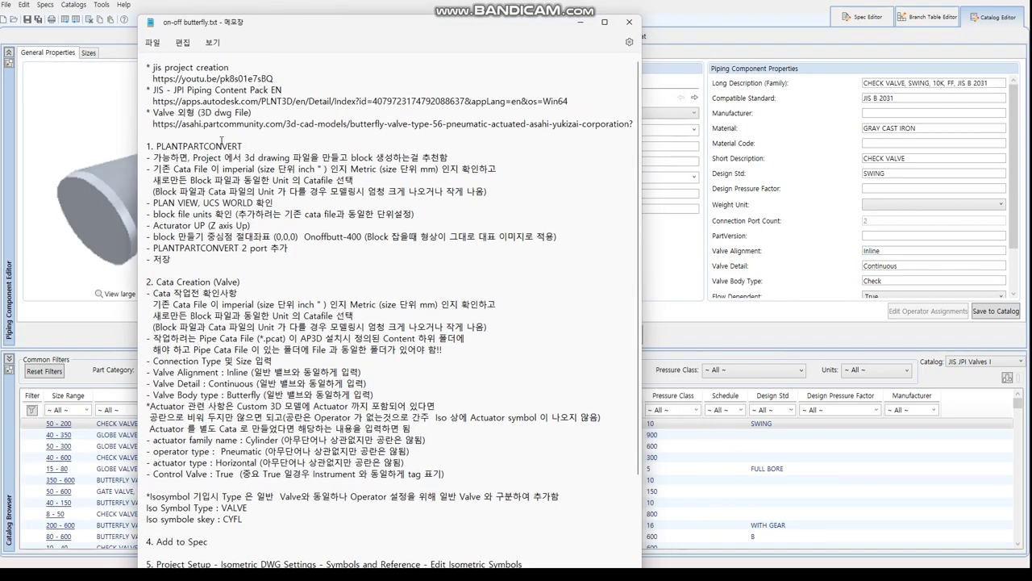
pyautogui.scroll(-1, 150, 182)
pyautogui.scroll(-3, 169, 185)
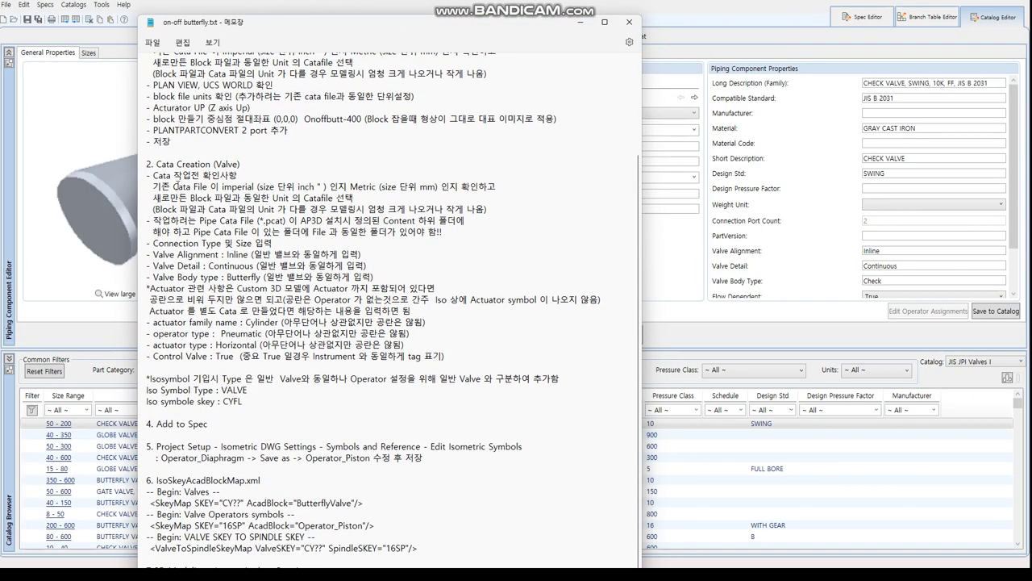
pyautogui.moveTo(152, 166)
pyautogui.mouseDown()
pyautogui.moveTo(355, 199)
pyautogui.moveTo(158, 198)
pyautogui.moveTo(487, 210)
pyautogui.mouseUp()
pyautogui.click(350, 209)
pyautogui.click(149, 221)
pyautogui.moveTo(149, 222); pyautogui.dragTo(442, 233)
pyautogui.click(442, 232)
pyautogui.moveTo(300, 233)
pyautogui.mouseDown()
pyautogui.moveTo(445, 232)
pyautogui.moveTo(154, 233)
pyautogui.moveTo(278, 244)
pyautogui.mouseUp()
pyautogui.click(165, 240)
pyautogui.hotkey('alt', 'Tab')
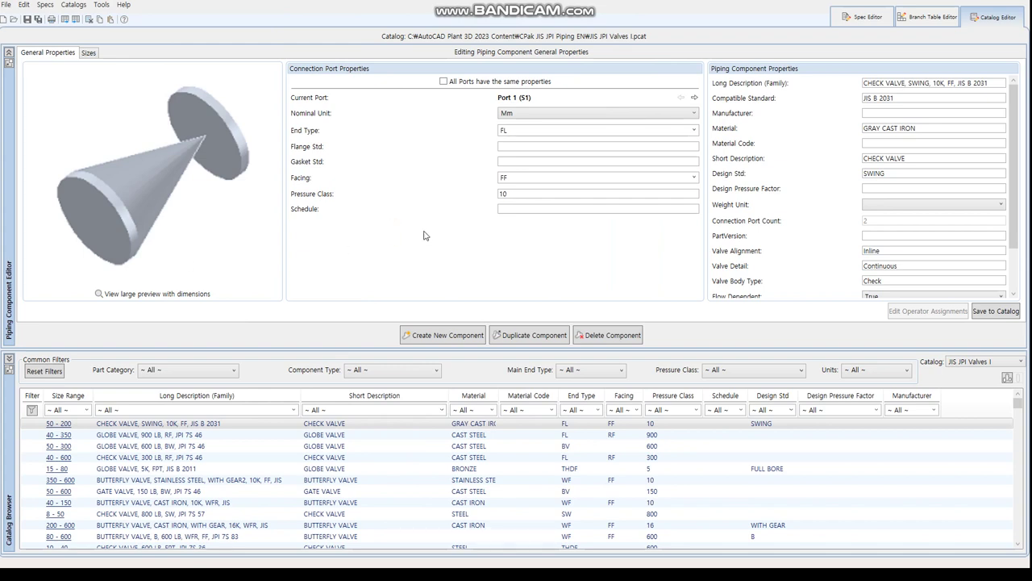
# Start a new block-based valve component in metric units
pyautogui.click(443, 336)
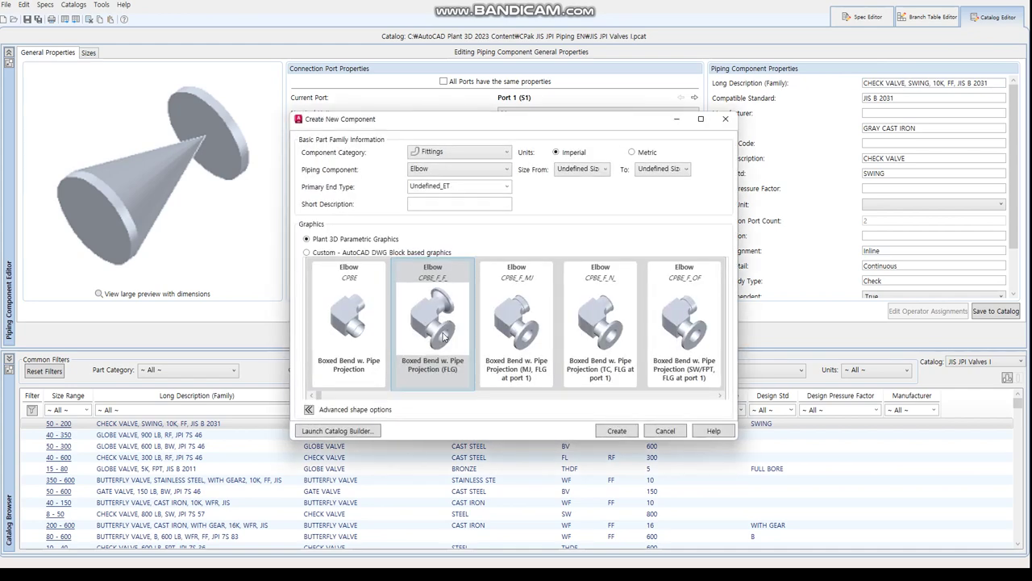
pyautogui.click(305, 255)
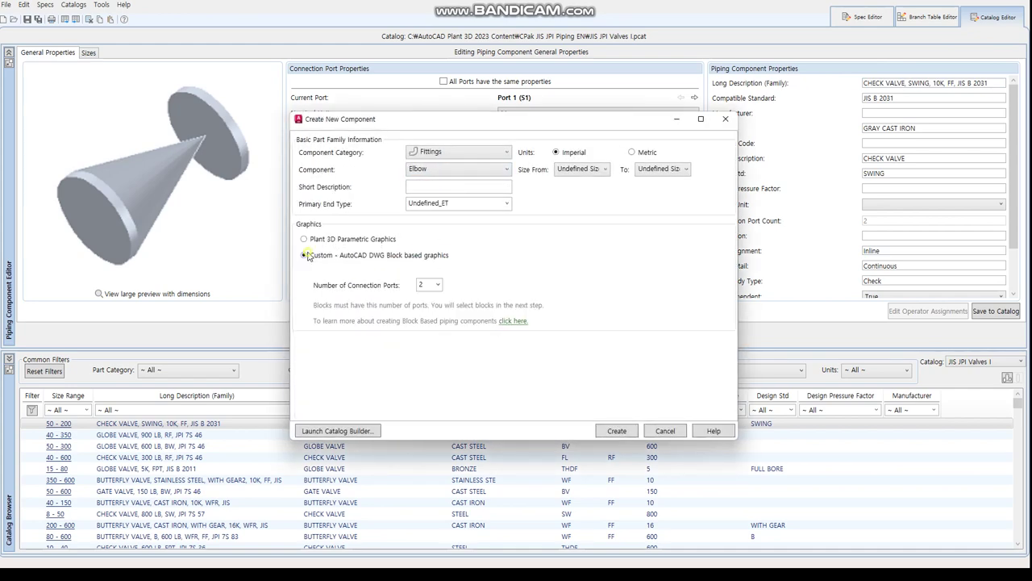
pyautogui.click(473, 153)
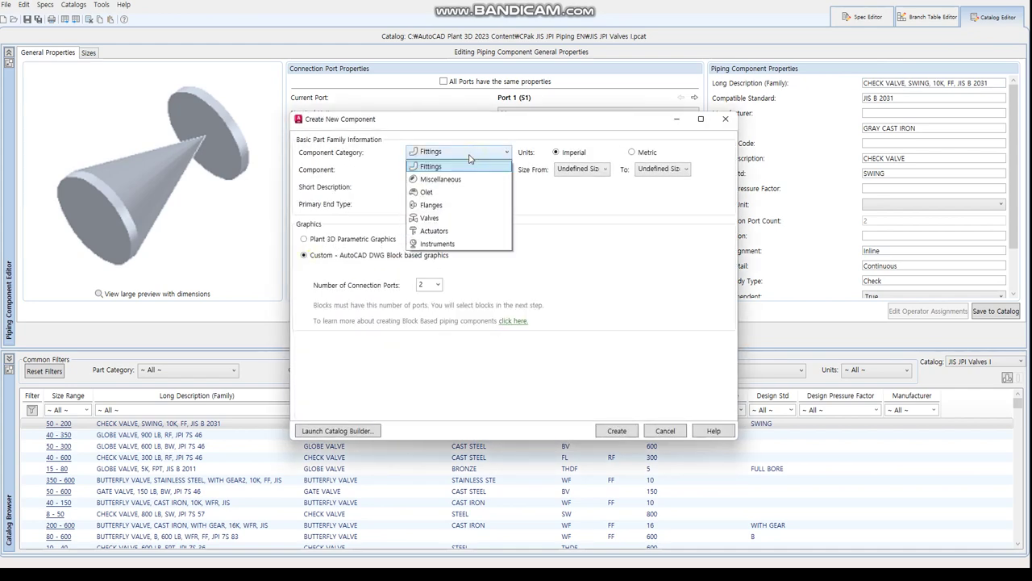
pyautogui.click(431, 217)
pyautogui.write('ONOFF B')
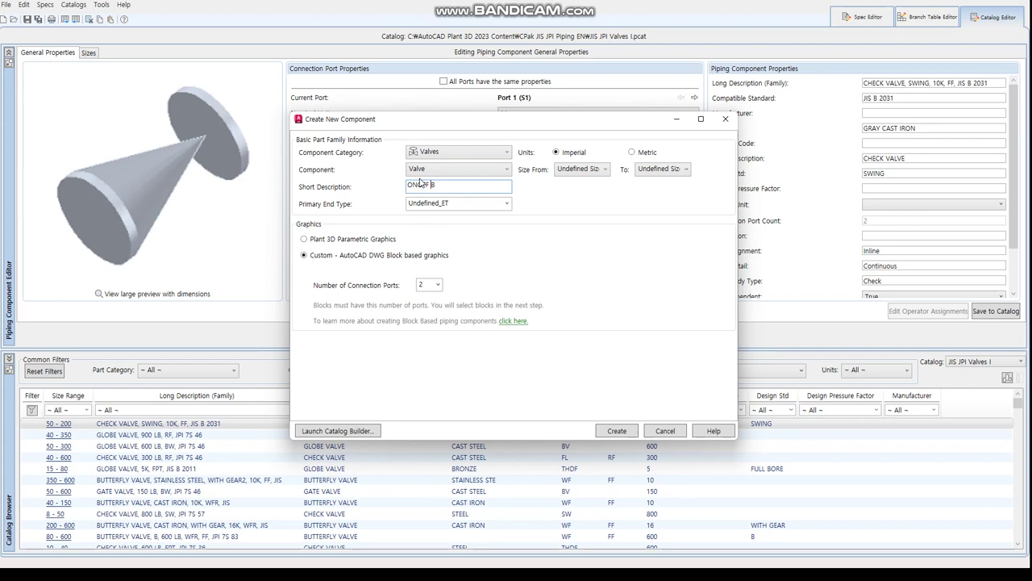
pyautogui.write('UTTERFLY')
pyautogui.click(649, 153)
# Set the component size to 400 and primary end type to WF, then create it
pyautogui.click(572, 170)
pyautogui.scroll(-5, 585, 319)
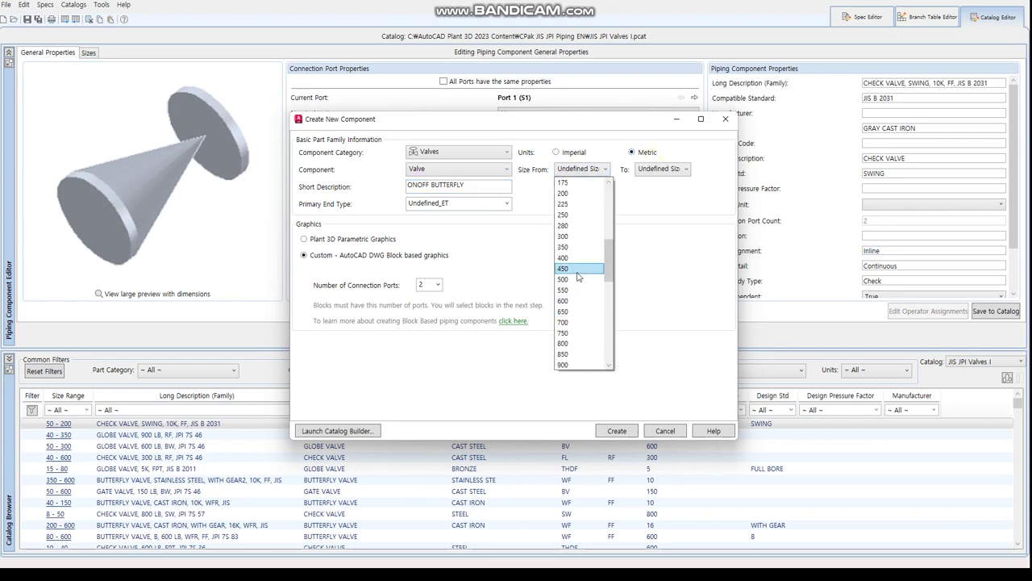
pyautogui.click(577, 258)
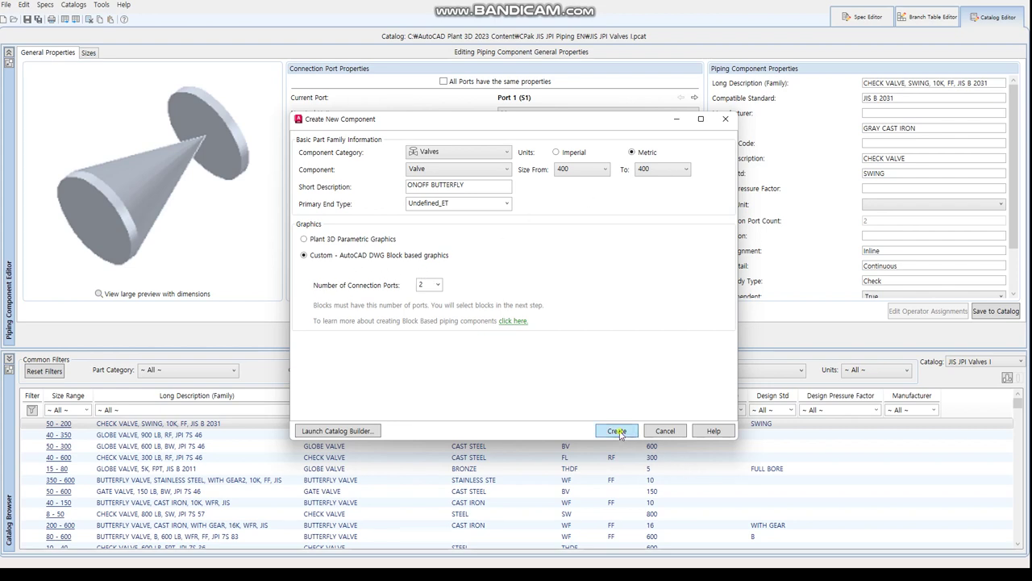
pyautogui.click(506, 204)
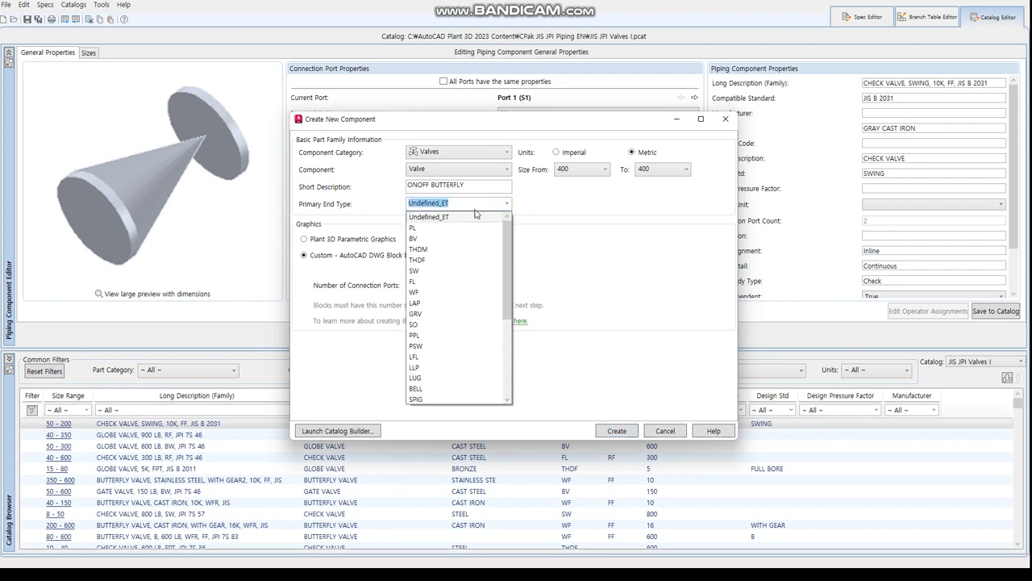
pyautogui.click(426, 294)
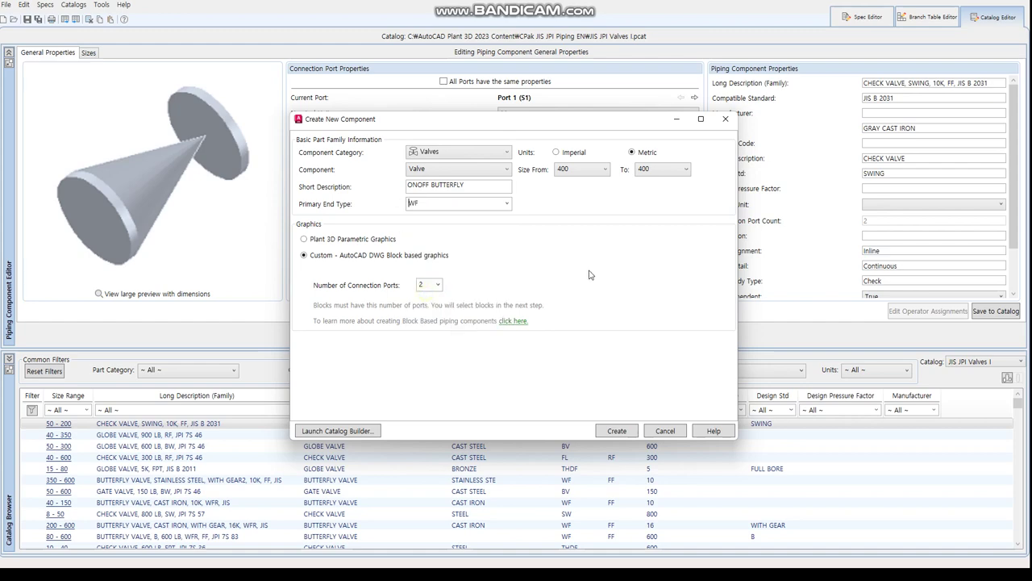
pyautogui.click(618, 432)
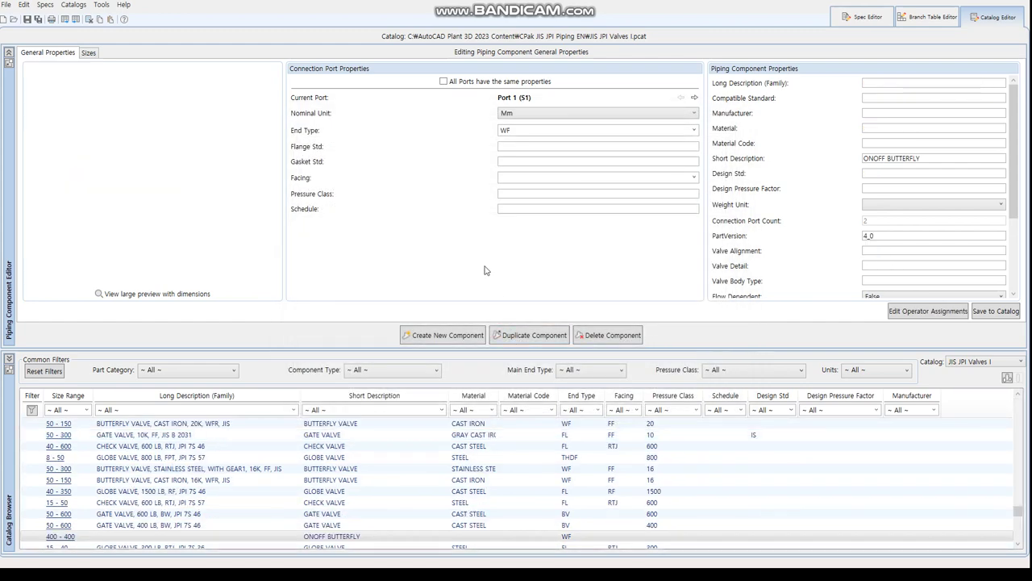
# Give Port 1 and Port 2 RF facing and pressure class 10
pyautogui.click(515, 162)
pyautogui.click(516, 176)
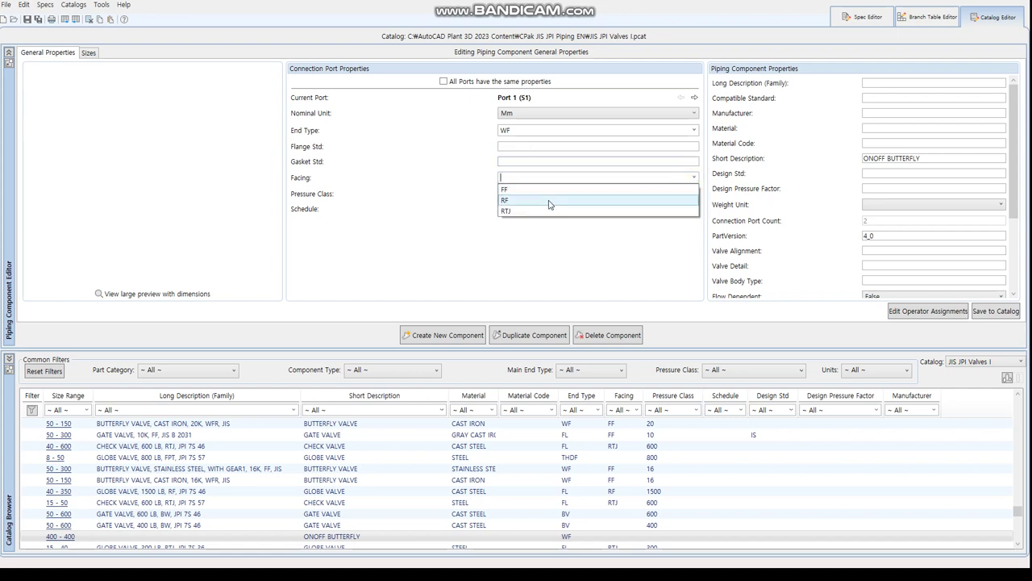
pyautogui.click(525, 193)
pyautogui.click(525, 193)
pyautogui.write('10')
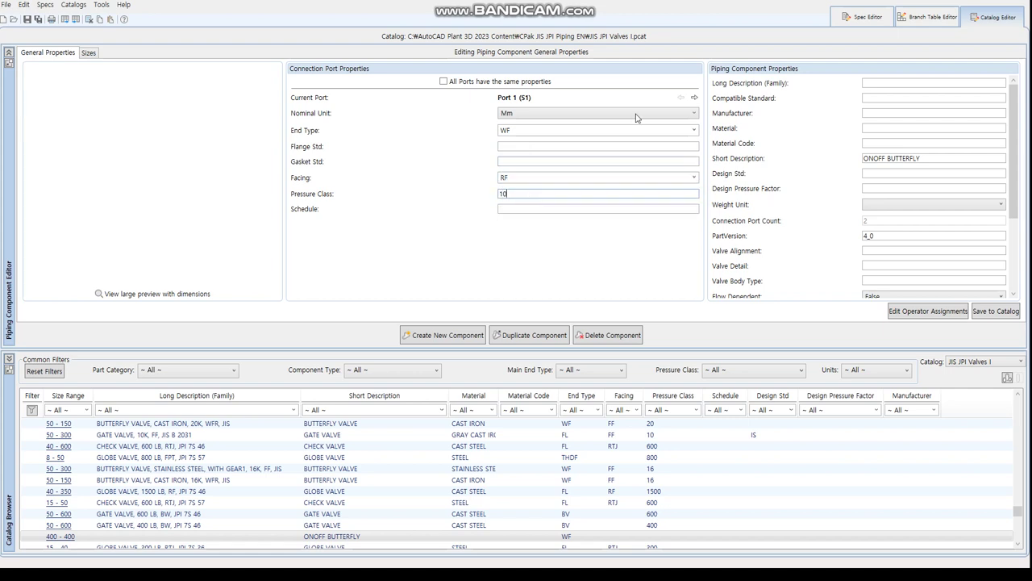
pyautogui.click(694, 96)
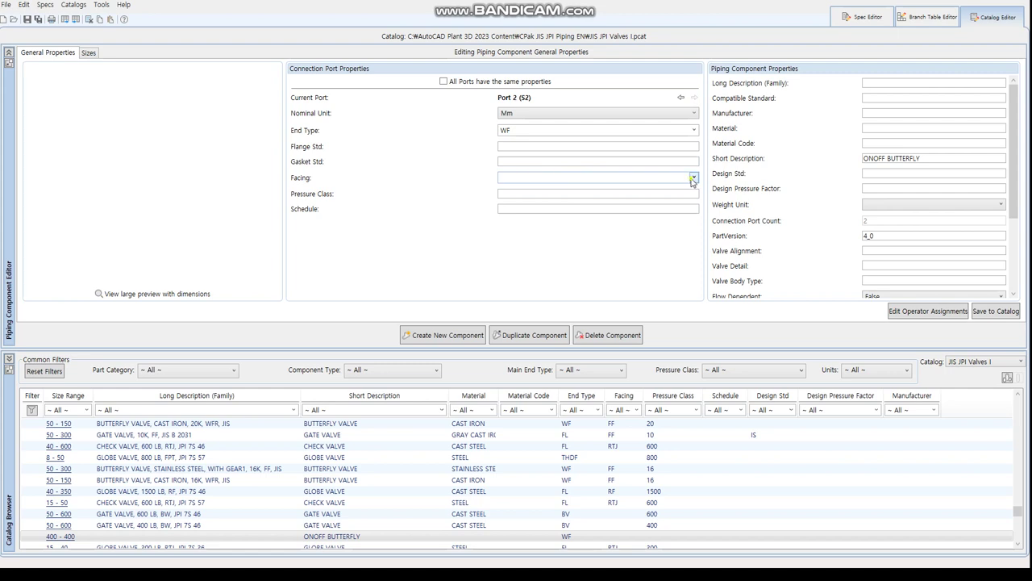
pyautogui.click(549, 178)
pyautogui.click(525, 192)
pyautogui.click(513, 192)
pyautogui.write('10')
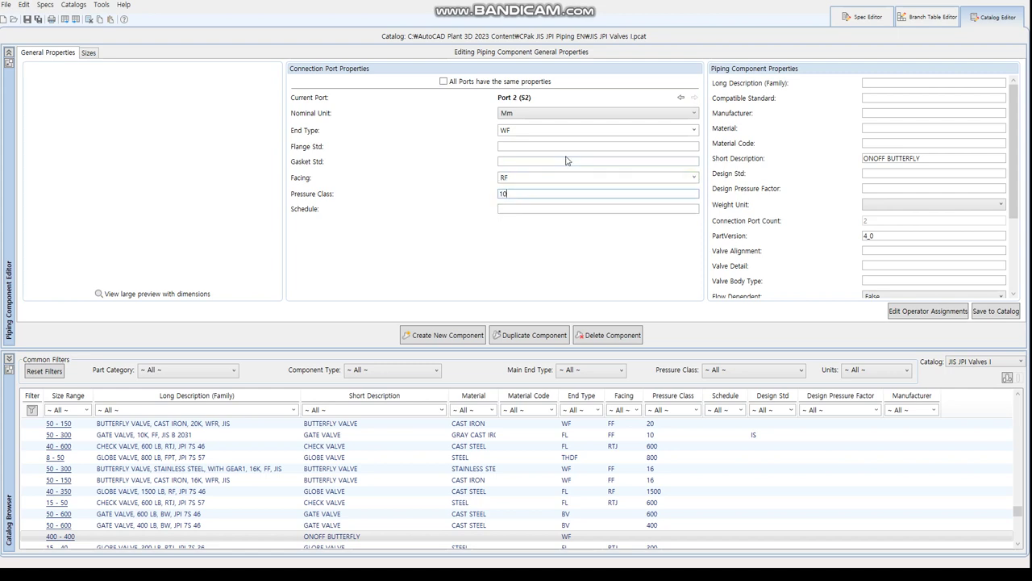
pyautogui.press('Return')
pyautogui.hotkey('alt', 'Tab')
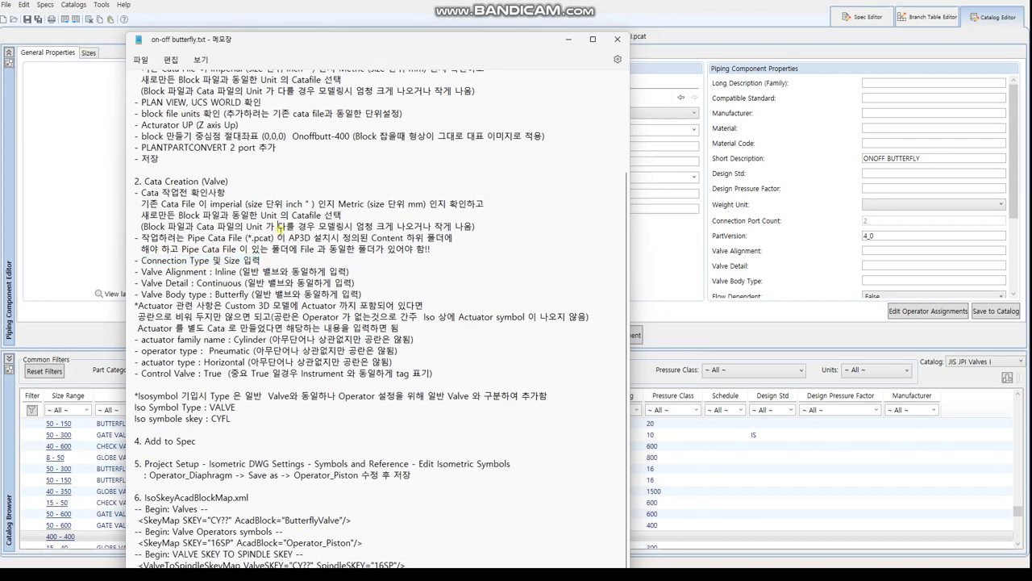
# Set Valve Alignment Inline, Valve Detail Continuous and Valve Body Type Butterfly from the notes
pyautogui.doubleClick(216, 272)
pyautogui.click(1014, 205)
pyautogui.scroll(-3, 1014, 204)
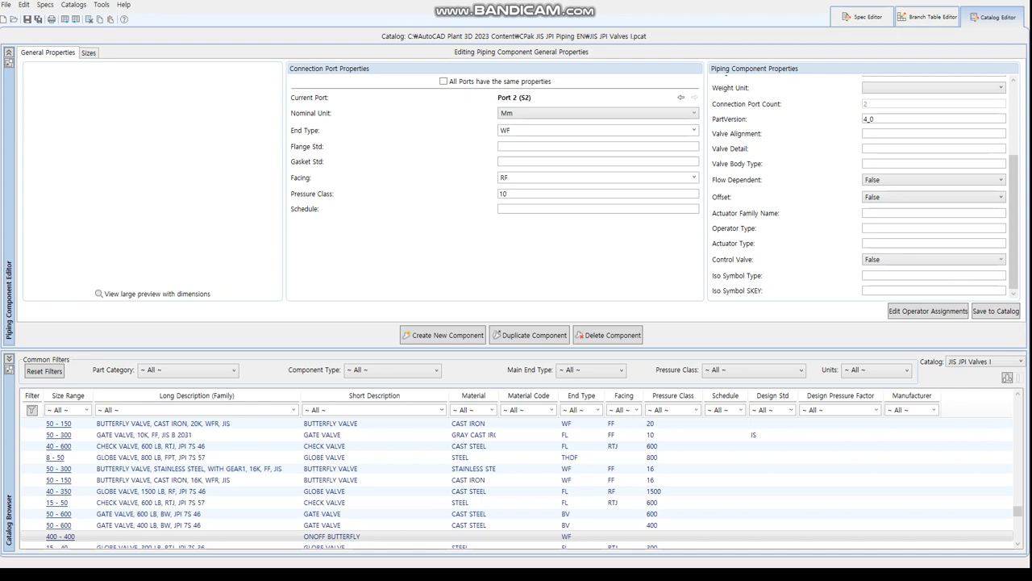
pyautogui.hotkey('alt', 'Tab')
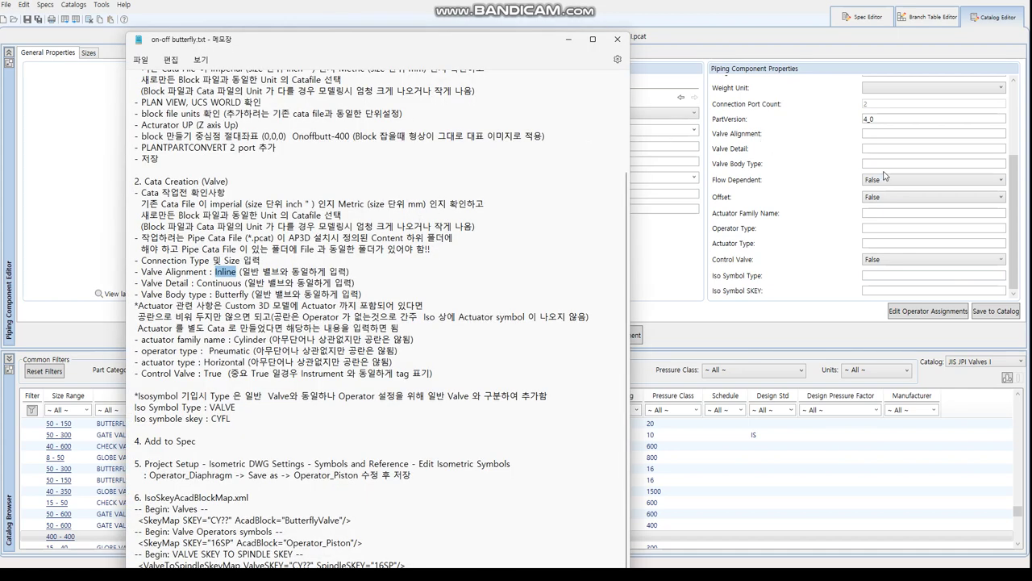
pyautogui.click(874, 134)
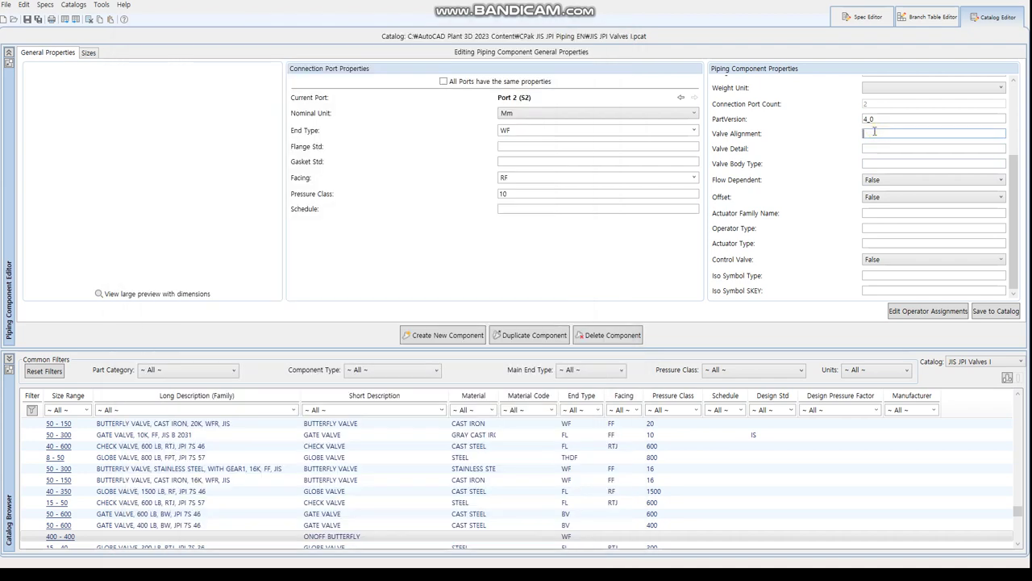
pyautogui.hotkey('alt', 'Tab')
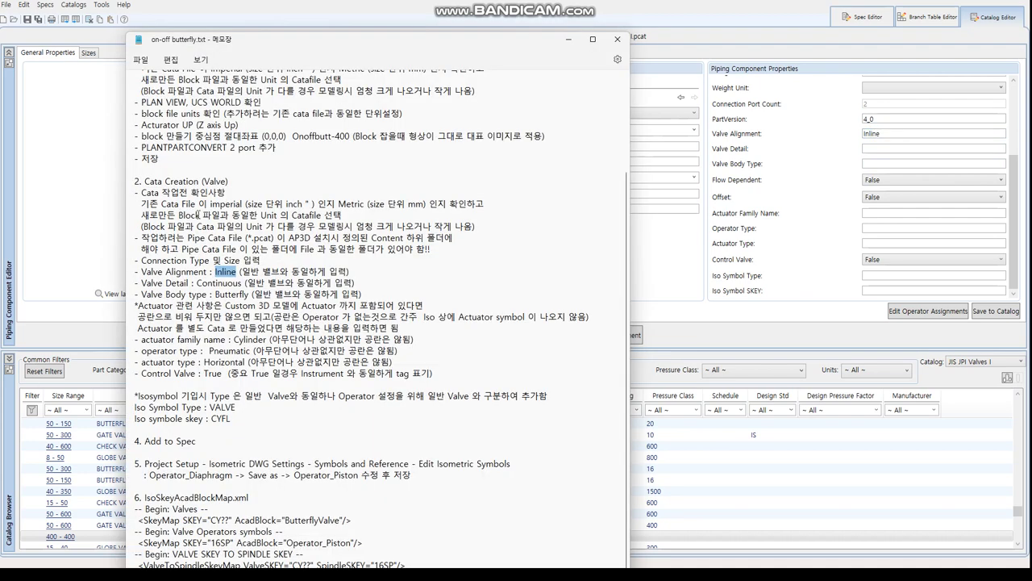
pyautogui.moveTo(197, 283); pyautogui.dragTo(240, 285)
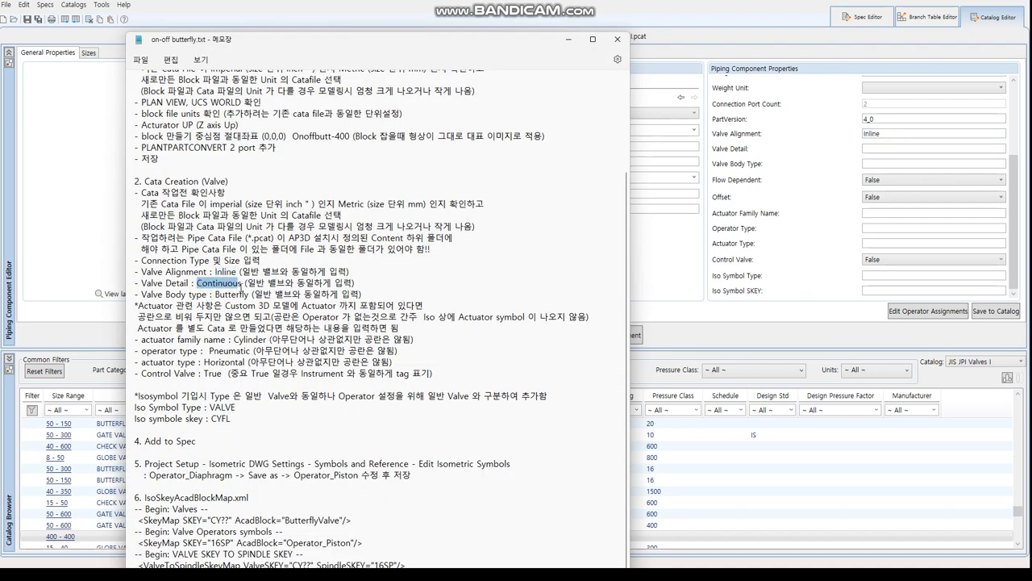
pyautogui.hotkey('ctrl', 'c')
pyautogui.click(865, 150)
pyautogui.hotkey('ctrl', 'v')
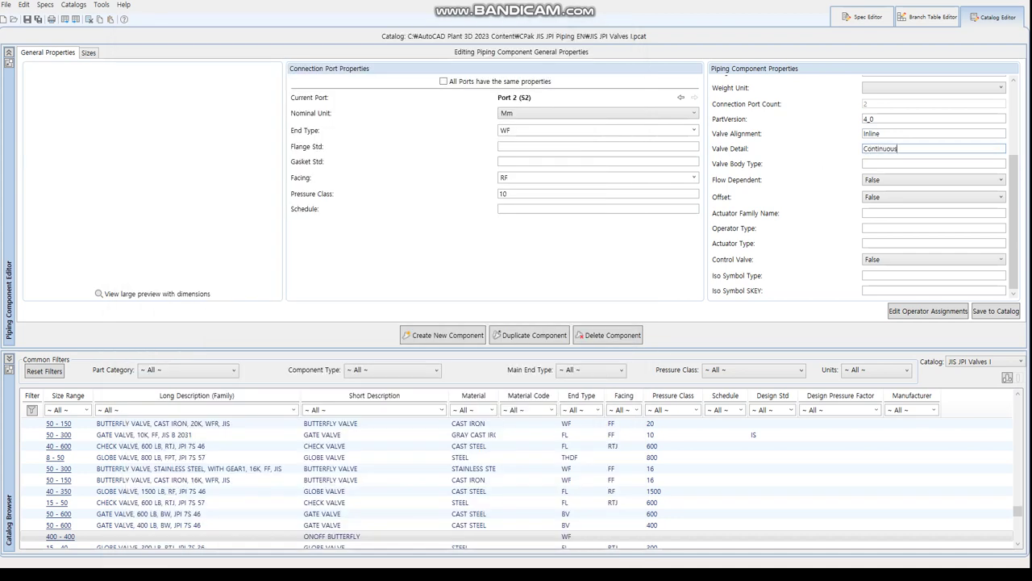
pyautogui.hotkey('alt', 'Tab')
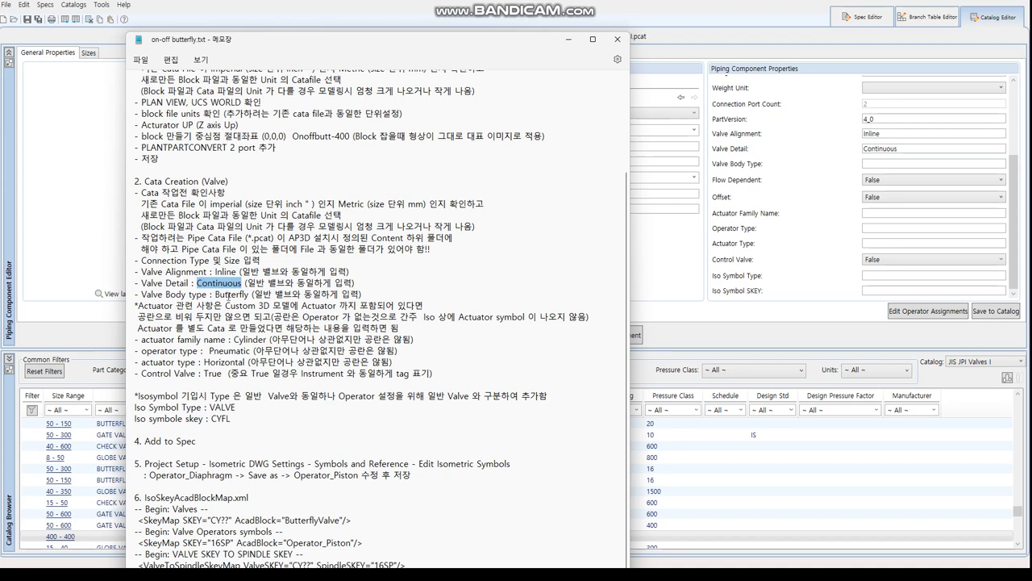
pyautogui.moveTo(215, 295); pyautogui.dragTo(246, 298)
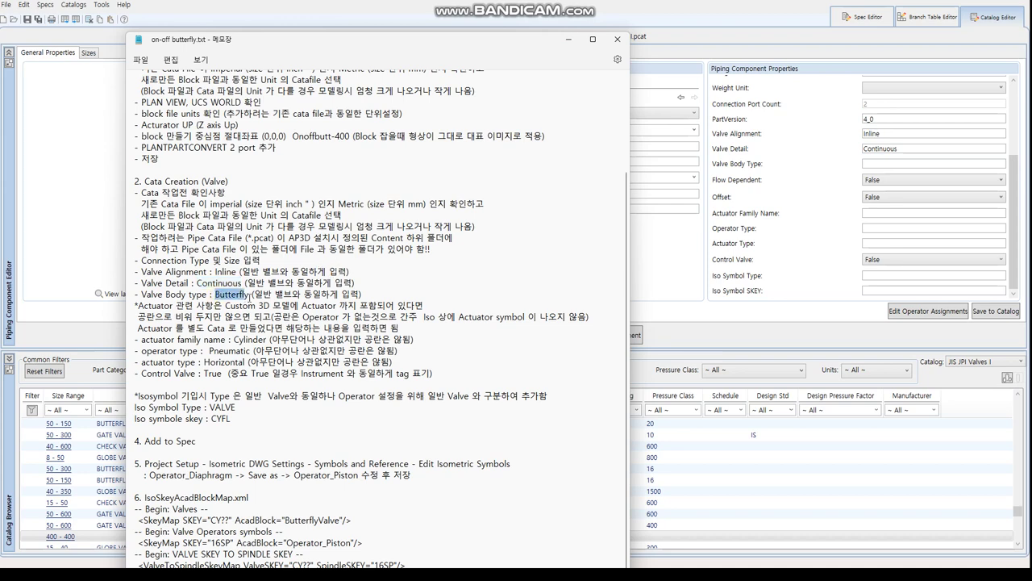
pyautogui.click(908, 162)
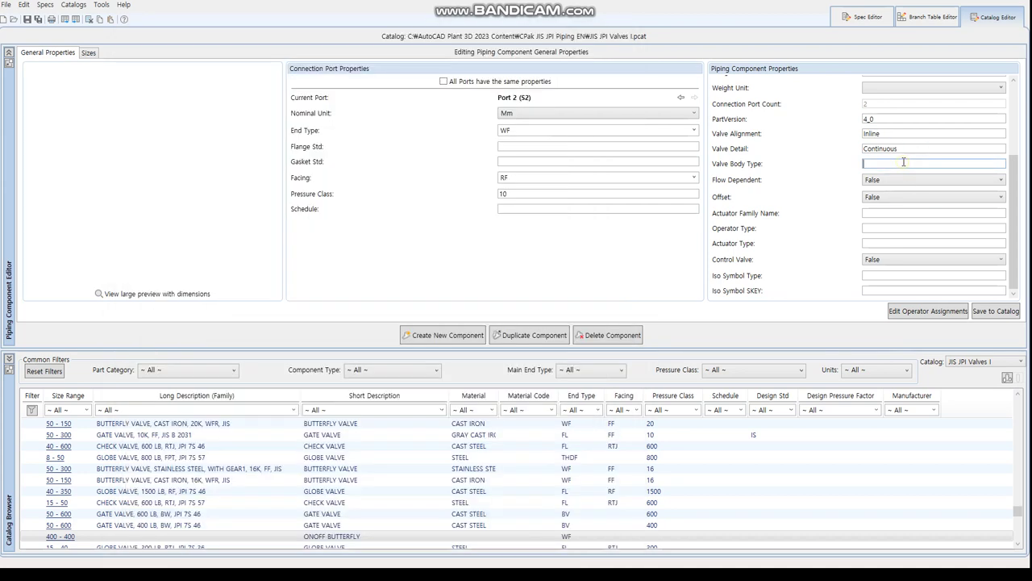
pyautogui.hotkey('ctrl', 'v')
# Keep Flow Dependent False and set Actuator Family Name to Cylinder
pyautogui.click(870, 180)
pyautogui.click(747, 205)
pyautogui.hotkey('alt', 'Tab')
pyautogui.click(186, 320)
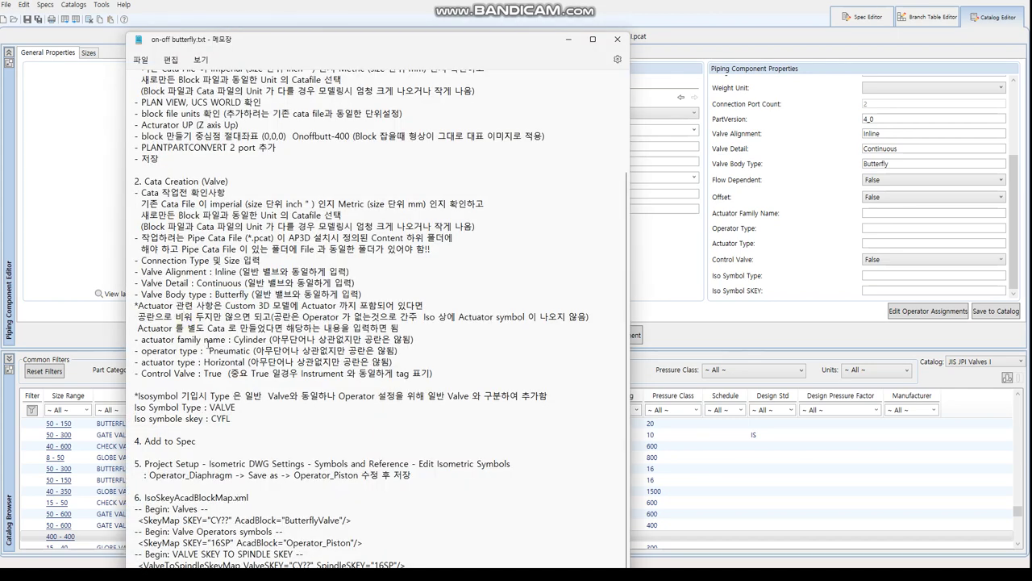
pyautogui.moveTo(235, 339); pyautogui.dragTo(266, 340)
pyautogui.click(874, 213)
pyautogui.hotkey('ctrl', 'v')
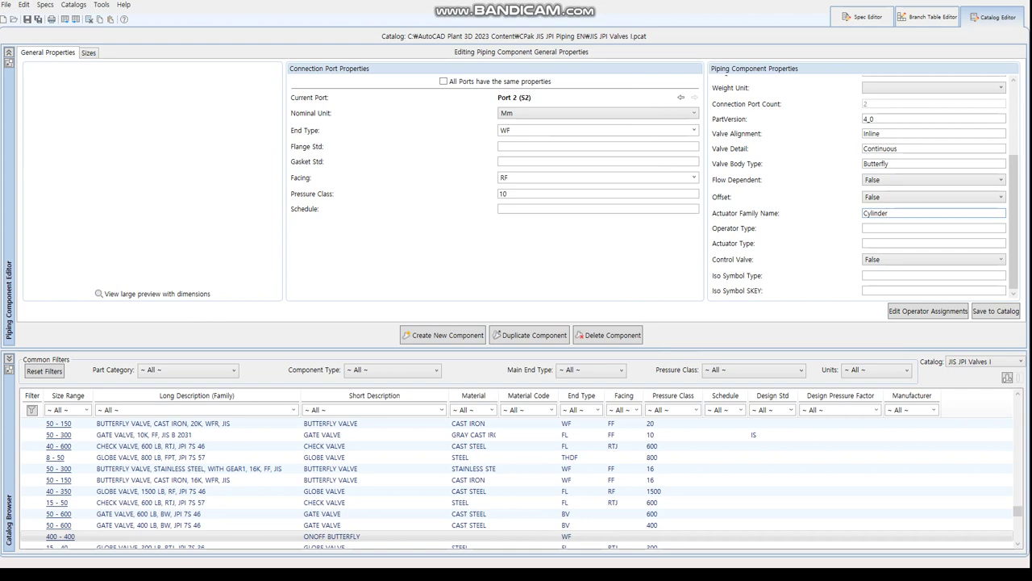
# Set Operator Type Pneumatic and Actuator Type Horizontal, and mark it as a control valve
pyautogui.hotkey('alt', 'Tab')
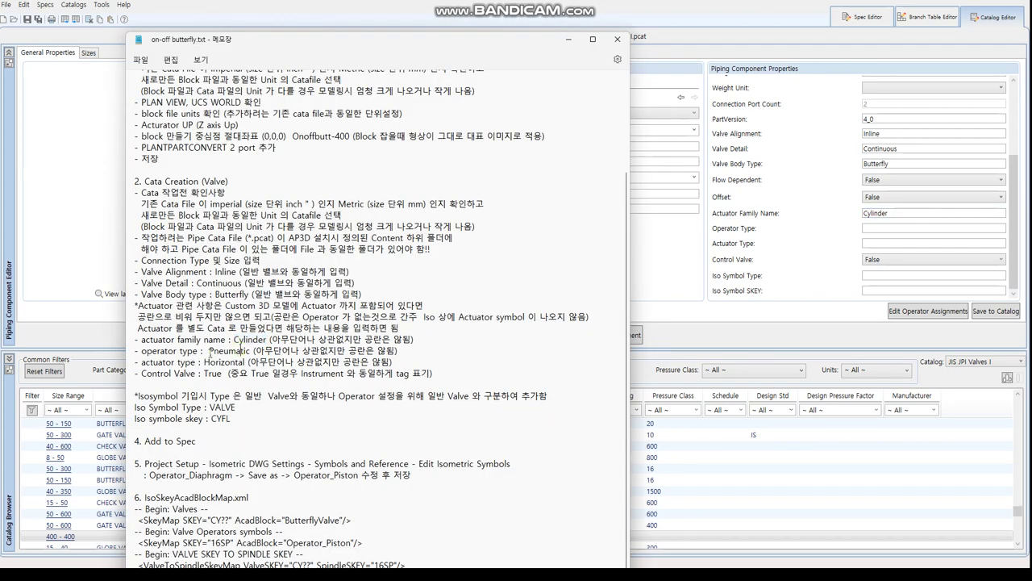
pyautogui.moveTo(209, 351); pyautogui.dragTo(250, 351)
pyautogui.click(881, 227)
pyautogui.hotkey('ctrl', 'v')
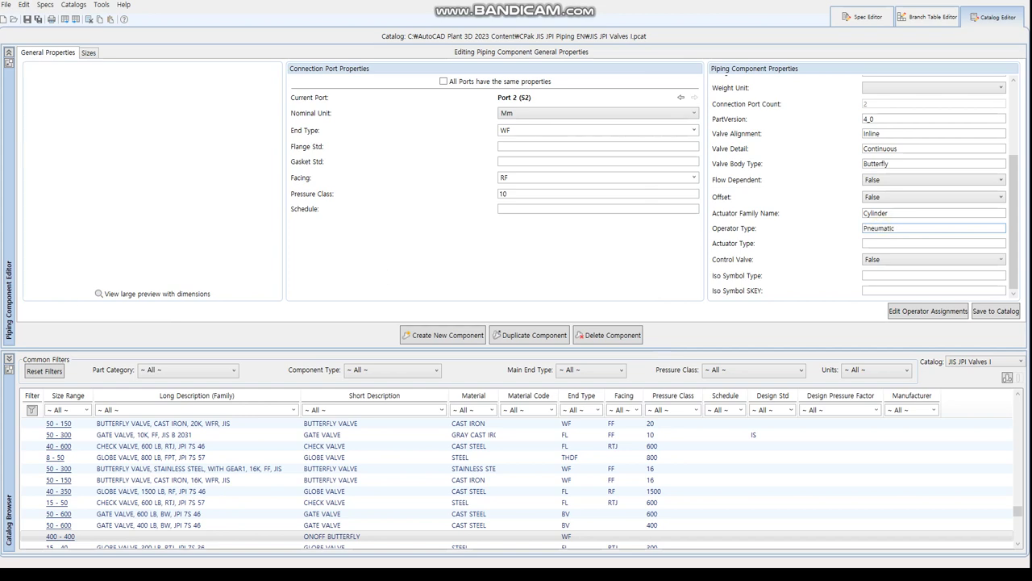
pyautogui.hotkey('alt', 'Tab')
pyautogui.click(236, 373)
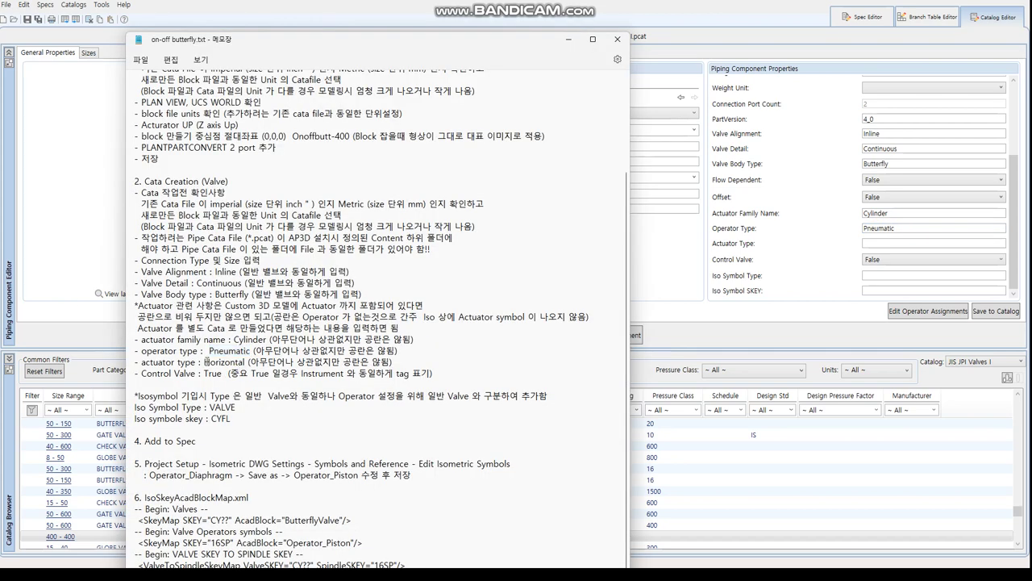
pyautogui.moveTo(207, 362); pyautogui.dragTo(412, 361)
pyautogui.click(912, 243)
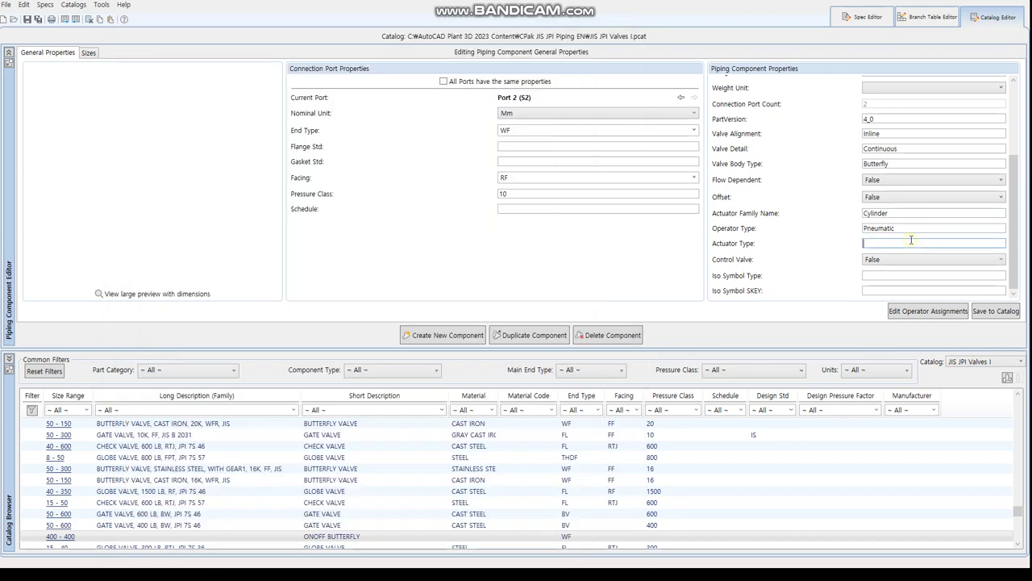
pyautogui.hotkey('ctrl', 'v')
pyautogui.click(903, 260)
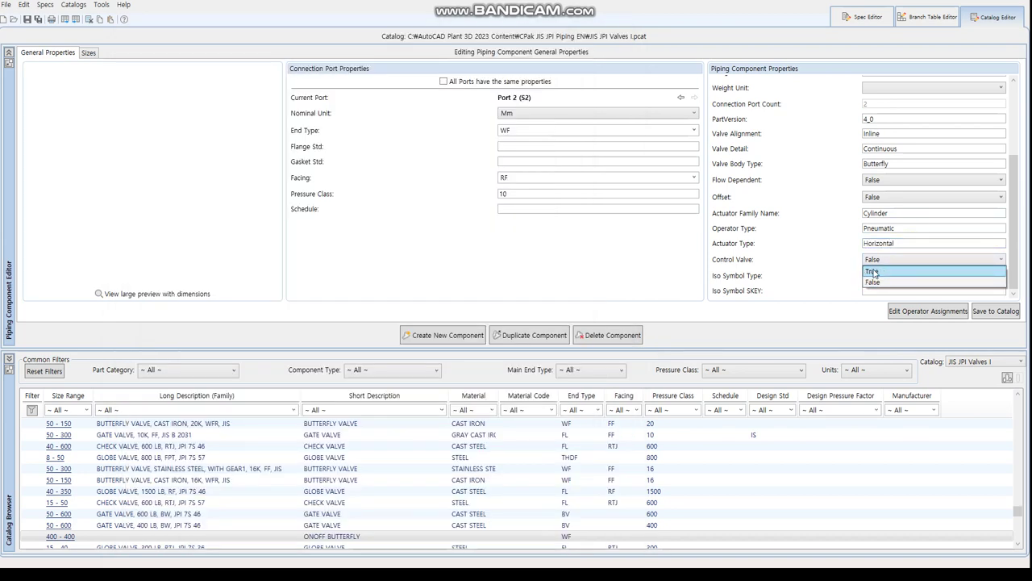
pyautogui.click(873, 272)
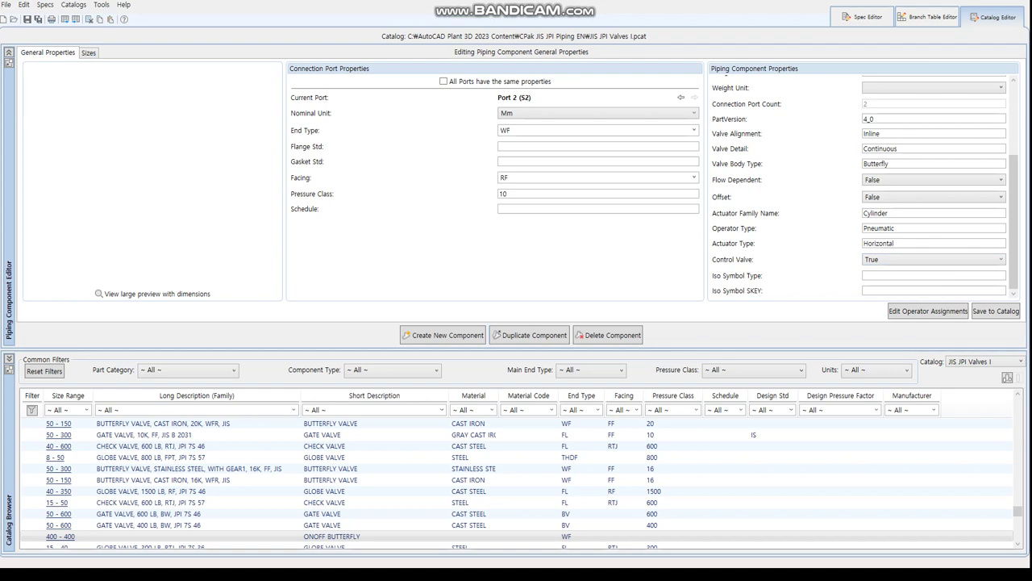
# Set Iso Symbol Type to VALVE and Iso Symbol SKEY to CYFL
pyautogui.hotkey('alt', 'Tab')
pyautogui.click(304, 395)
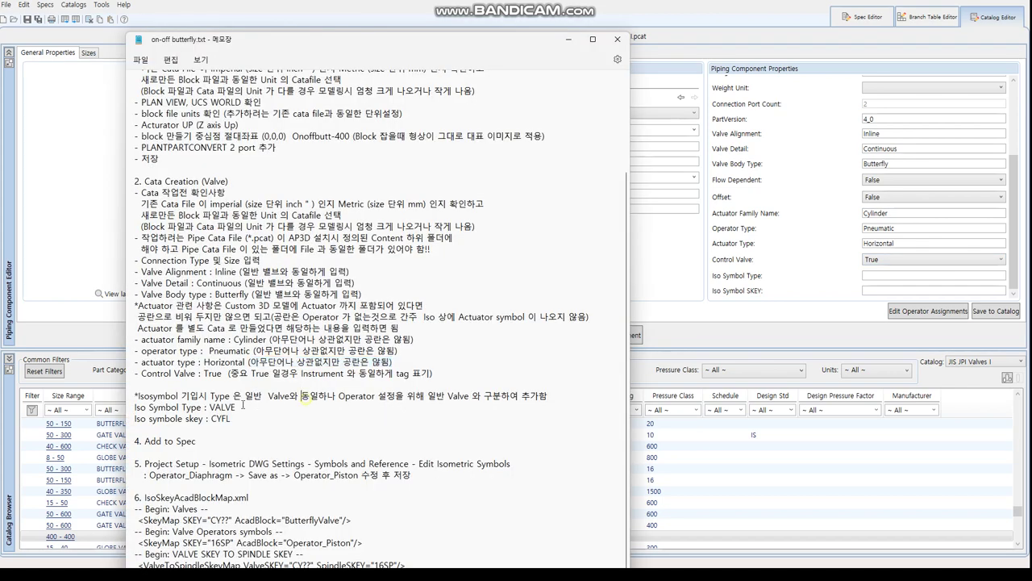
pyautogui.moveTo(212, 407); pyautogui.dragTo(238, 408)
pyautogui.click(888, 276)
pyautogui.hotkey('ctrl', 'v')
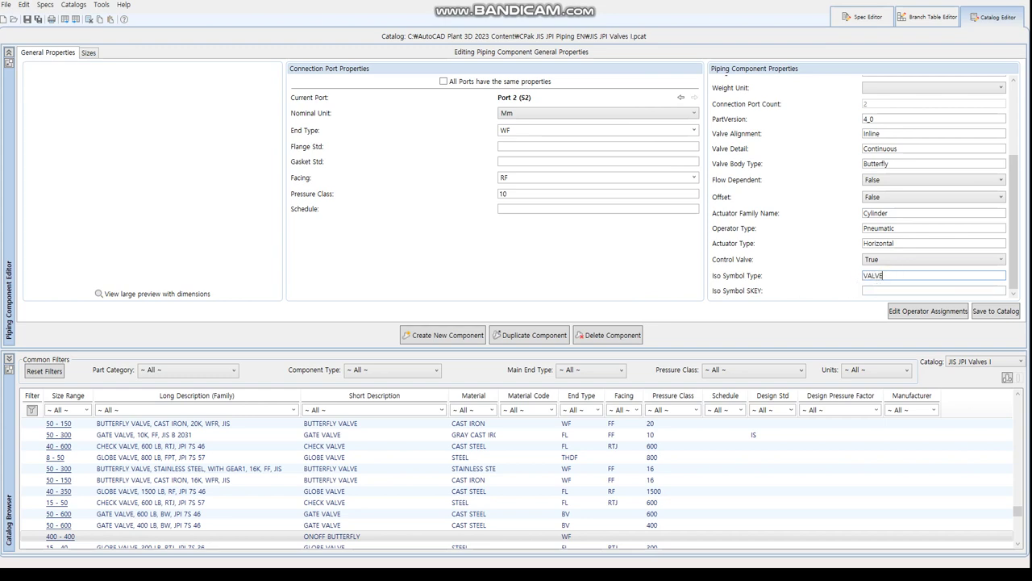
pyautogui.hotkey('alt', 'Tab')
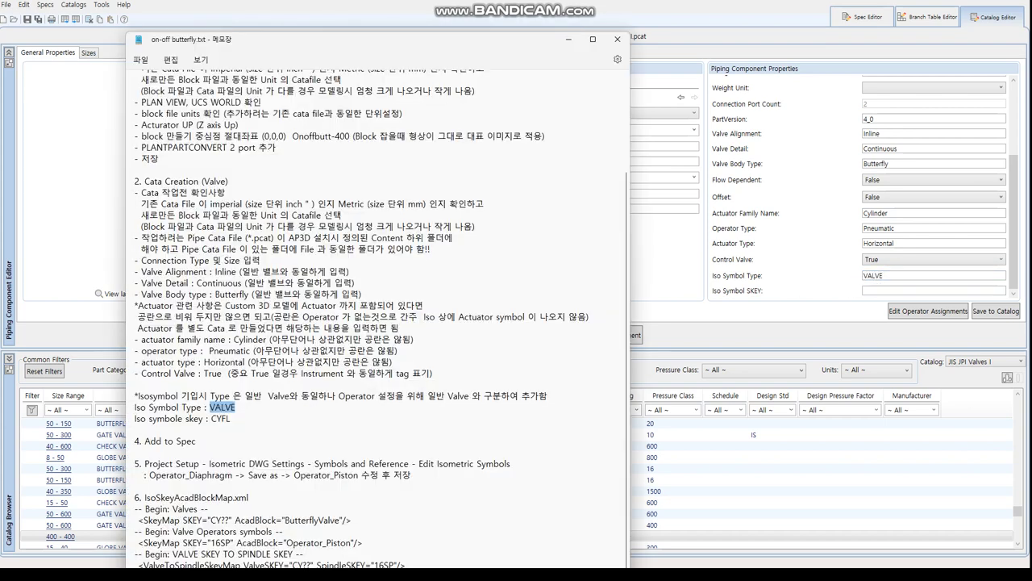
pyautogui.moveTo(211, 418); pyautogui.dragTo(235, 418)
pyautogui.click(915, 291)
pyautogui.hotkey('ctrl', 'v')
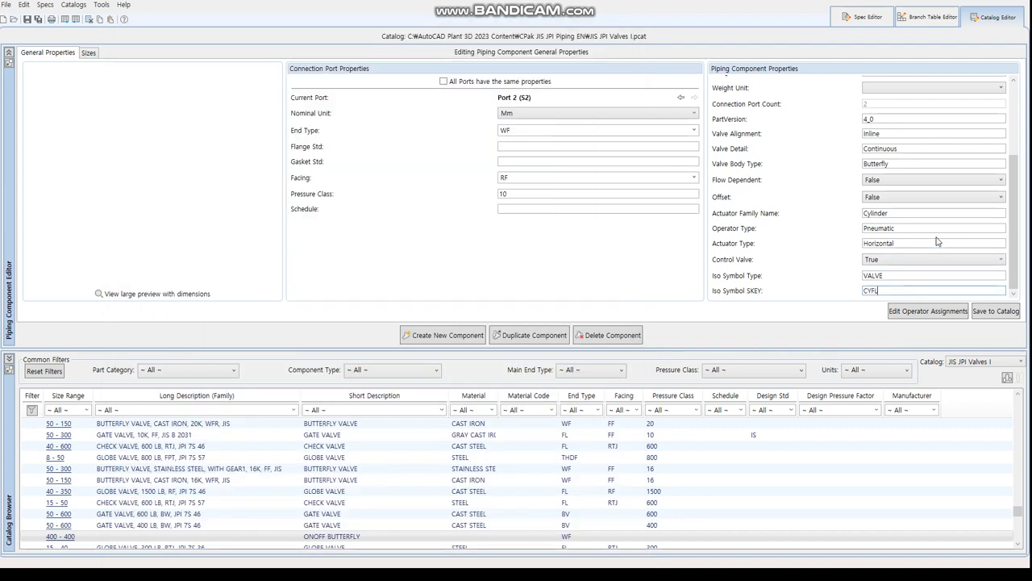
# Copy ONOFF BUTTERFLY into the Long Description (Family) field
pyautogui.scroll(3, 927, 225)
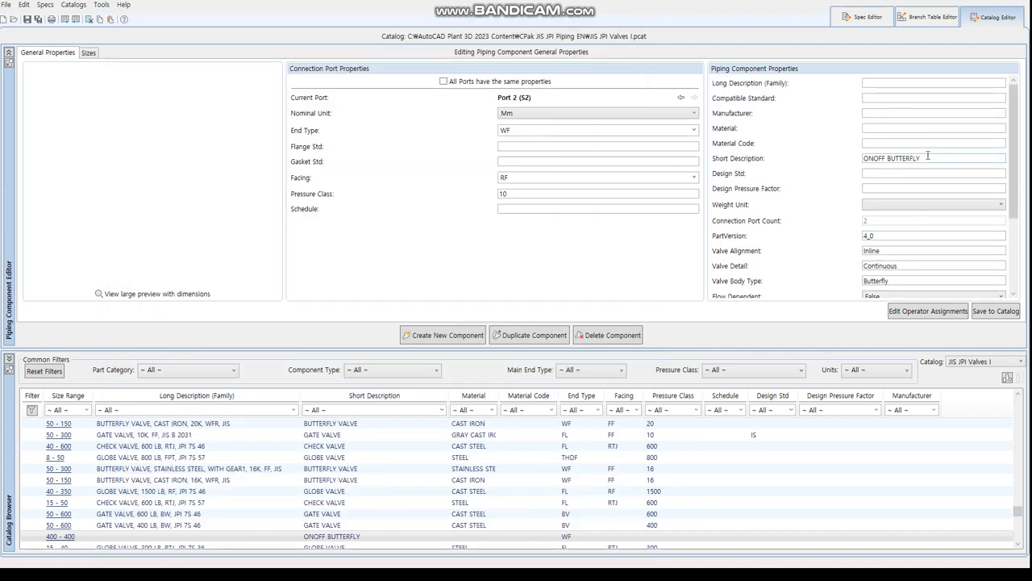
pyautogui.moveTo(927, 157); pyautogui.dragTo(824, 164)
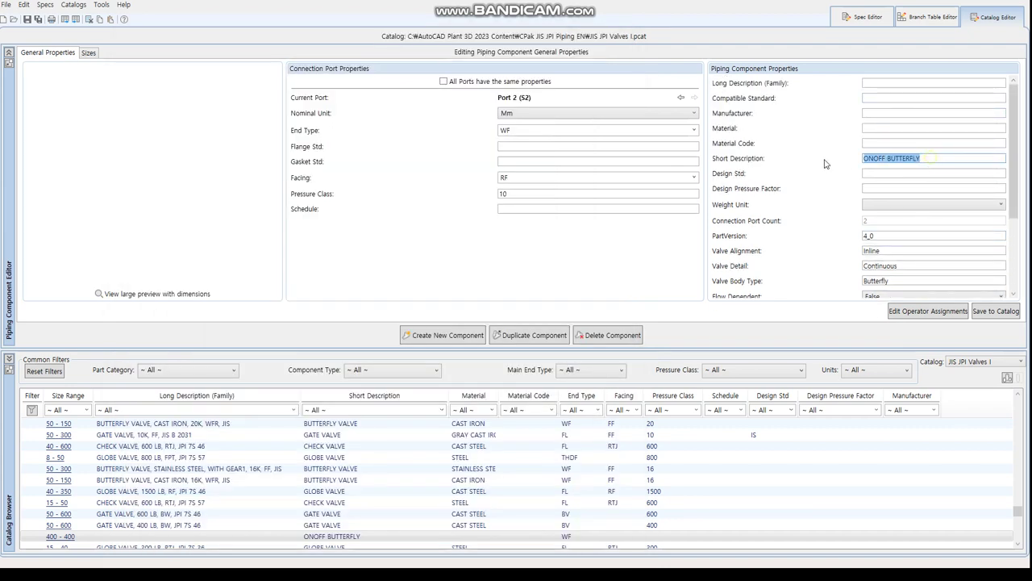
pyautogui.click(876, 80)
pyautogui.hotkey('ctrl', 'v')
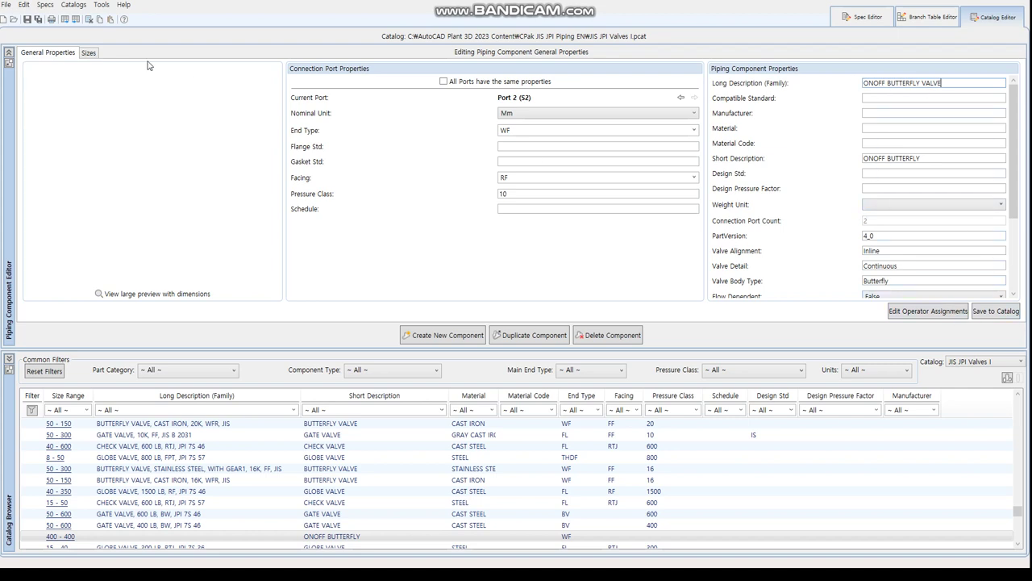
# Assign the Onoffbutt-400 block from onoff.dwg as the size 400 model
pyautogui.click(89, 54)
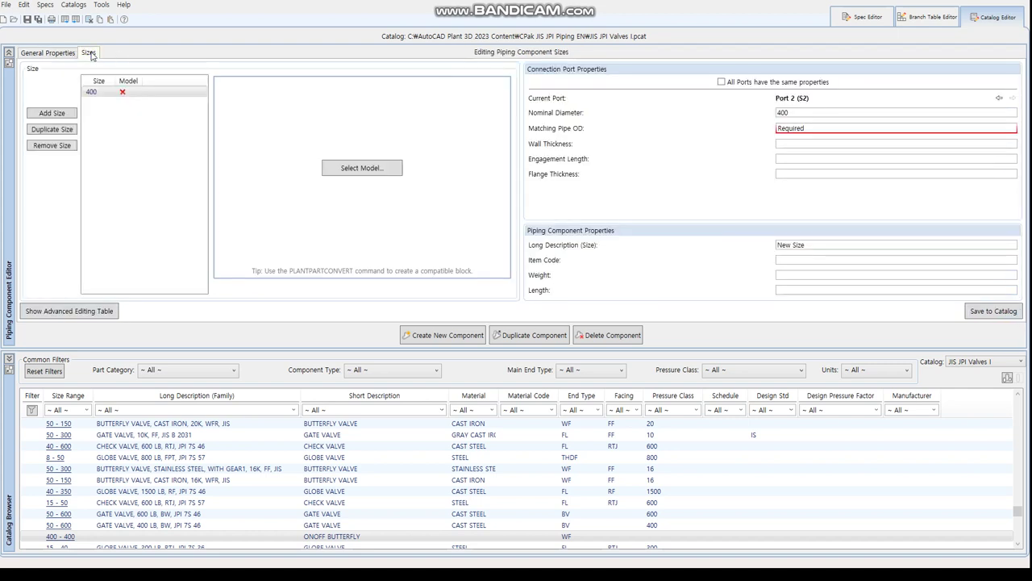
pyautogui.click(351, 168)
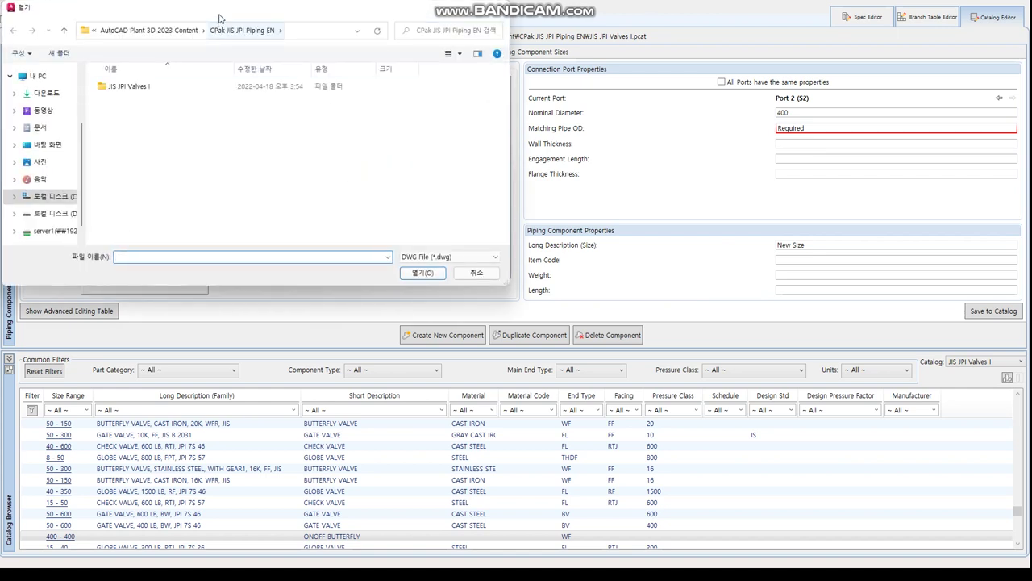
pyautogui.click(170, 274)
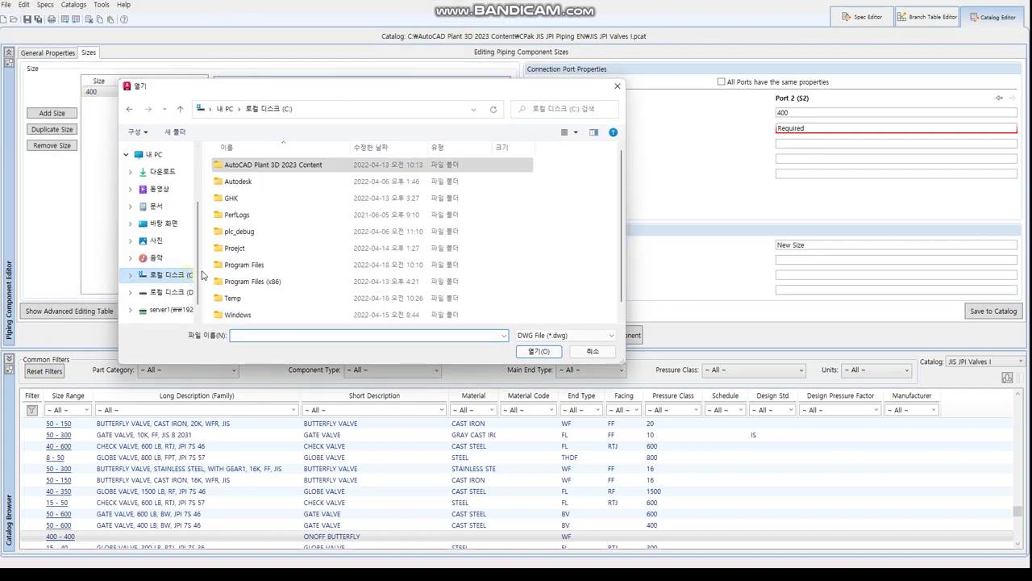
pyautogui.doubleClick(247, 249)
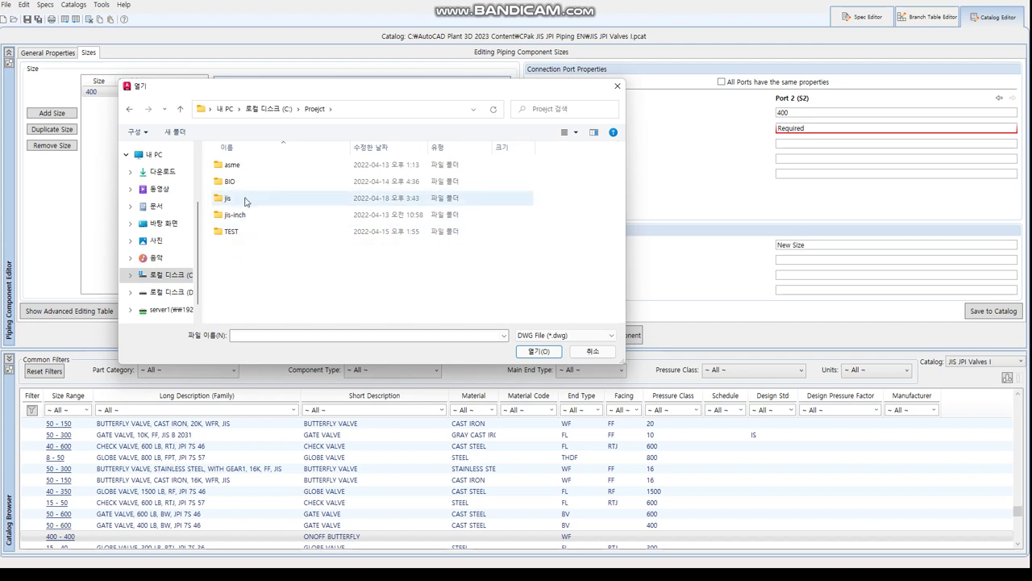
pyautogui.doubleClick(243, 199)
pyautogui.doubleClick(250, 247)
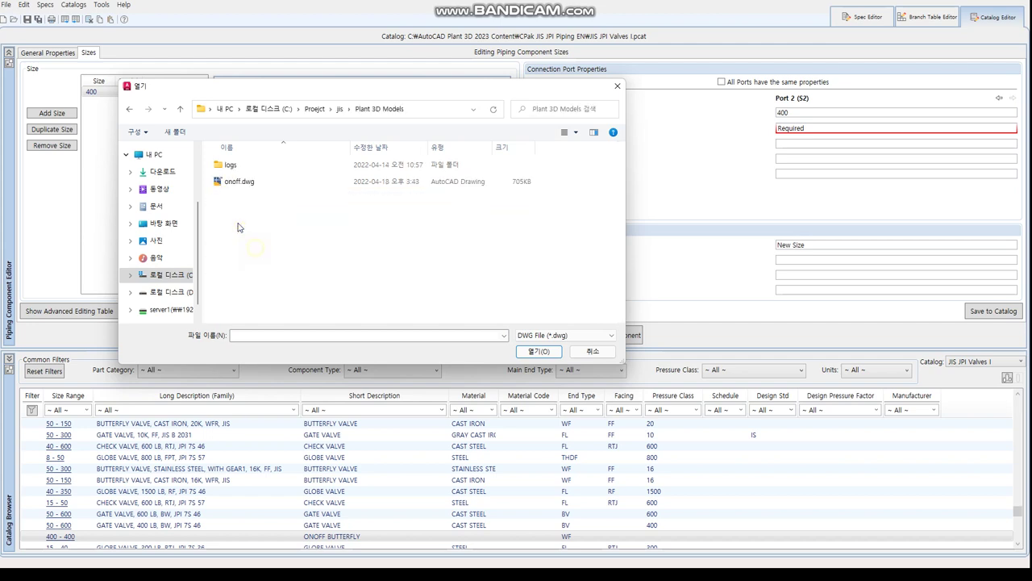
pyautogui.click(232, 184)
pyautogui.click(523, 352)
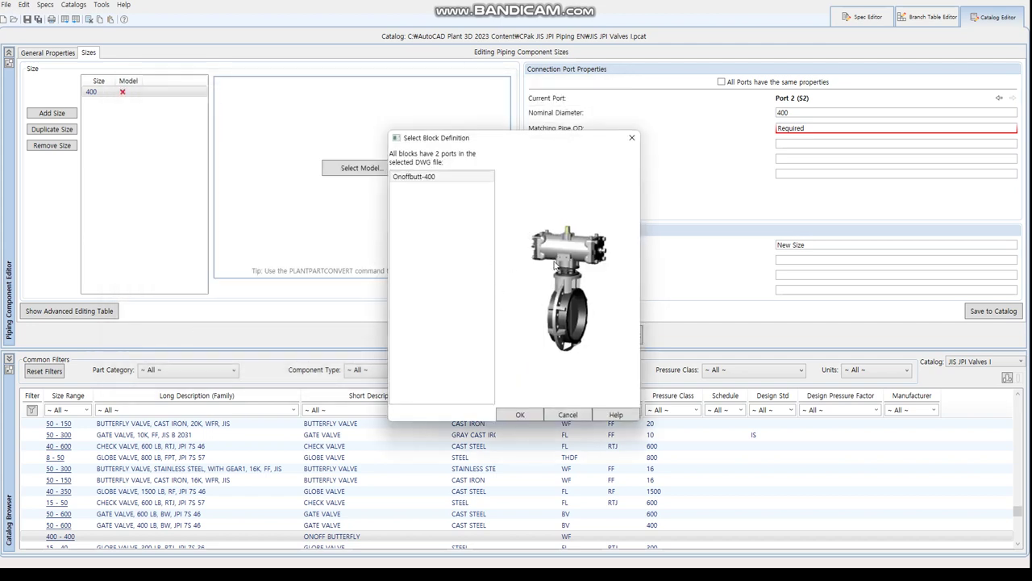
pyautogui.click(419, 179)
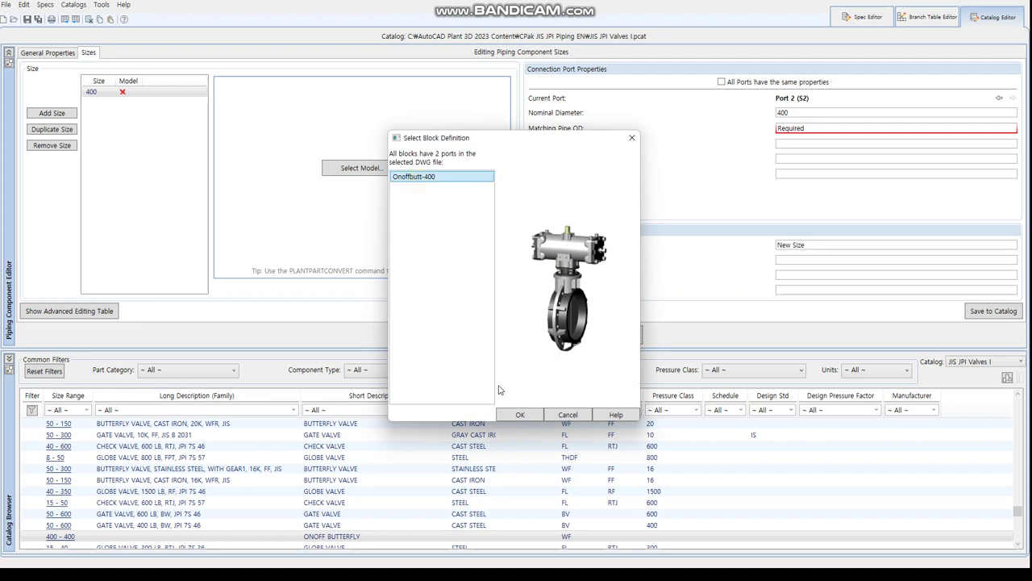
pyautogui.click(520, 415)
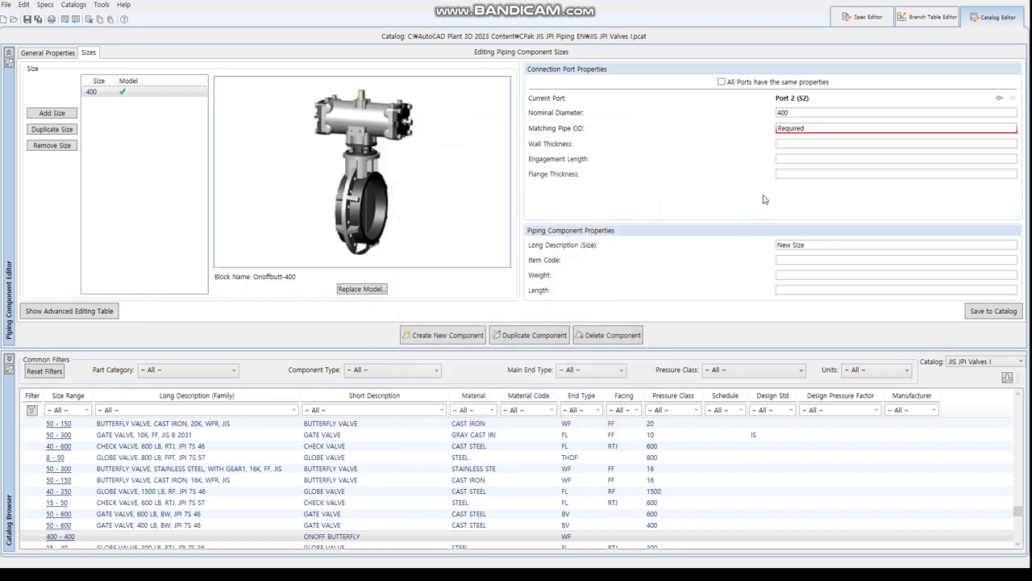
# Enter matching pipe OD 406.4 on both ports, describe the size as ONOFF BUTTERFLY 400A, and save to catalog
pyautogui.click(835, 128)
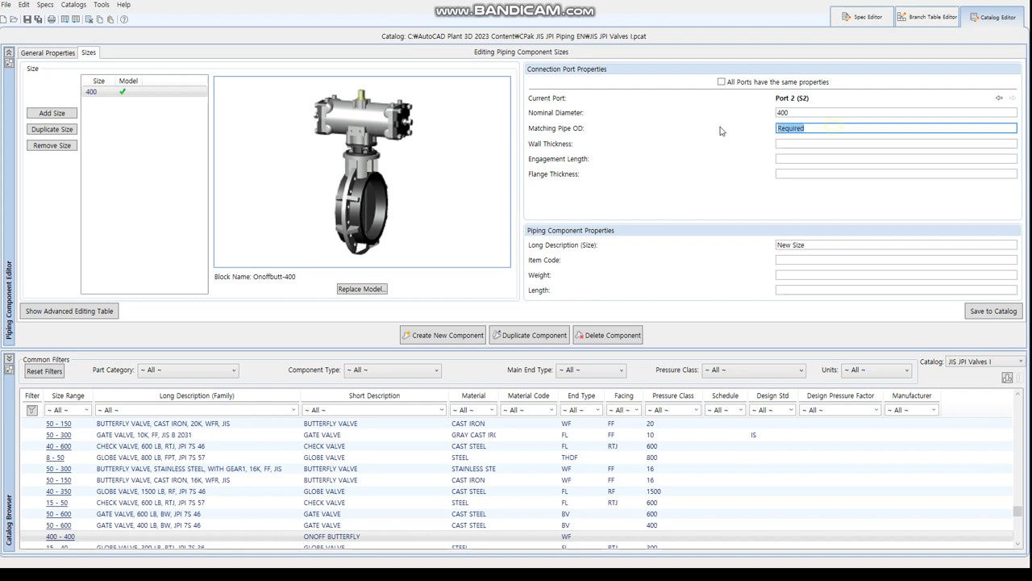
pyautogui.write('406.4')
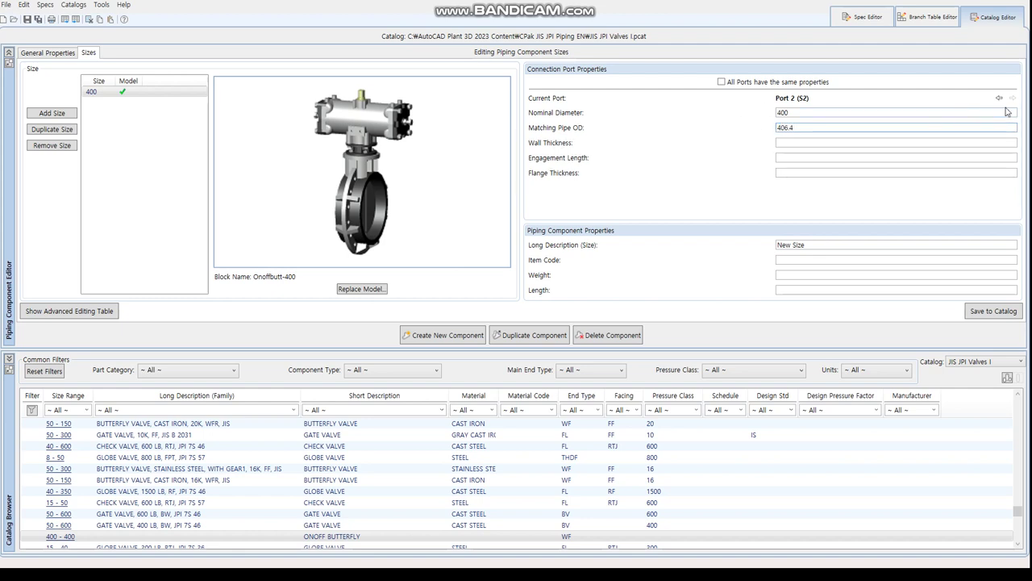
pyautogui.click(1000, 98)
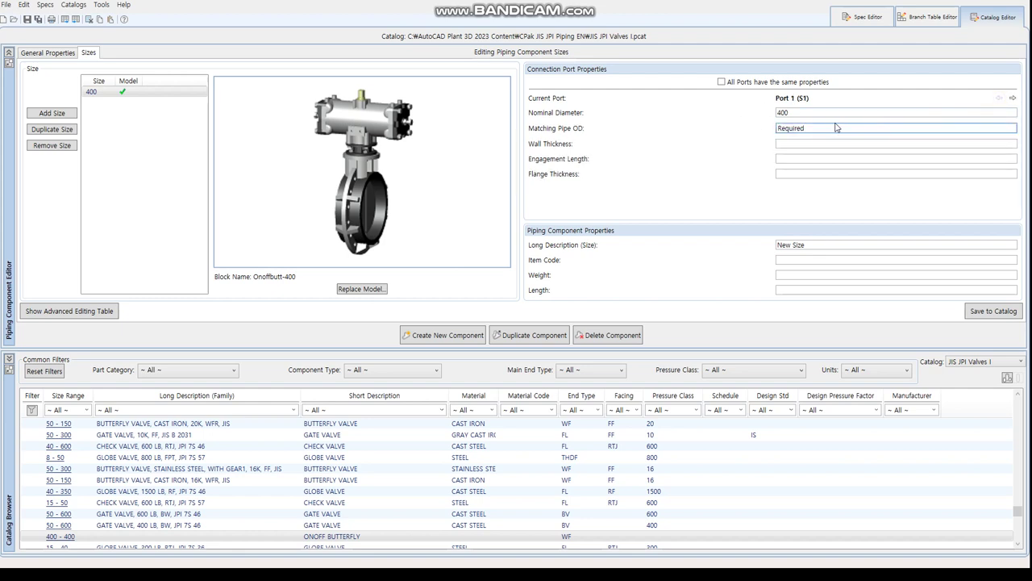
pyautogui.write('406.4')
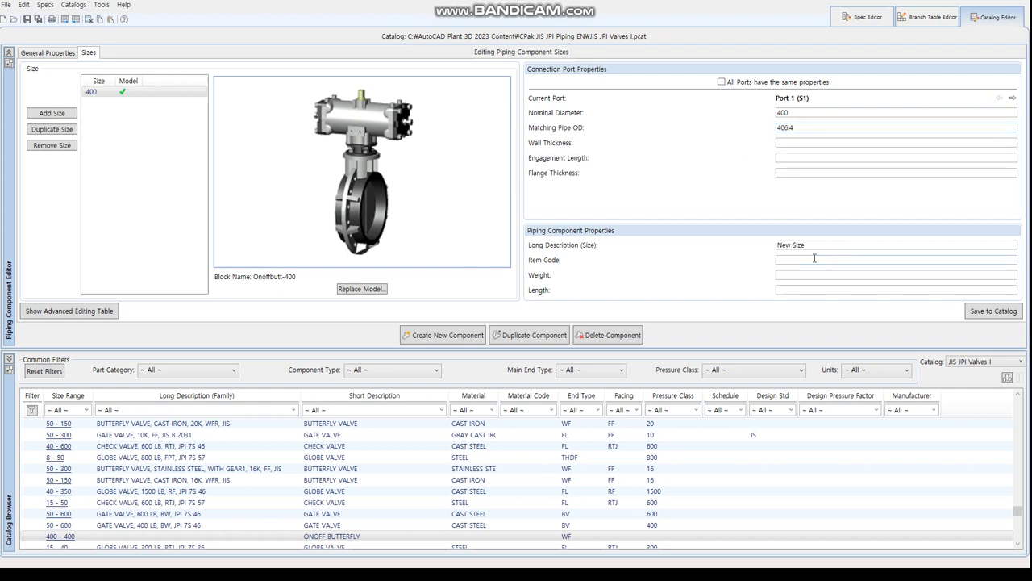
pyautogui.moveTo(807, 245); pyautogui.dragTo(742, 242)
pyautogui.write('ONOFF BUTTERFLY 400A')
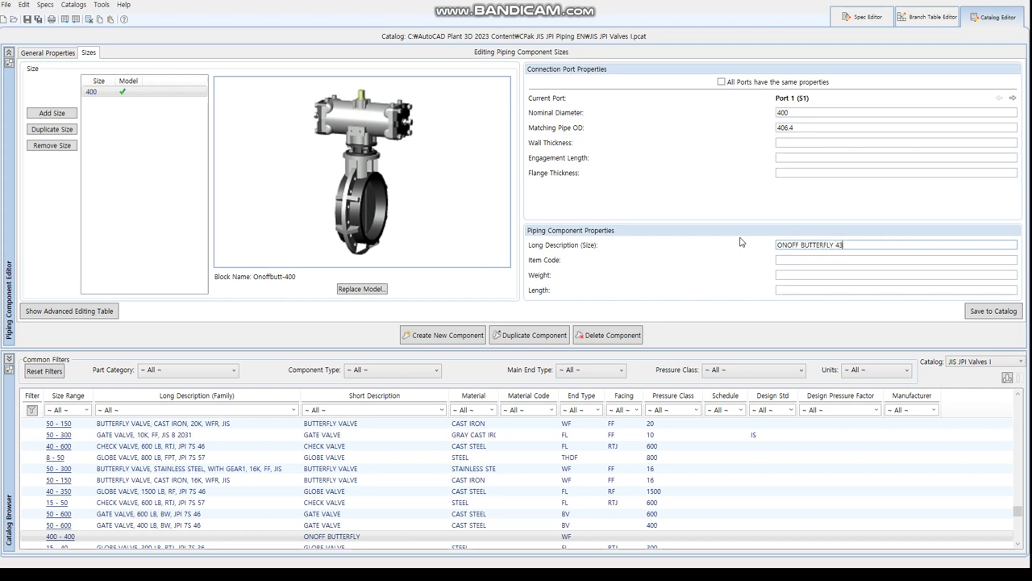
pyautogui.click(983, 314)
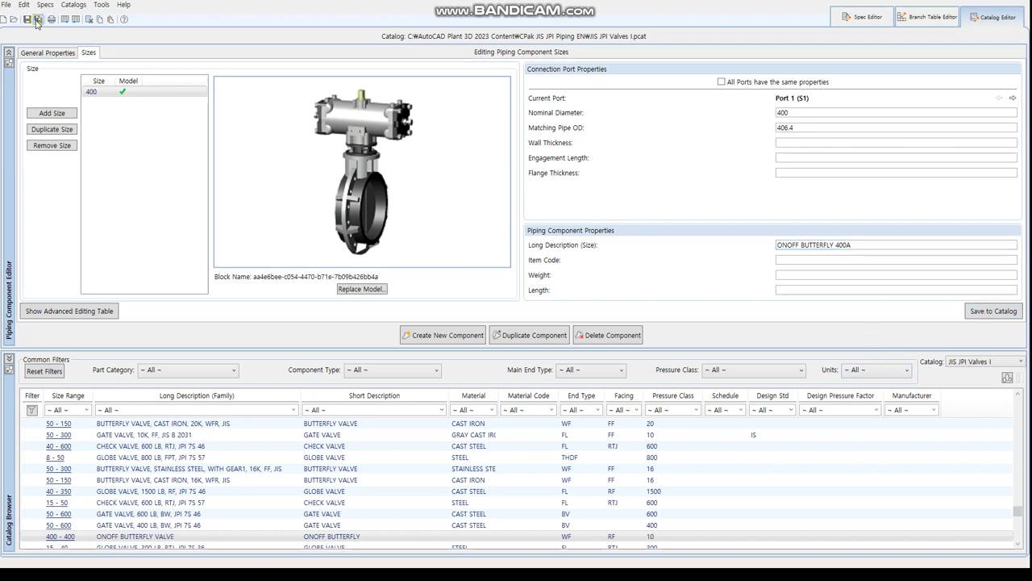
pyautogui.scroll(-1, 242, 484)
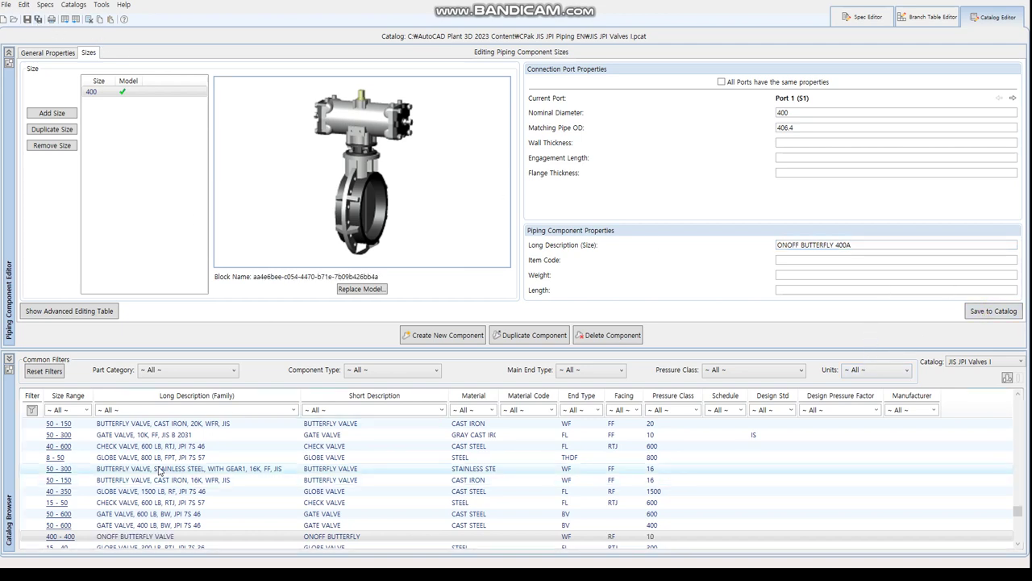
# Add the ONOFF BUTTERFLY VALVE catalog entry to the jis.pspx spec
pyautogui.click(131, 536)
pyautogui.click(134, 514)
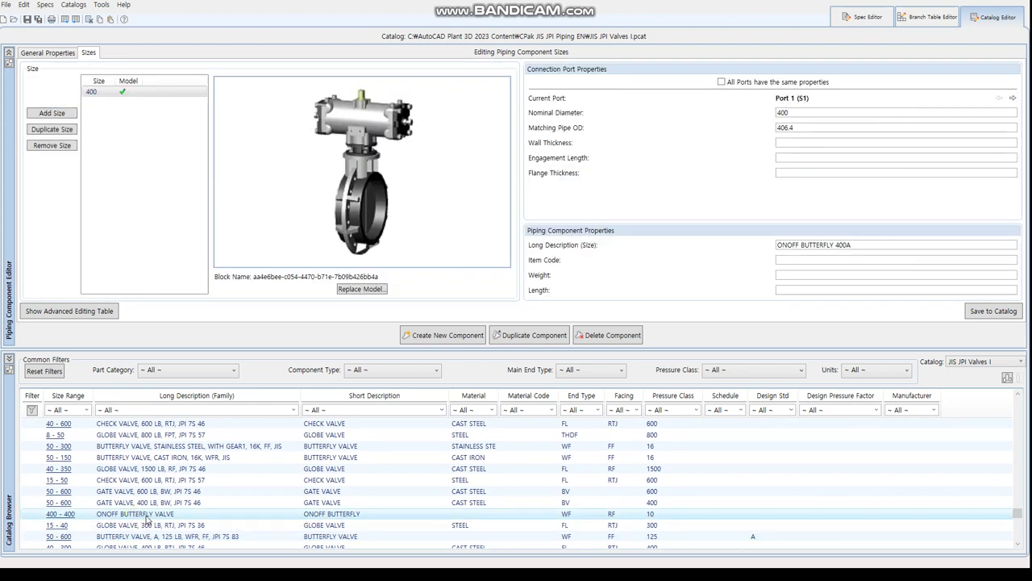
pyautogui.rightClick(147, 519)
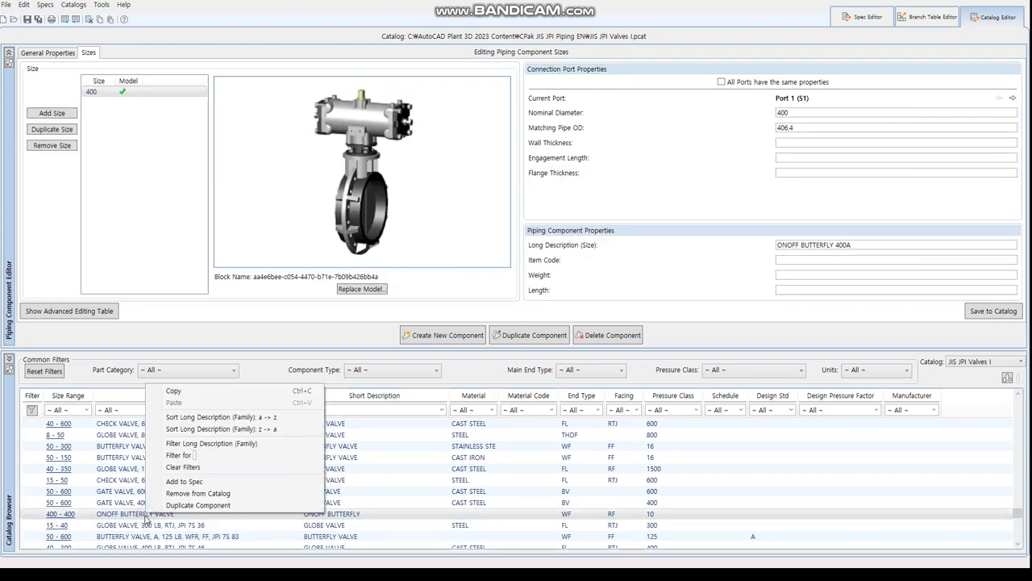
pyautogui.click(184, 482)
pyautogui.click(400, 229)
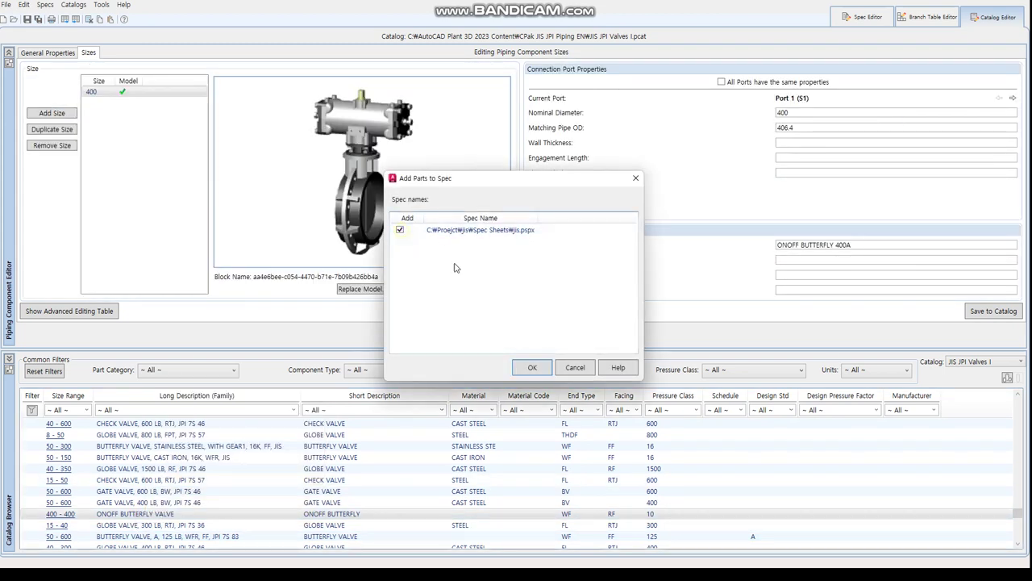
pyautogui.click(532, 368)
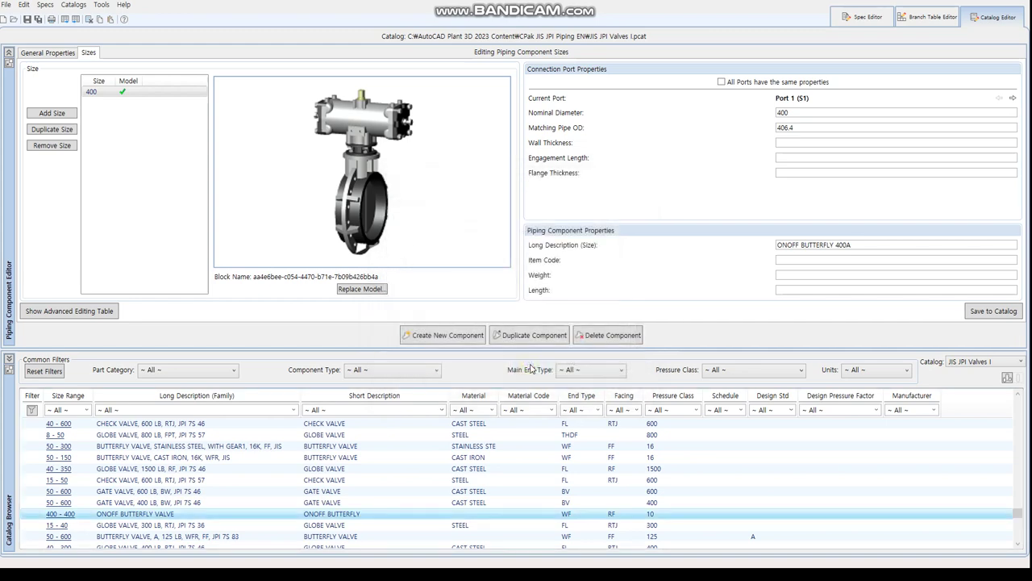
# Save the jis spec, now listing the valve under Valve, and exit the Spec Editor
pyautogui.click(861, 18)
pyautogui.click(250, 213)
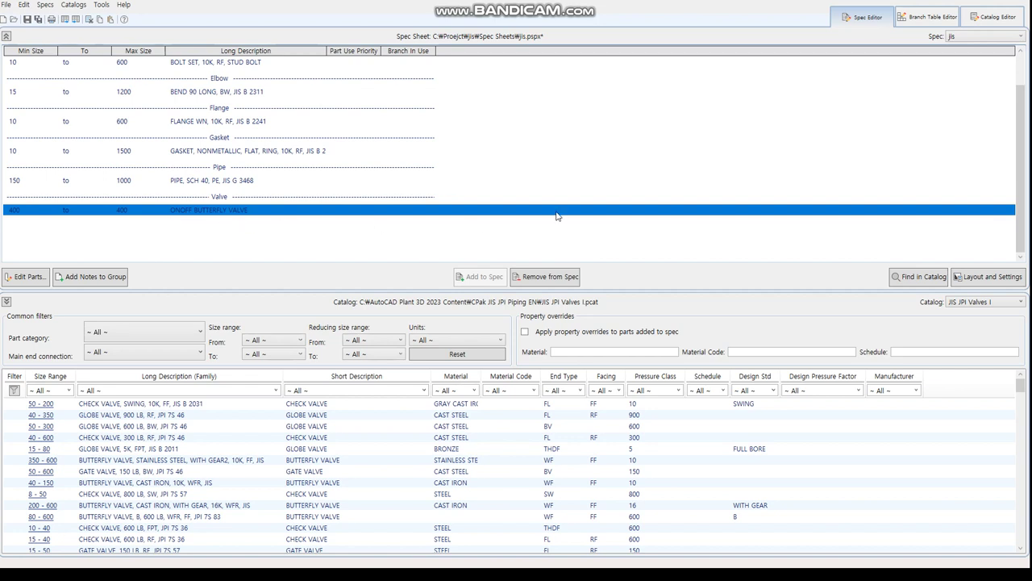
pyautogui.keyDown('ctrl'); pyautogui.click(861, 181); pyautogui.keyUp('ctrl')
pyautogui.keyDown('ctrl'); pyautogui.click(861, 182); pyautogui.keyUp('ctrl')
pyautogui.click(26, 20)
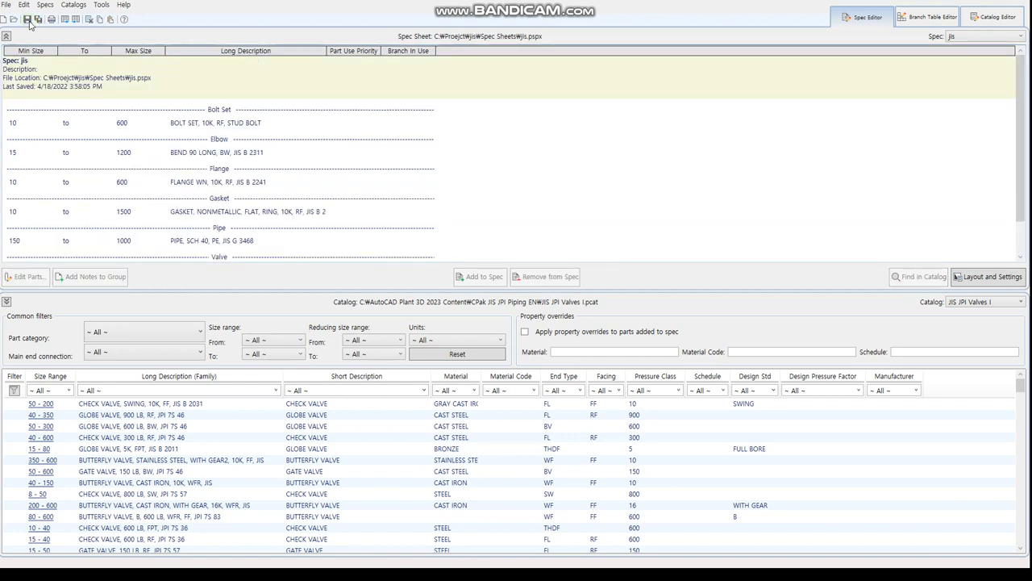
pyautogui.click(6, 5)
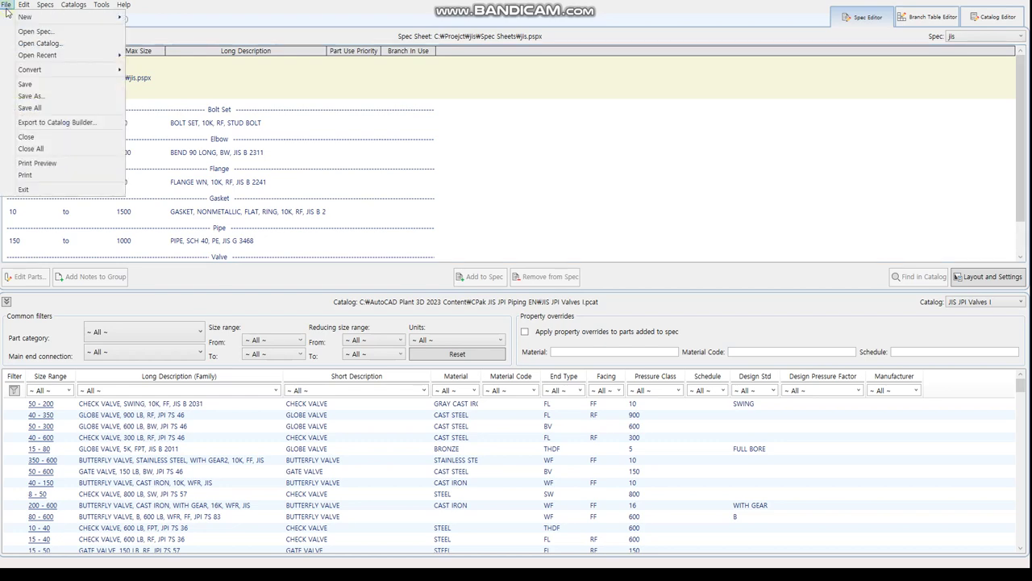
pyautogui.click(58, 192)
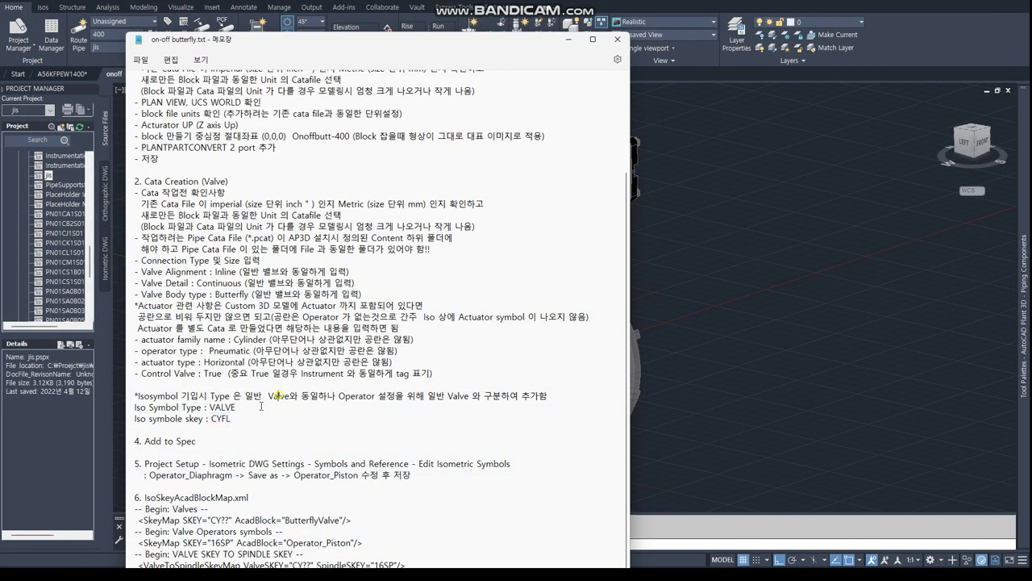
# Highlight the '4. Add to Spec' step in the Notepad notes
pyautogui.moveTo(229, 420); pyautogui.dragTo(134, 395)
pyautogui.click(199, 441)
pyautogui.moveTo(198, 441); pyautogui.dragTo(128, 448)
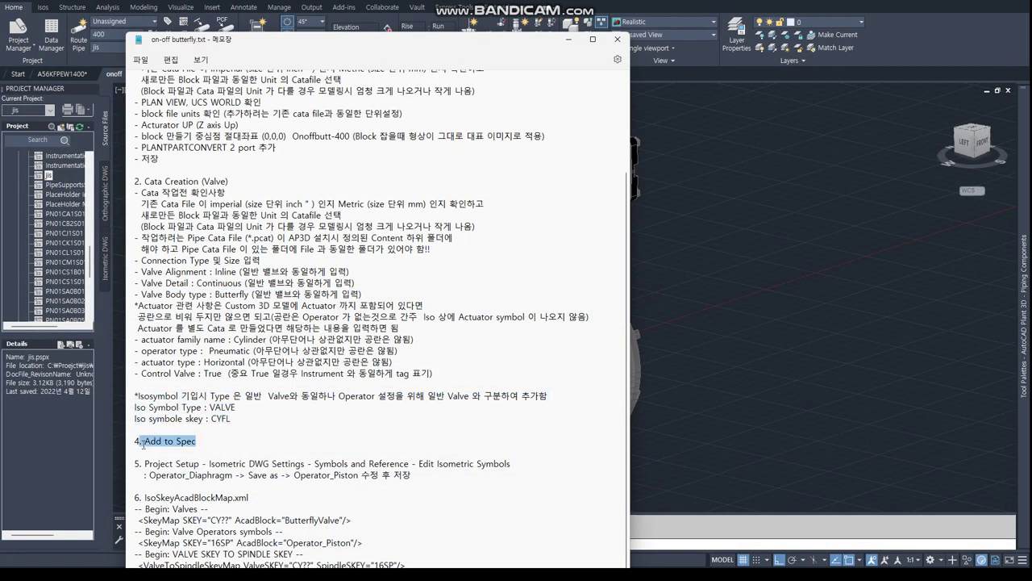
pyautogui.click(198, 441)
pyautogui.keyDown('shift'); pyautogui.click(136, 441); pyautogui.keyUp('shift')
# Move and shrink the Notepad window to reveal the drawing
pyautogui.moveTo(352, 44); pyautogui.dragTo(258, 36)
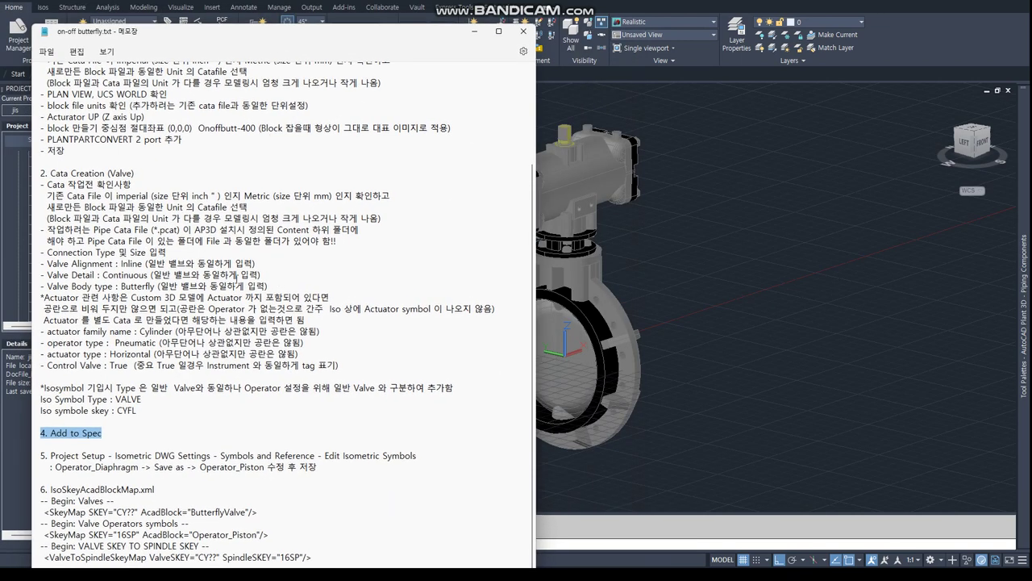
pyautogui.click(175, 252)
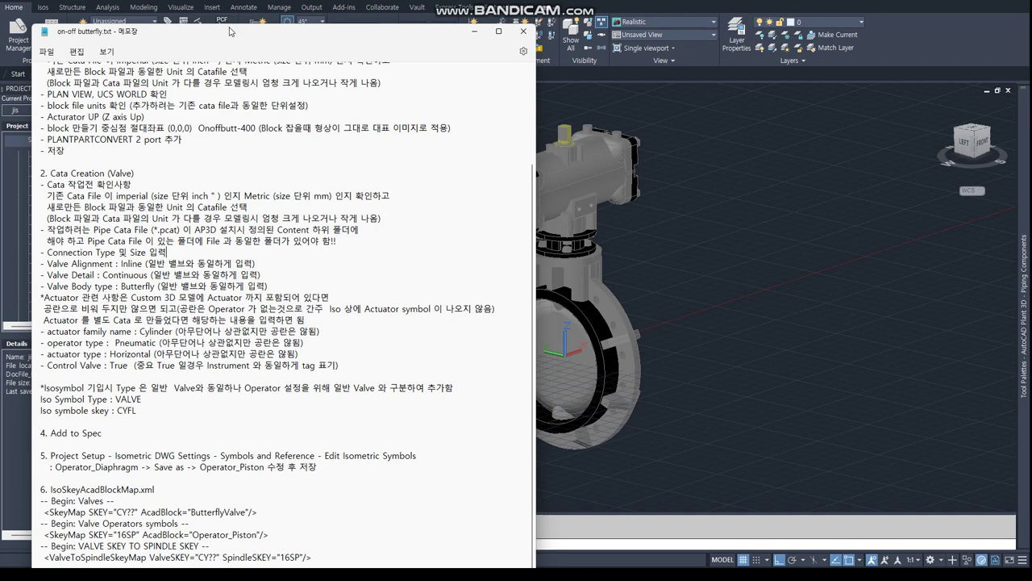
pyautogui.moveTo(230, 27)
pyautogui.mouseDown()
pyautogui.moveTo(229, 267)
pyautogui.moveTo(221, 46)
pyautogui.moveTo(217, 62)
pyautogui.mouseUp()
pyautogui.scroll(-2, 115, 240)
# Minimize the Notepad notes window
pyautogui.moveTo(39, 241); pyautogui.dragTo(423, 253)
pyautogui.click(462, 60)
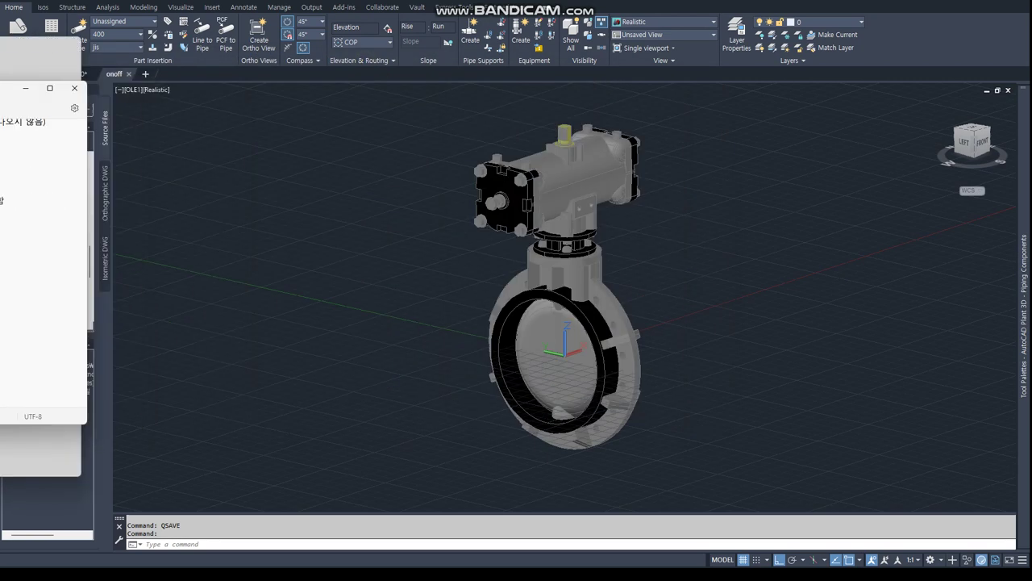
pyautogui.scroll(5, 56, 209)
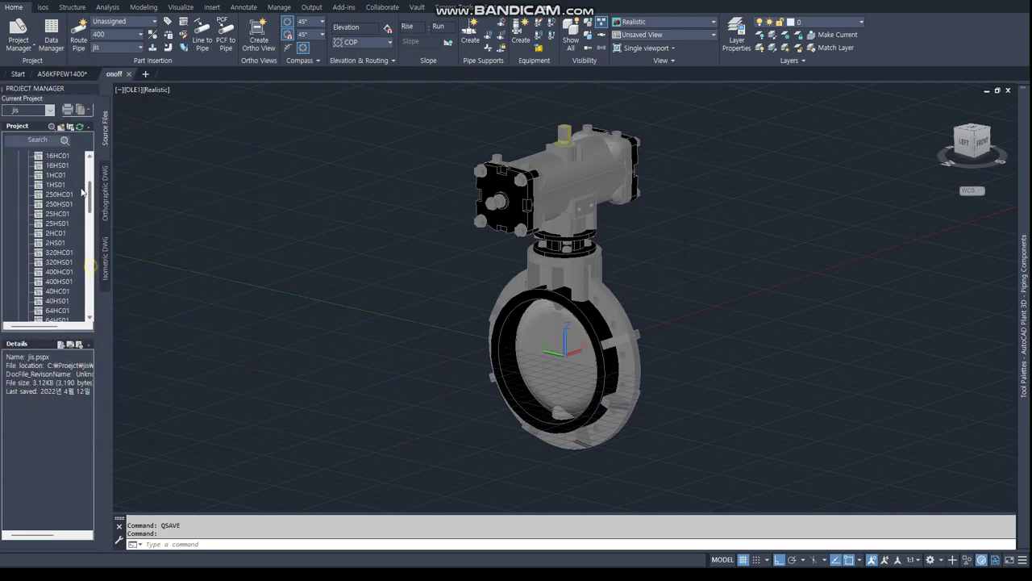
# From jis Project Setup, open Isometric DWG Settings > Symbols and Reference > Edit Isometric Symbols
pyautogui.click(29, 156)
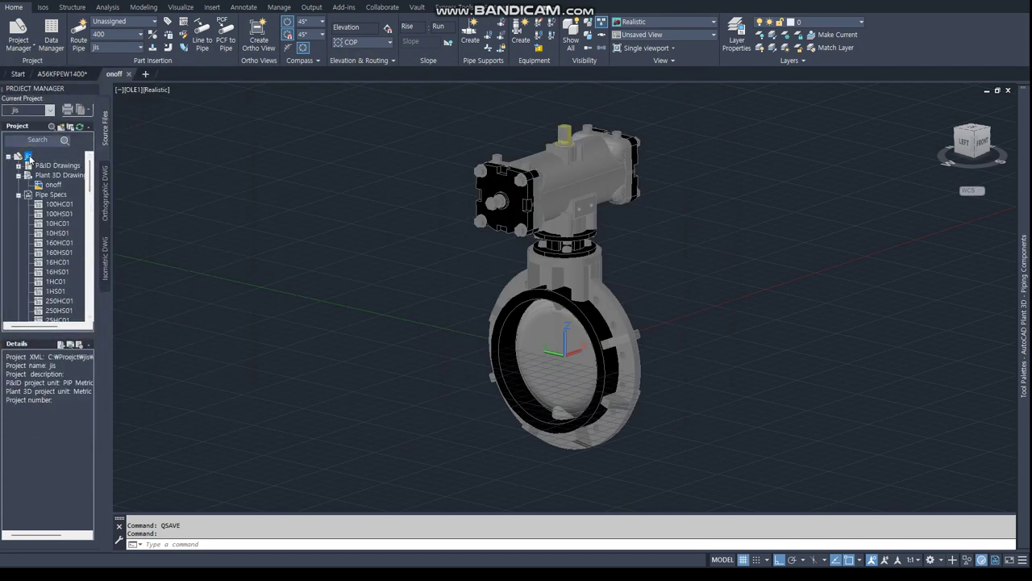
pyautogui.rightClick(29, 155)
pyautogui.click(71, 309)
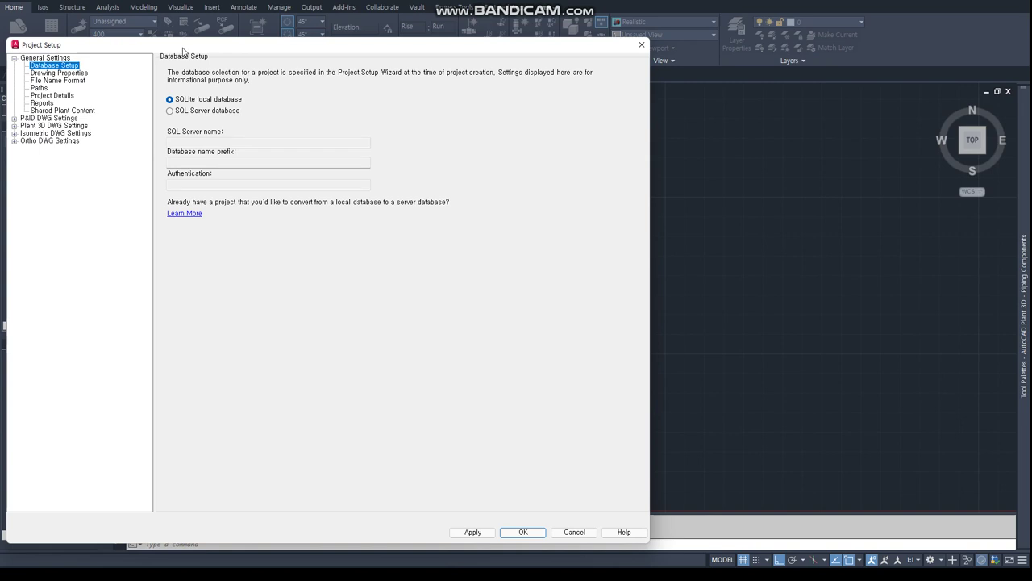
pyautogui.moveTo(183, 51); pyautogui.dragTo(296, 86)
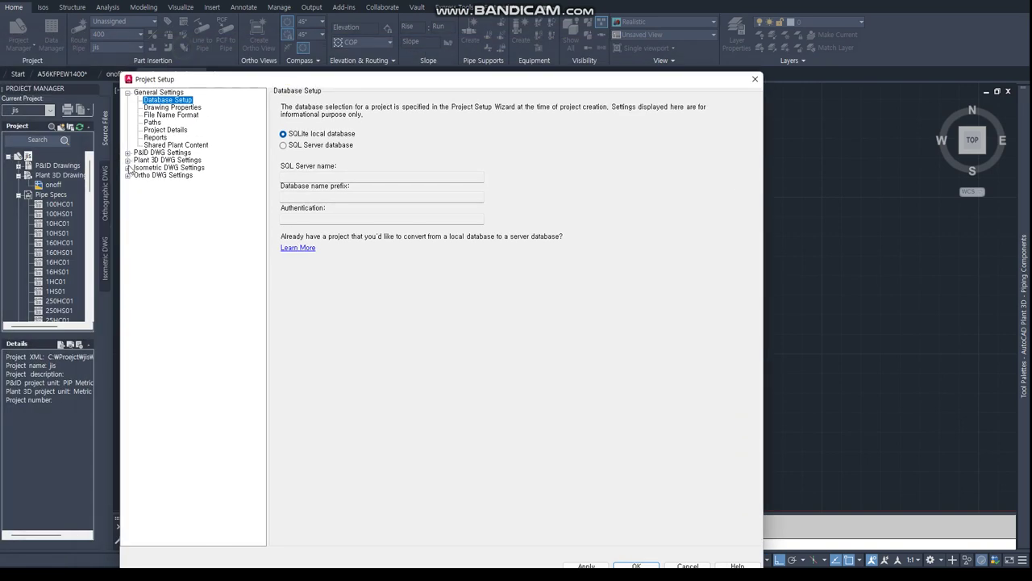
pyautogui.click(128, 168)
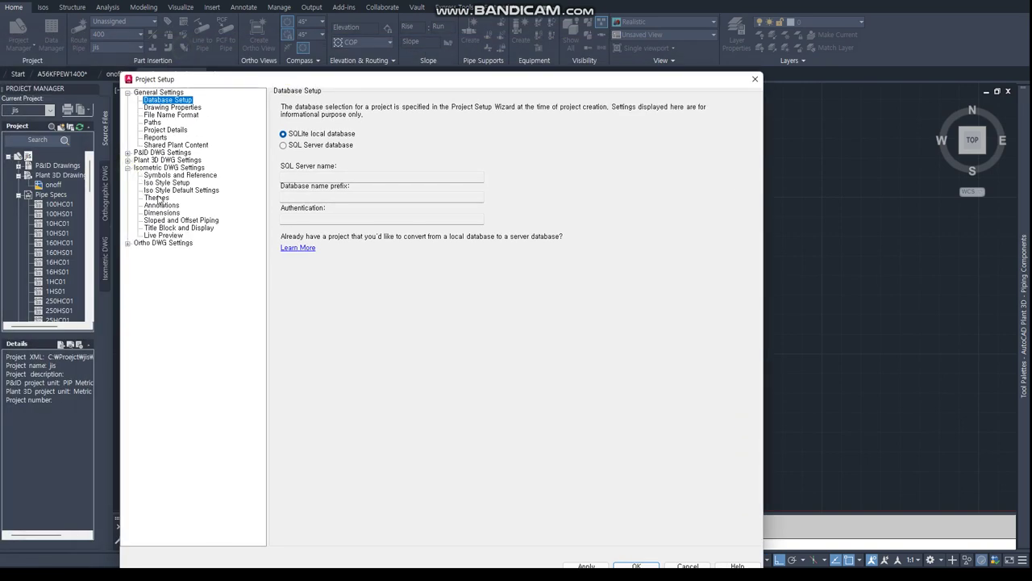
pyautogui.click(165, 175)
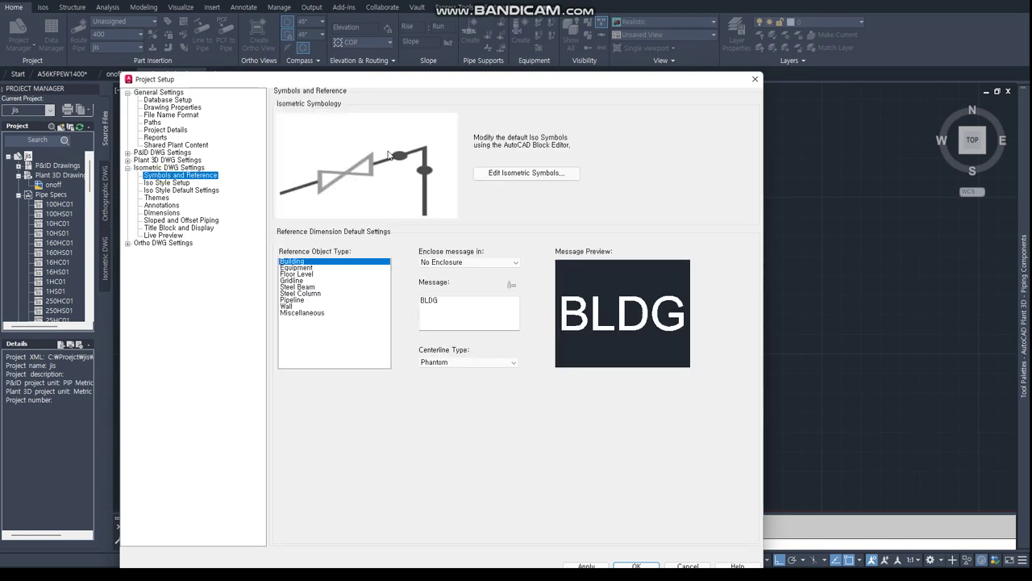
pyautogui.click(496, 171)
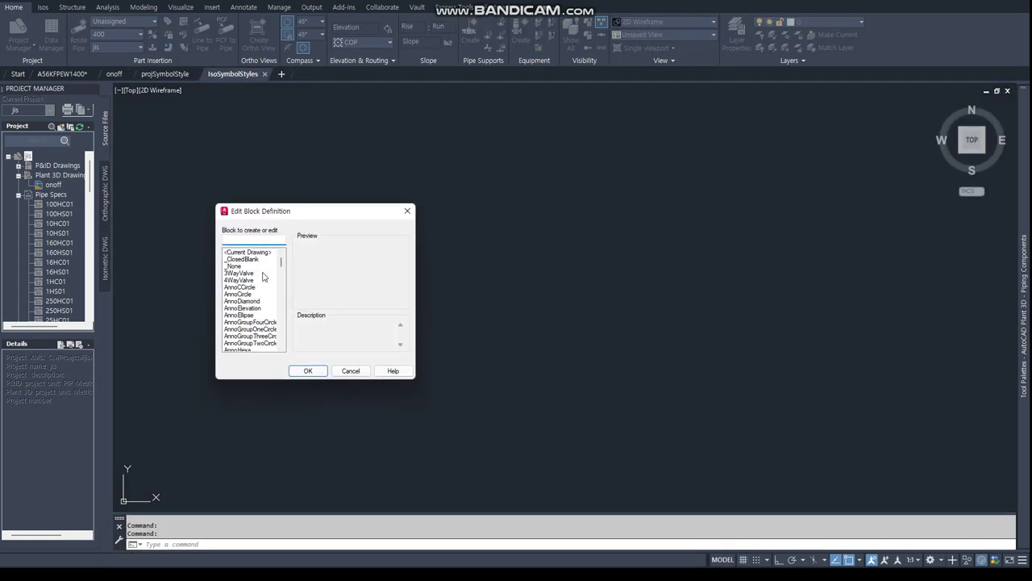
# Open the Operator_Diaphragm block from the Edit Block Definition list
pyautogui.scroll(-3, 260, 278)
pyautogui.scroll(-3, 260, 282)
pyautogui.scroll(-3, 261, 285)
pyautogui.scroll(-3, 261, 286)
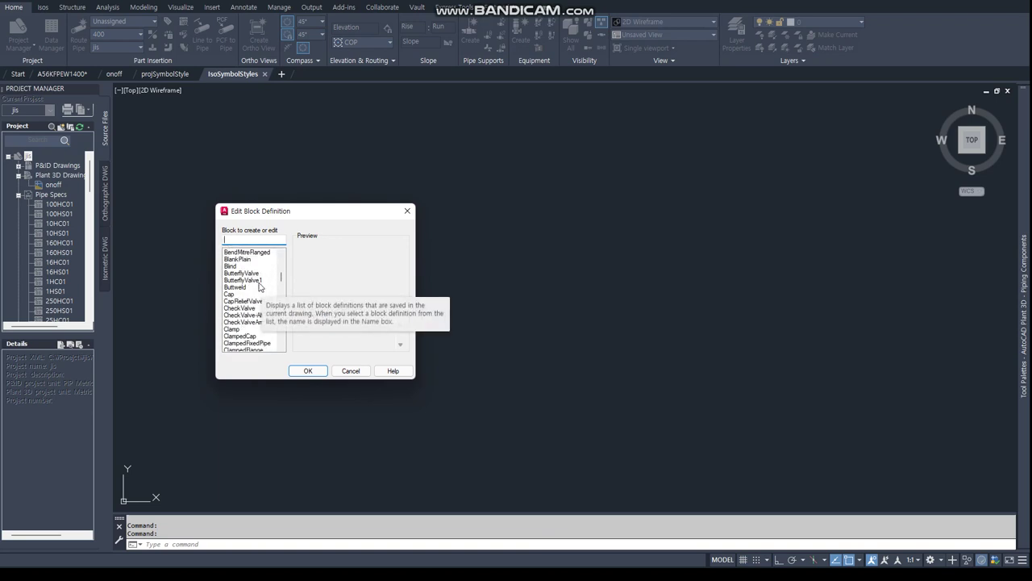
pyautogui.scroll(-3, 261, 287)
pyautogui.scroll(-3, 260, 288)
pyautogui.scroll(-3, 260, 289)
pyautogui.scroll(-3, 260, 289)
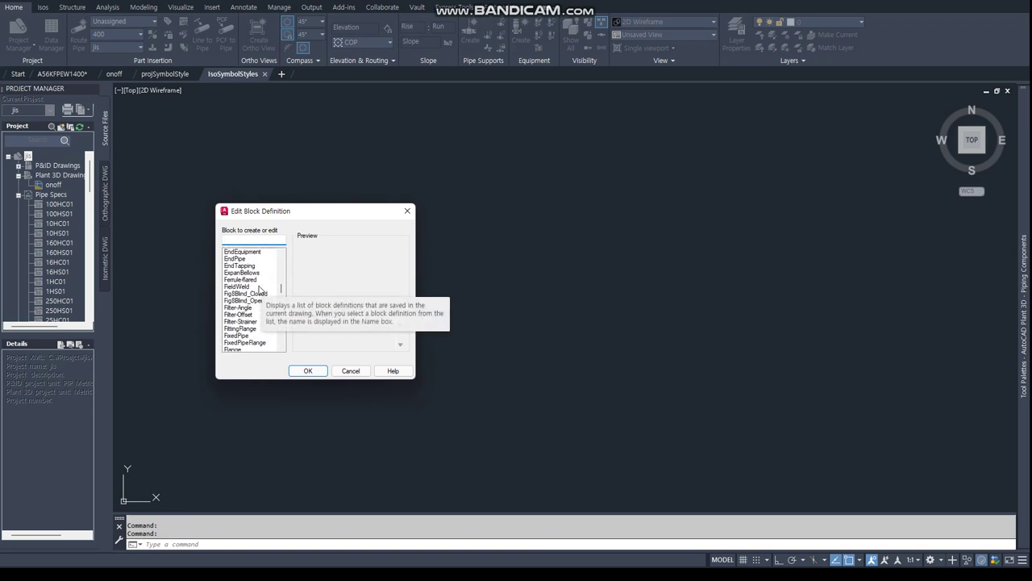
pyautogui.scroll(-3, 259, 289)
pyautogui.scroll(-3, 260, 291)
pyautogui.scroll(-3, 260, 290)
pyautogui.scroll(-3, 259, 294)
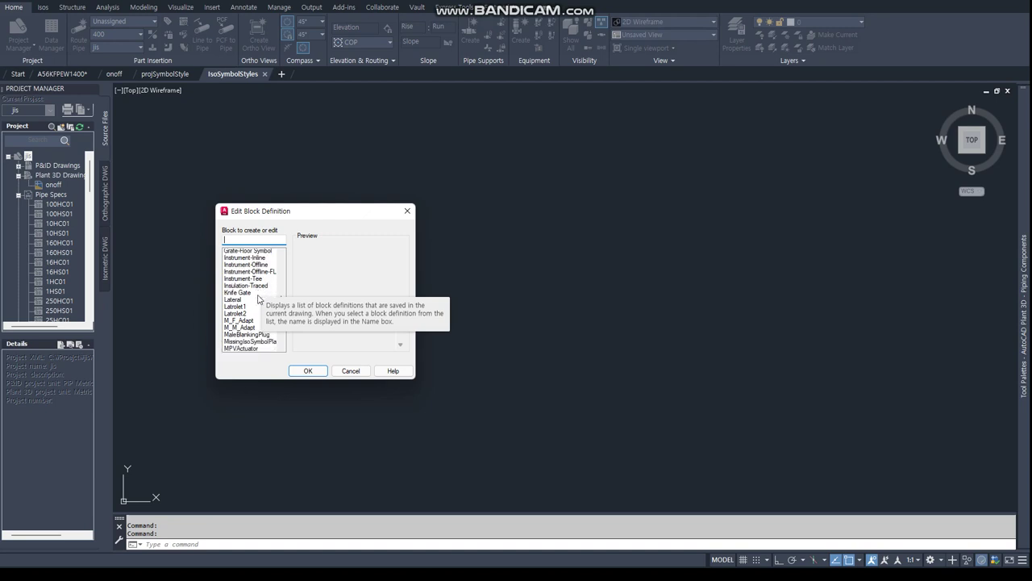
pyautogui.scroll(-3, 259, 296)
pyautogui.scroll(-3, 259, 301)
pyautogui.scroll(-2, 259, 304)
pyautogui.scroll(-2, 259, 304)
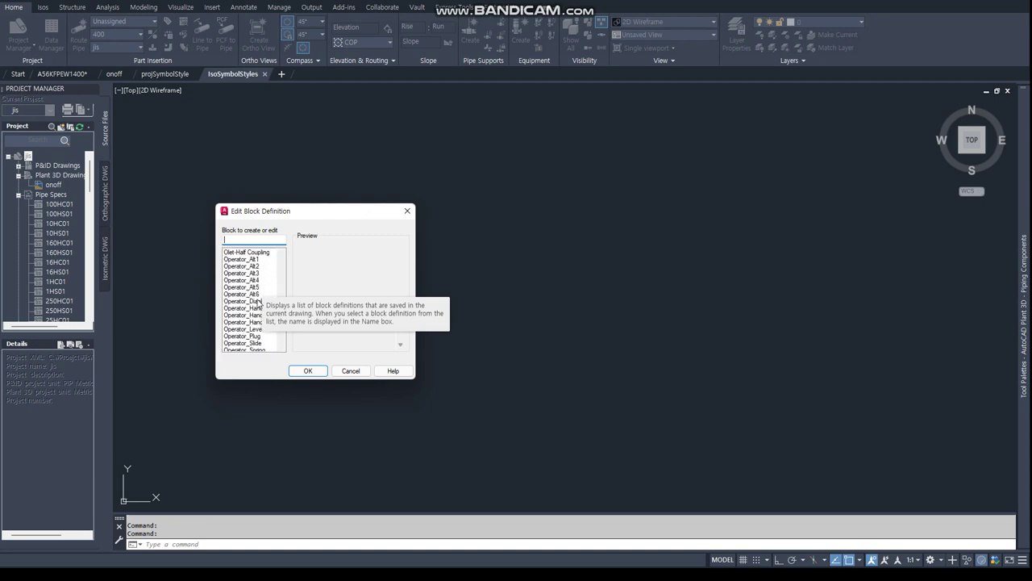
pyautogui.scroll(-1, 265, 340)
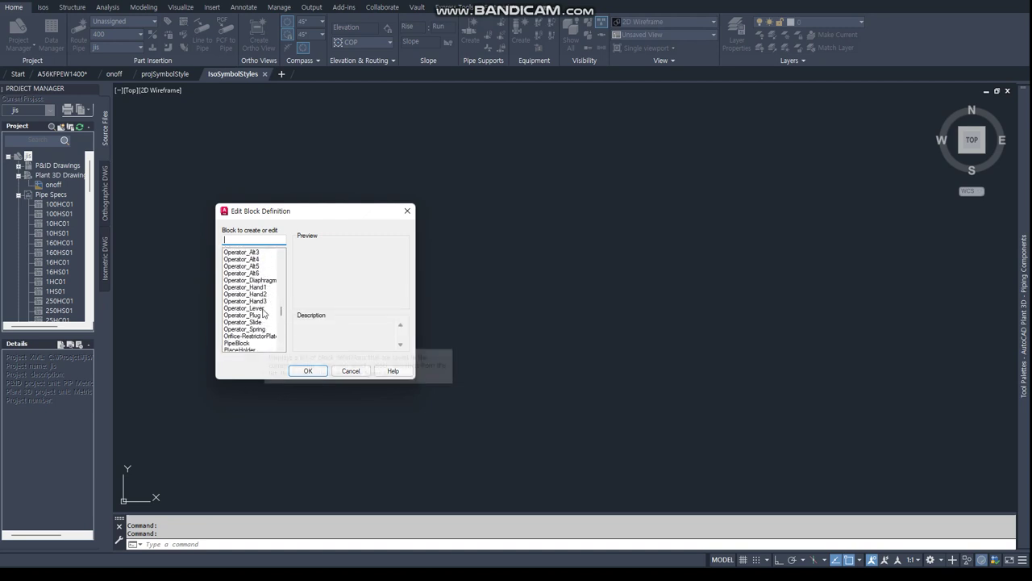
pyautogui.click(266, 281)
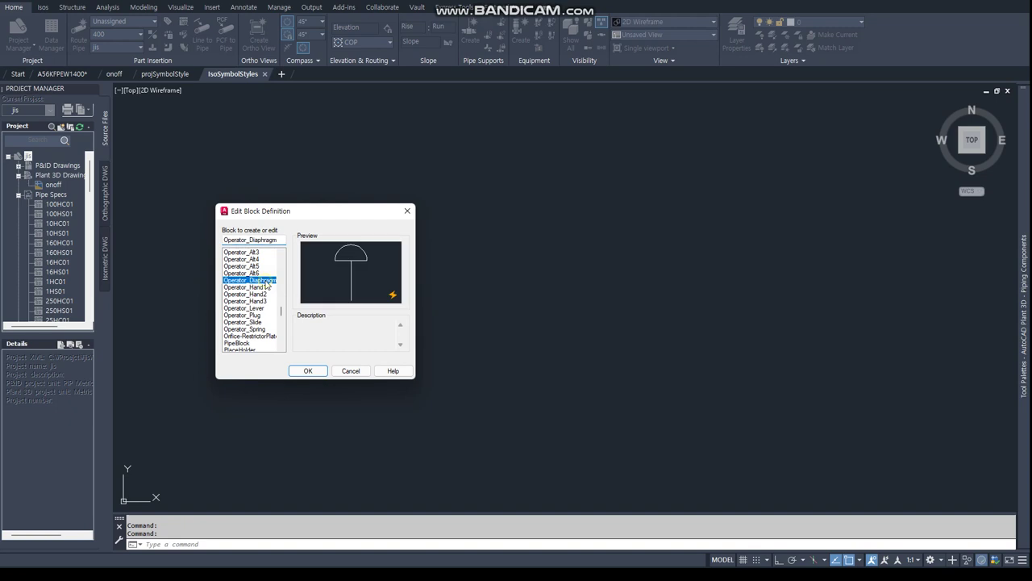
pyautogui.click(309, 372)
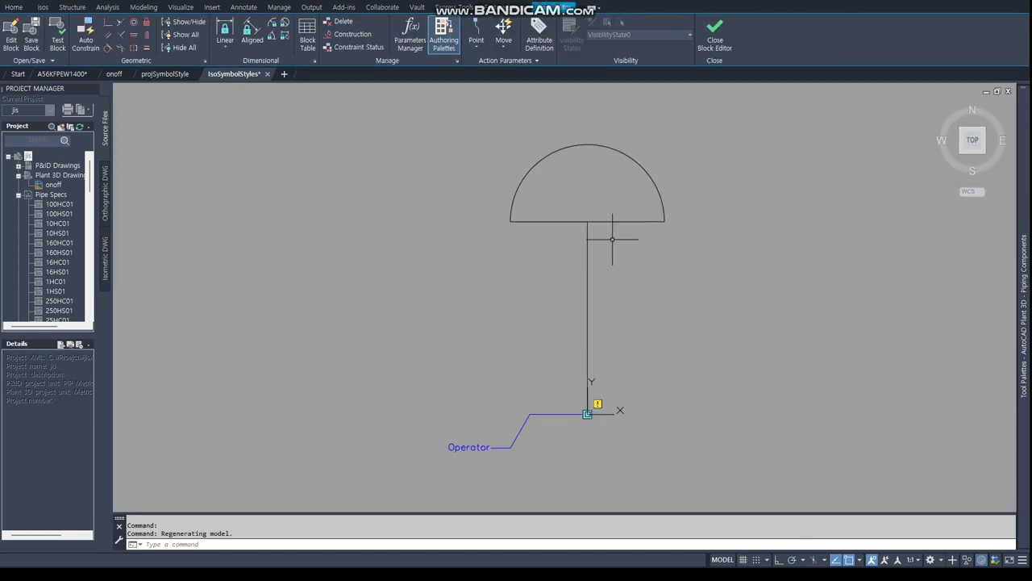
# Save the block as a copy named 'Operator_Name'
pyautogui.click(41, 61)
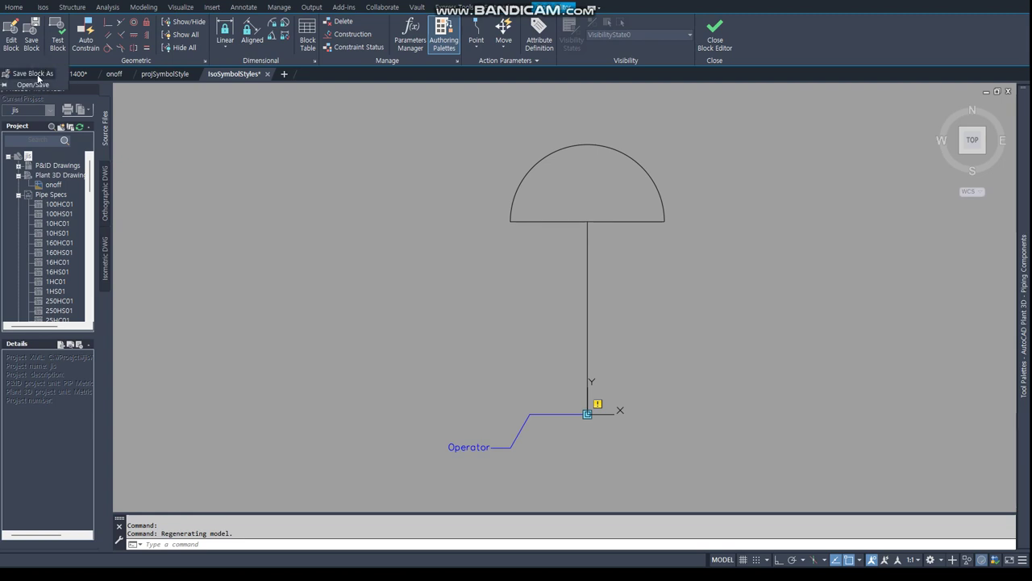
pyautogui.click(36, 73)
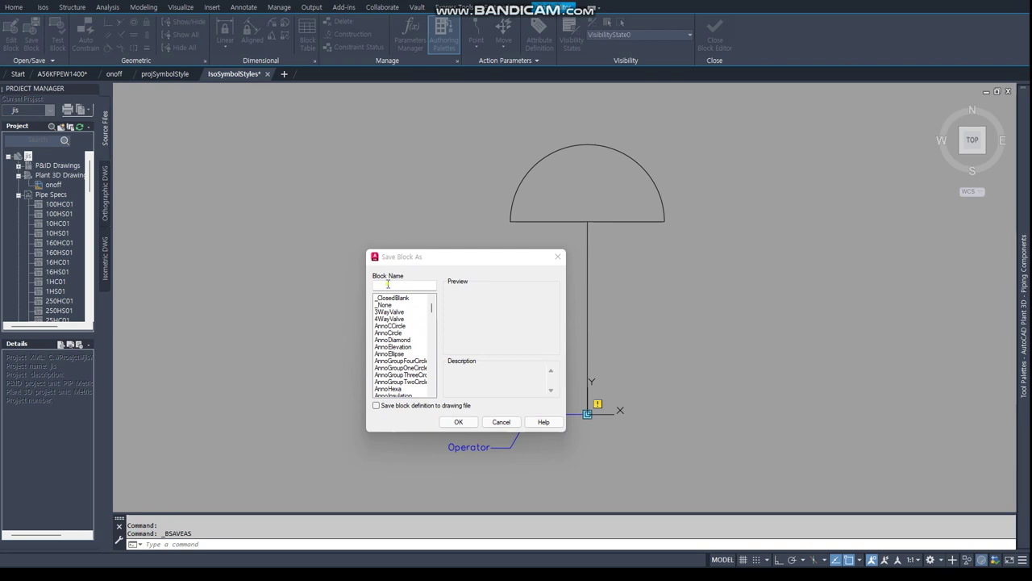
pyautogui.write('Operator_Name')
pyautogui.click(458, 422)
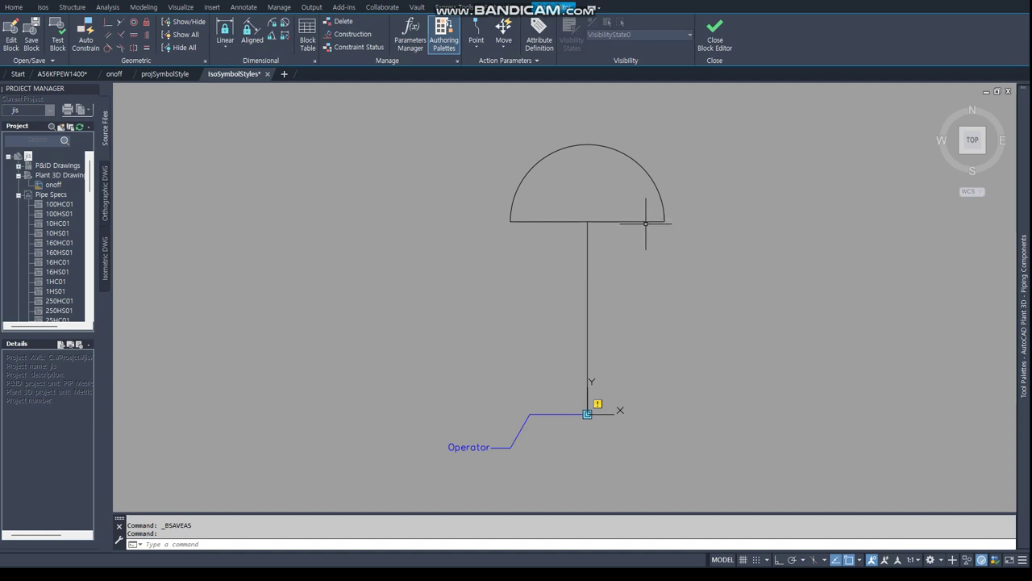
# Draw a horizontal top line starting at the arc's top quadrant
pyautogui.write('l')
pyautogui.press('Return')
pyautogui.write('QUA')
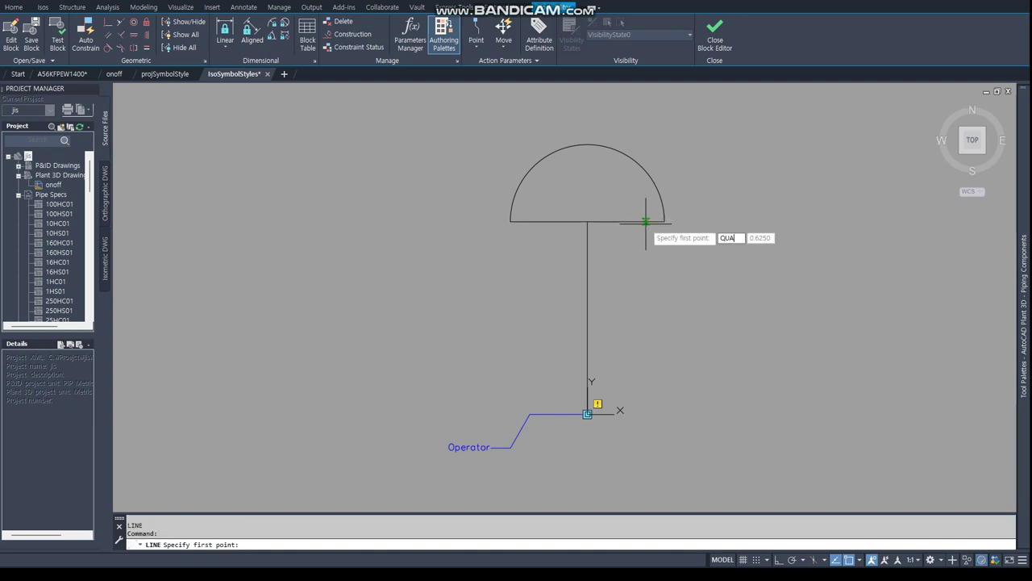
pyautogui.press('Return')
pyautogui.click(590, 142)
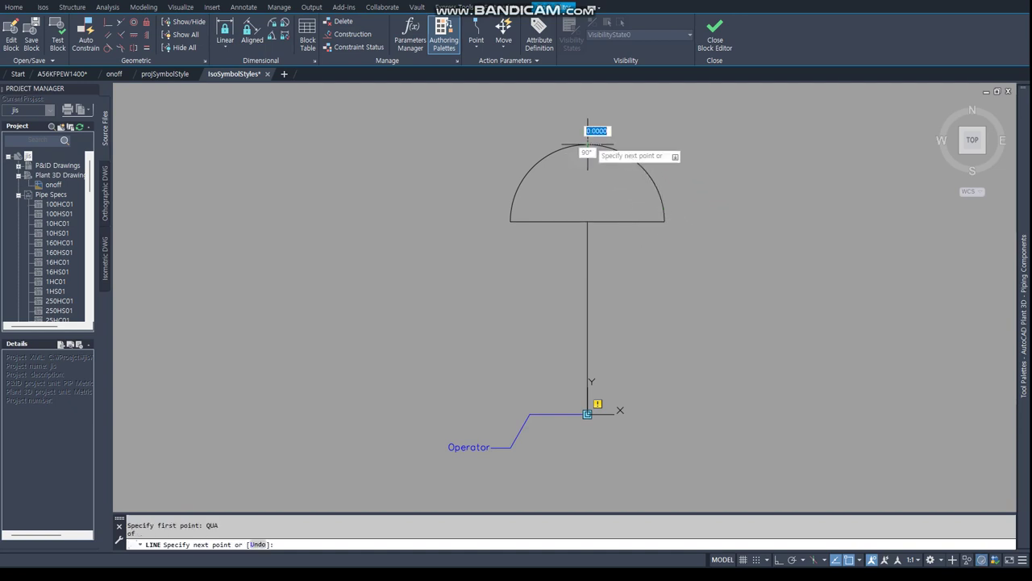
pyautogui.click(655, 145)
pyautogui.press('Escape')
pyautogui.press('Escape')
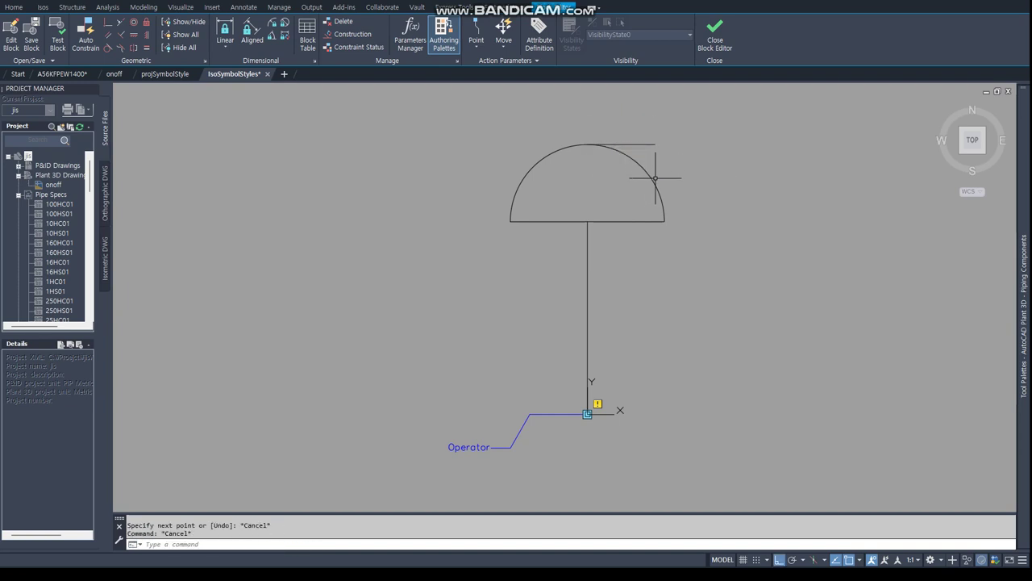
# Erase the dome arc from the operator symbol
pyautogui.press('Return')
pyautogui.write('END')
pyautogui.press('Return')
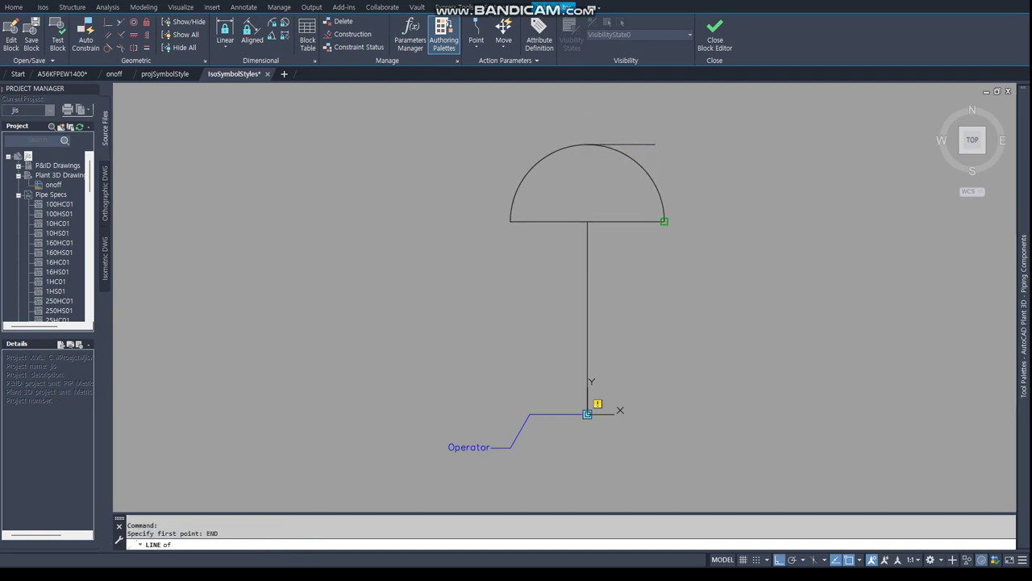
pyautogui.click(663, 220)
pyautogui.write('END')
pyautogui.press('Return')
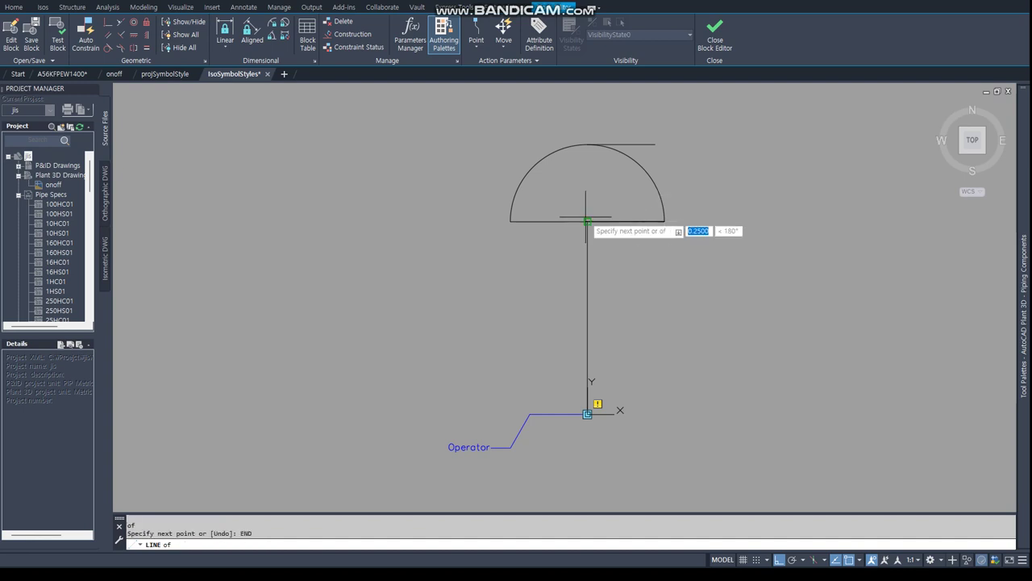
pyautogui.press('Escape')
pyautogui.write('e')
pyautogui.press('Return')
pyautogui.click(648, 174)
pyautogui.press('Return')
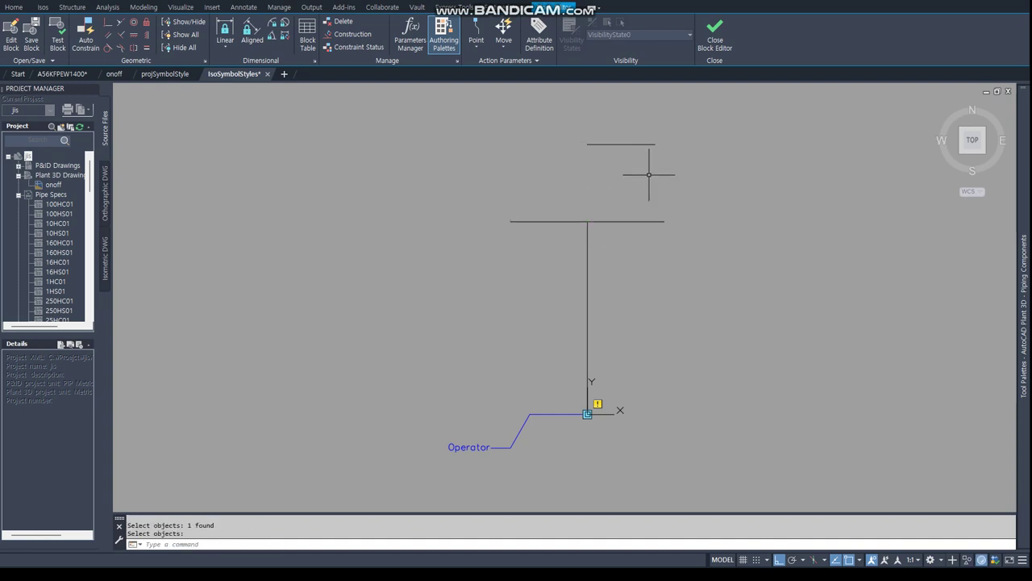
# Draw the right and left vertical sides of the rectangle outline
pyautogui.write('l')
pyautogui.press('Return')
pyautogui.write('END')
pyautogui.press('Return')
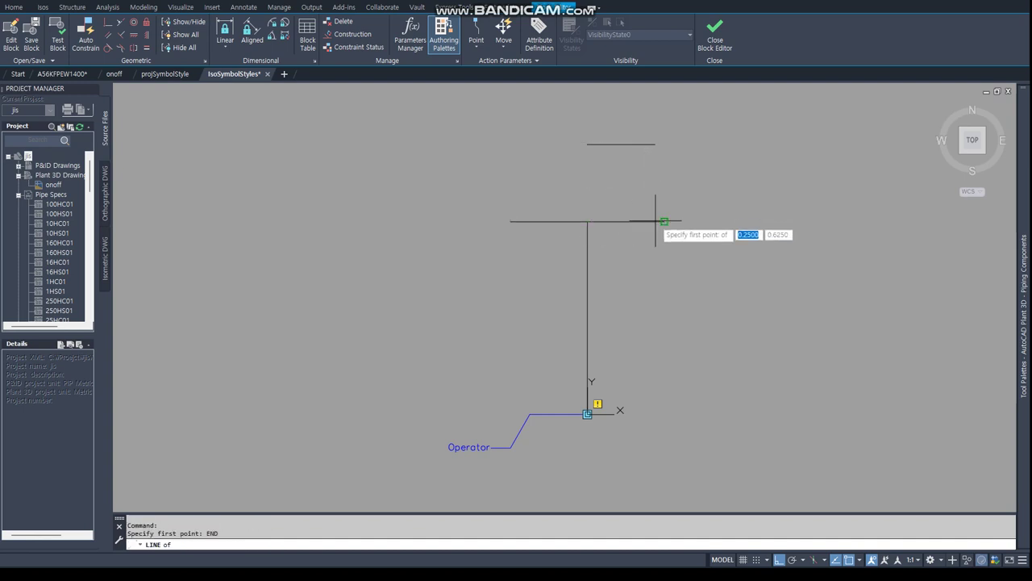
pyautogui.click(655, 220)
pyautogui.click(664, 174)
pyautogui.press('Escape')
pyautogui.press('Escape')
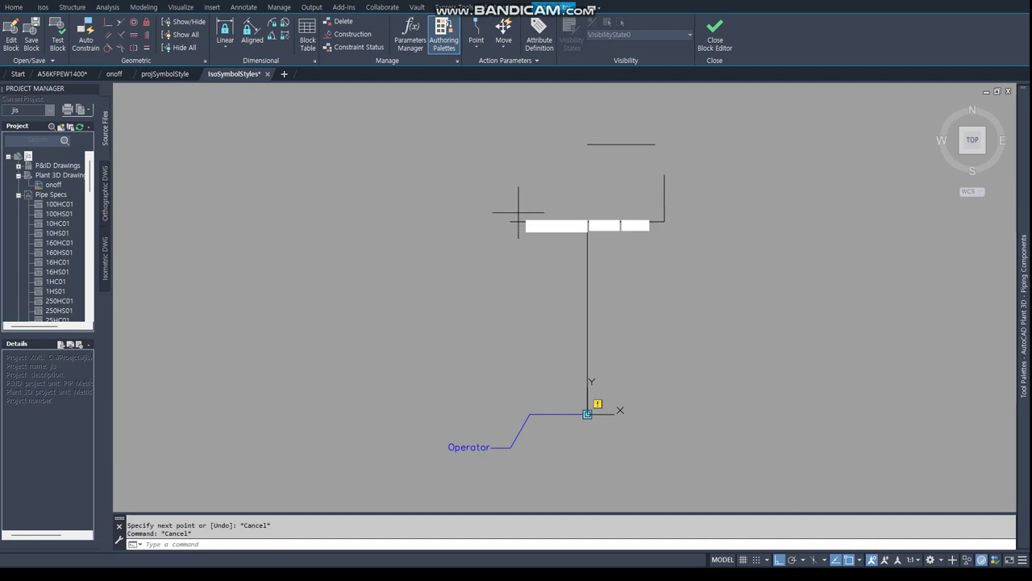
pyautogui.press('Return')
pyautogui.write('END')
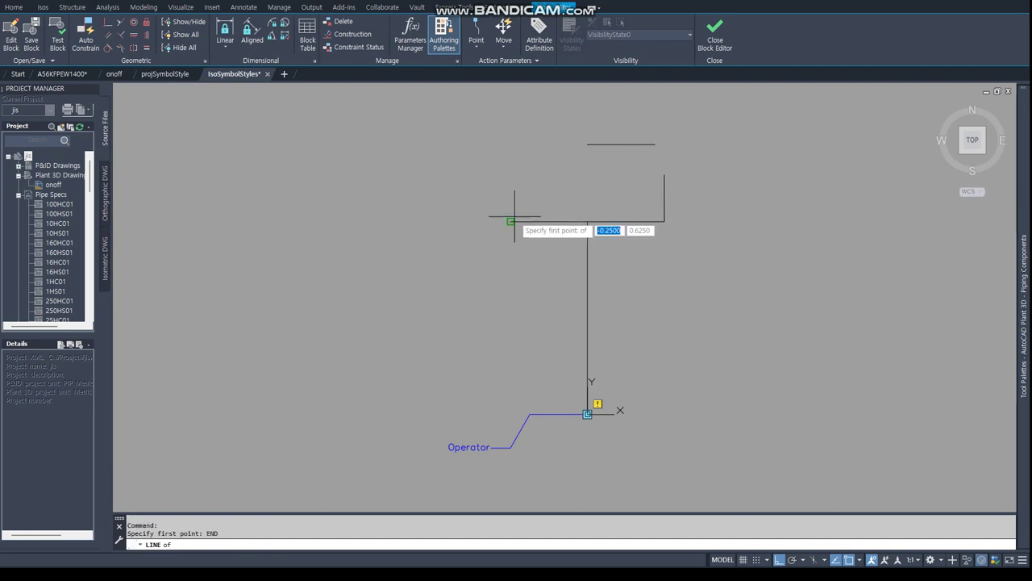
pyautogui.click(510, 220)
pyautogui.click(509, 161)
pyautogui.press('Escape')
# Fillet the rectangle's corners so the outline closes
pyautogui.write('f')
pyautogui.press('Return')
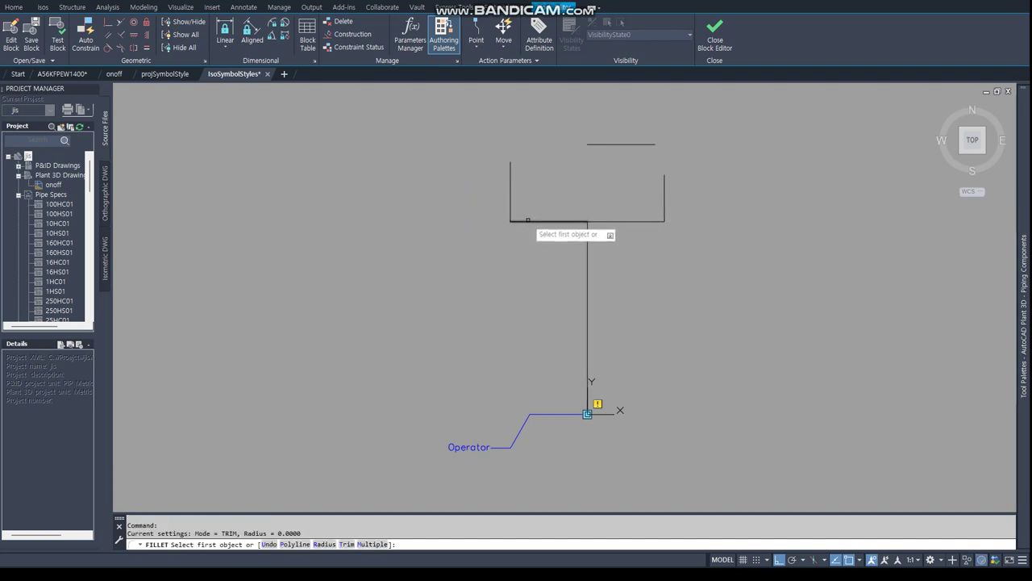
pyautogui.click(529, 220)
pyautogui.click(510, 194)
pyautogui.press('Return')
pyautogui.click(509, 193)
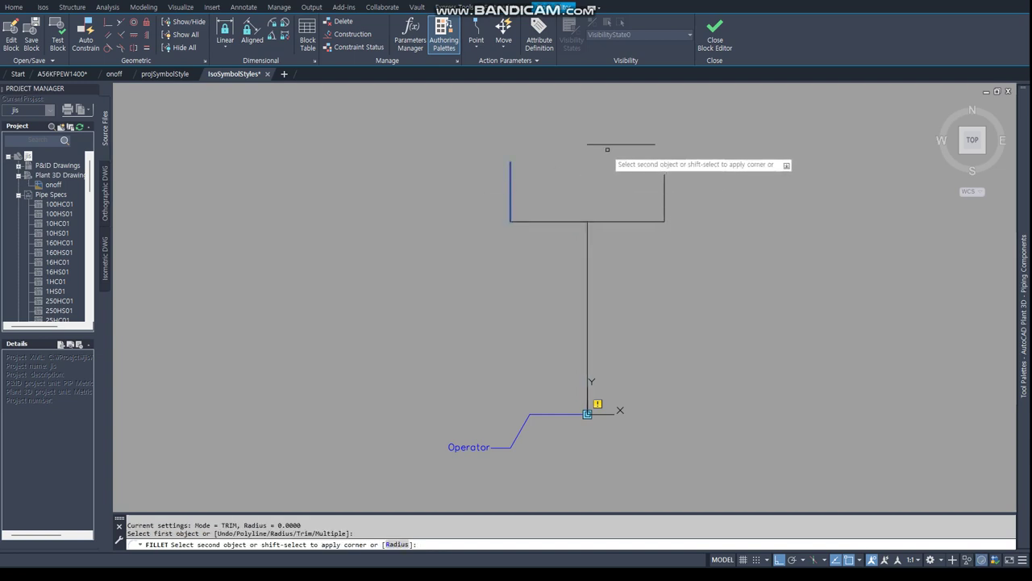
pyautogui.click(608, 145)
pyautogui.press('Return')
pyautogui.click(626, 144)
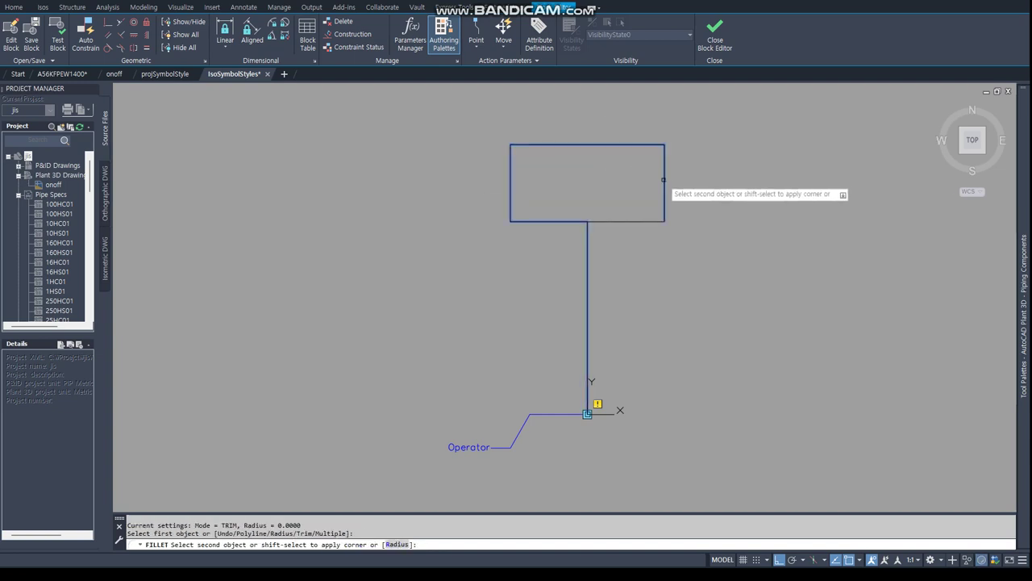
pyautogui.click(664, 179)
pyautogui.press('Return')
pyautogui.click(664, 211)
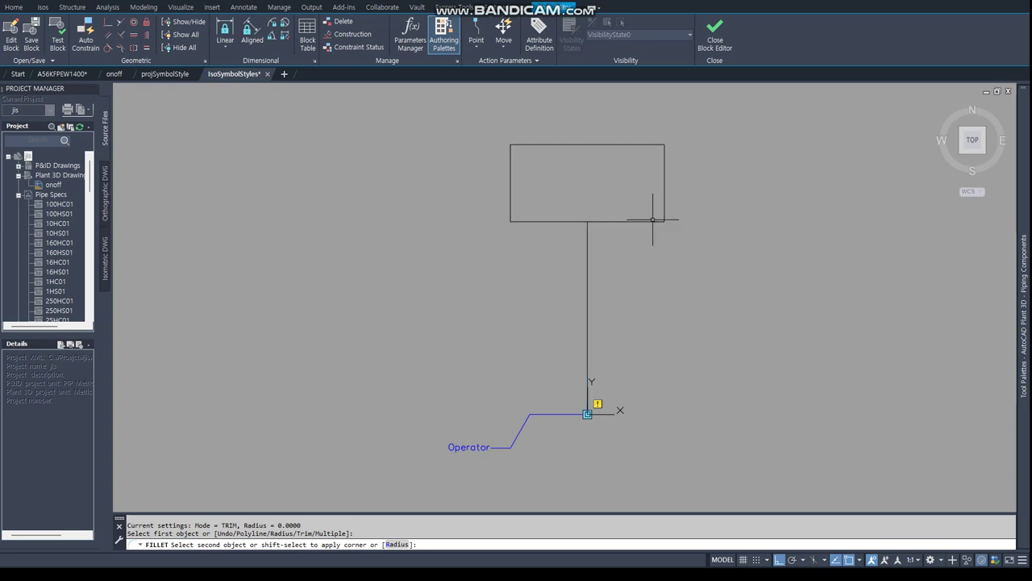
pyautogui.press('Escape')
# Draw a midline from the right edge's midpoint perpendicular to the left edge
pyautogui.write('l')
pyautogui.press('Return')
pyautogui.write('MID')
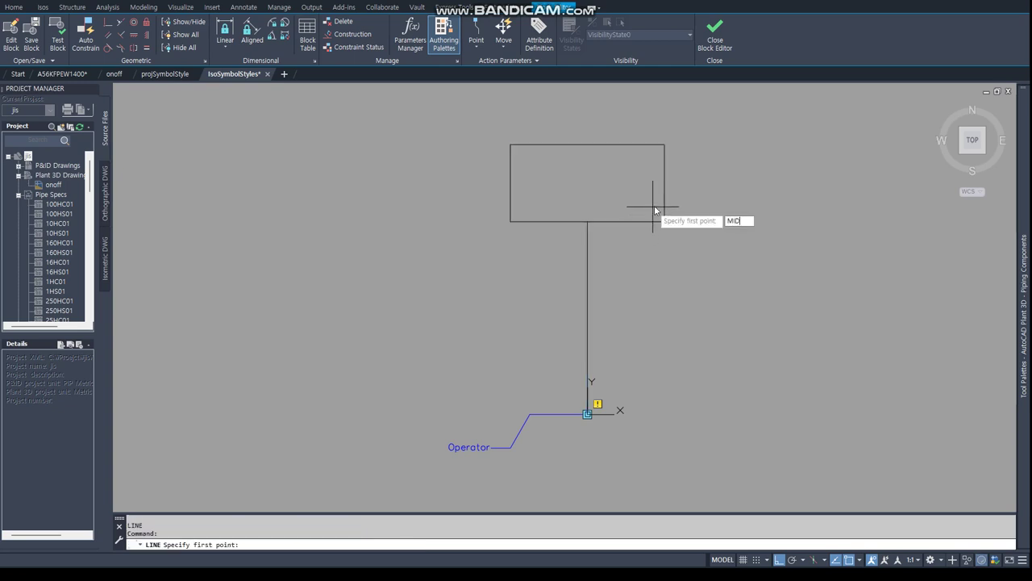
pyautogui.press('Return')
pyautogui.click(665, 183)
pyautogui.write('PER')
pyautogui.press('Return')
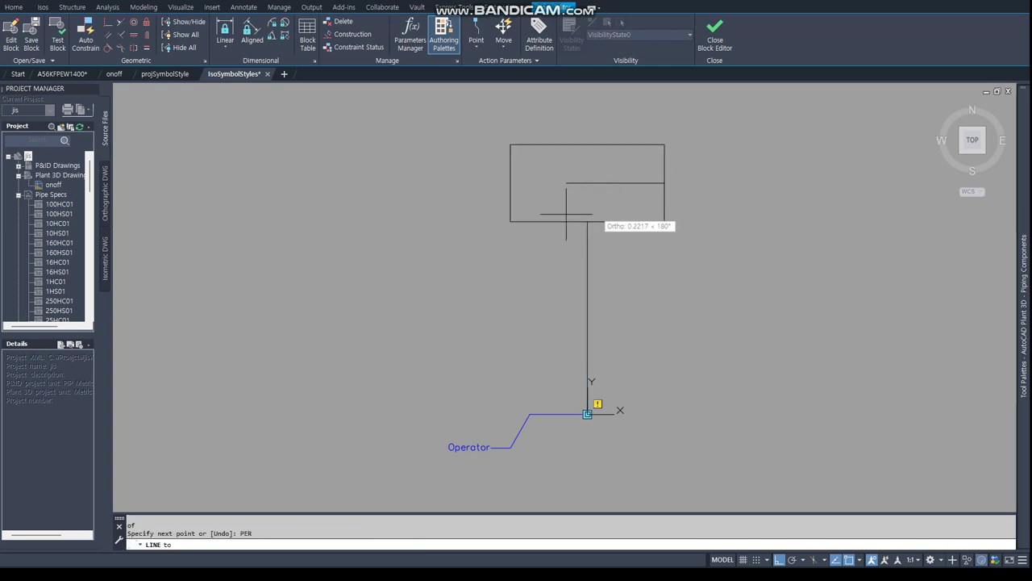
pyautogui.click(543, 196)
pyautogui.press('Return')
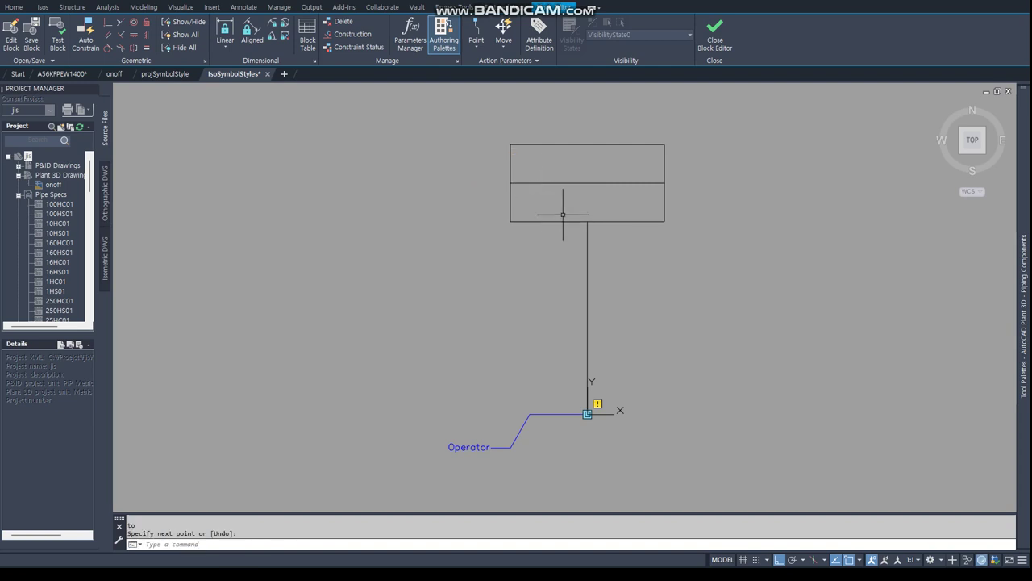
# Save the symbol, close the Block Editor, and confirm Project Setup with OK
pyautogui.click(715, 36)
pyautogui.click(503, 260)
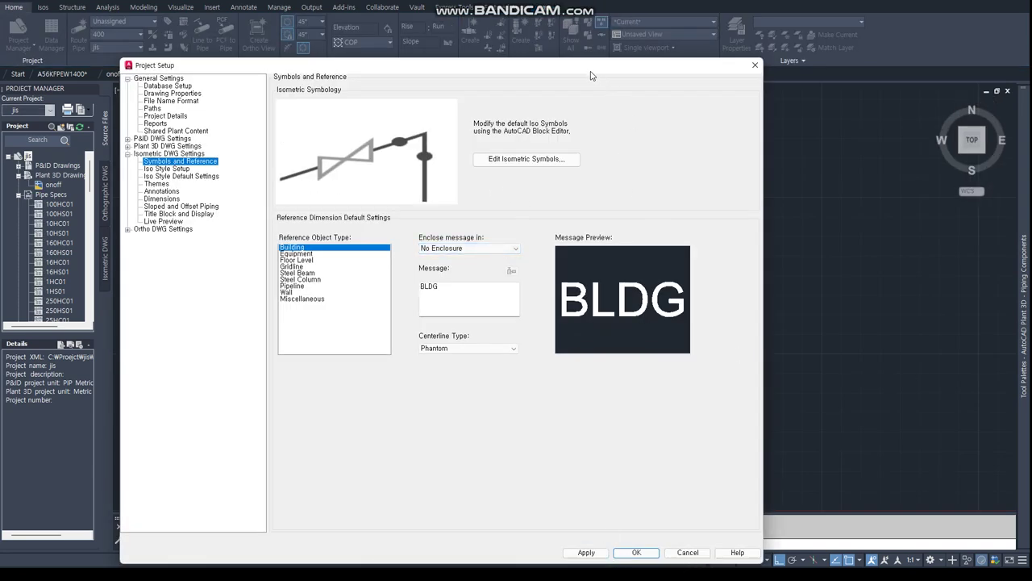
pyautogui.moveTo(589, 66); pyautogui.dragTo(589, 25)
pyautogui.click(593, 512)
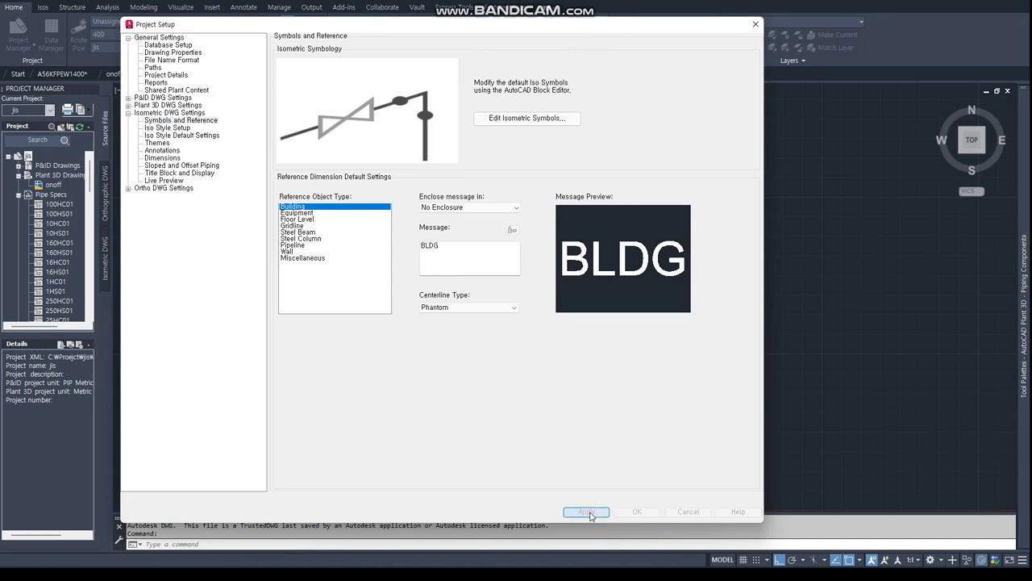
pyautogui.click(636, 511)
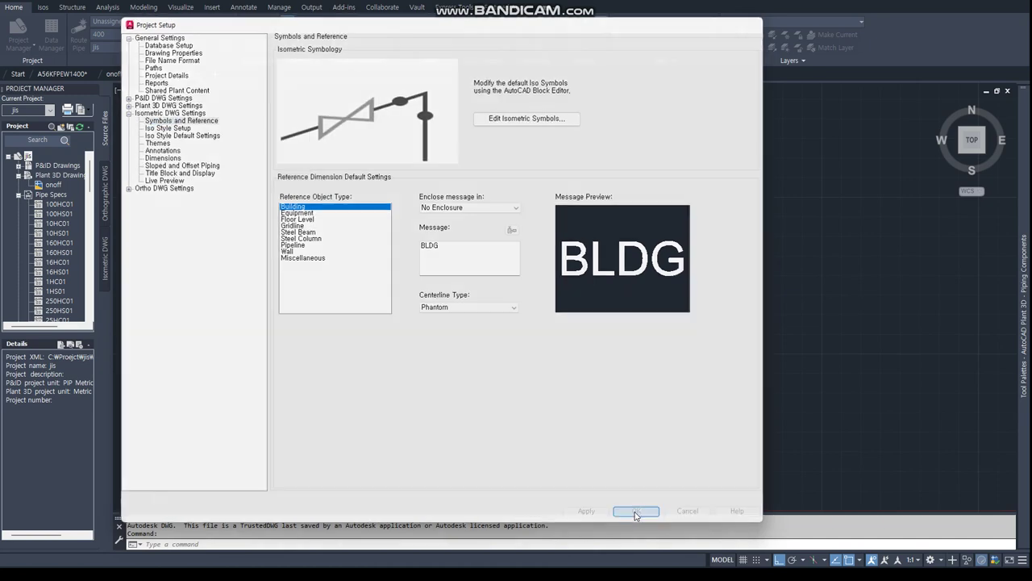
pyautogui.hotkey('alt', 'Tab')
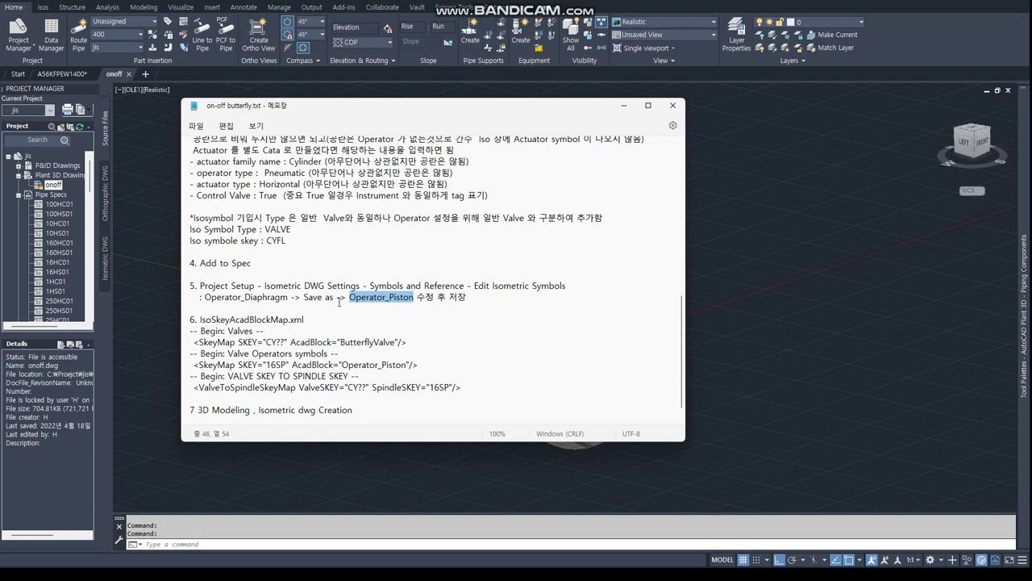
# Review the IsoSkeyAcadBlockMap.xml step in the notes, then bring up File Explorer
pyautogui.press('Down')
pyautogui.moveTo(190, 320); pyautogui.dragTo(296, 326)
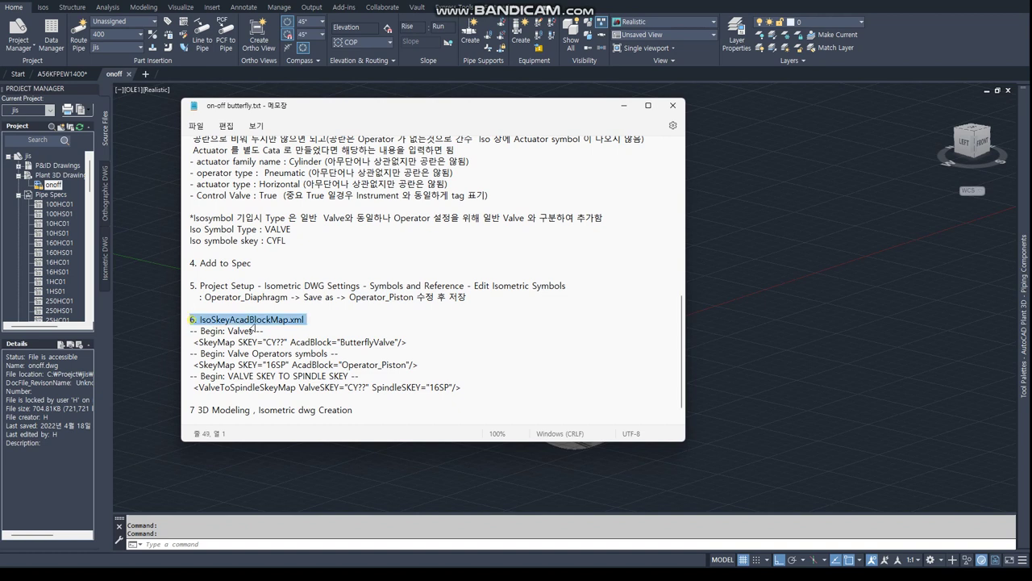
pyautogui.press('Left')
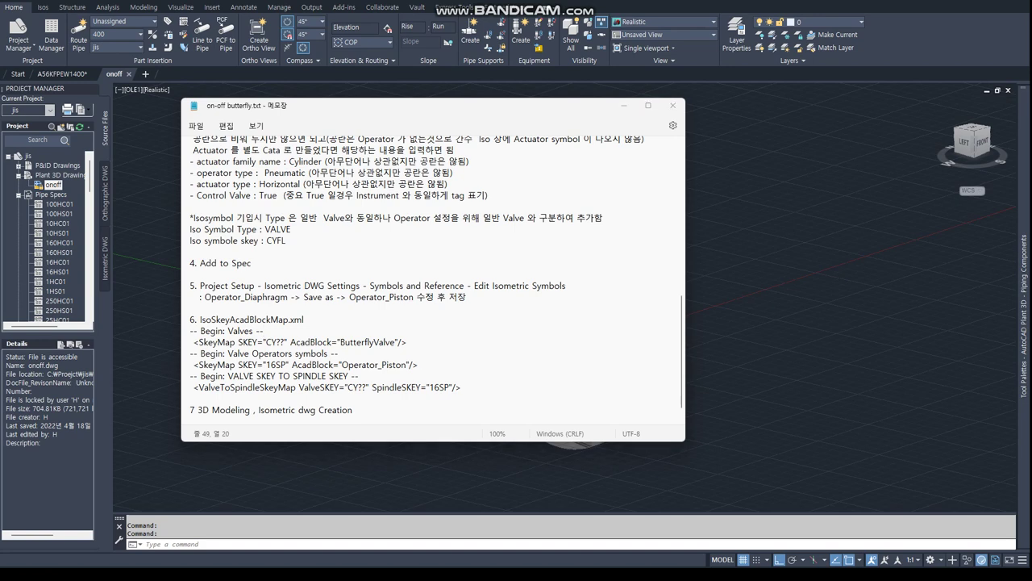
pyautogui.hotkey('alt', 'Tab')
# Browse to C:\Projejct\jis\Isometric and select IsoSkeyAcadBlockMap.xml
pyautogui.click(380, 105)
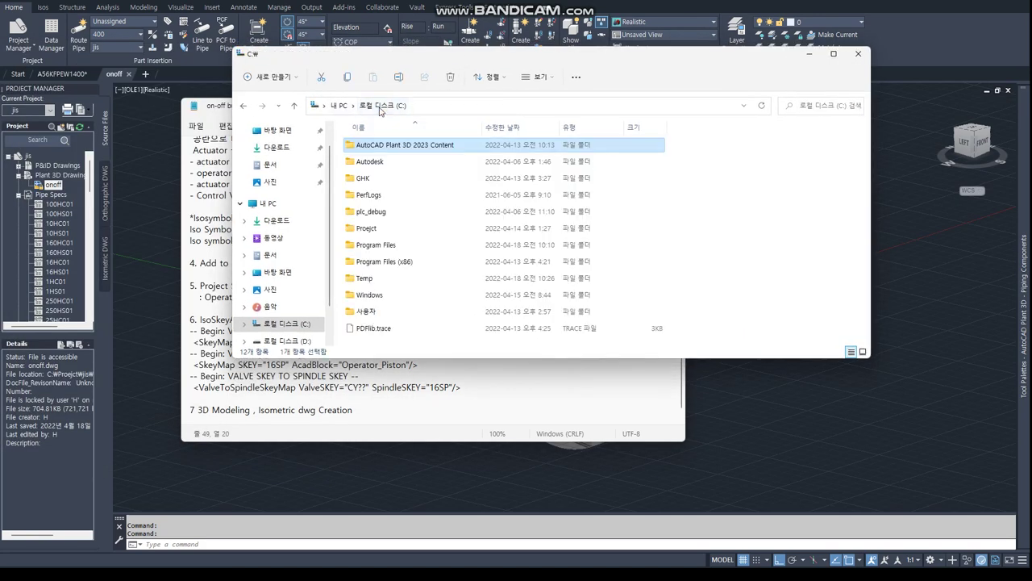
pyautogui.doubleClick(368, 229)
pyautogui.click(367, 181)
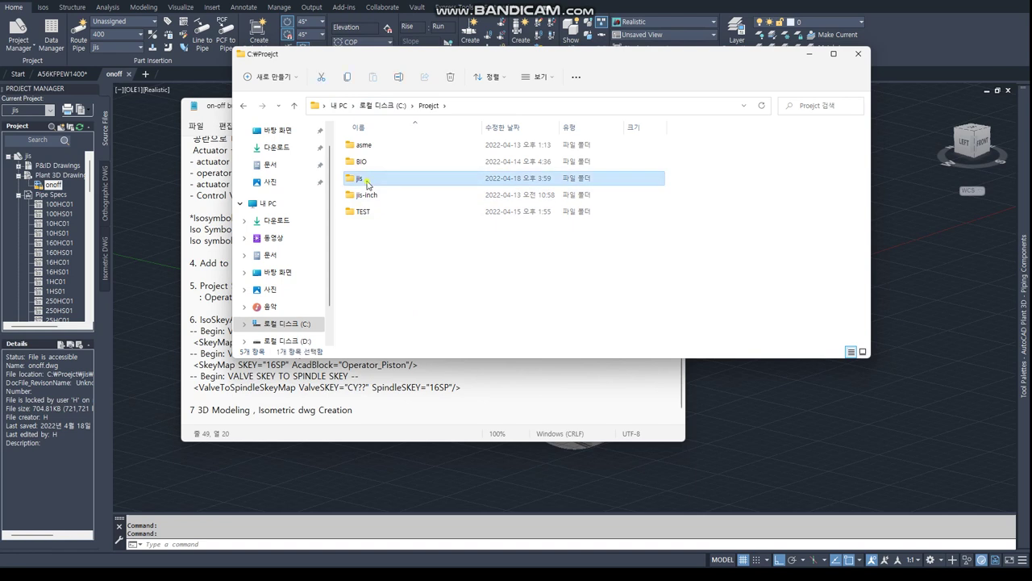
pyautogui.doubleClick(367, 179)
pyautogui.doubleClick(367, 179)
pyautogui.scroll(-1, 385, 216)
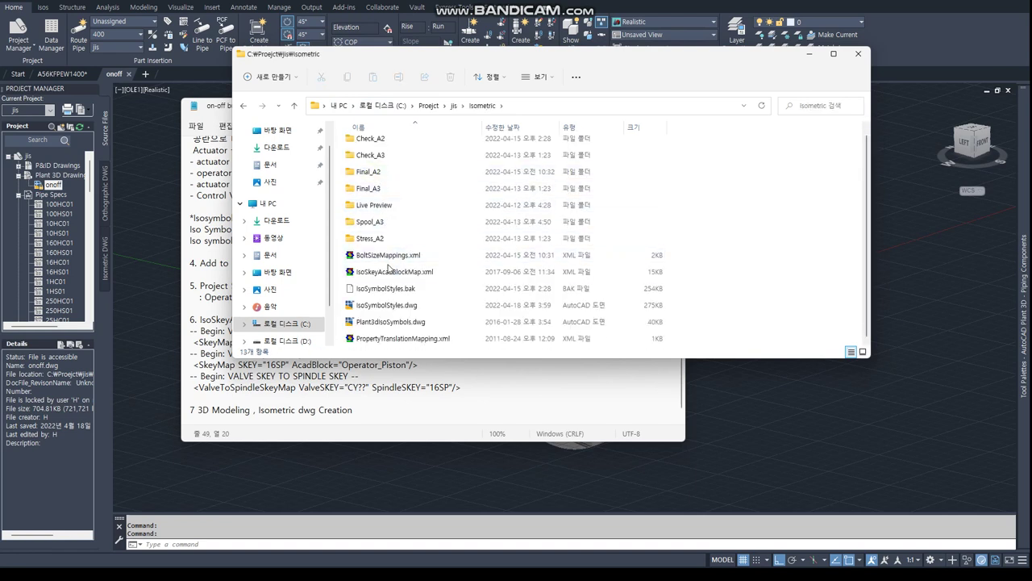
pyautogui.click(386, 274)
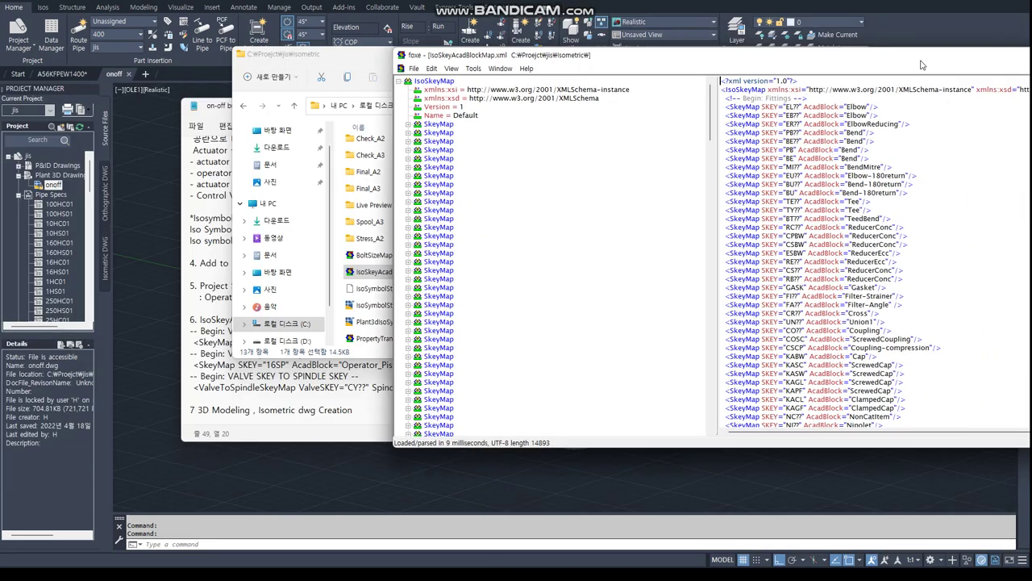
# Open IsoSkeyAcadBlockMap.xml in foxe and arrange it beside the Notepad notes
pyautogui.moveTo(874, 56); pyautogui.dragTo(769, 42)
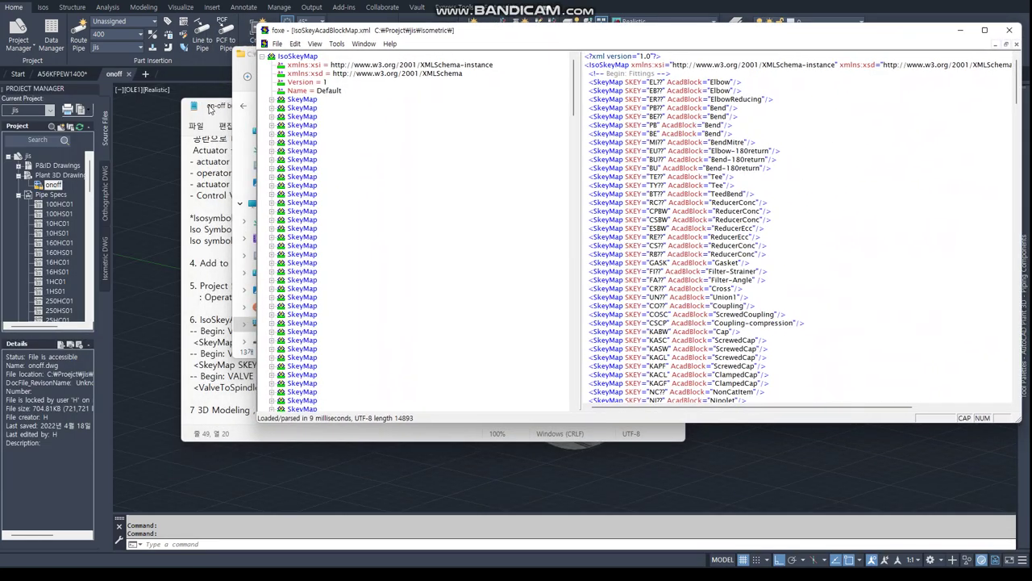
pyautogui.moveTo(210, 108); pyautogui.dragTo(48, 25)
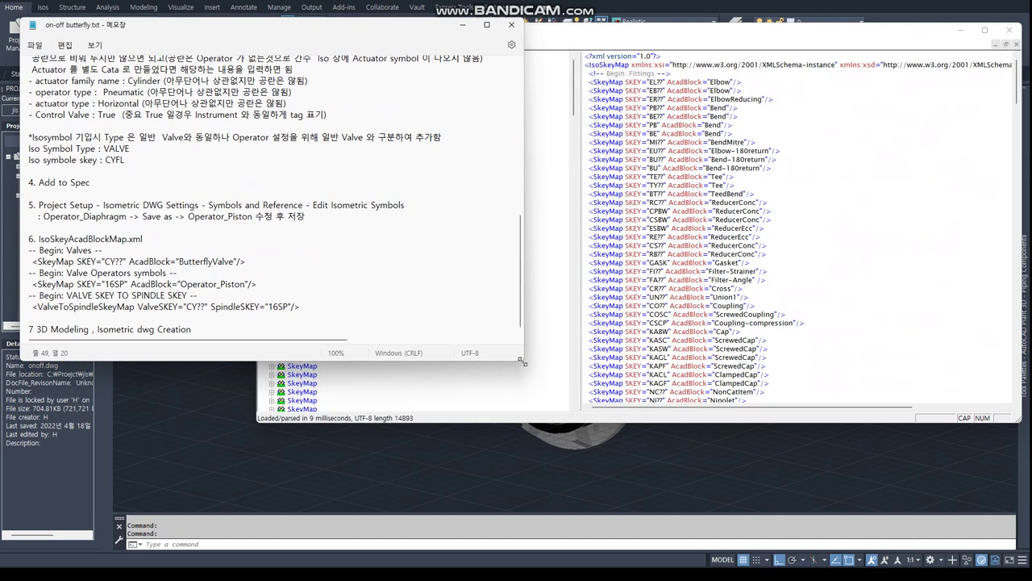
pyautogui.moveTo(521, 360); pyautogui.dragTo(391, 508)
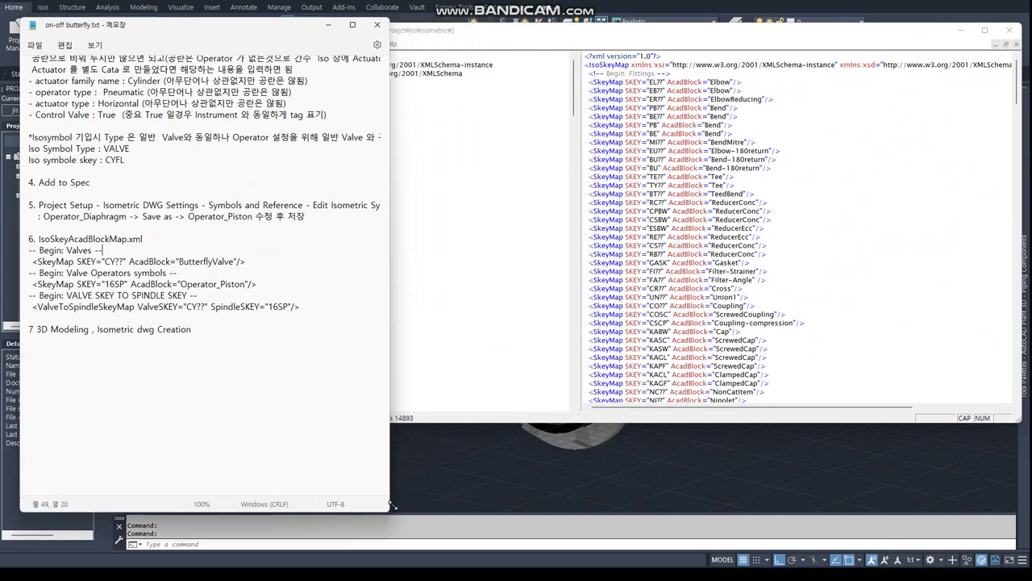
pyautogui.click(476, 420)
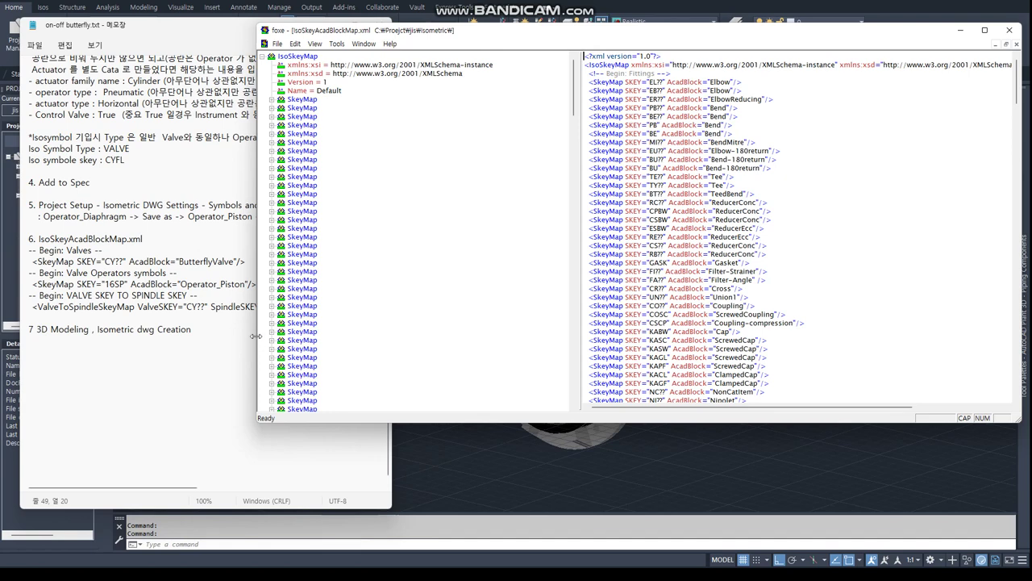
pyautogui.moveTo(256, 335); pyautogui.dragTo(447, 335)
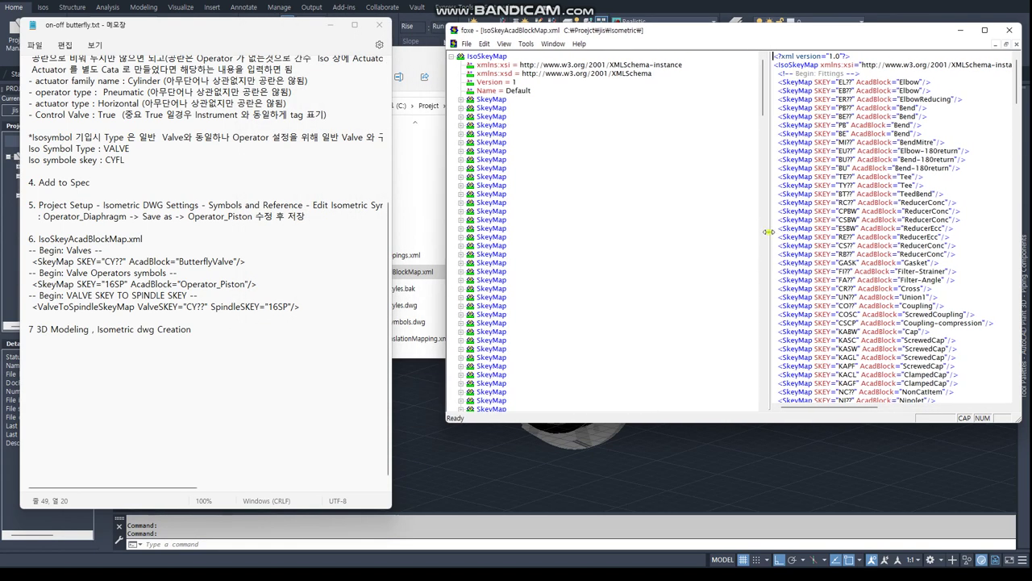
pyautogui.moveTo(767, 232); pyautogui.dragTo(577, 242)
# Copy the ButterflyValve SkeyMap line from the notes and scroll foxe to the Valves entries
pyautogui.click(149, 226)
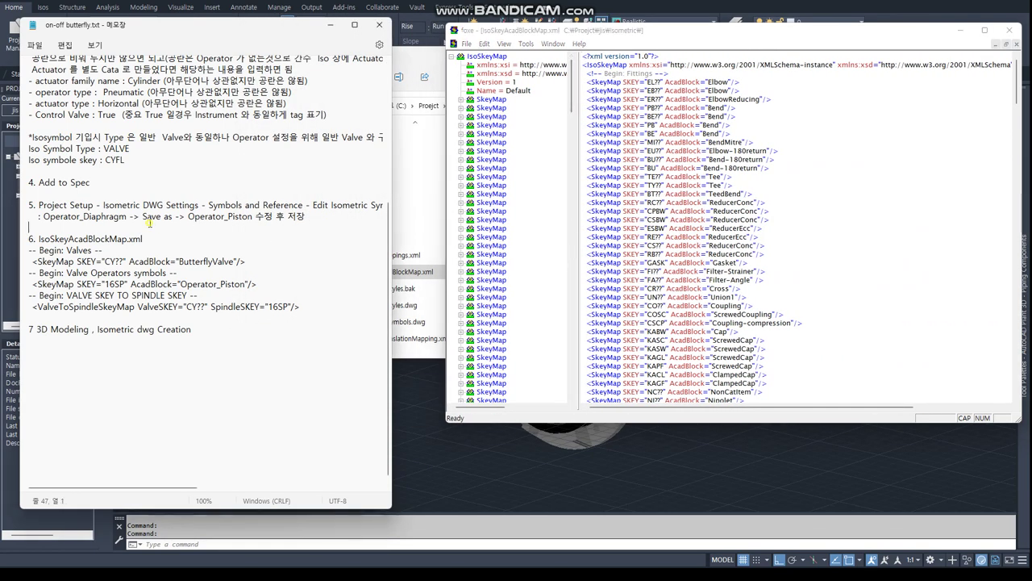
pyautogui.moveTo(33, 262); pyautogui.dragTo(252, 265)
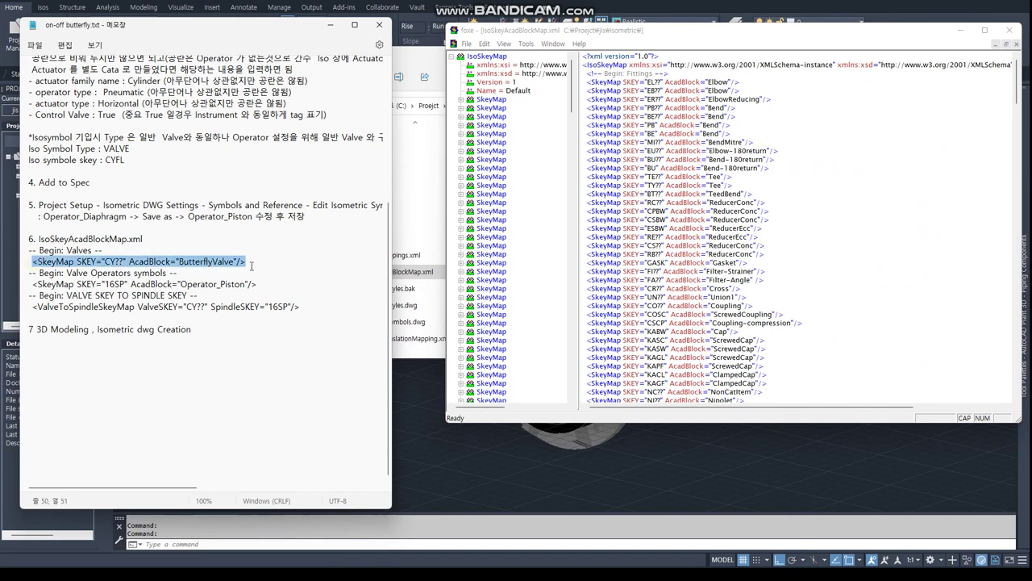
pyautogui.click(658, 228)
pyautogui.scroll(-5, 658, 230)
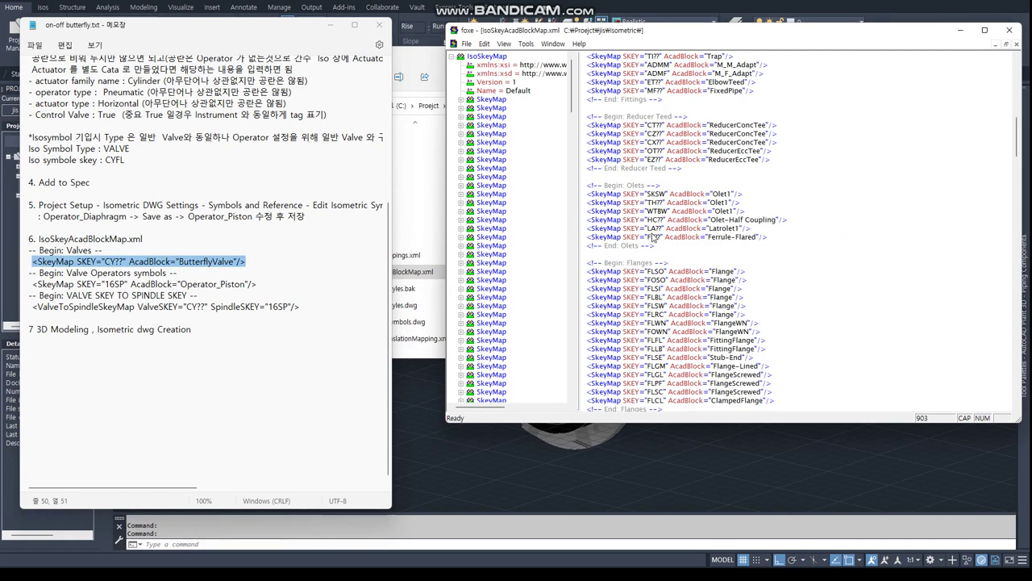
pyautogui.scroll(-5, 658, 233)
pyautogui.scroll(-5, 658, 234)
pyautogui.scroll(-5, 658, 236)
pyautogui.scroll(-5, 653, 238)
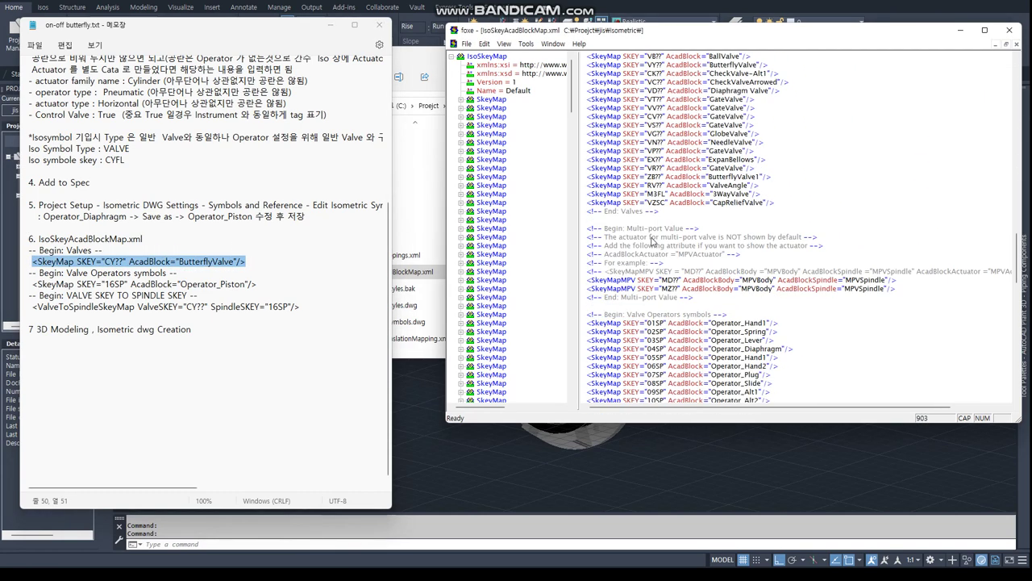
pyautogui.scroll(3, 653, 238)
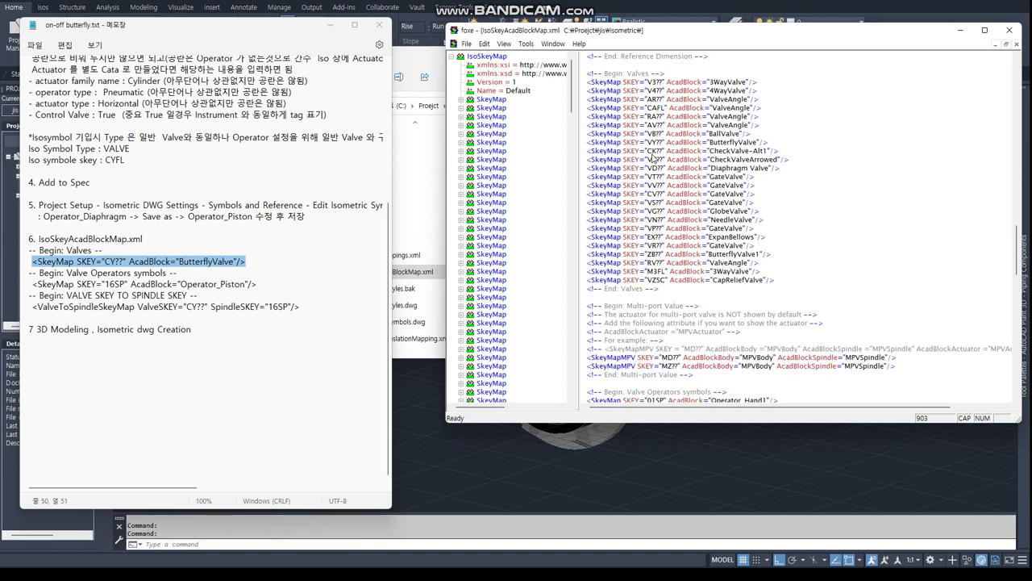
# Paste the ButterflyValve SkeyMap line after the VZSC CapReliefValve entry in Valves
pyautogui.click(784, 279)
pyautogui.press('Return')
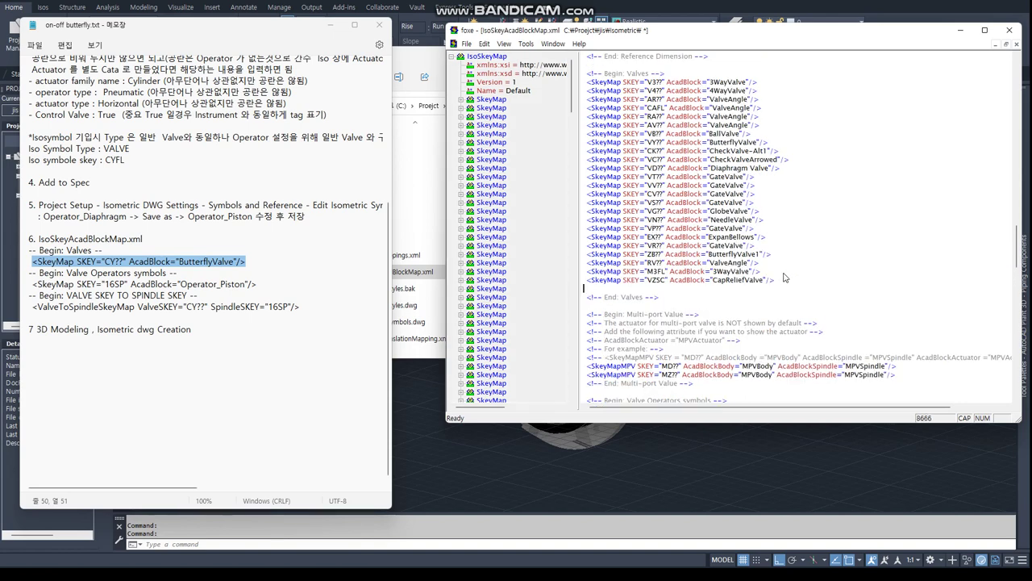
pyautogui.write('<SkeyMap SKEY="CY??" AcadBlock="ButterflyValve"/>')
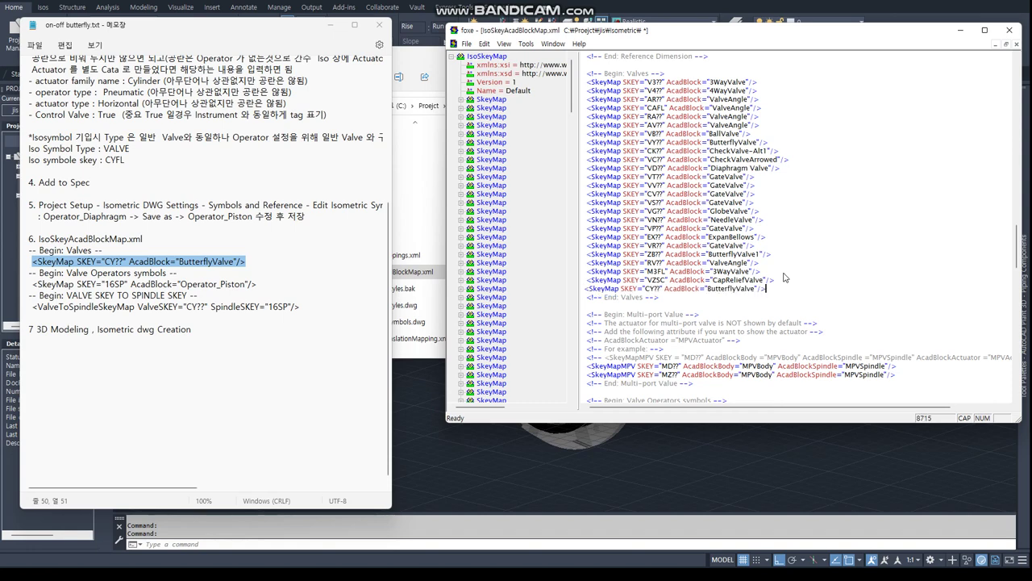
pyautogui.press('Home')
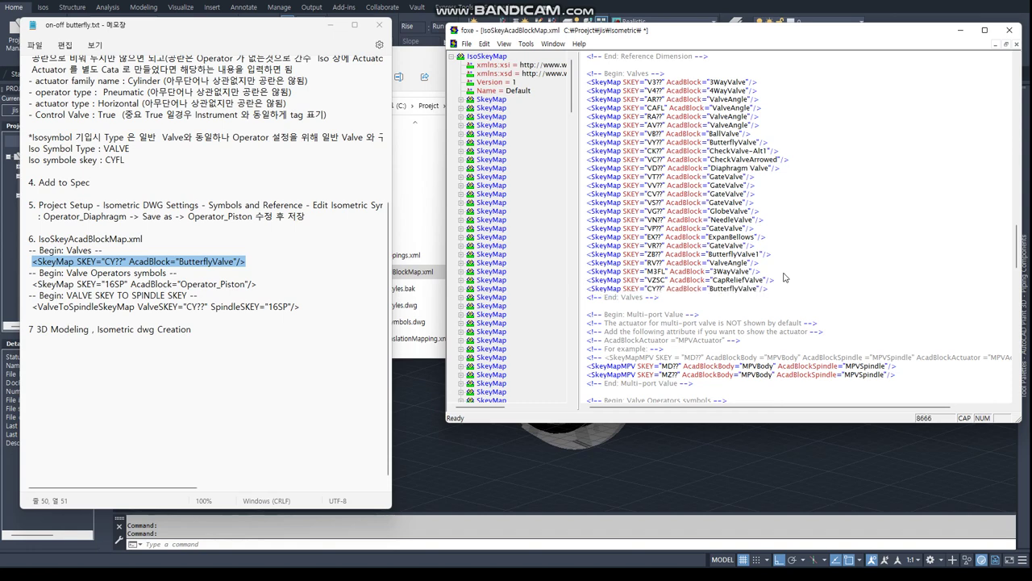
# Copy the 16SP Operator_Piston mapping from the notes and paste it after the 15SP entry
pyautogui.click(80, 284)
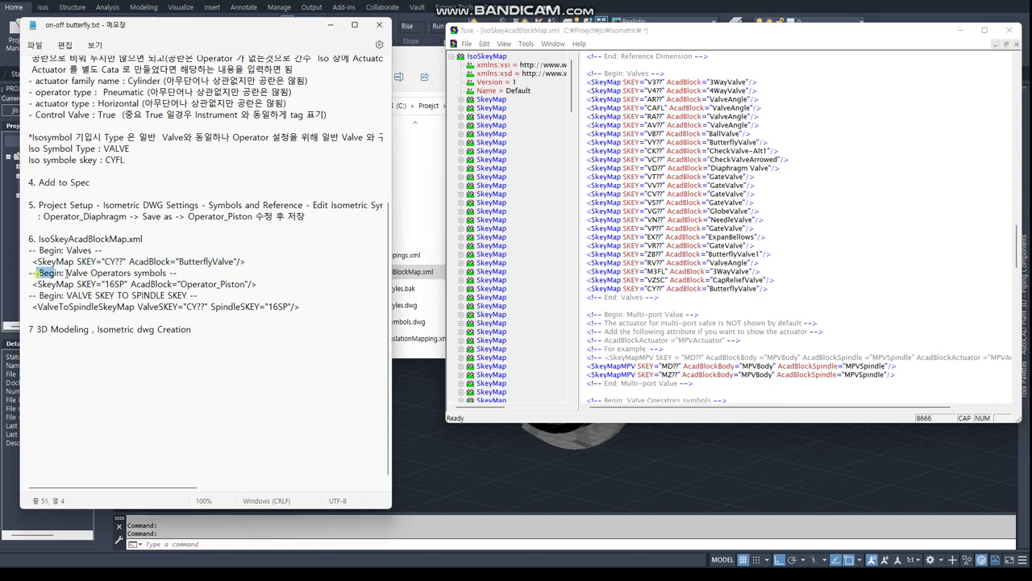
pyautogui.moveTo(36, 274); pyautogui.dragTo(176, 274)
pyautogui.click(73, 296)
pyautogui.moveTo(34, 284); pyautogui.dragTo(265, 287)
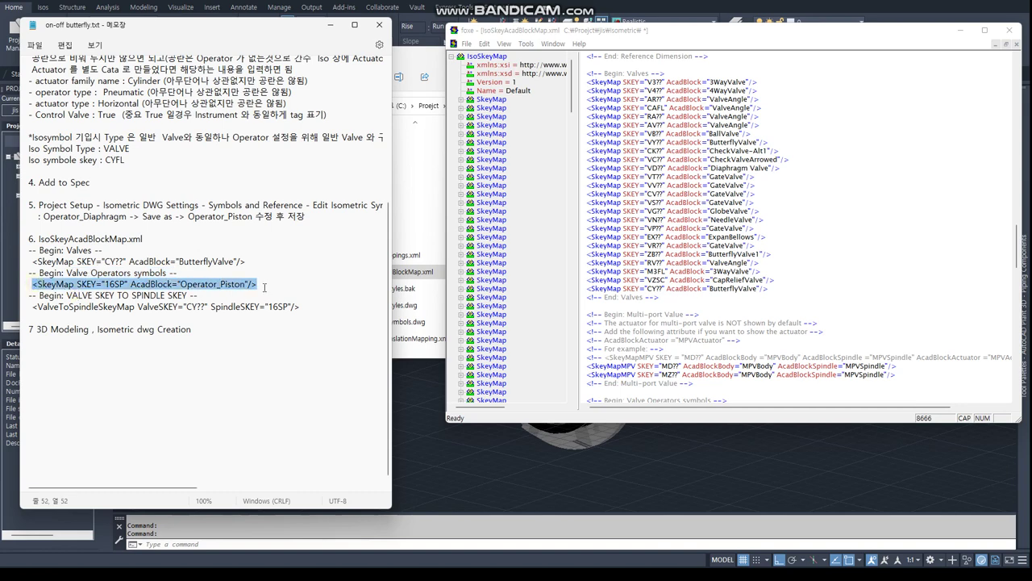
pyautogui.click(768, 316)
pyautogui.scroll(-5, 758, 310)
pyautogui.scroll(-5, 738, 294)
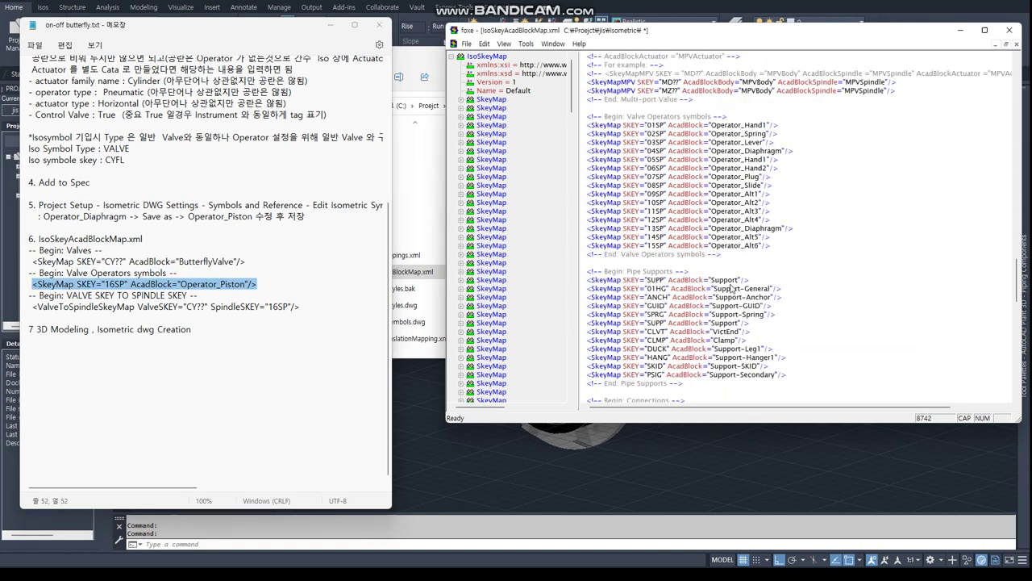
pyautogui.click(774, 251)
pyautogui.press('Return')
pyautogui.write('<SkeyMap SKEY="16SP" AcadBlock="Operator_Piston"/>')
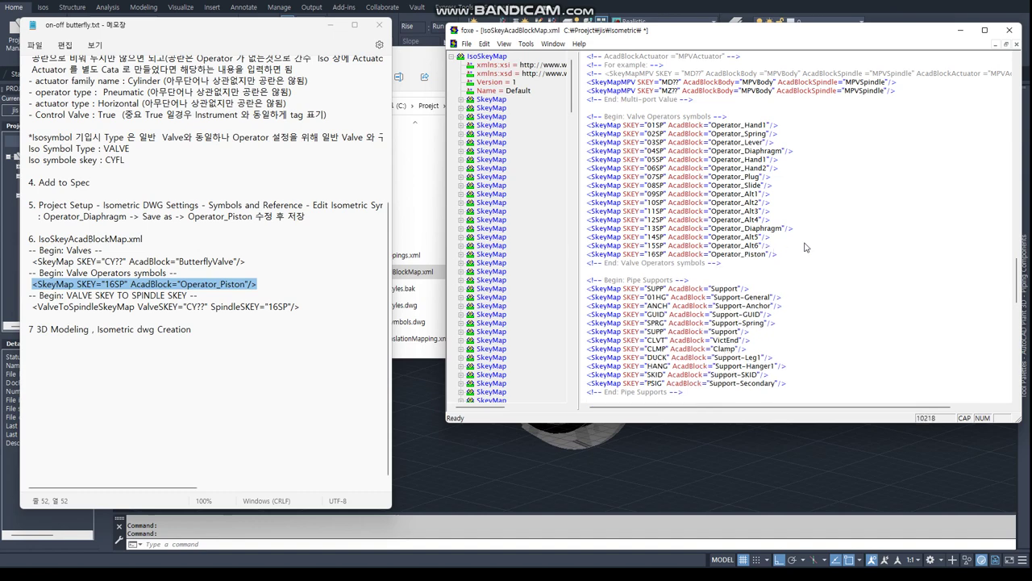
# Paste the CY?? to 16SP ValveToSpindleSkeyMap line after the M3FL entry
pyautogui.click(66, 317)
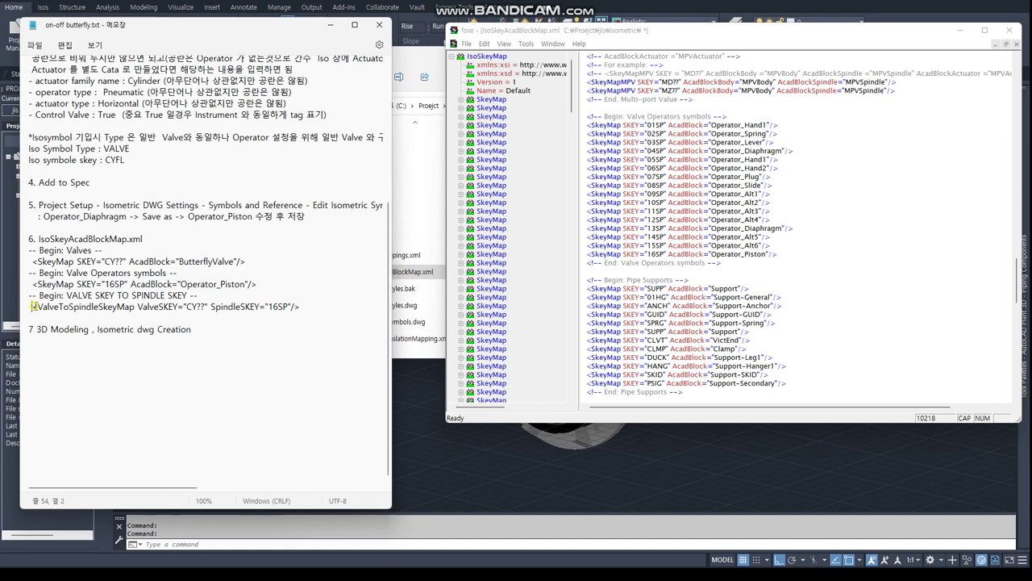
pyautogui.moveTo(33, 306); pyautogui.dragTo(307, 307)
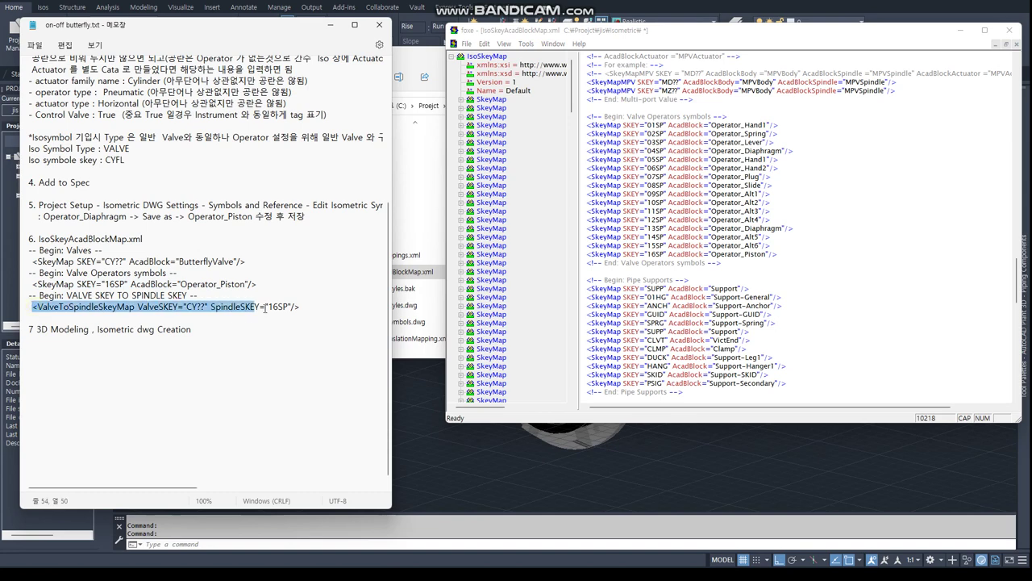
pyautogui.click(778, 282)
pyautogui.scroll(-4, 680, 298)
pyautogui.scroll(-6, 680, 299)
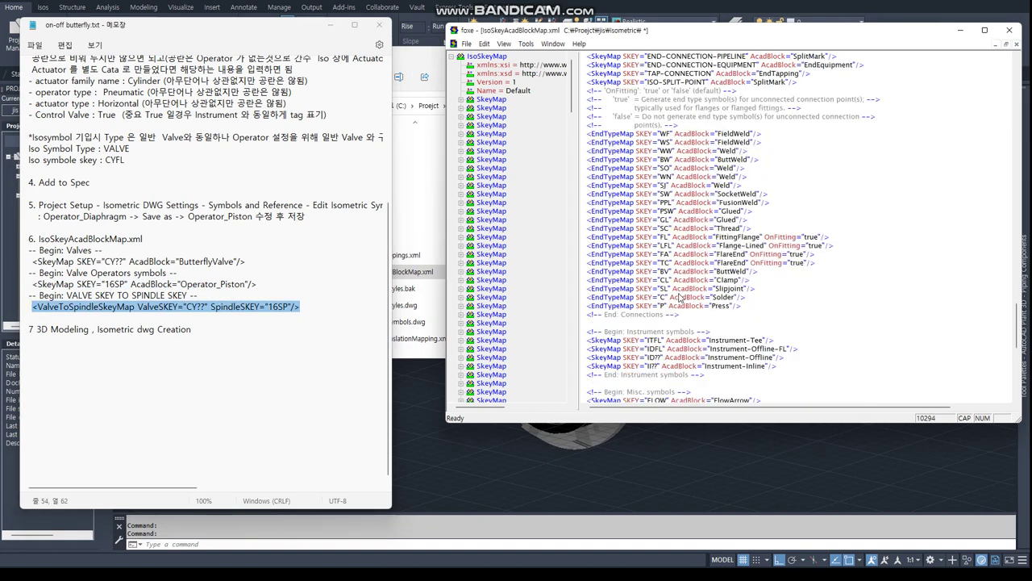
pyautogui.scroll(-4, 680, 298)
pyautogui.scroll(-5, 679, 299)
pyautogui.scroll(-3, 680, 298)
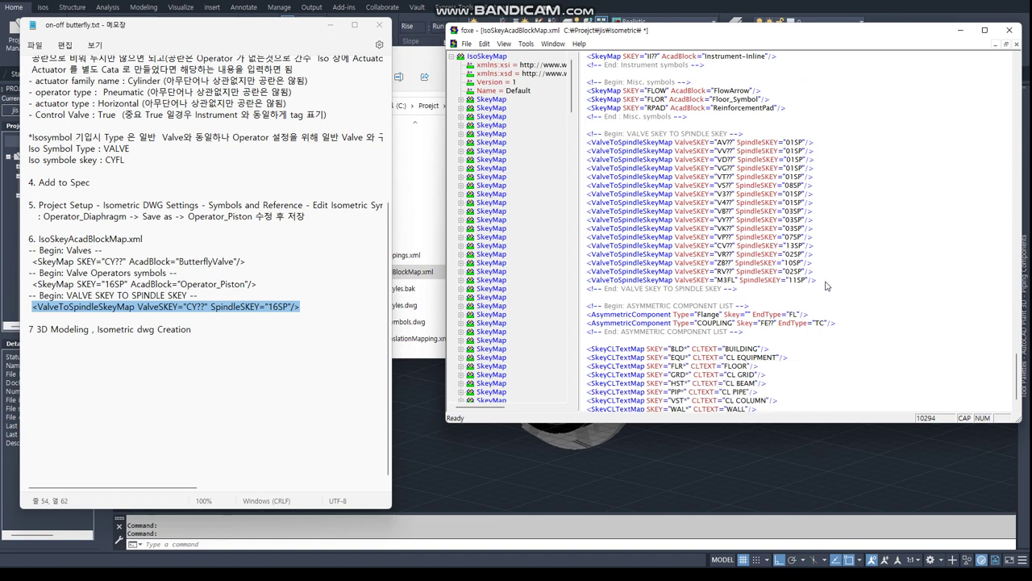
pyautogui.press('Return')
pyautogui.write('<ValveToSpindleSkeyMap ValveSKEY="CY??" SpindleSKEY="16SP"/>')
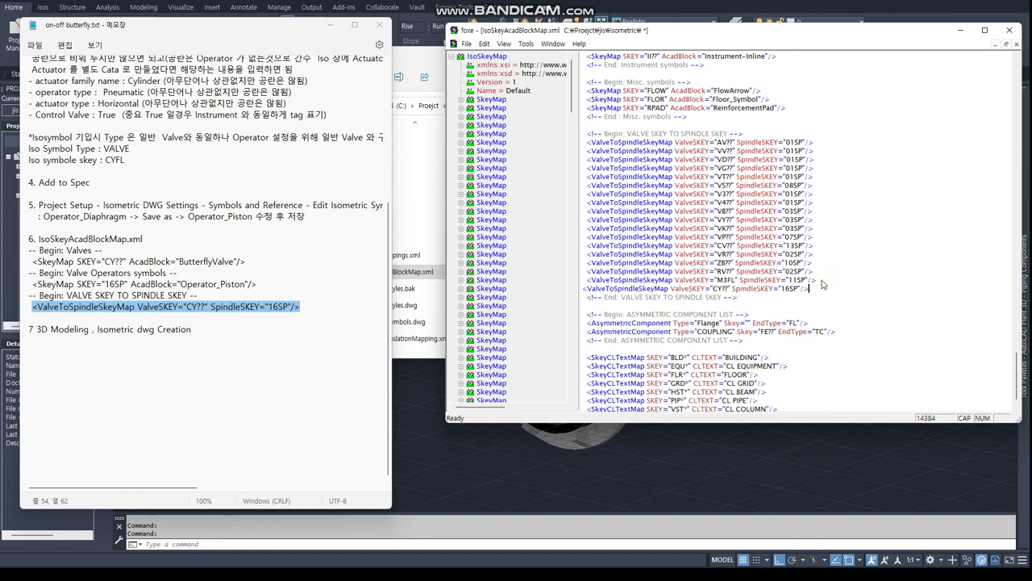
pyautogui.press('Home')
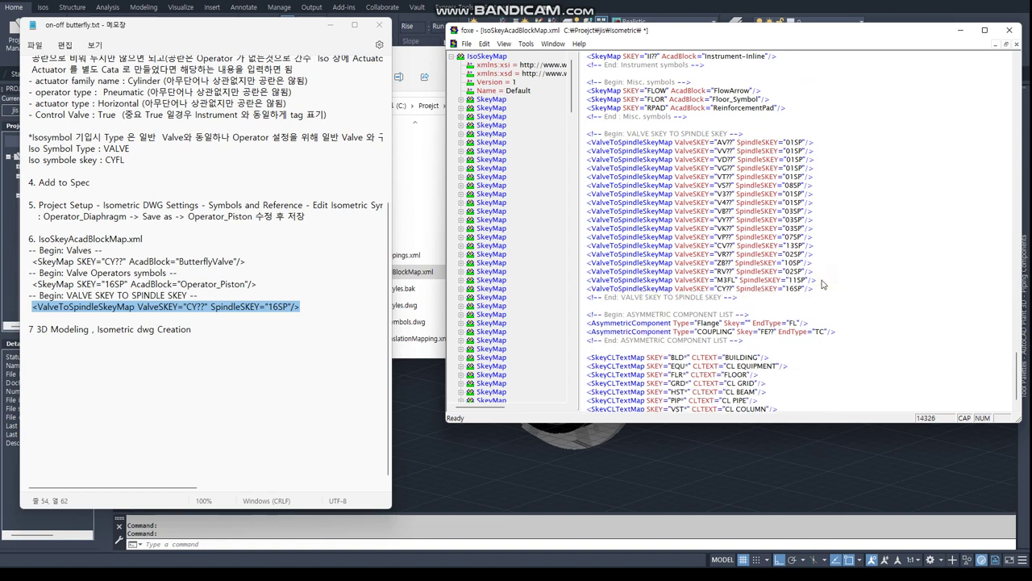
pyautogui.scroll(-2, 633, 339)
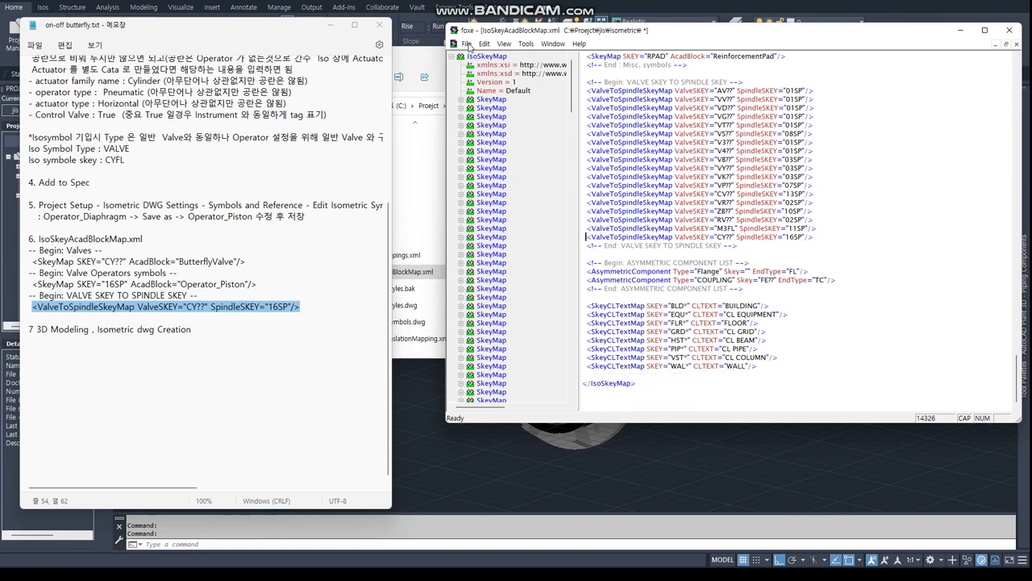
pyautogui.click(468, 44)
# Save IsoSkeyAcadBlockMap.xml and close the XML editor and file browser
pyautogui.click(492, 105)
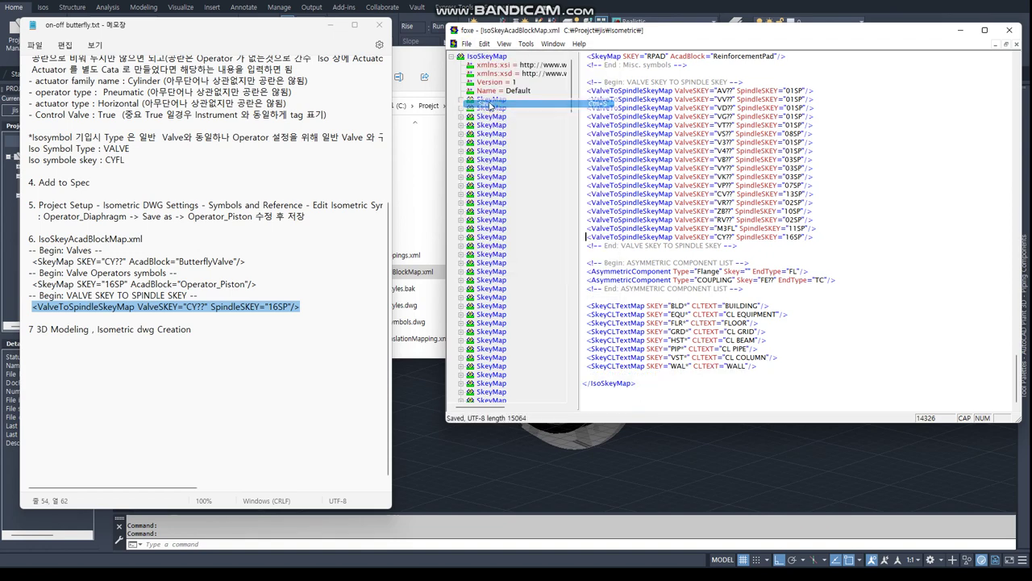
pyautogui.doubleClick(457, 36)
pyautogui.click(200, 346)
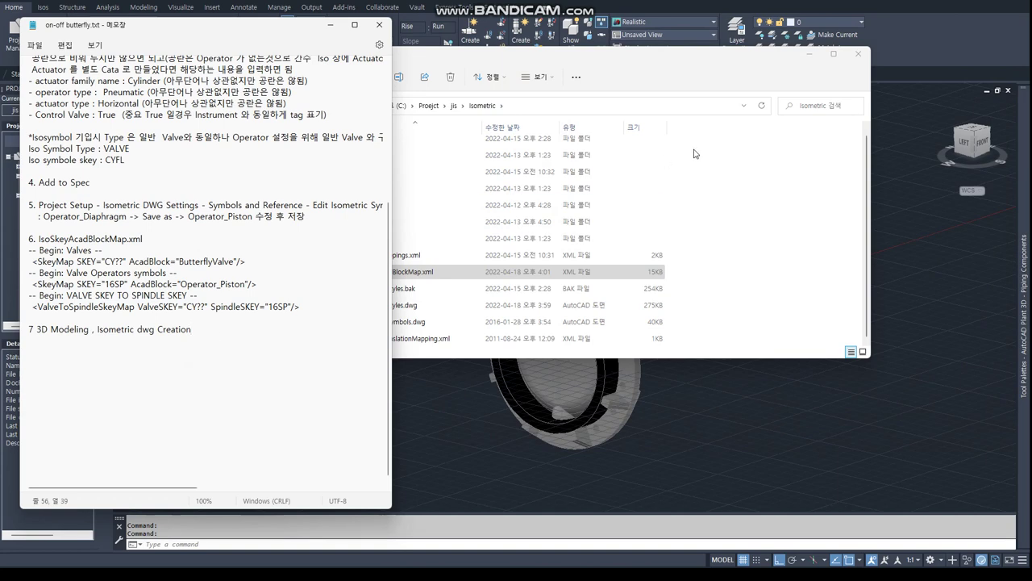
pyautogui.click(858, 53)
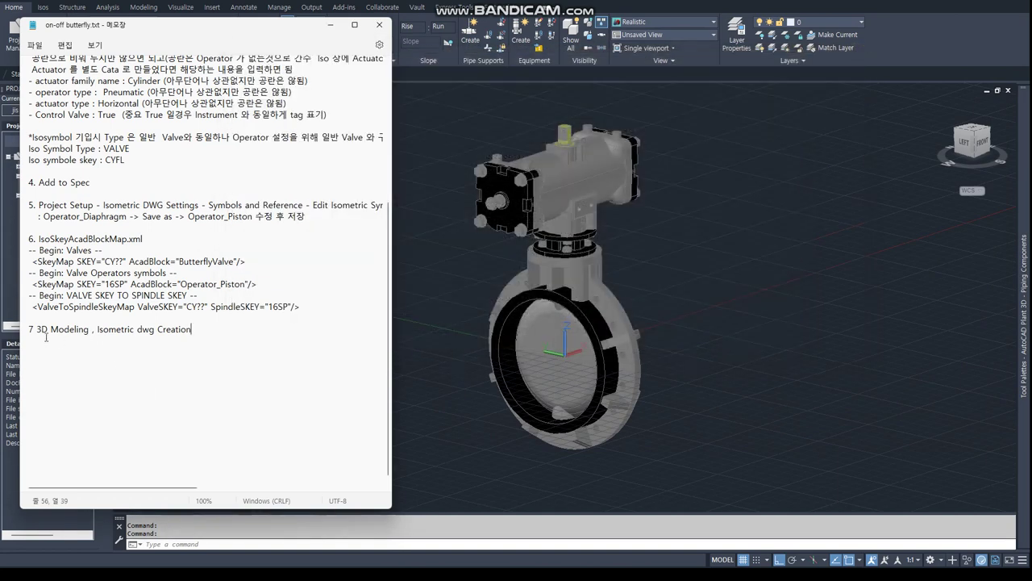
pyautogui.moveTo(29, 329); pyautogui.dragTo(192, 329)
pyautogui.hotkey('alt', 'Tab')
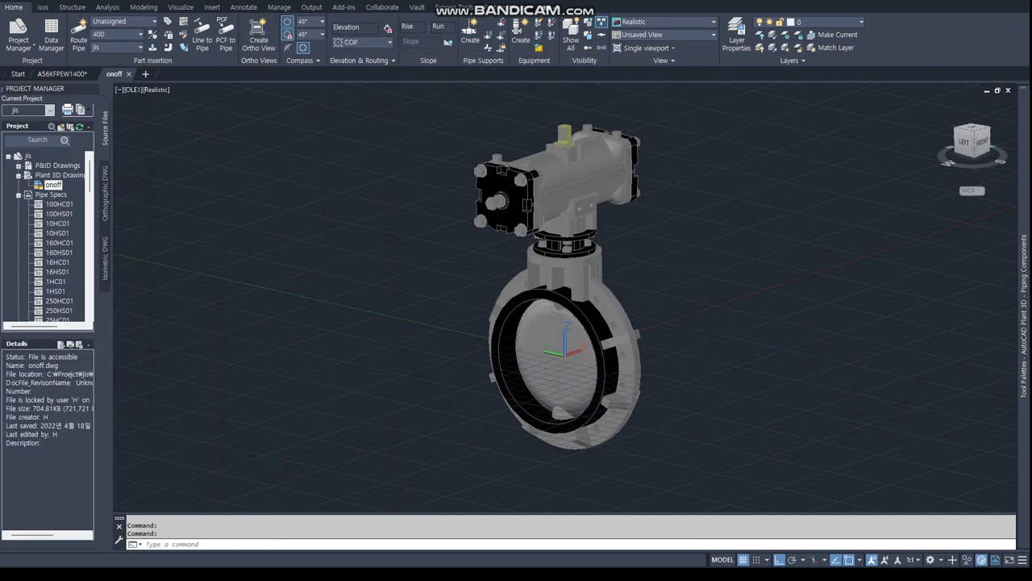
# Create a new drawing named PLAN.dwg under Plant 3D Drawings
pyautogui.click(61, 175)
pyautogui.rightClick(68, 175)
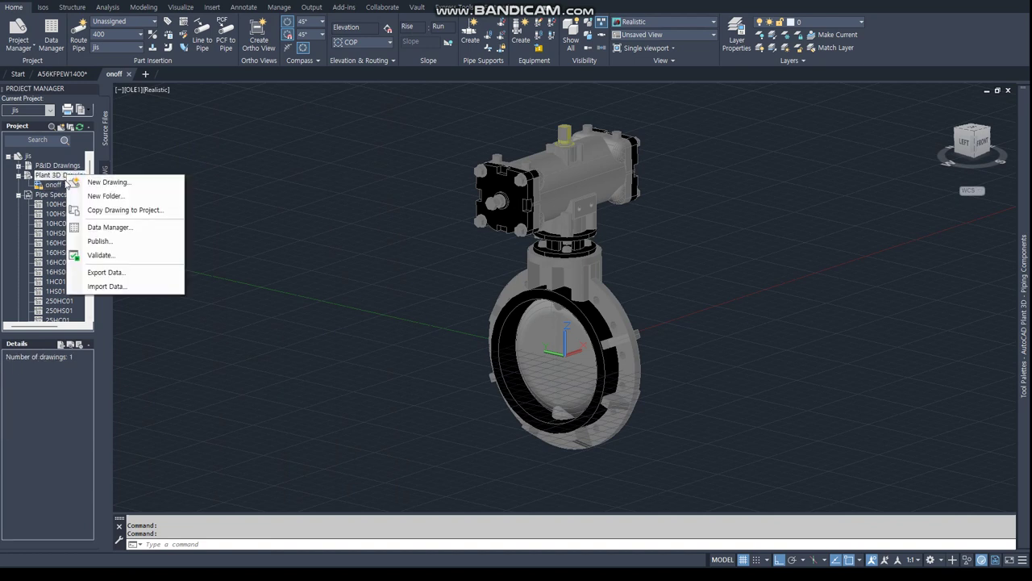
pyautogui.click(90, 184)
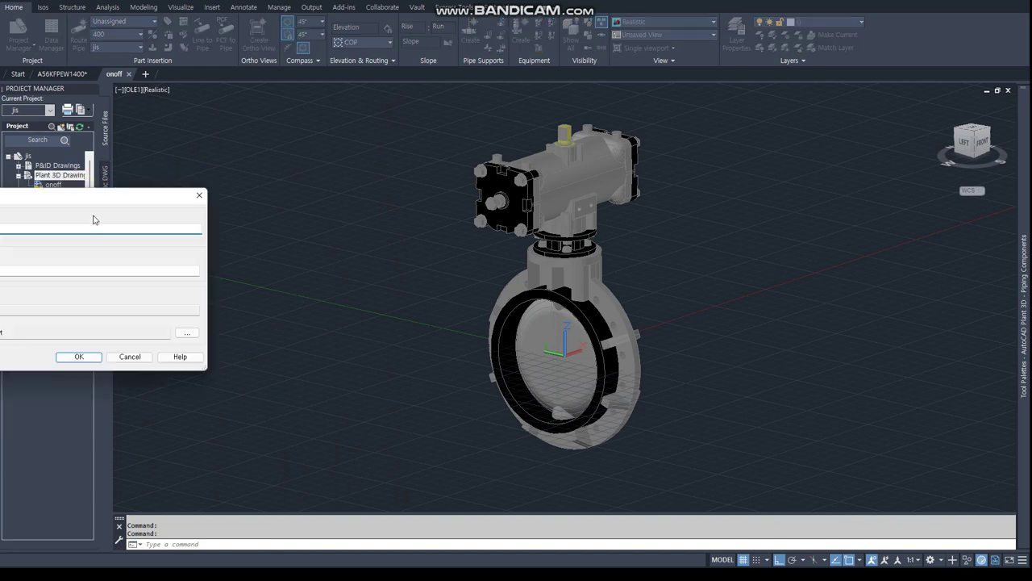
pyautogui.moveTo(92, 190); pyautogui.dragTo(414, 260)
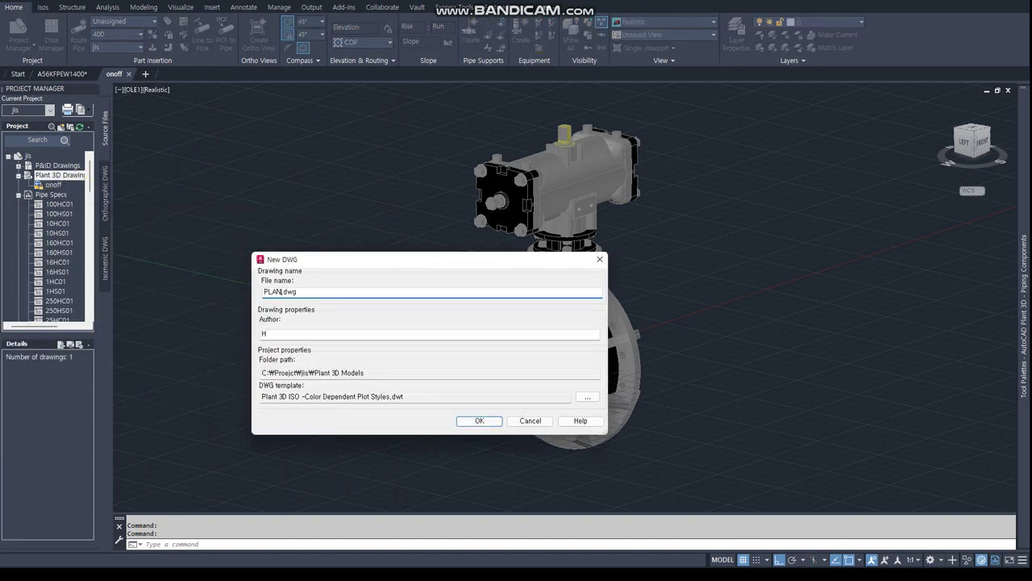
pyautogui.press('Return')
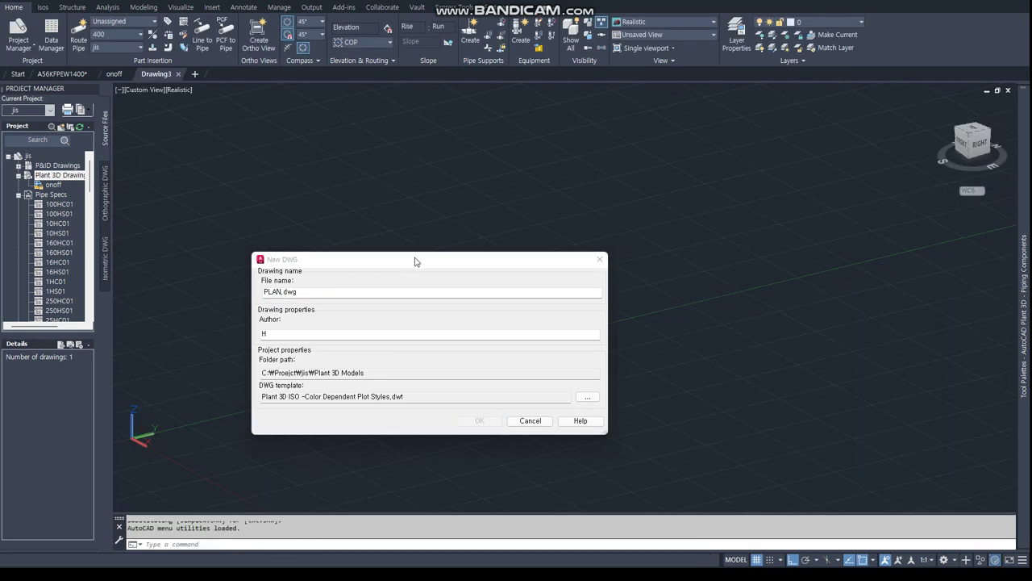
# Switch the pipe spec to jis and place ONOFF BUTTERFLY, which reports a missing symbol
pyautogui.click(107, 34)
pyautogui.click(107, 34)
pyautogui.click(107, 45)
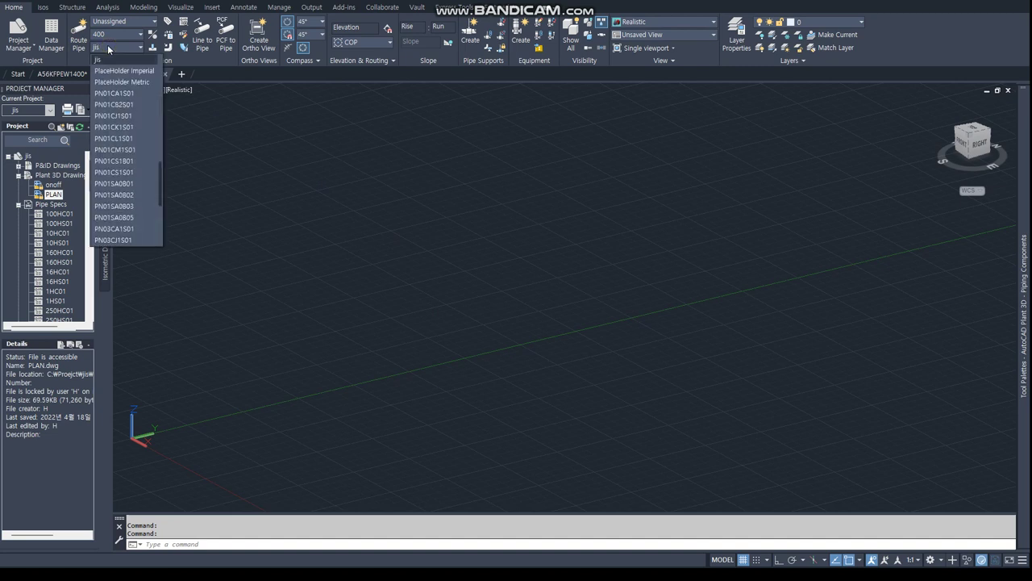
pyautogui.click(117, 122)
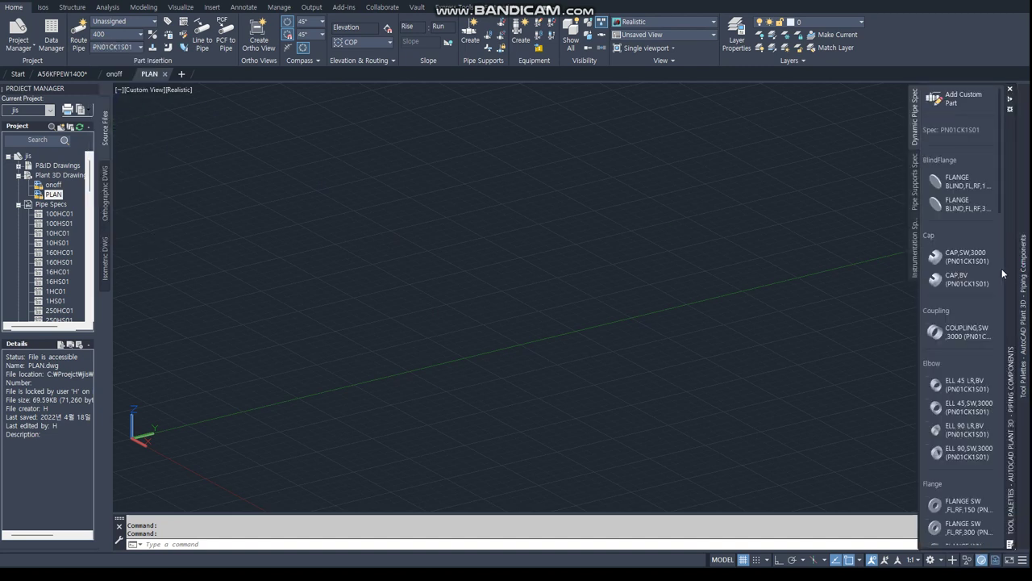
pyautogui.click(117, 47)
pyautogui.scroll(5, 117, 137)
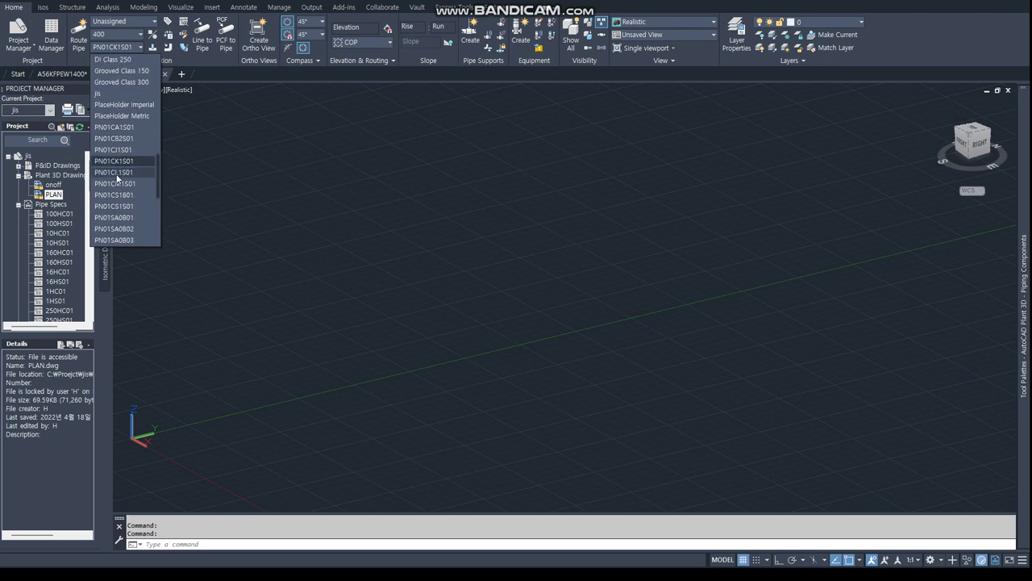
pyautogui.click(106, 100)
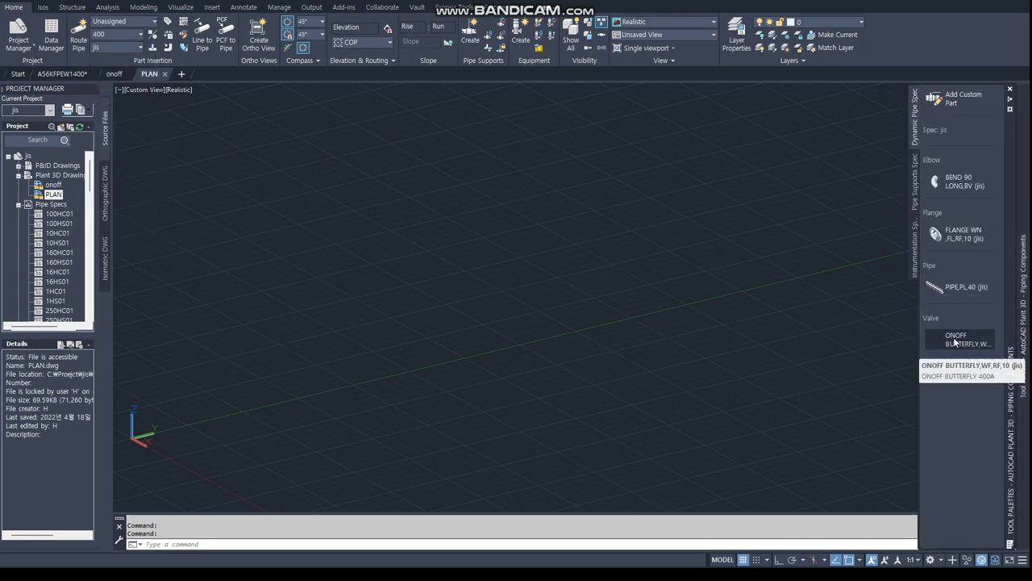
pyautogui.click(953, 342)
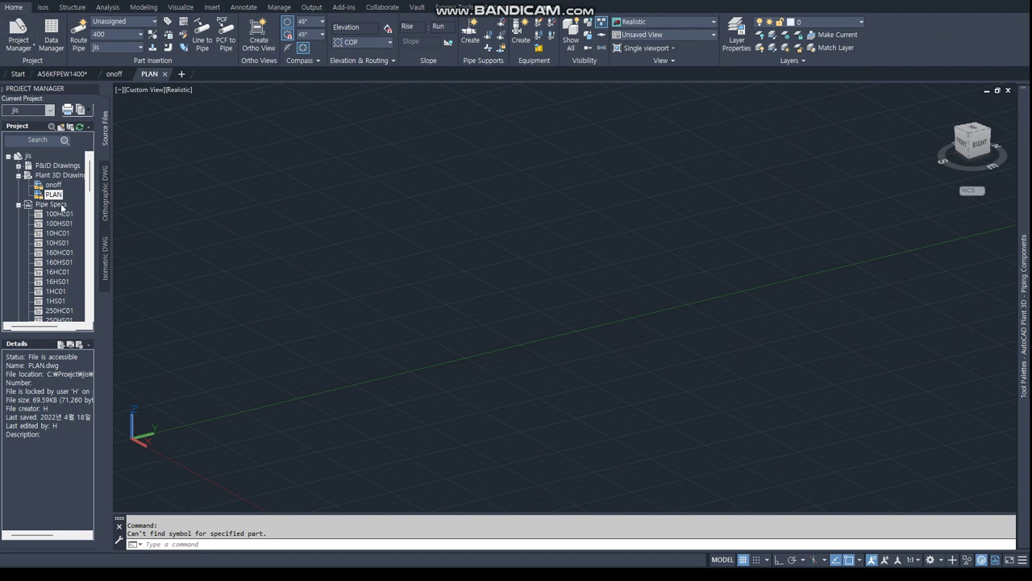
# Run QUIT and decline saving changes to close the drawing
pyautogui.write('QUIT')
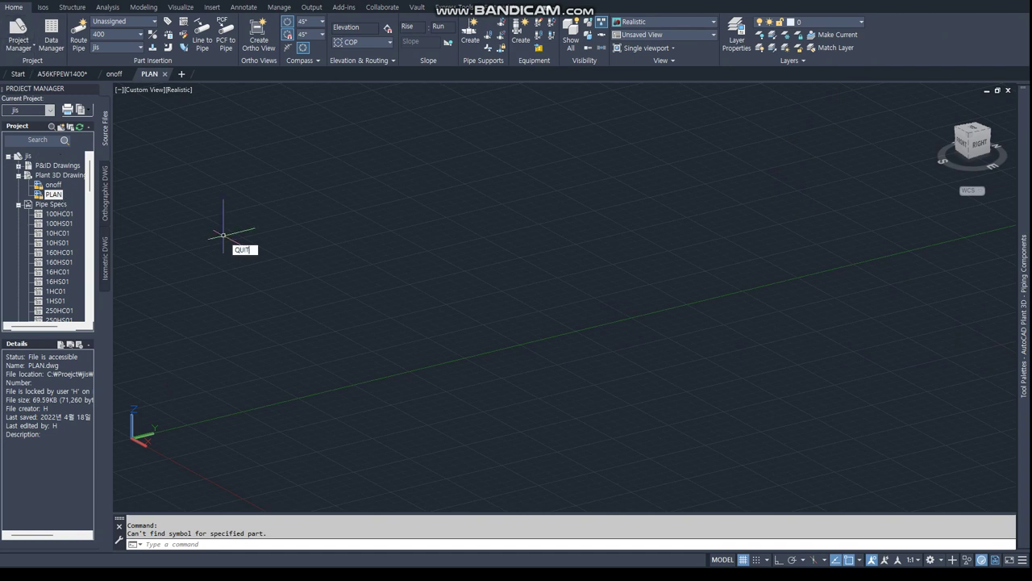
pyautogui.press('Return')
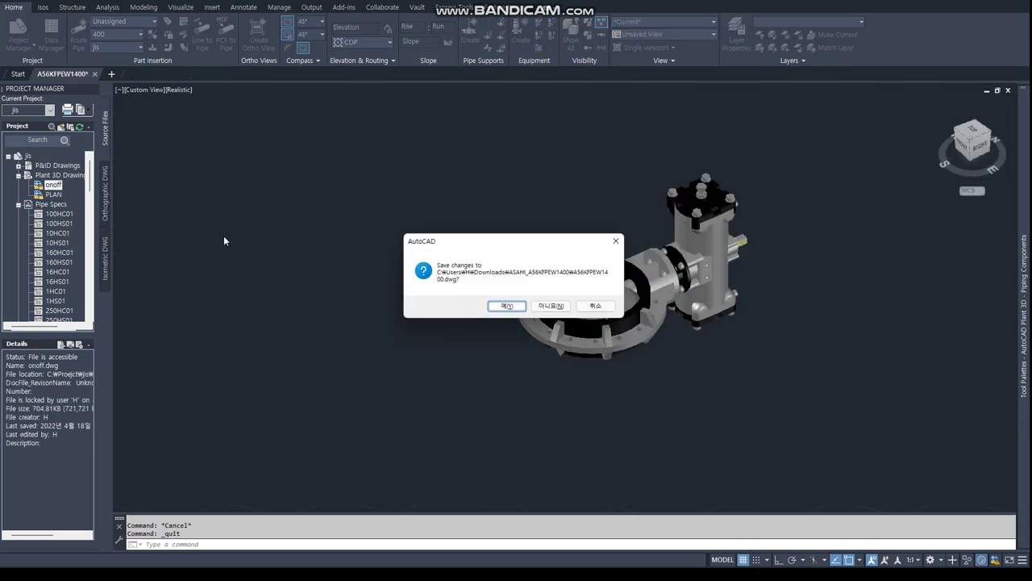
pyautogui.press('Tab')
pyautogui.press('Return')
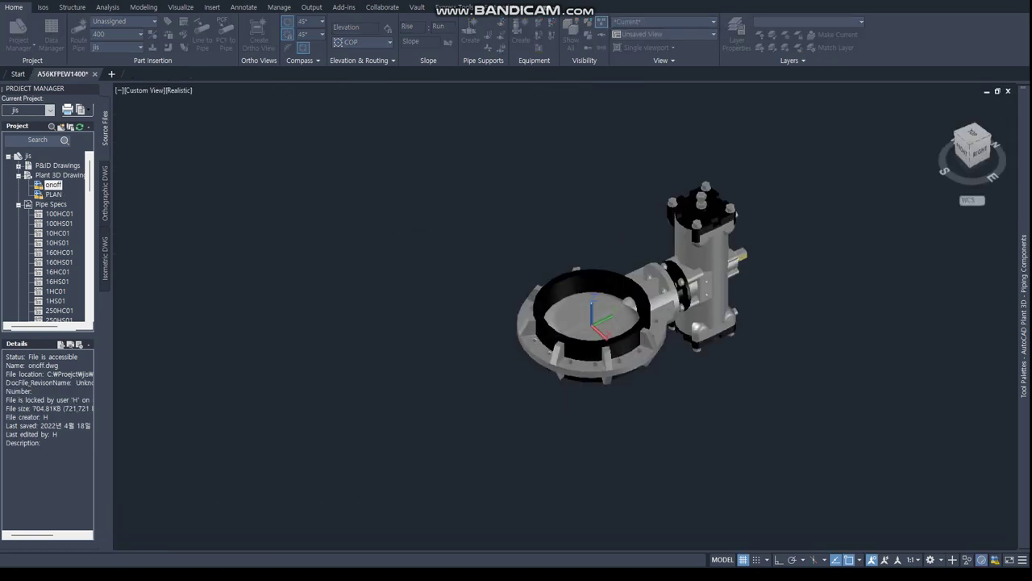
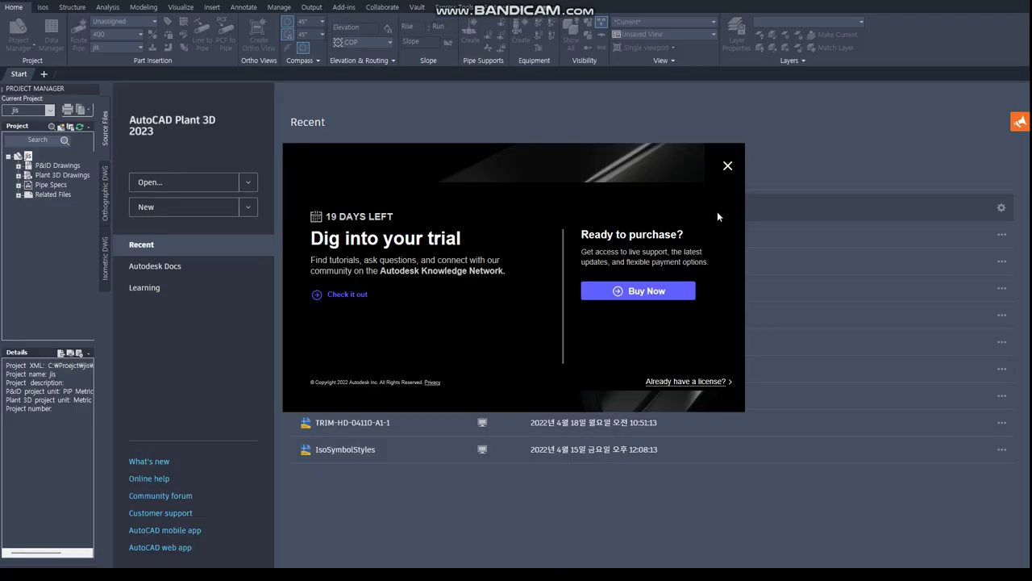
# Dismiss the trial prompt and open the PLAN drawing from Project Manager
pyautogui.click(726, 167)
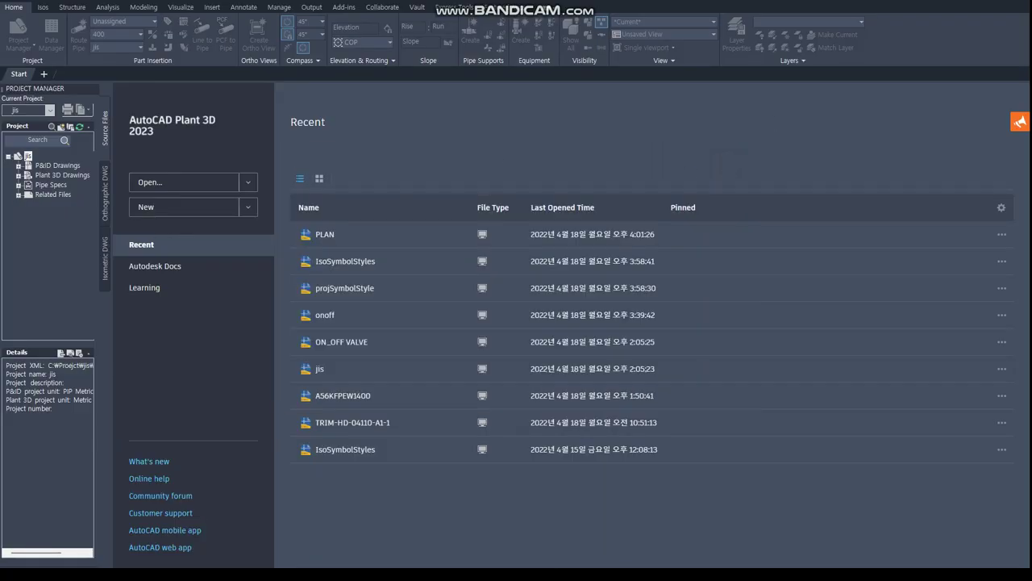
pyautogui.click(19, 177)
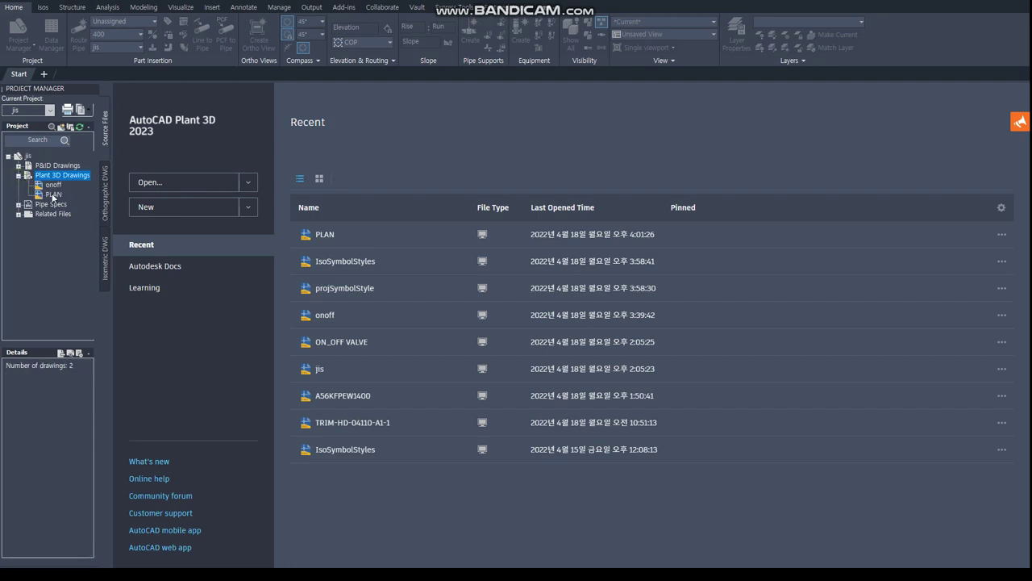
pyautogui.click(51, 196)
pyautogui.doubleClick(48, 196)
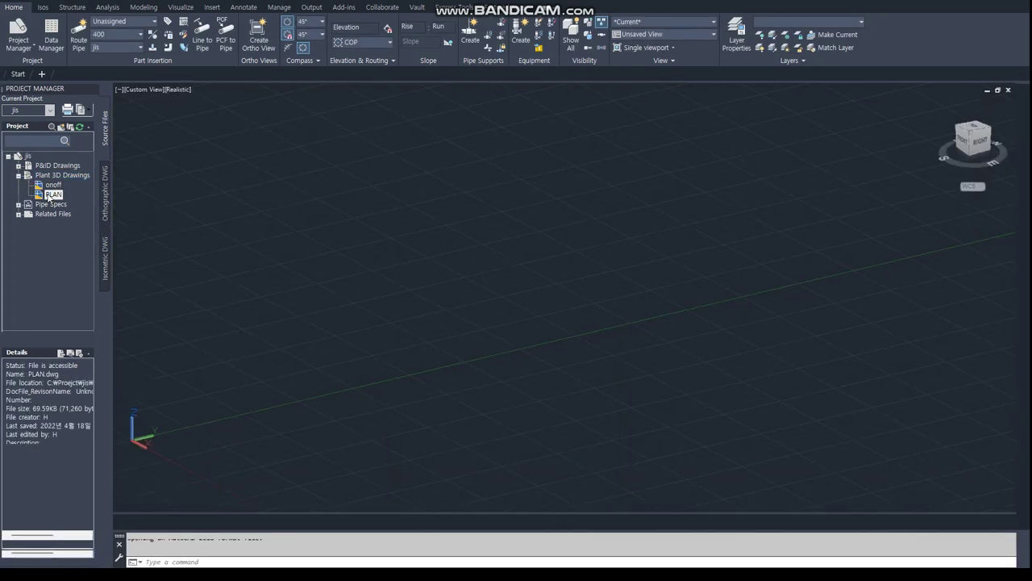
pyautogui.moveTo(484, 255); pyautogui.dragTo(504, 291, button='middle')
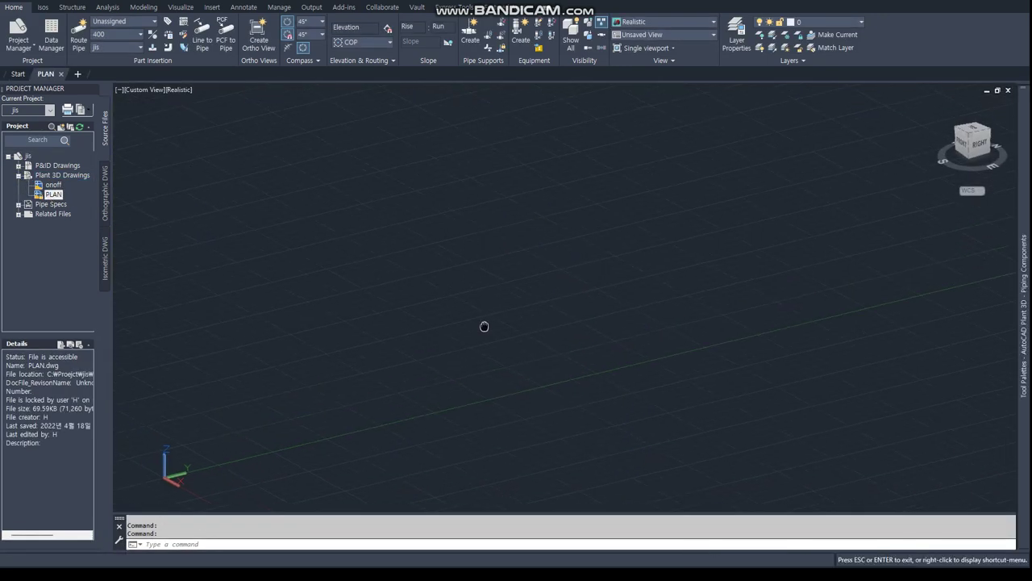
# Set the pipe spec to jis with size 400 and start Route Pipe
pyautogui.click(141, 50)
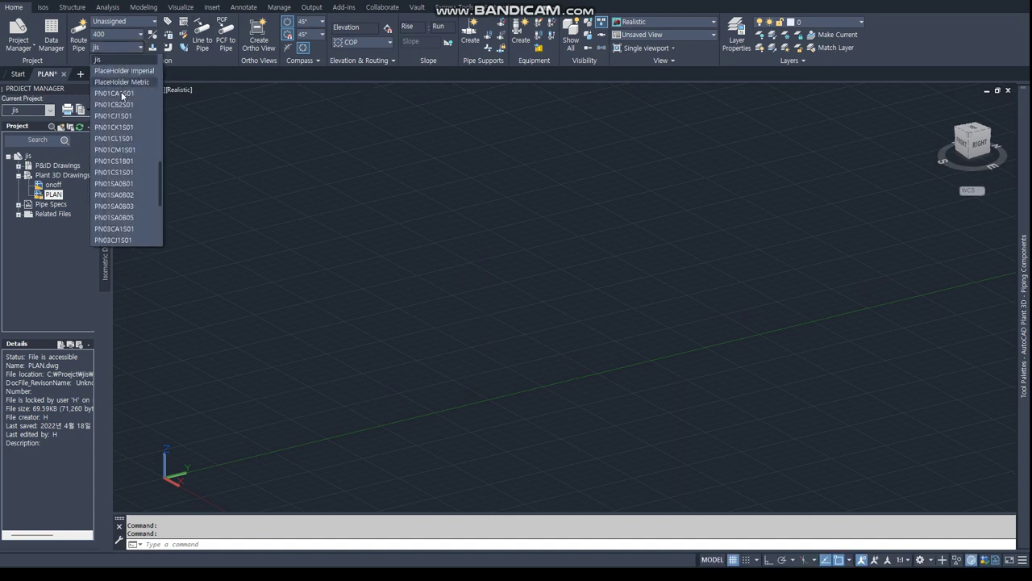
pyautogui.click(120, 97)
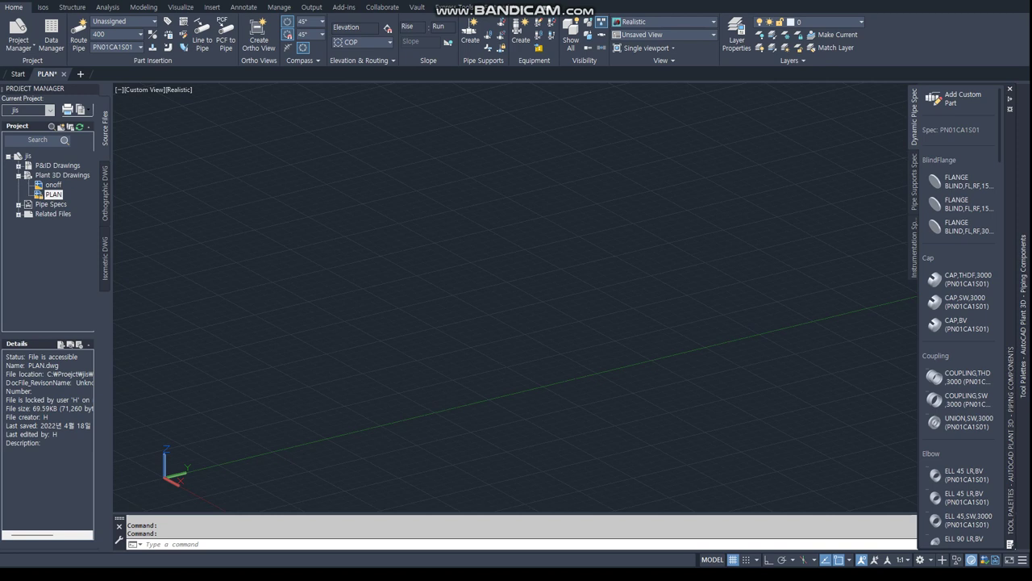
pyautogui.click(120, 34)
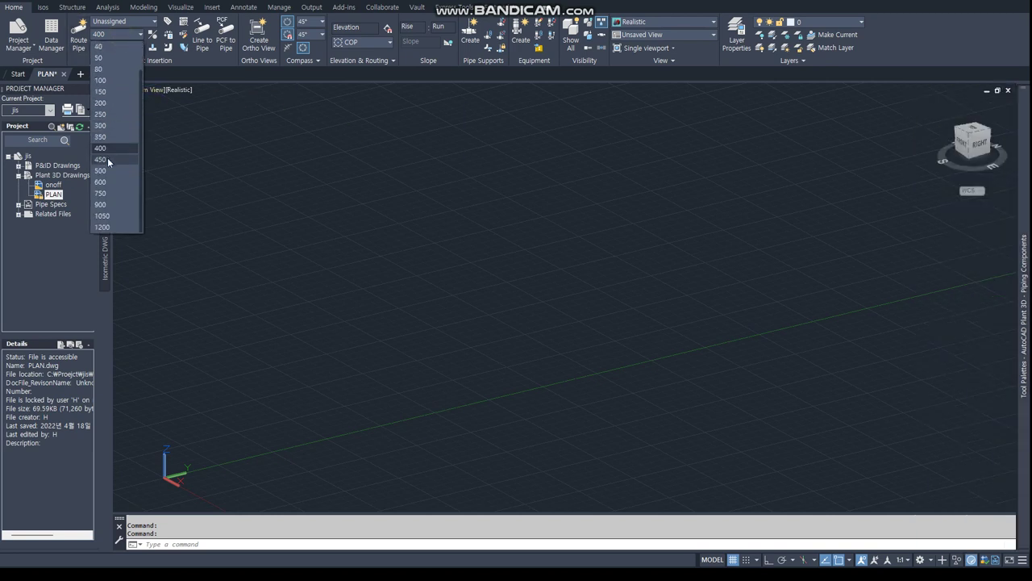
pyautogui.click(123, 34)
pyautogui.click(112, 48)
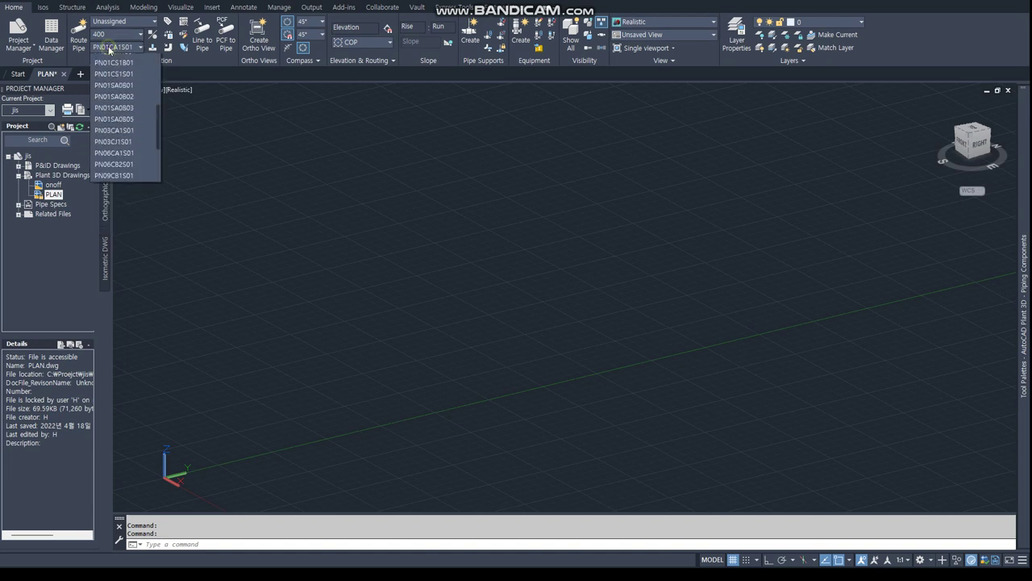
pyautogui.scroll(3, 129, 100)
pyautogui.click(111, 129)
pyautogui.moveTo(1024, 314)
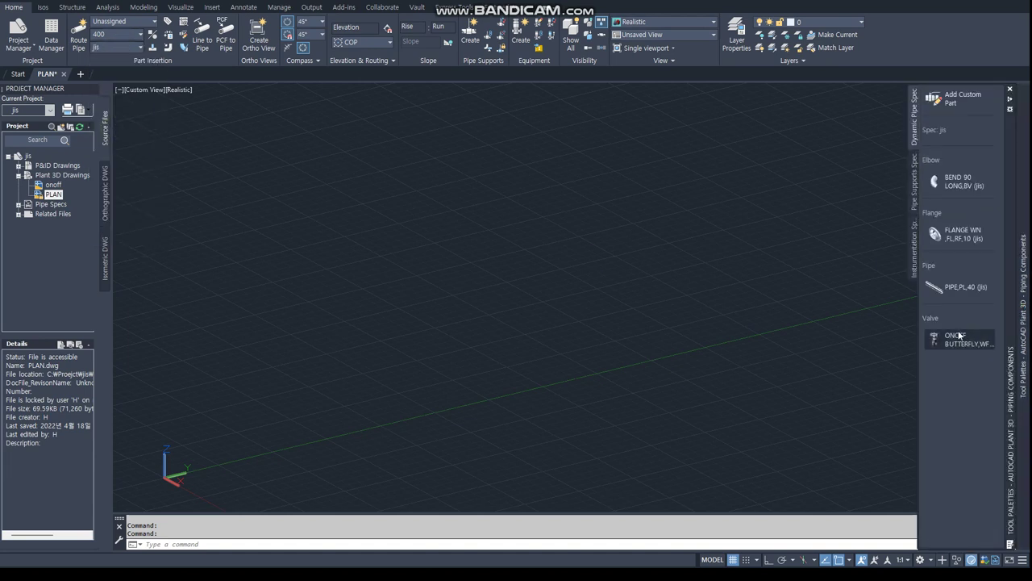
pyautogui.click(959, 286)
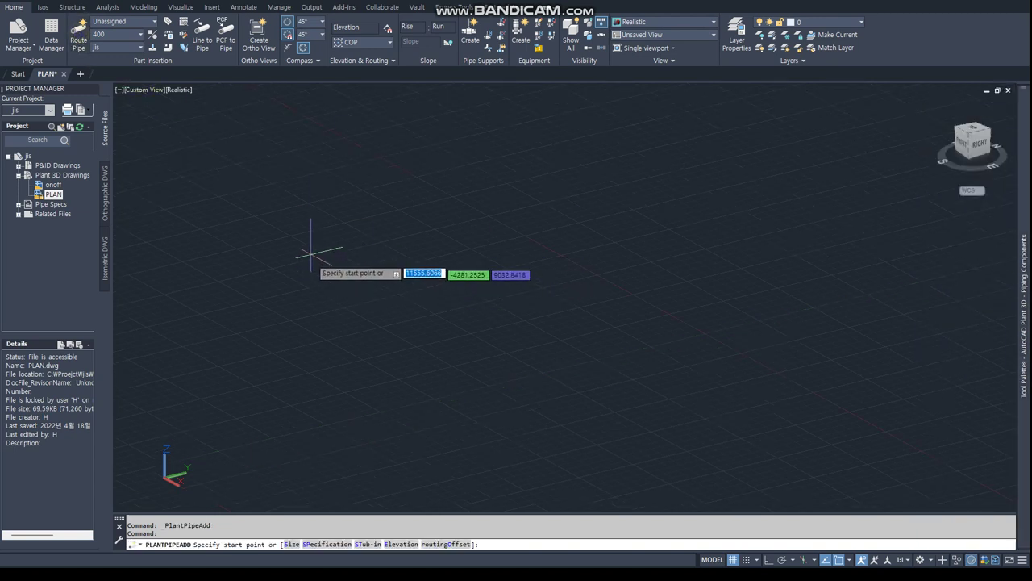
# Route a horizontal pipe that turns upward through one elbow into a vertical run
pyautogui.click(282, 324)
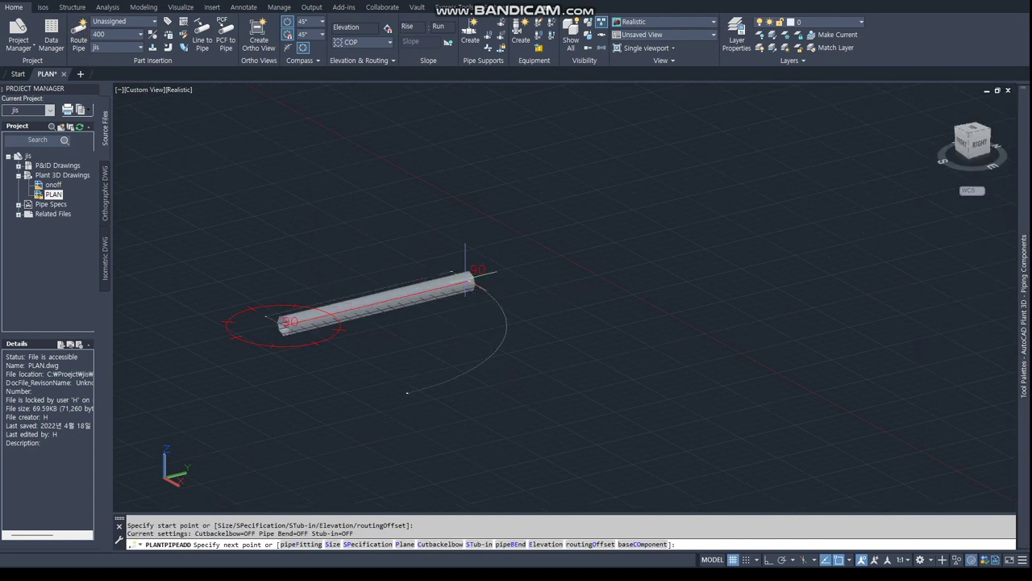
pyautogui.click(469, 278)
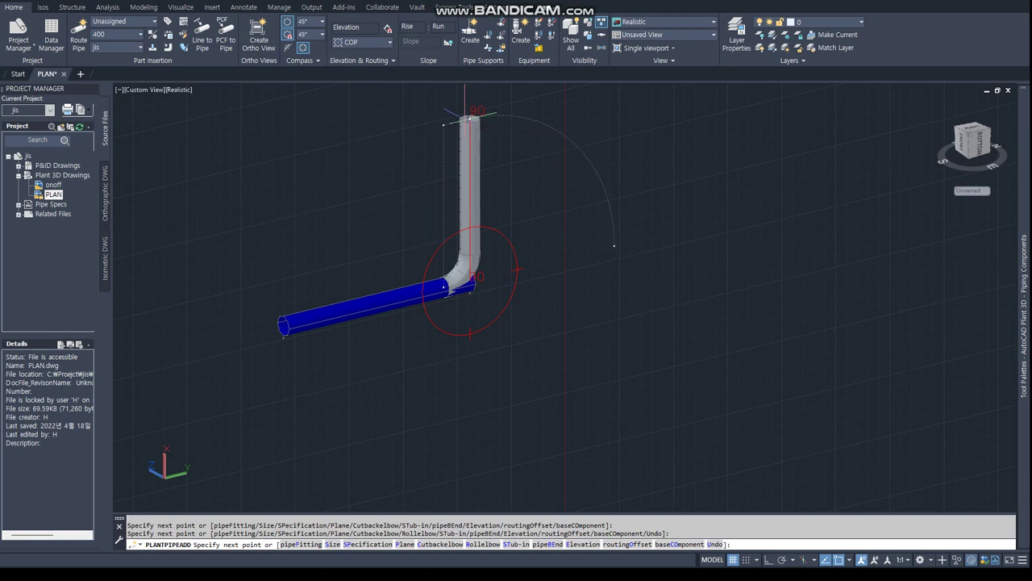
pyautogui.click(469, 121)
pyautogui.press('Escape')
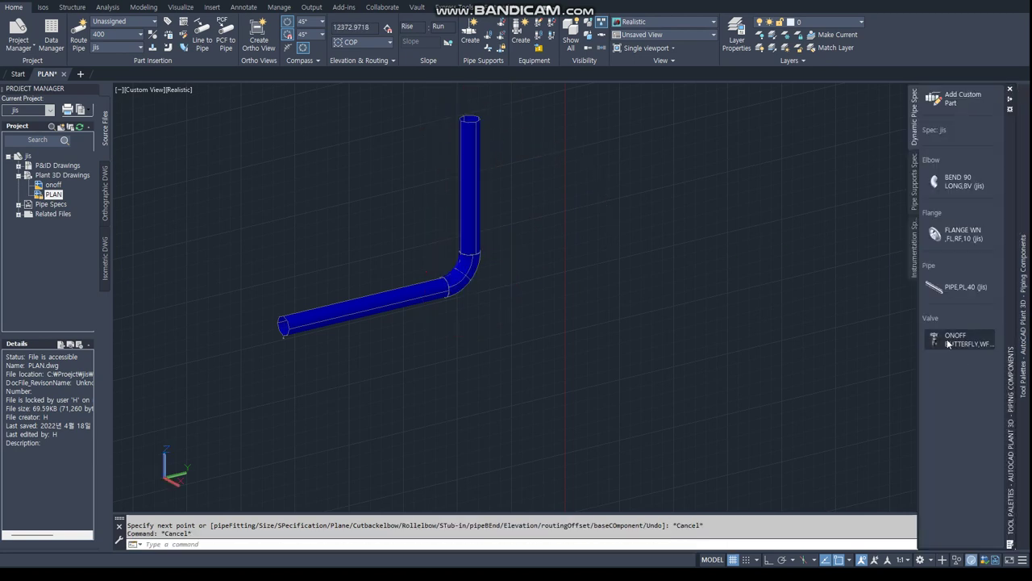
# Insert three ONOFF butterfly valves along the horizontal pipe at default rotation
pyautogui.click(960, 338)
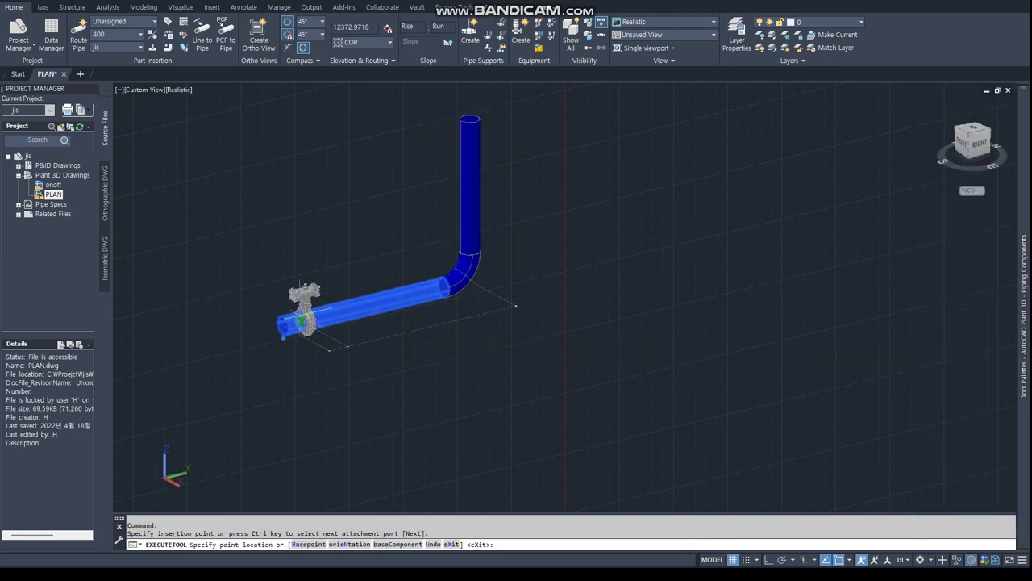
pyautogui.click(301, 320)
pyautogui.press('Return')
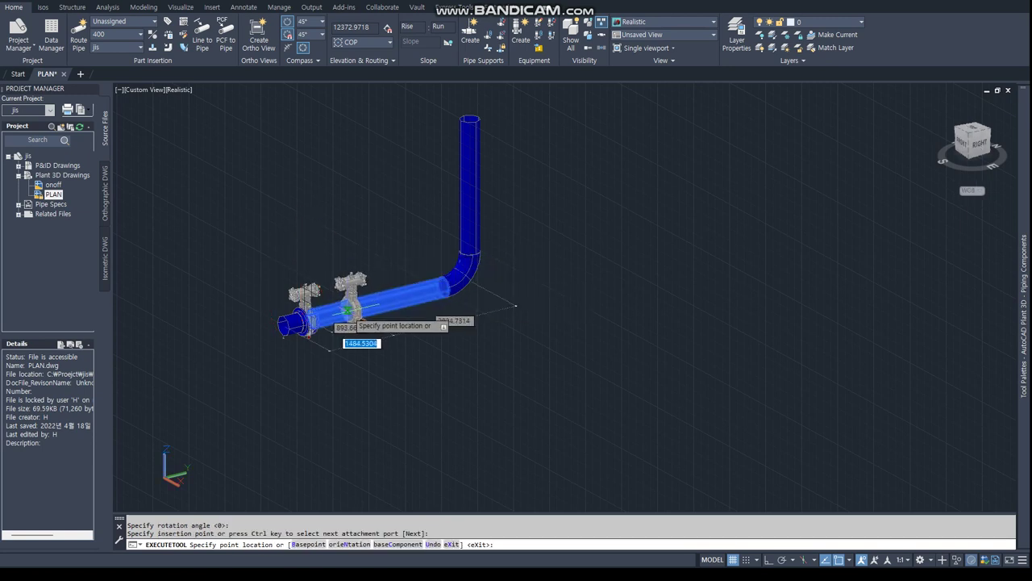
pyautogui.click(353, 309)
pyautogui.press('Return')
pyautogui.click(400, 298)
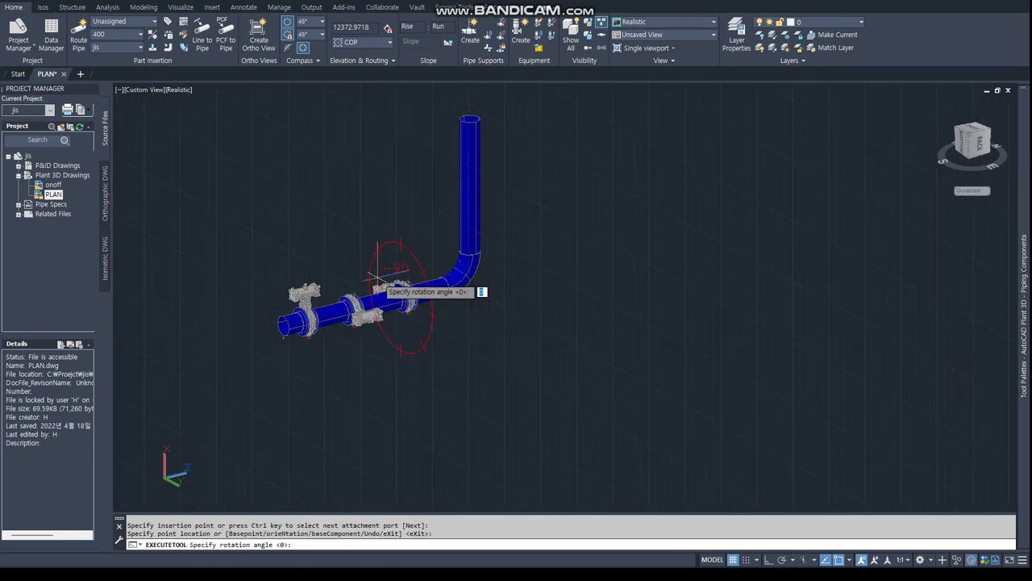
pyautogui.press('Return')
# Insert three more ONOFF butterfly valves up the vertical pipe at default rotation
pyautogui.click(471, 232)
pyautogui.press('Return')
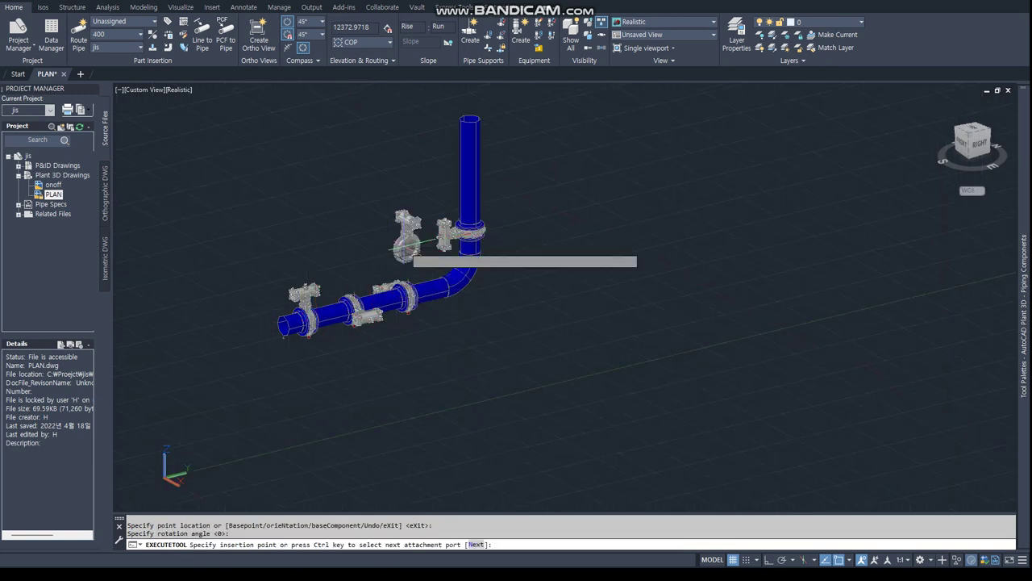
pyautogui.click(471, 192)
pyautogui.press('Return')
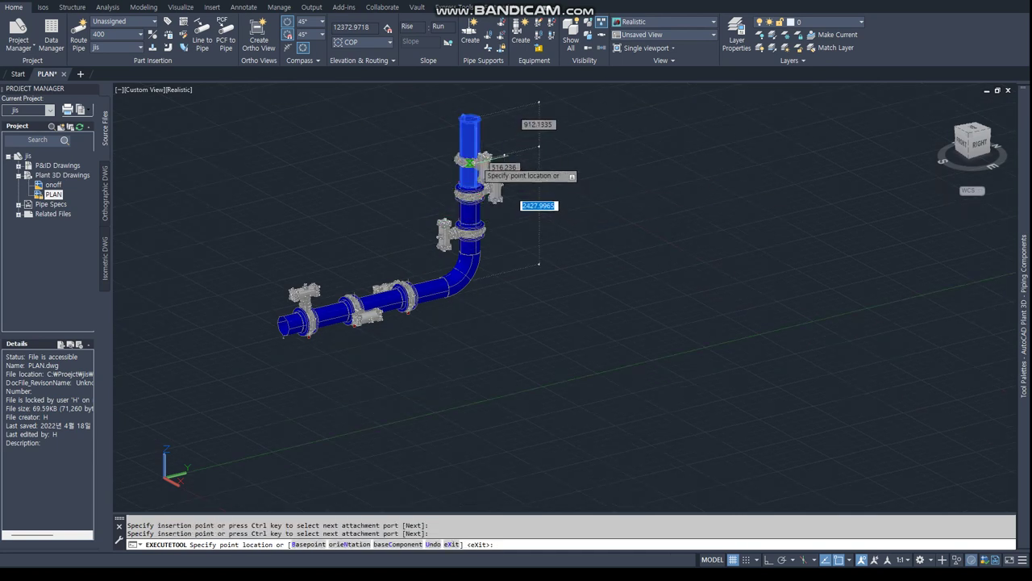
pyautogui.click(471, 148)
pyautogui.press('Return')
pyautogui.press('Escape')
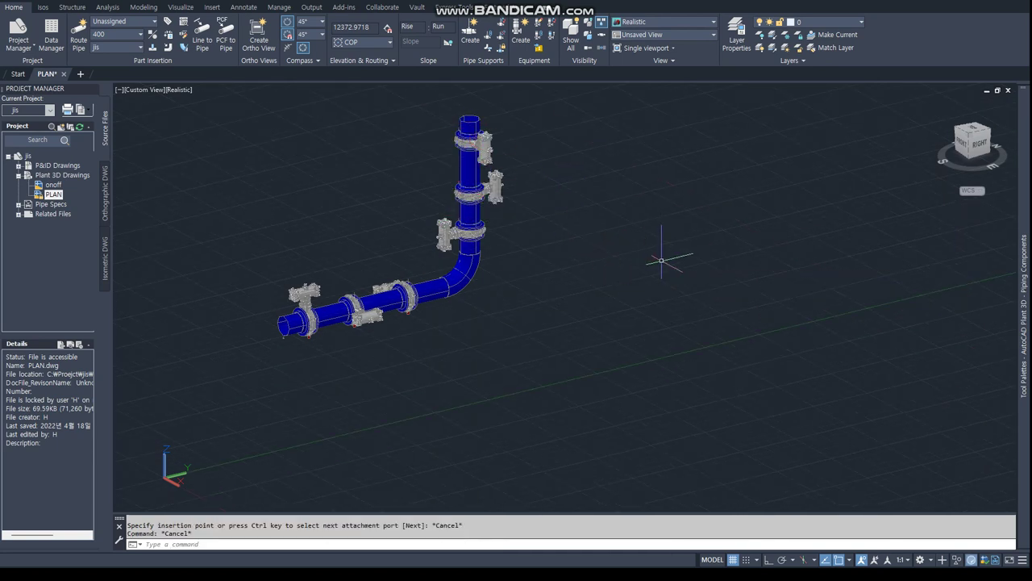
# Check the valved pipe from top, left and isometric ViewCube views
pyautogui.write('PLA')
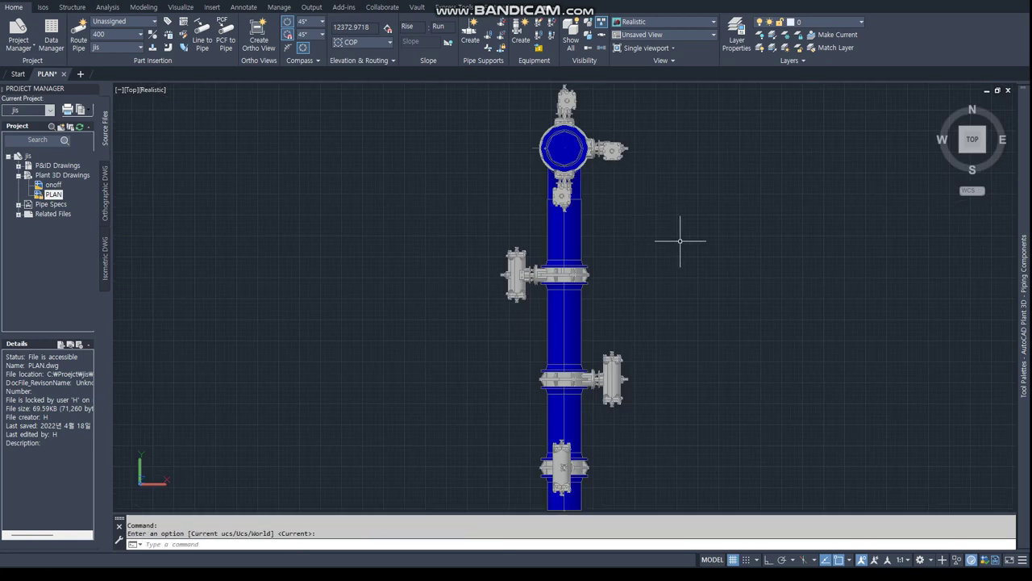
pyautogui.click(961, 149)
pyautogui.click(962, 150)
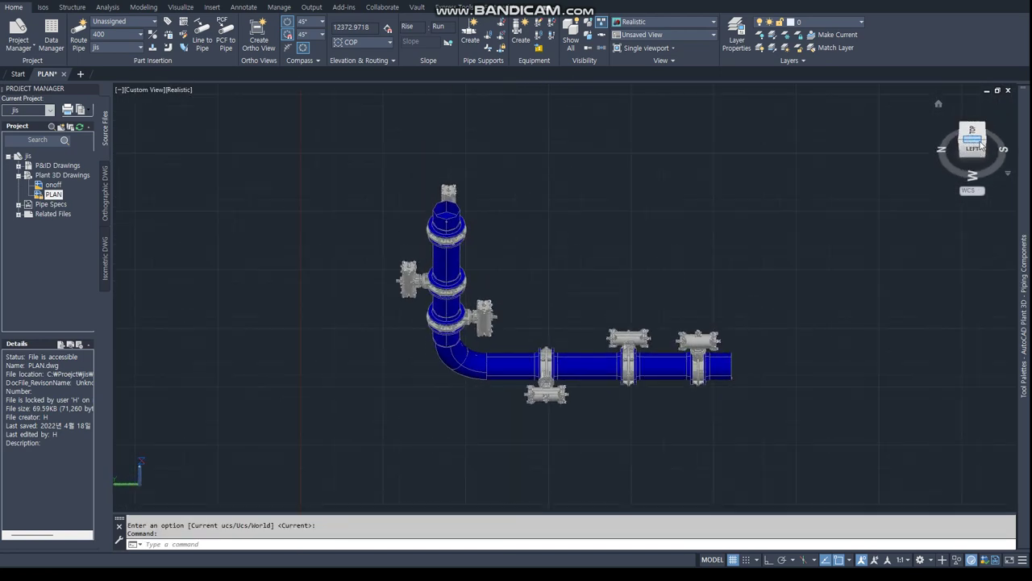
pyautogui.click(986, 142)
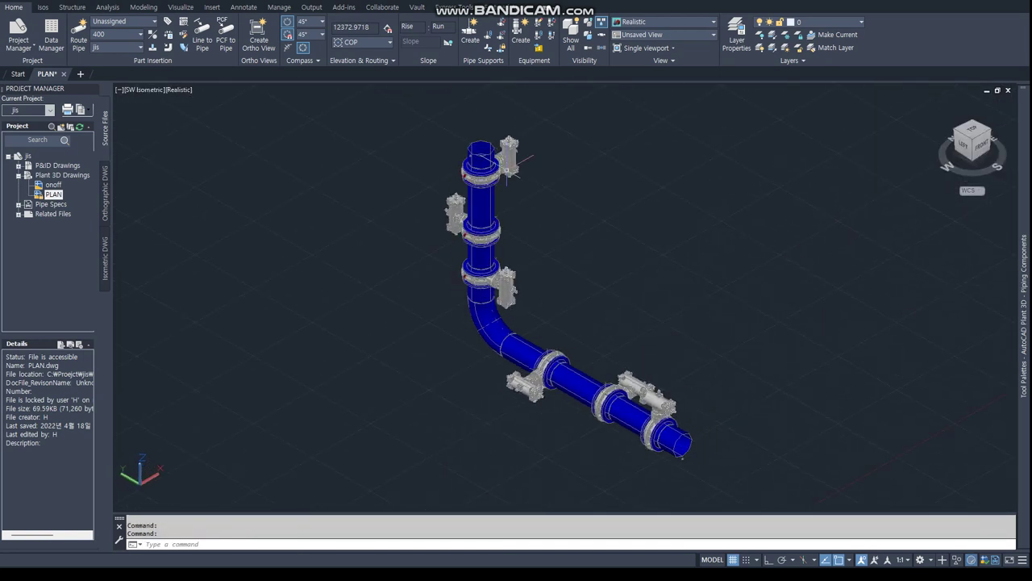
# Tag the top and left valves as XV-$001A and XV-$001B
pyautogui.click(509, 153)
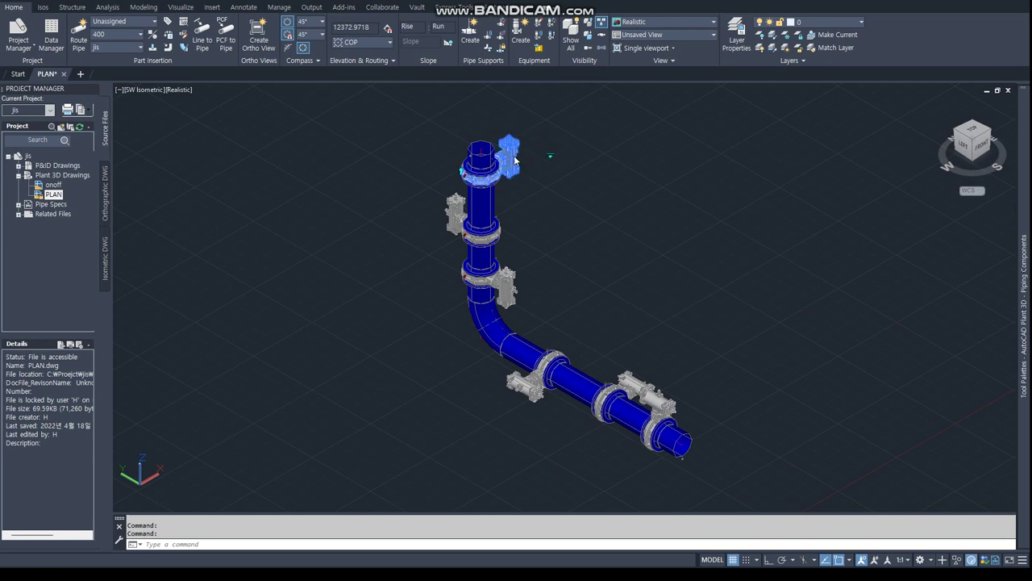
pyautogui.rightClick(515, 156)
pyautogui.click(550, 193)
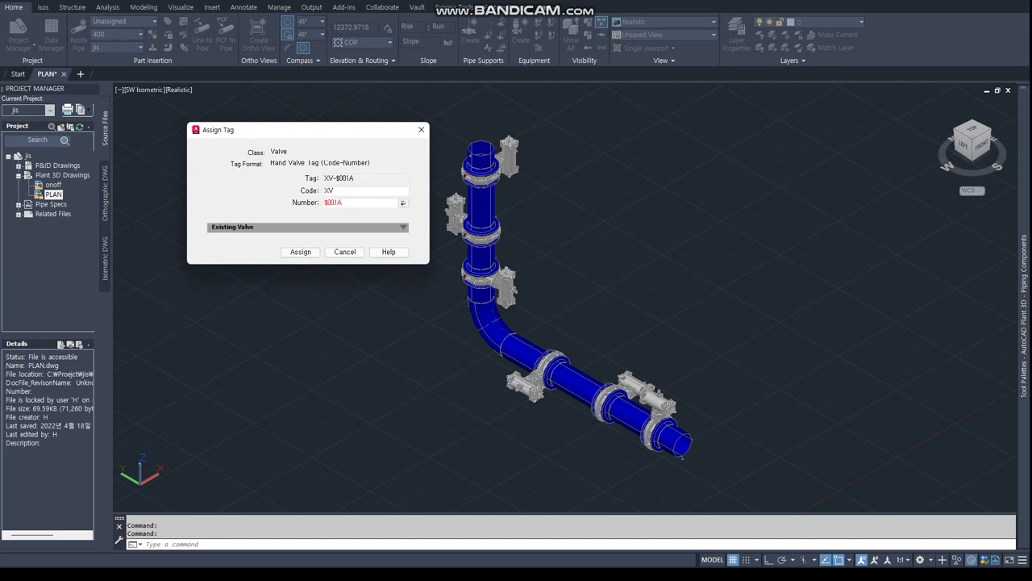
pyautogui.click(317, 253)
pyautogui.click(455, 209)
pyautogui.rightClick(456, 211)
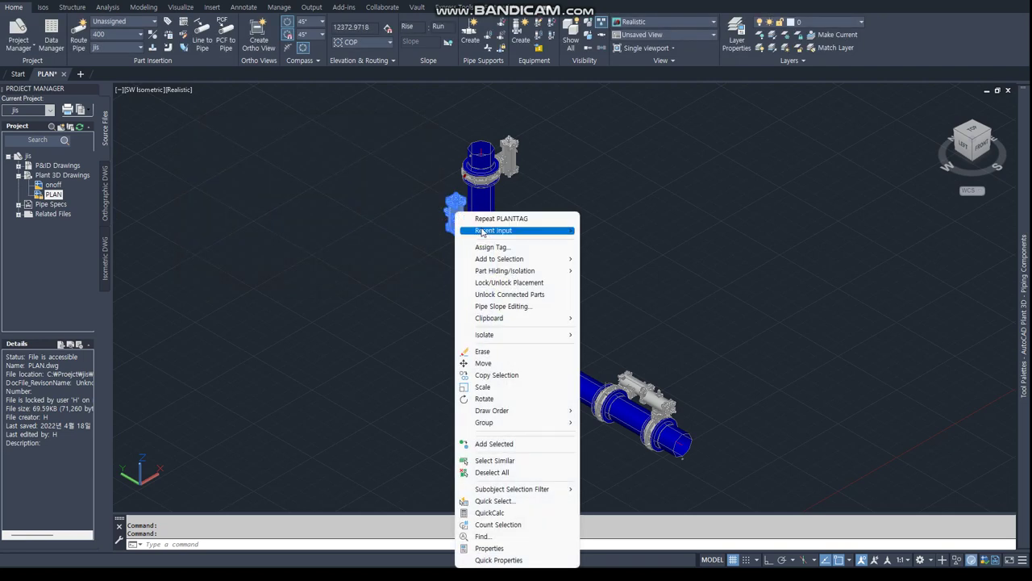
pyautogui.click(489, 249)
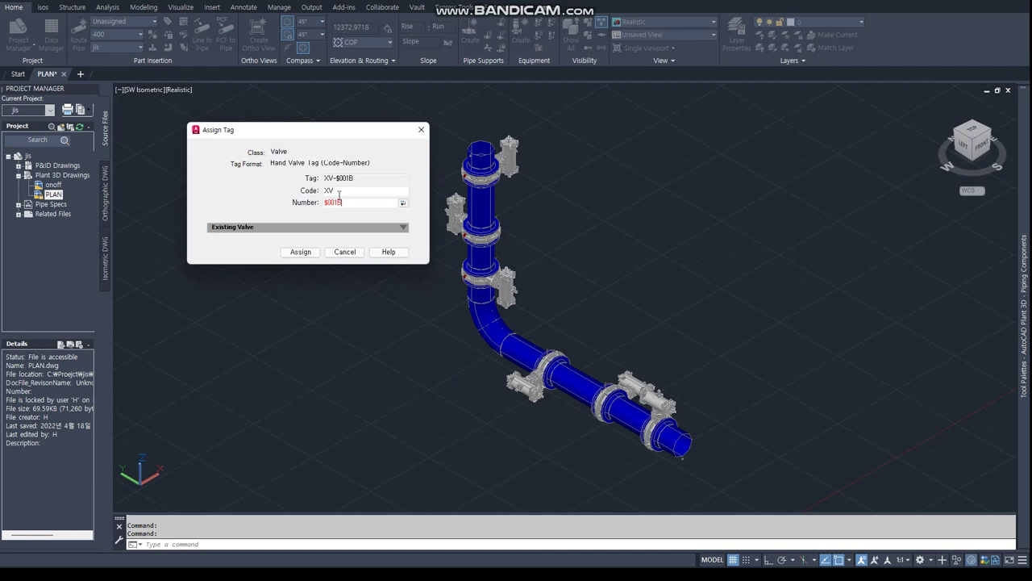
pyautogui.click(301, 251)
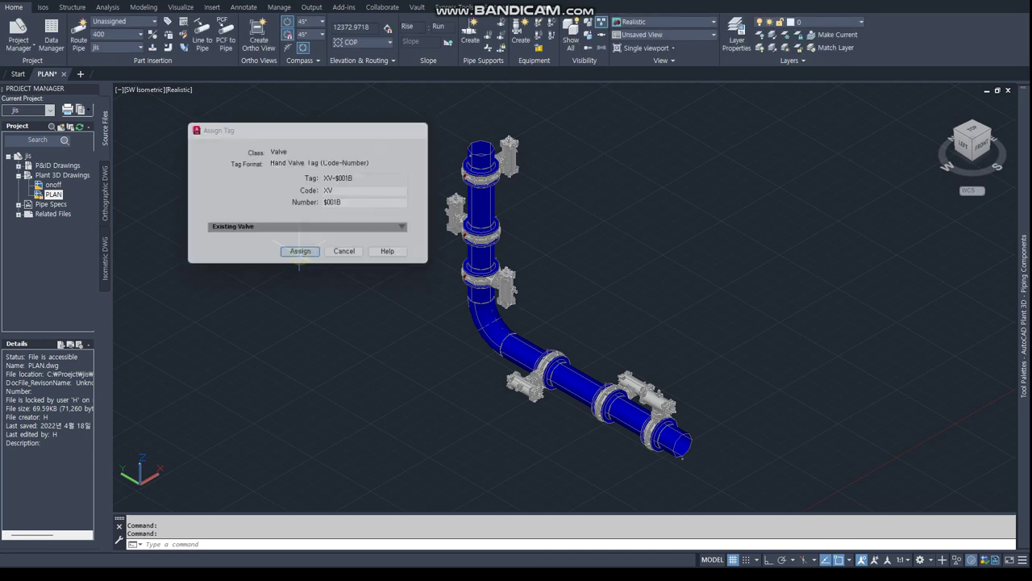
# Tag the middle vertical valve XV-$001C and the lower-left valve XV-$001D
pyautogui.click(509, 289)
pyautogui.rightClick(510, 291)
pyautogui.click(554, 249)
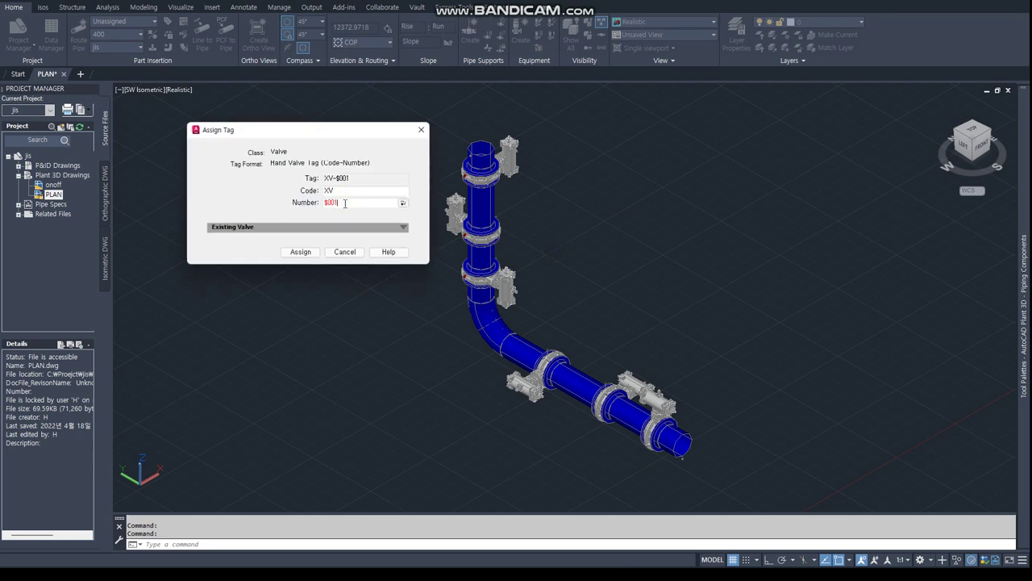
pyautogui.write('C')
pyautogui.click(300, 252)
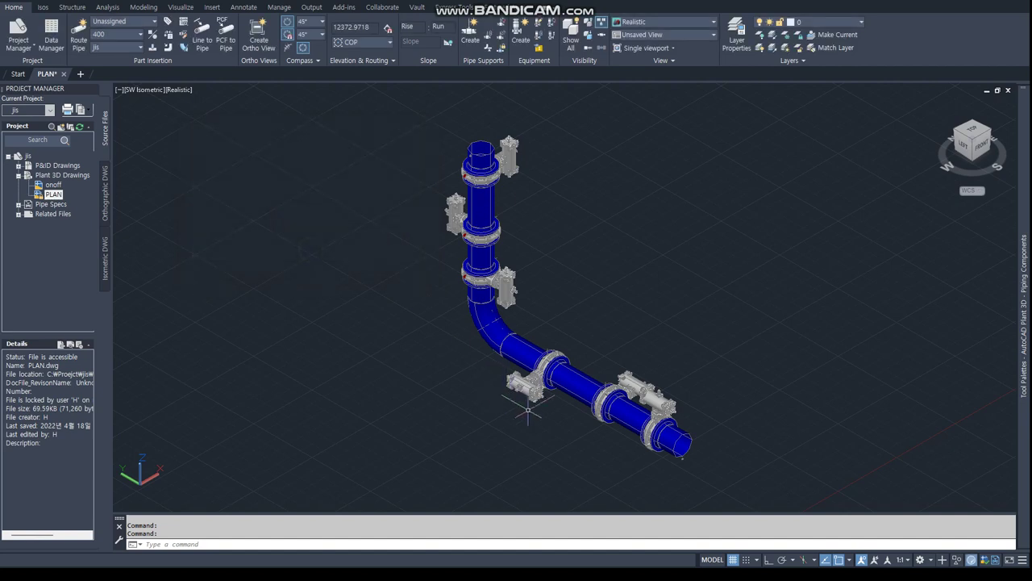
pyautogui.click(539, 387)
pyautogui.rightClick(544, 390)
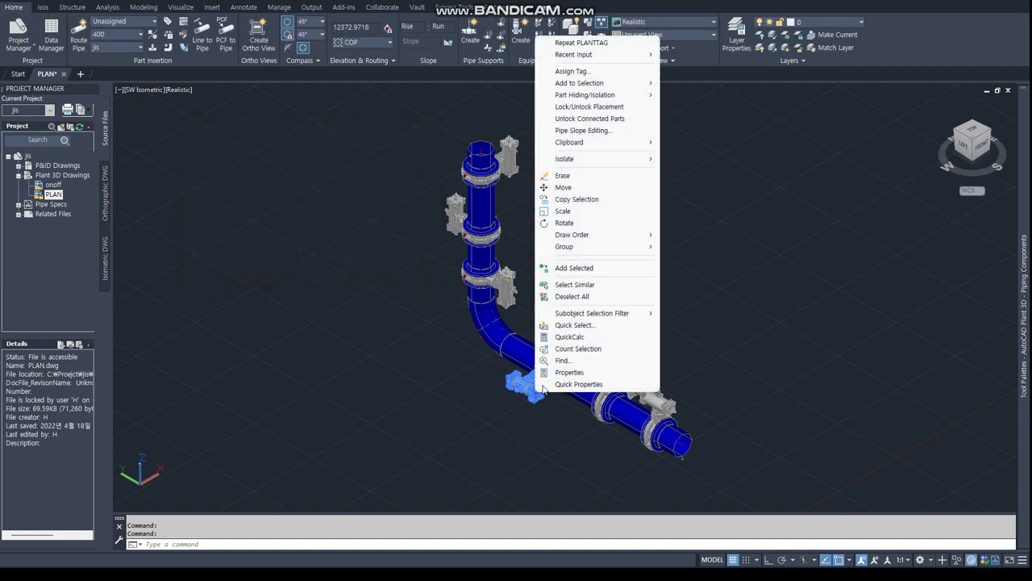
pyautogui.click(572, 71)
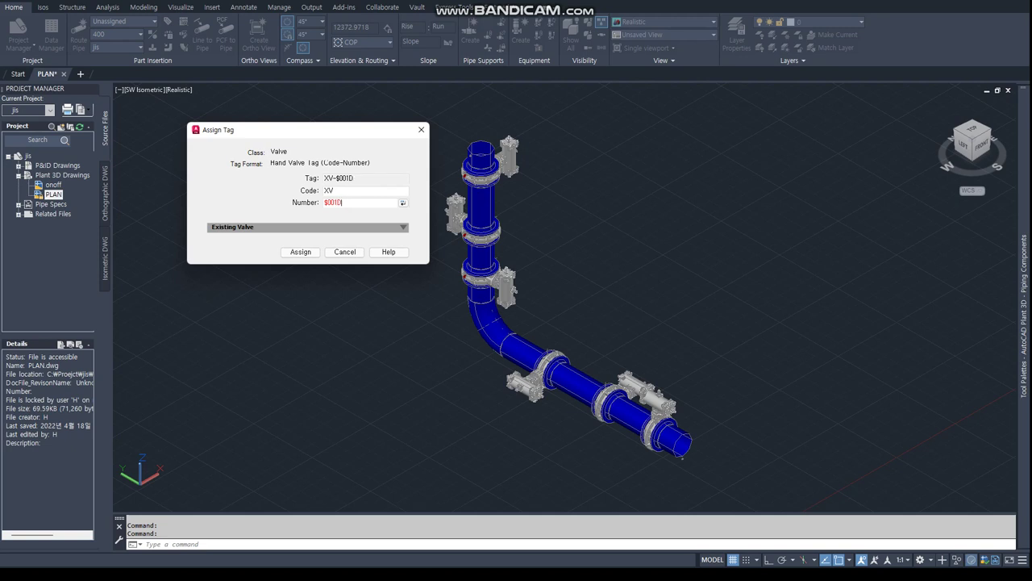
pyautogui.click(300, 252)
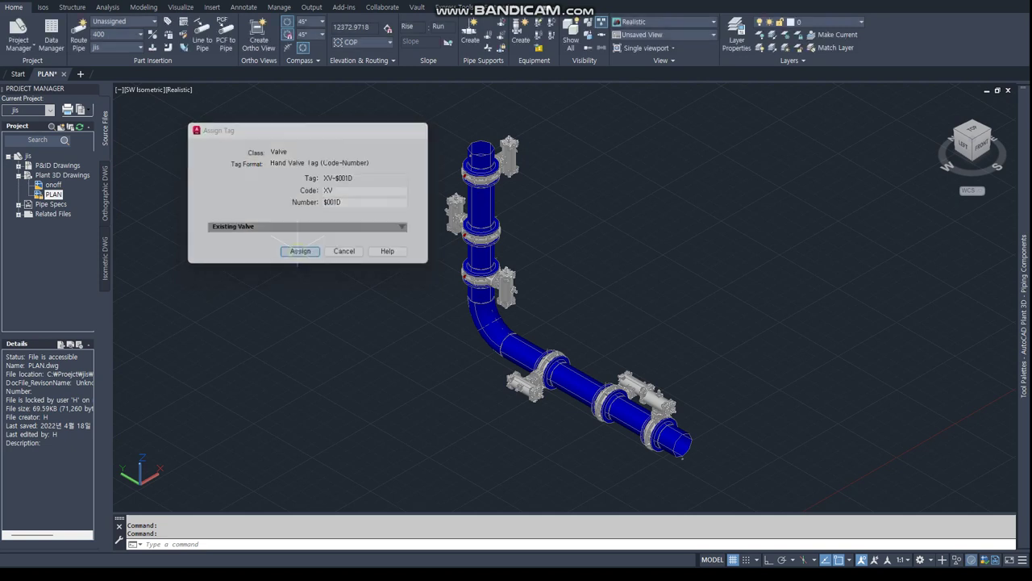
# Tag the next lower valve XV-$001E and begin tagging the end valve as XV-$001F
pyautogui.click(638, 389)
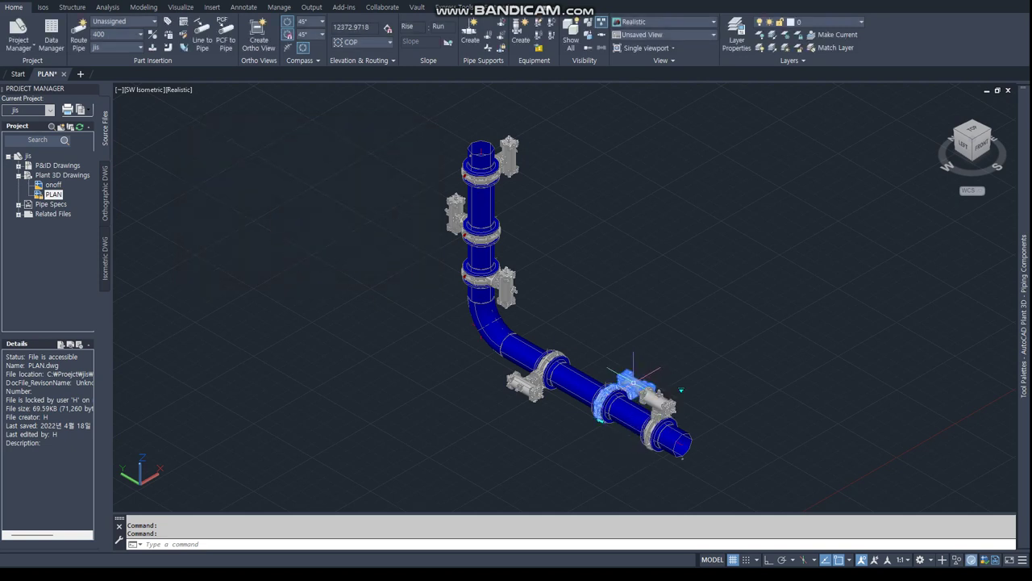
pyautogui.rightClick(635, 388)
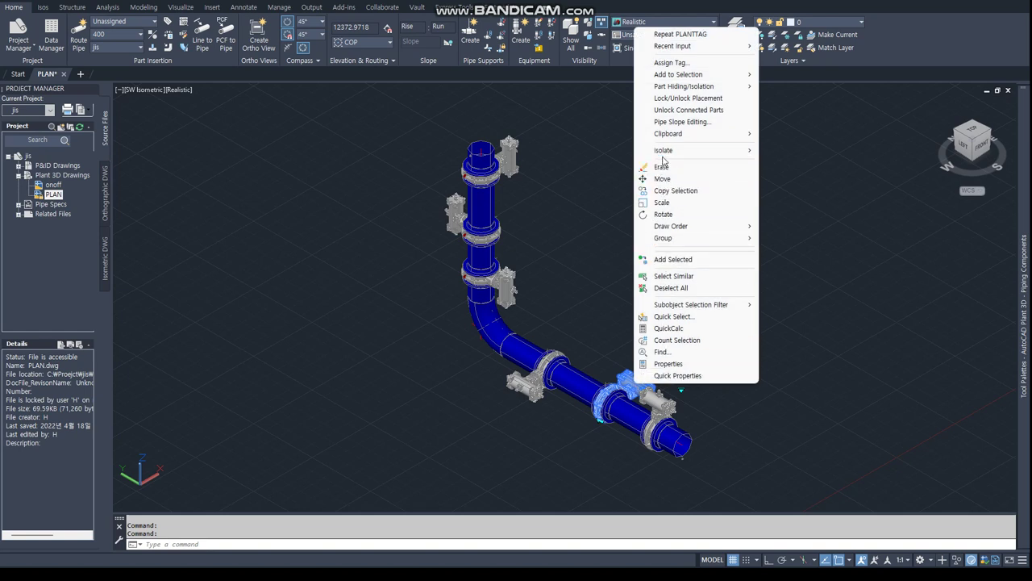
pyautogui.click(669, 63)
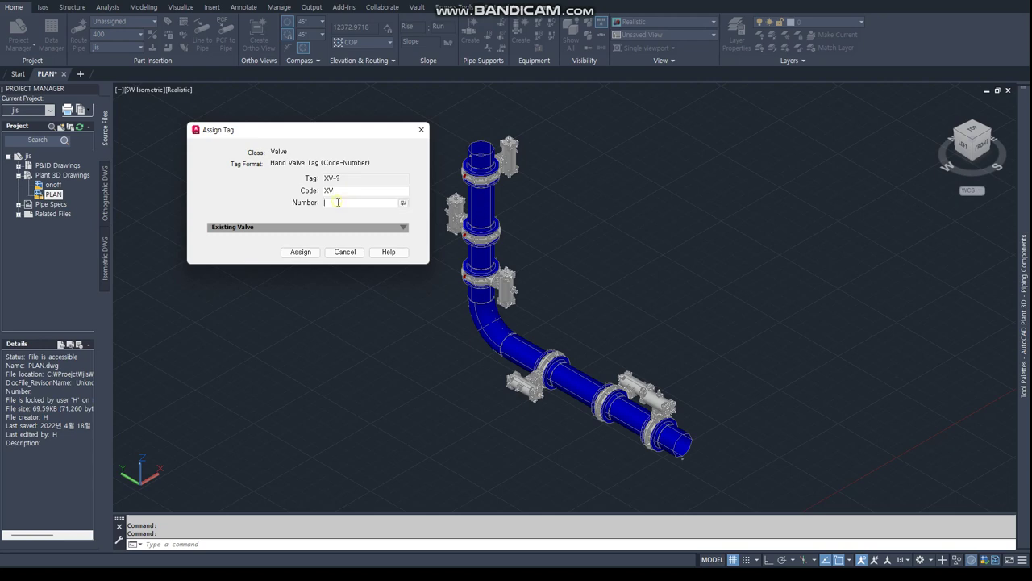
pyautogui.click(305, 255)
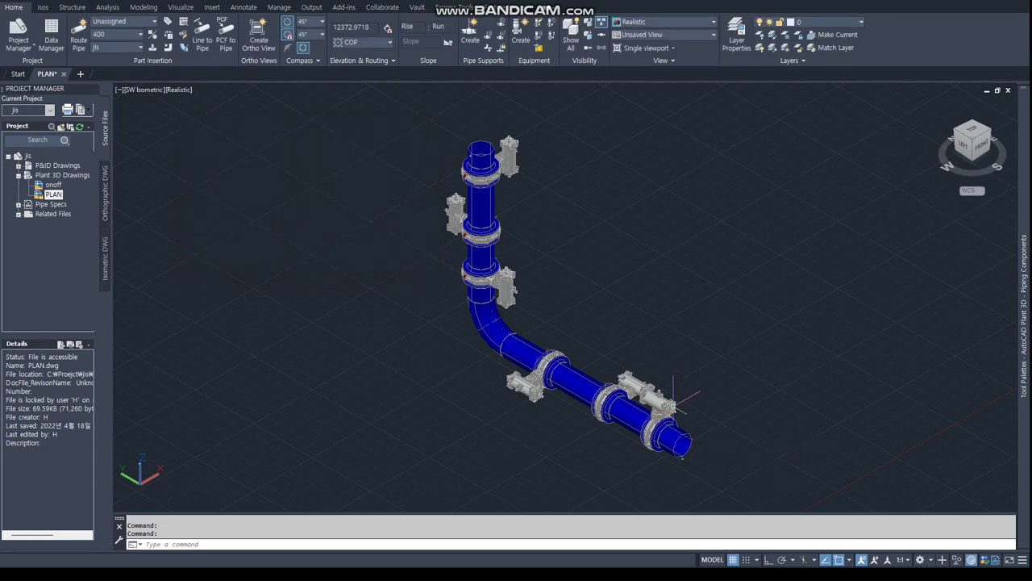
pyautogui.click(670, 411)
pyautogui.rightClick(670, 415)
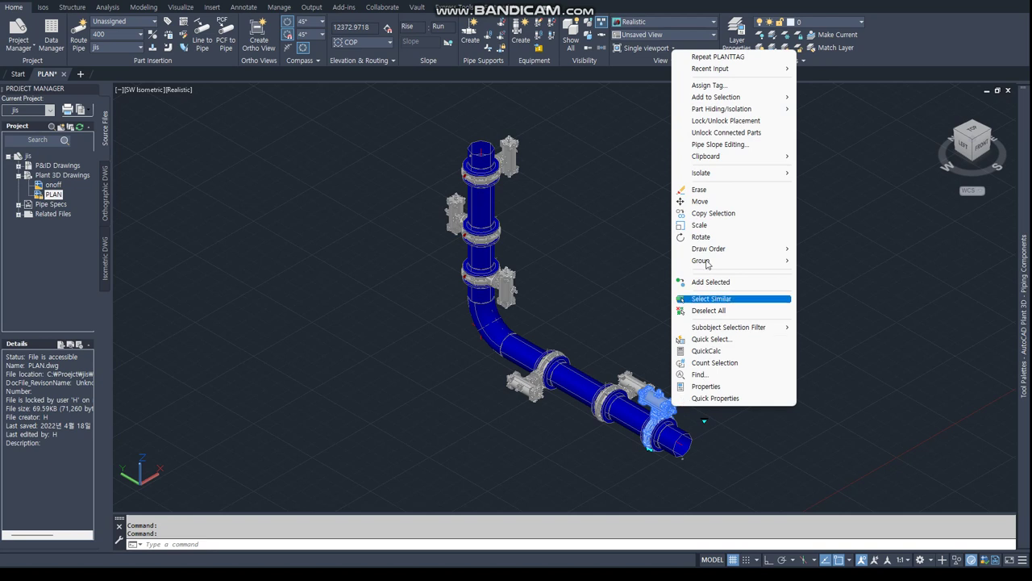
pyautogui.click(700, 86)
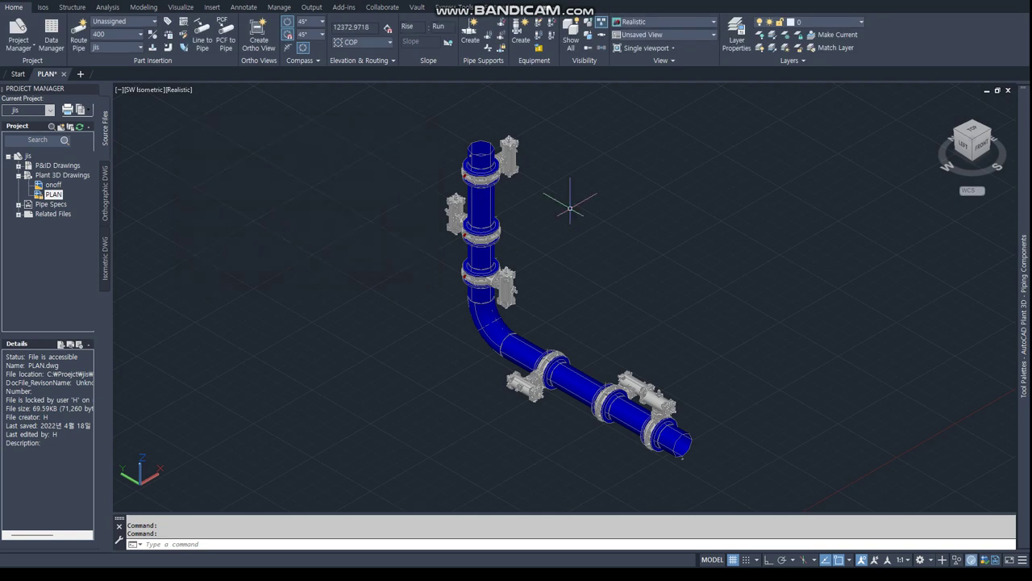
# Window-select the whole pipe run and set up a Final_A2 Quick Iso with automatic split points
pyautogui.click(392, 107)
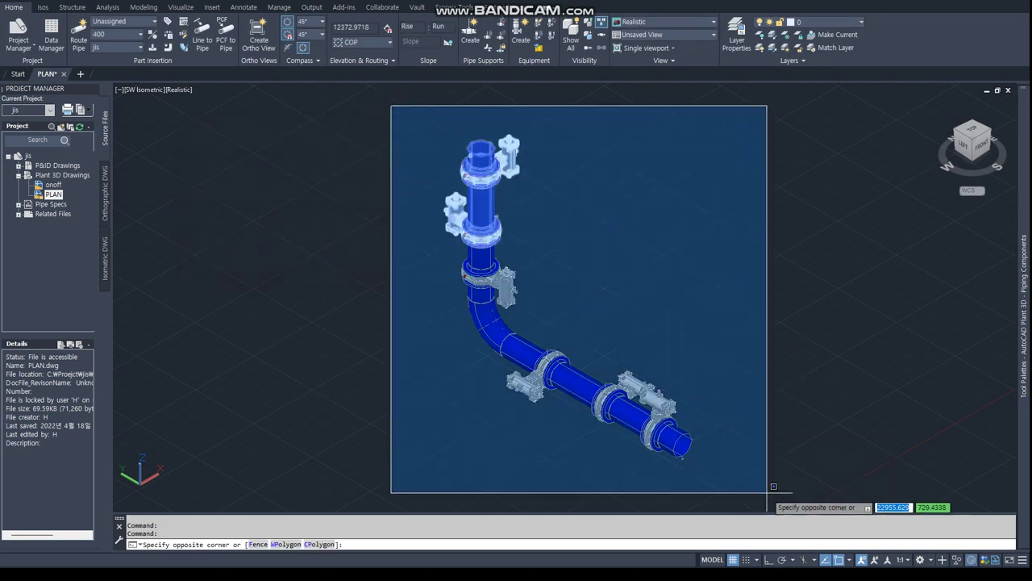
pyautogui.click(788, 496)
pyautogui.click(42, 8)
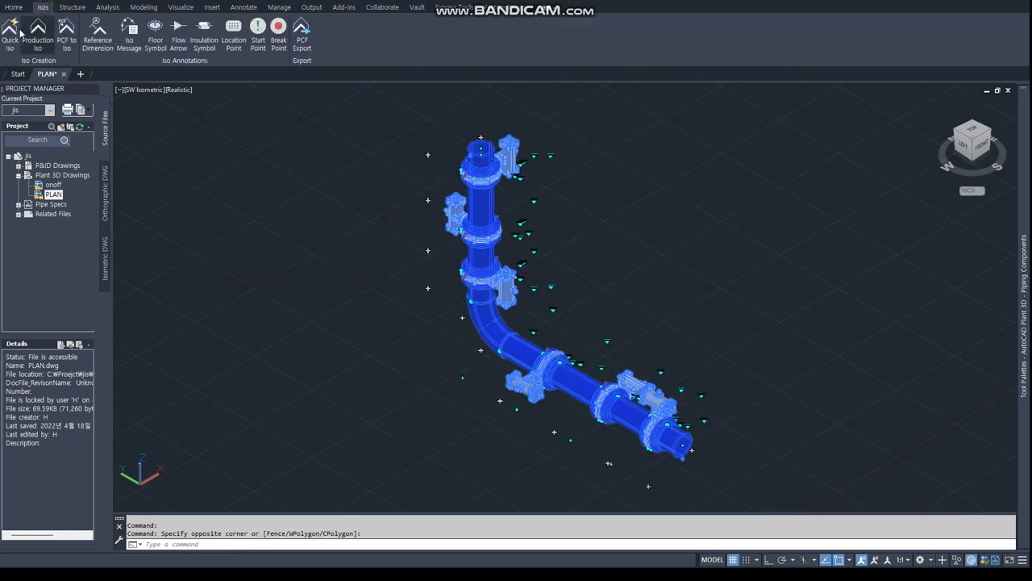
pyautogui.click(10, 36)
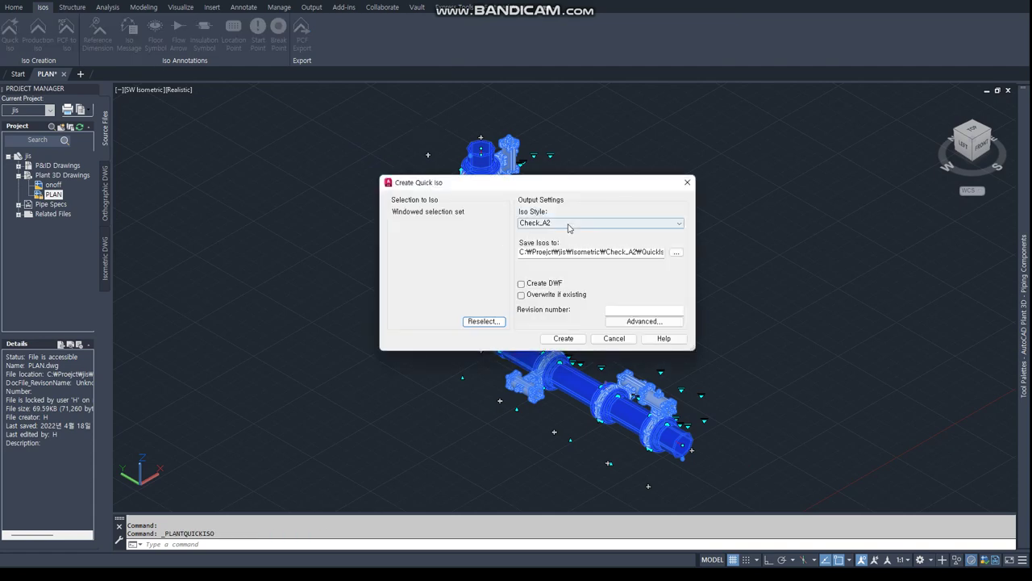
pyautogui.click(569, 224)
pyautogui.click(553, 249)
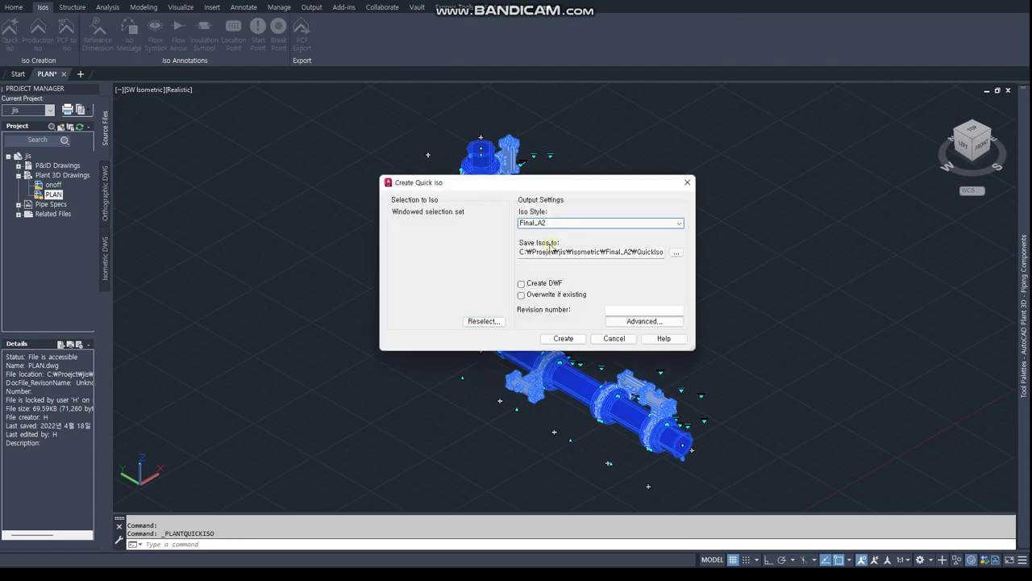
pyautogui.click(637, 322)
pyautogui.click(469, 184)
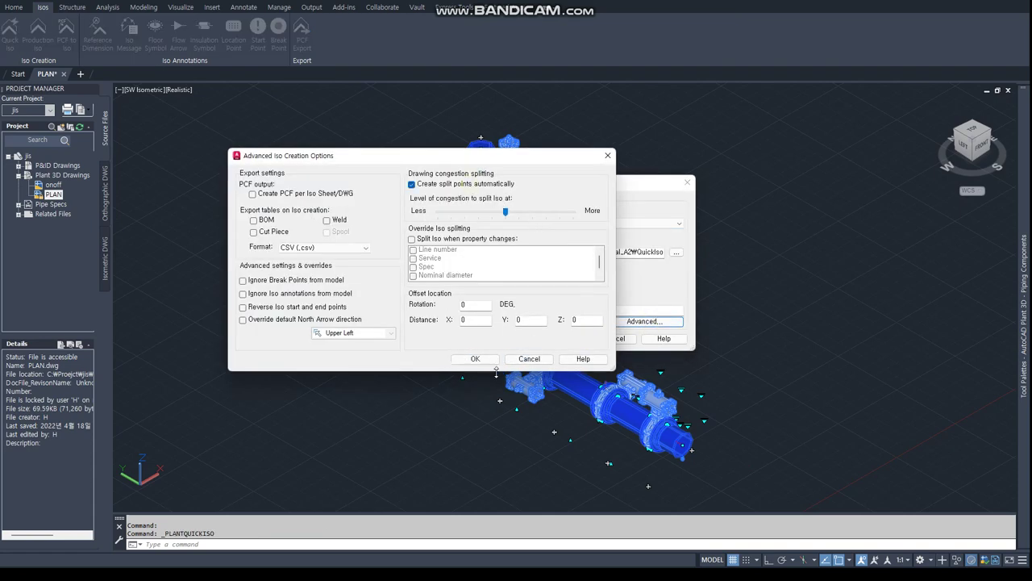
pyautogui.click(476, 359)
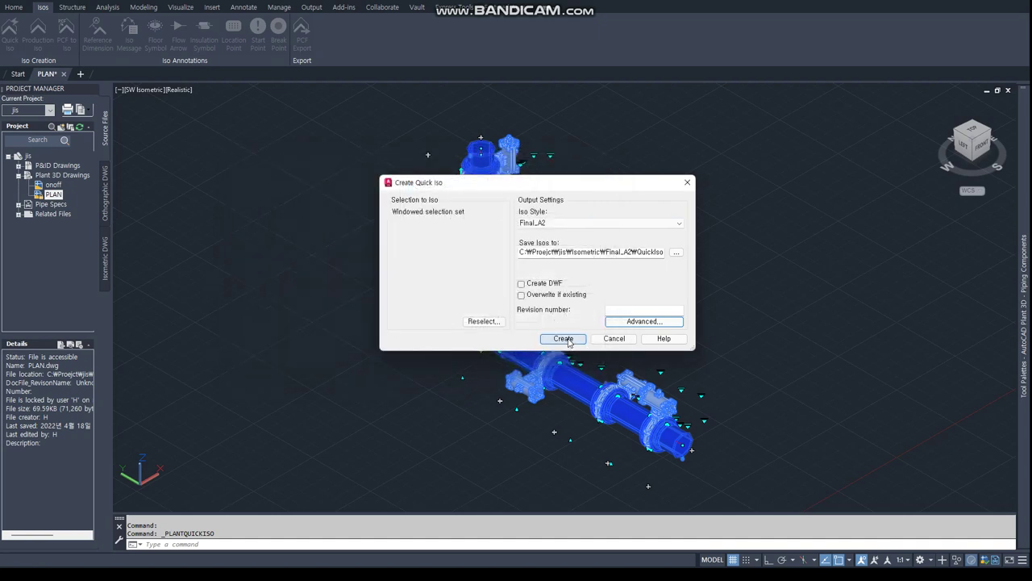
# Create the isometric and open the resulting UserDefinedLine (16) drawing
pyautogui.click(569, 340)
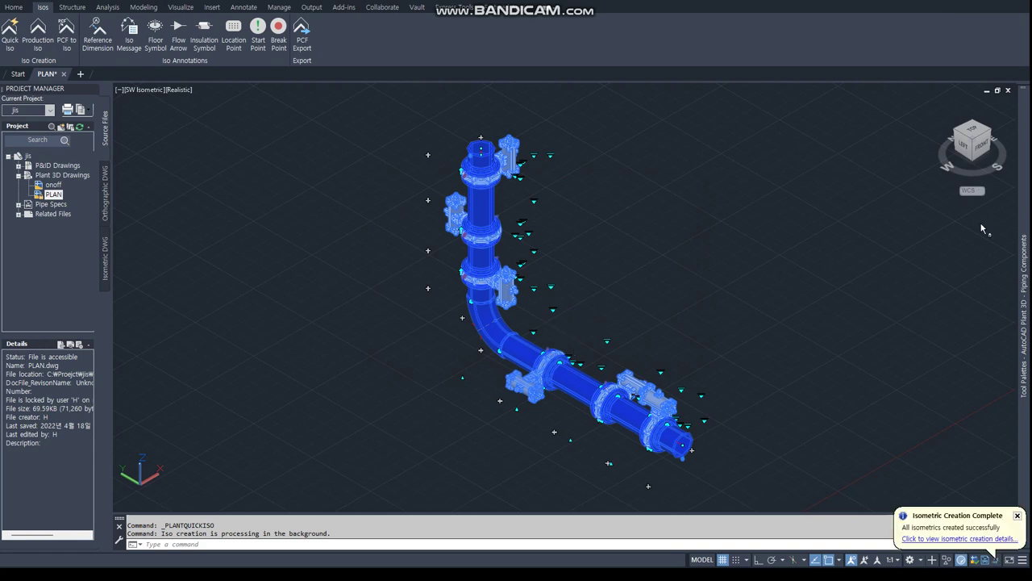
pyautogui.click(951, 538)
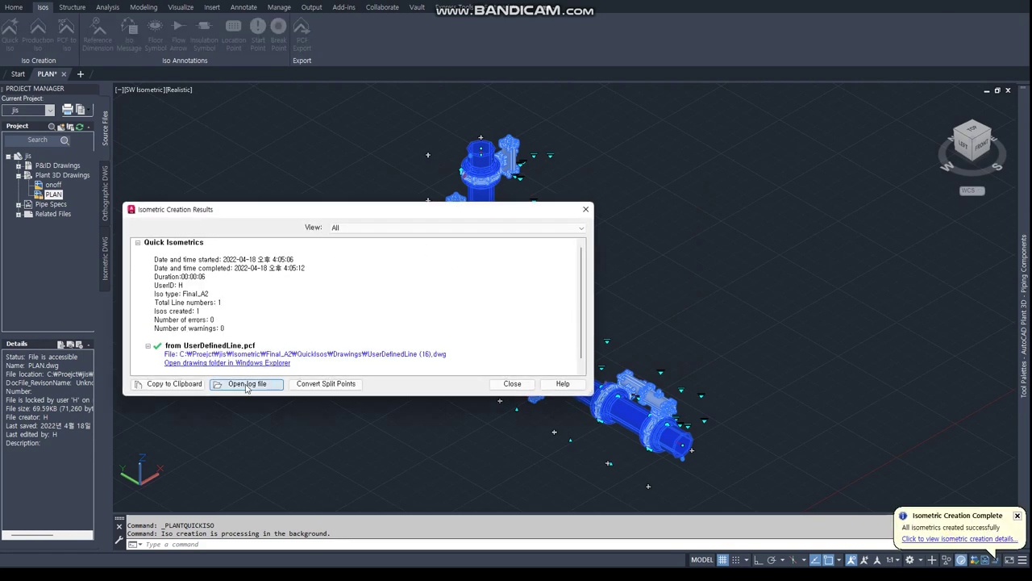
pyautogui.click(324, 352)
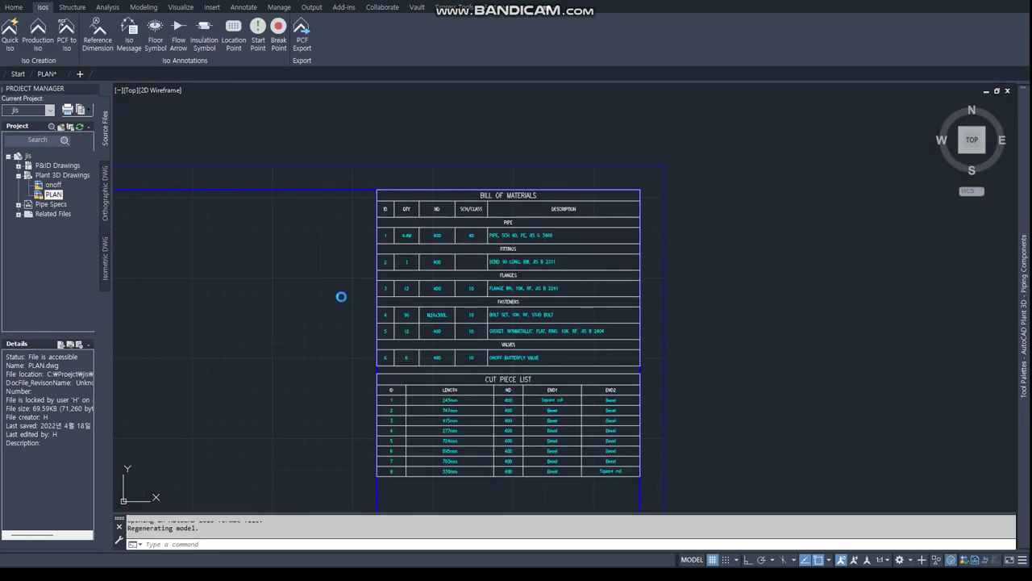
pyautogui.scroll(-4, 386, 285)
pyautogui.moveTo(282, 316); pyautogui.dragTo(403, 288, button='middle')
# Float the UserDefinedLine (16) iso window, minimize the Start page, and restore PLAN.dwg
pyautogui.scroll(4, 323, 322)
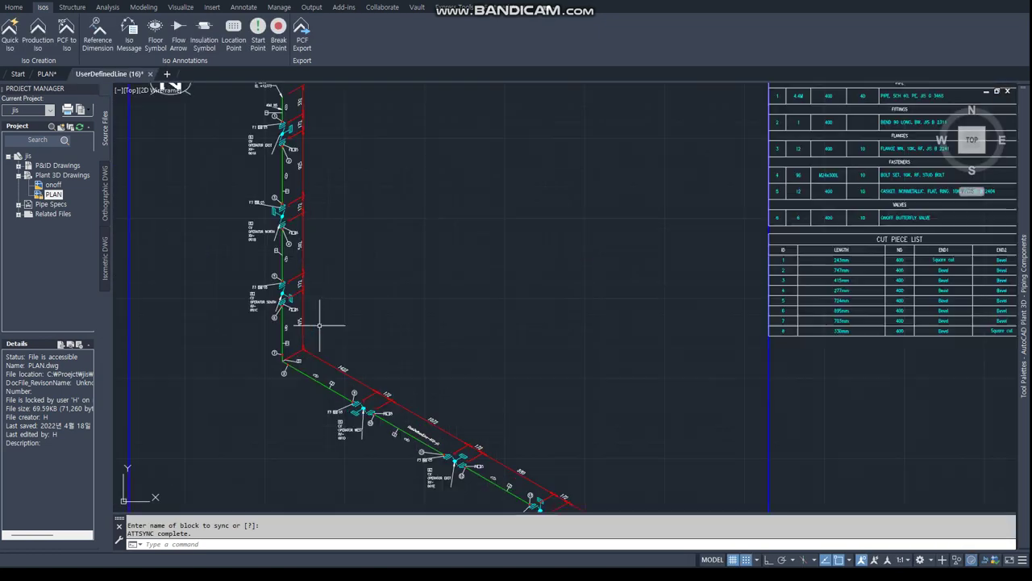
pyautogui.scroll(-2, 331, 296)
pyautogui.moveTo(324, 293); pyautogui.dragTo(359, 324, button='middle')
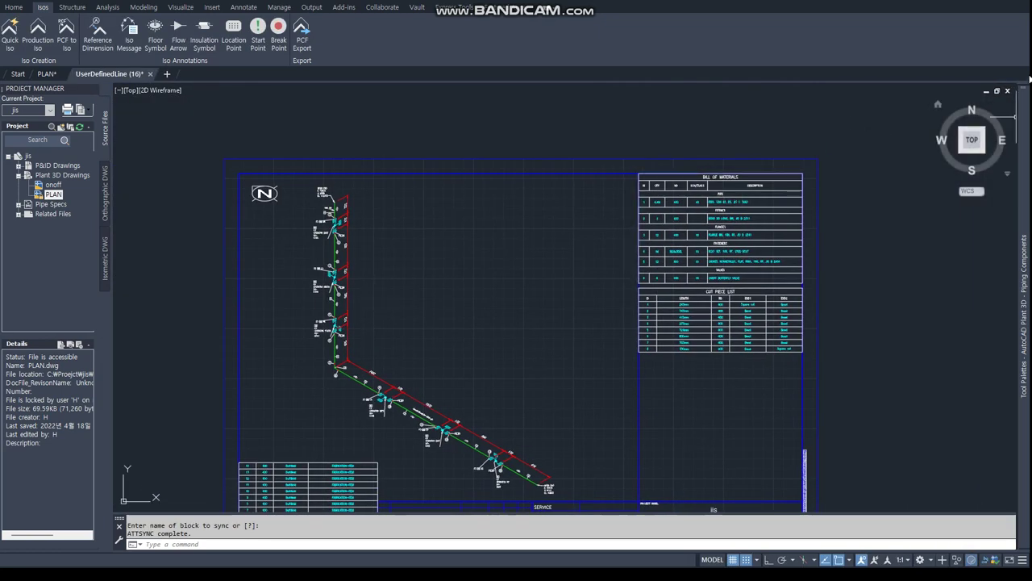
pyautogui.click(998, 92)
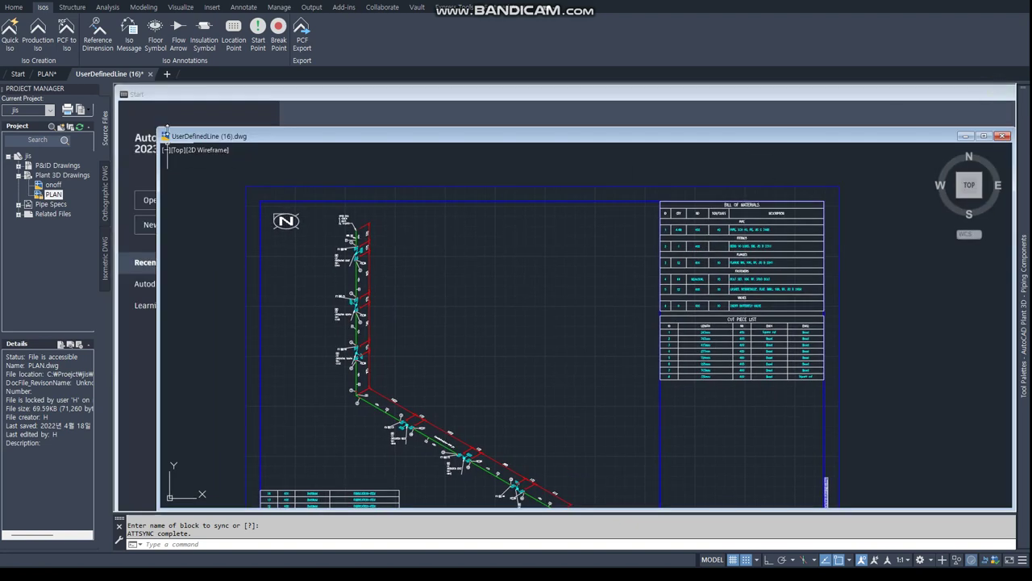
pyautogui.moveTo(160, 131); pyautogui.dragTo(494, 109)
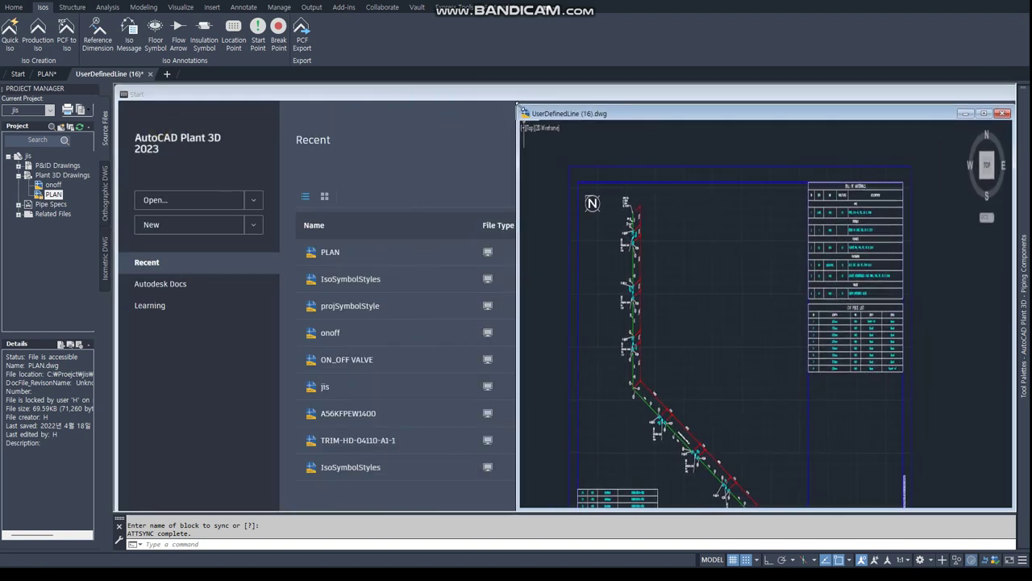
pyautogui.click(494, 109)
pyautogui.moveTo(1015, 95); pyautogui.dragTo(780, 179)
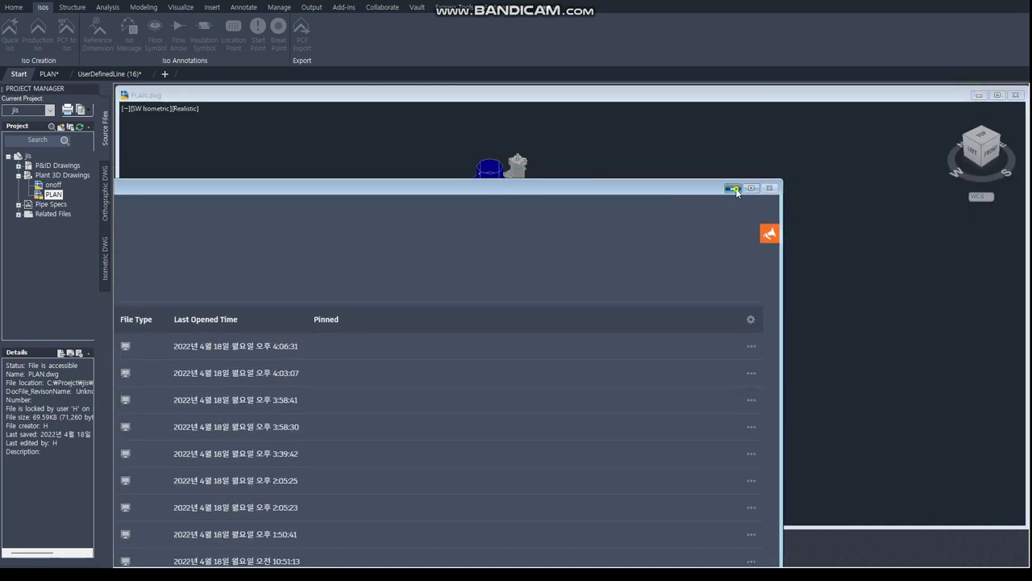
pyautogui.click(734, 189)
pyautogui.moveTo(941, 97)
pyautogui.mouseDown()
pyautogui.moveTo(966, 139)
pyautogui.moveTo(487, 272)
pyautogui.mouseUp()
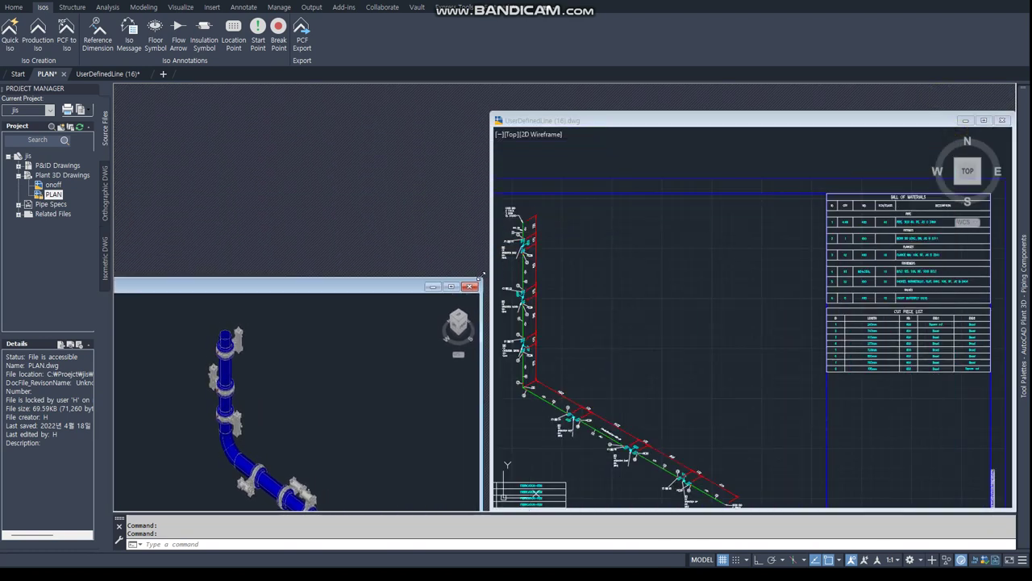
# Resize and position the PLAN model and iso windows side by side
pyautogui.moveTo(338, 278)
pyautogui.mouseDown()
pyautogui.moveTo(441, 102)
pyautogui.moveTo(408, 100)
pyautogui.mouseUp()
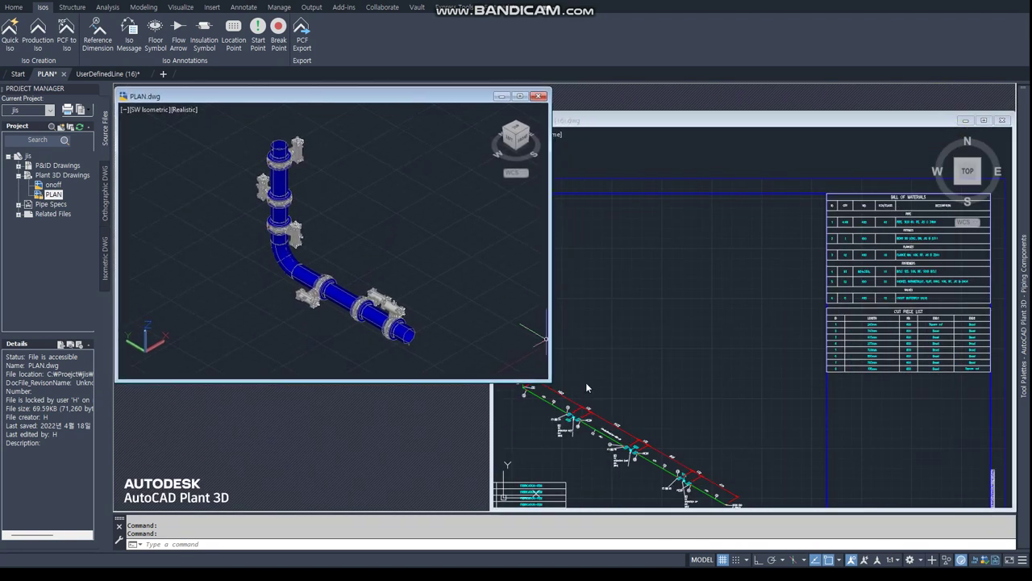
pyautogui.moveTo(545, 376); pyautogui.dragTo(545, 508)
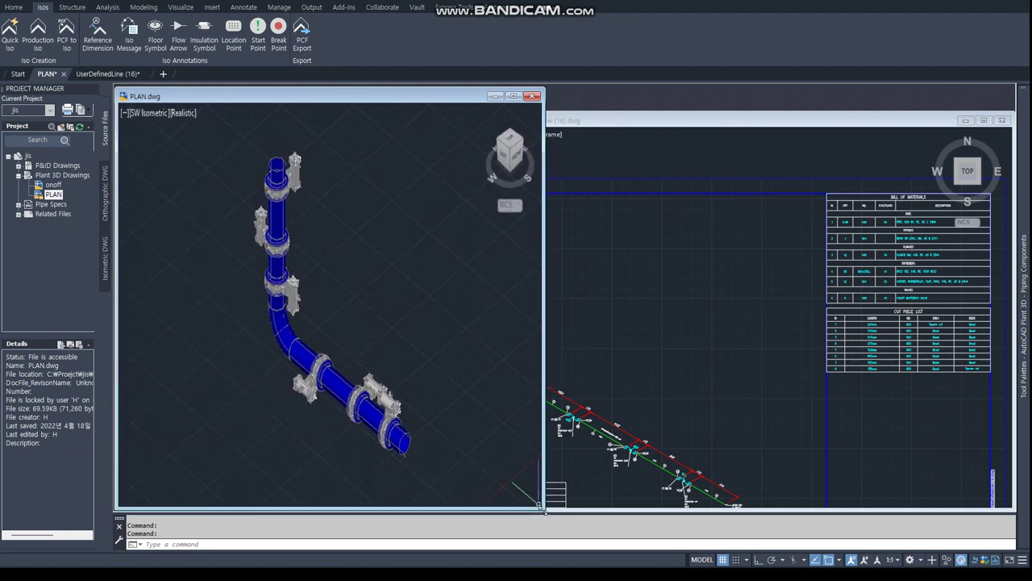
pyautogui.click(696, 121)
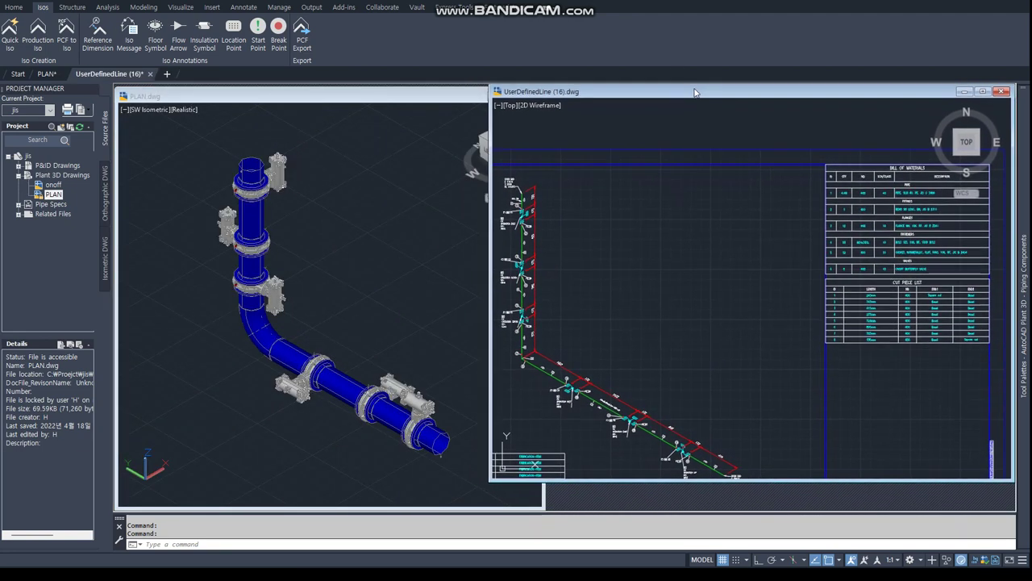
pyautogui.moveTo(696, 120); pyautogui.dragTo(698, 95)
pyautogui.moveTo(491, 486); pyautogui.dragTo(551, 509)
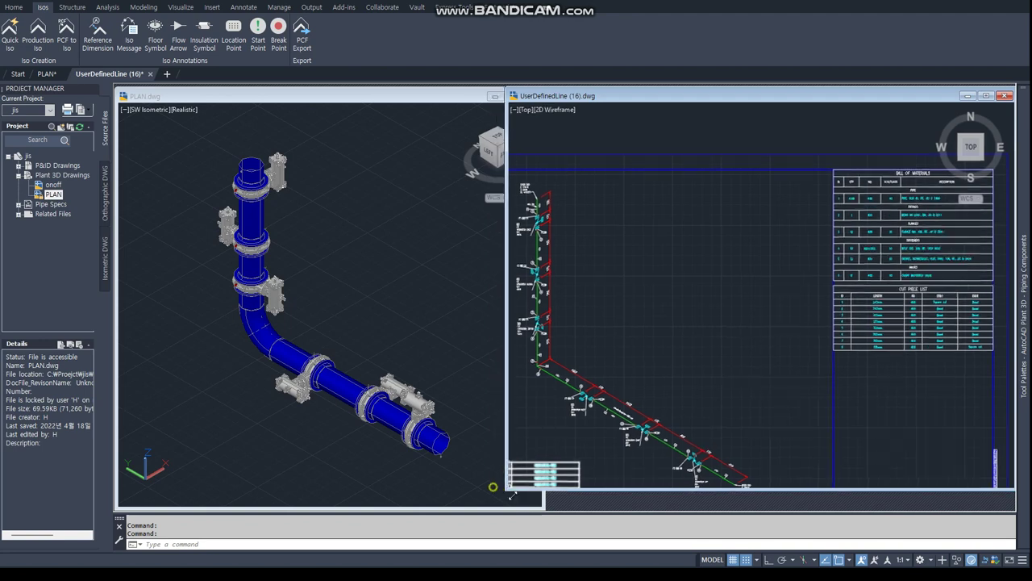
# Zoom the iso to the pipe labels and the 3D model onto the upper valves
pyautogui.scroll(3, 597, 230)
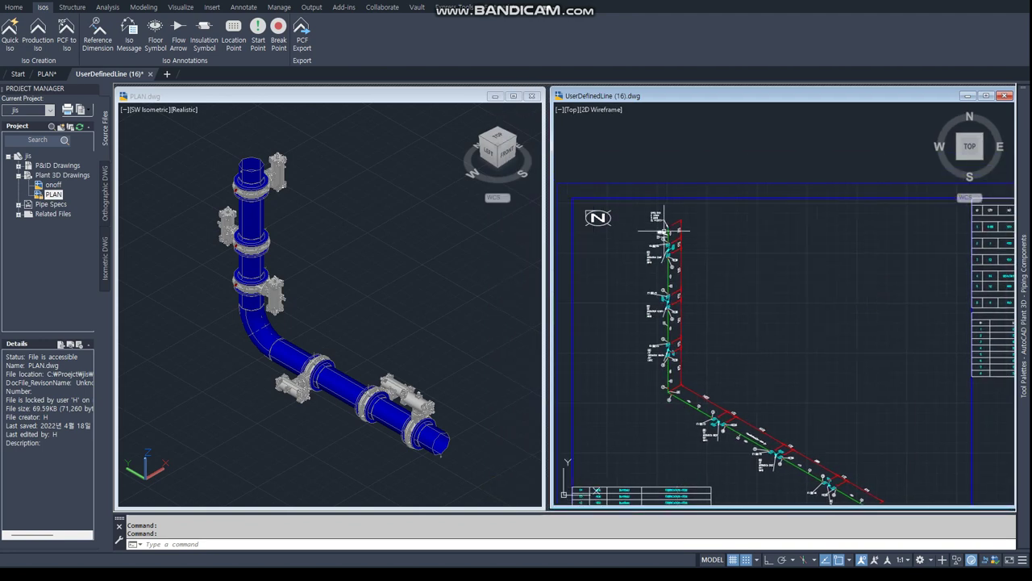
pyautogui.scroll(3, 613, 242)
pyautogui.moveTo(645, 242); pyautogui.dragTo(691, 270, button='middle')
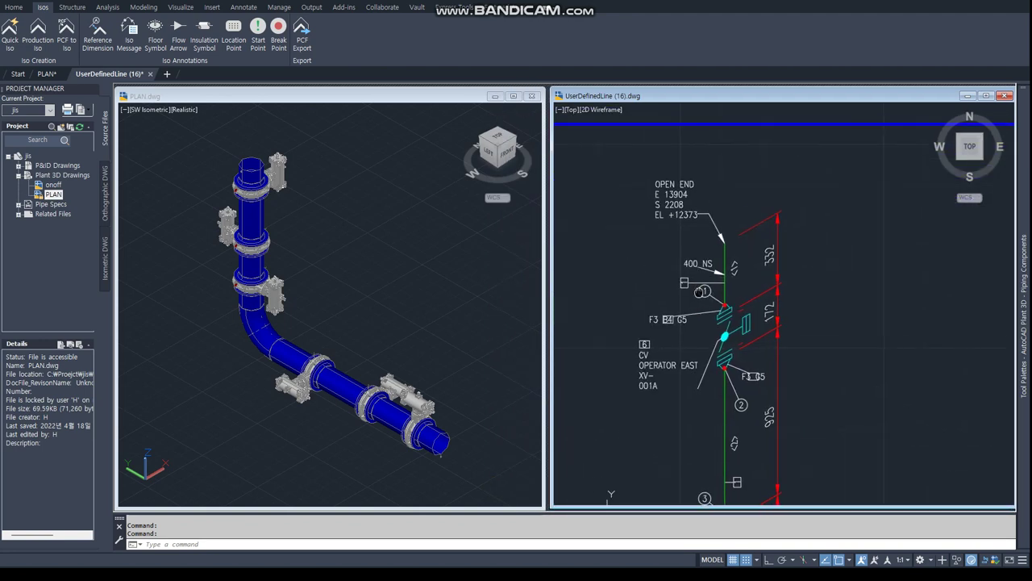
pyautogui.click(357, 272)
pyautogui.scroll(3, 322, 242)
pyautogui.scroll(3, 322, 242)
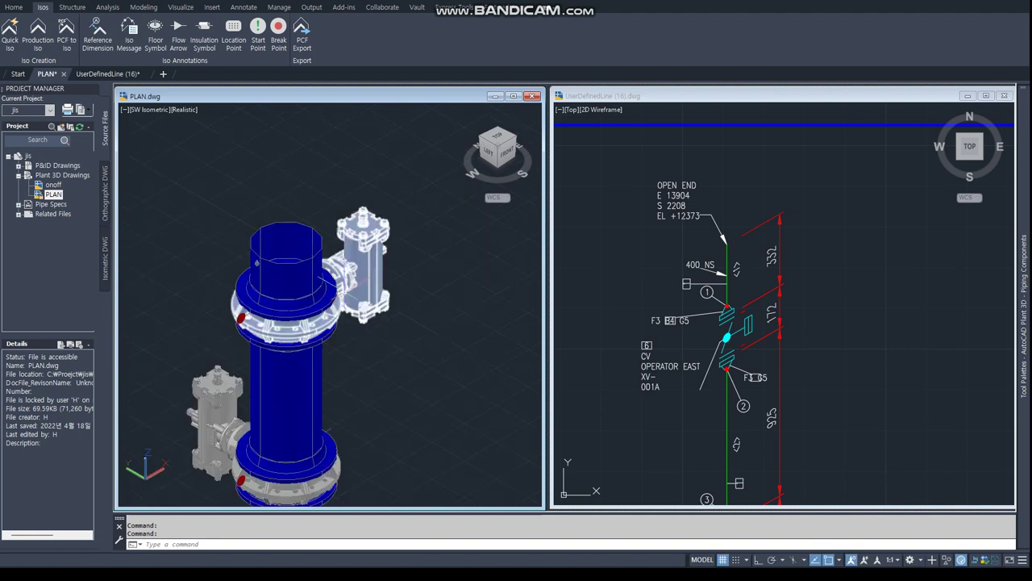
pyautogui.moveTo(388, 336); pyautogui.dragTo(363, 306, button='middle')
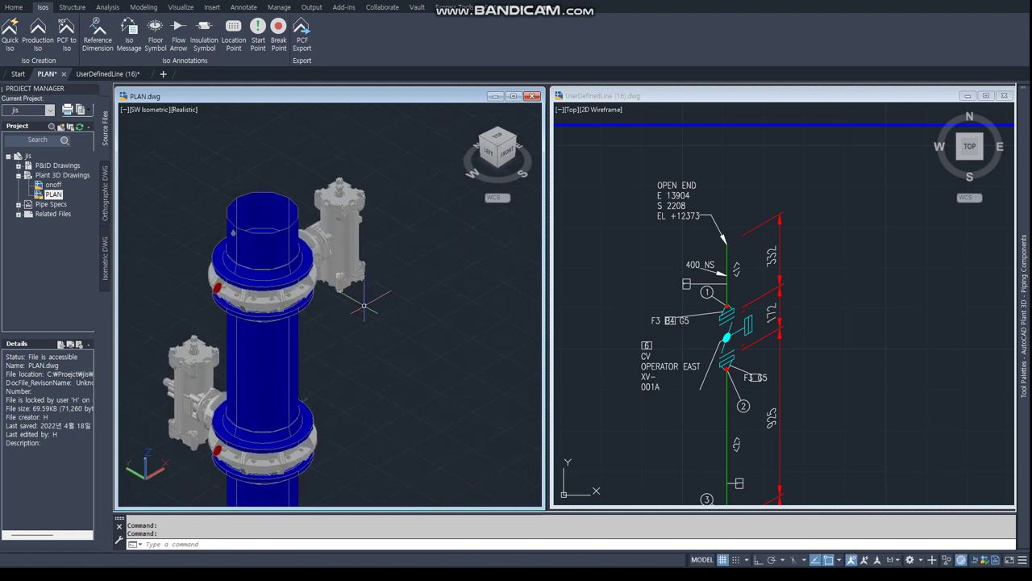
pyautogui.moveTo(418, 457); pyautogui.dragTo(450, 400, button='middle')
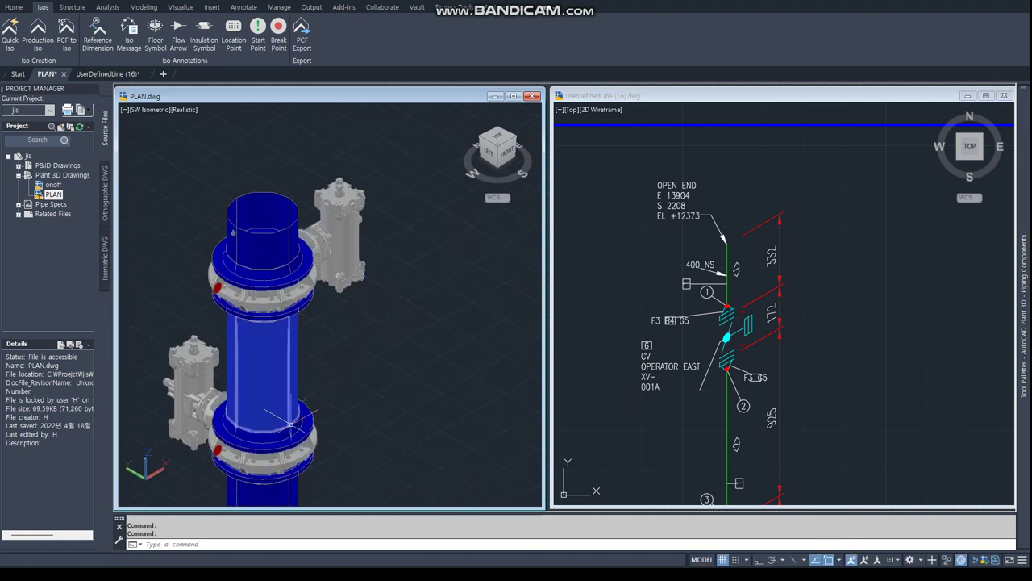
pyautogui.click(726, 335)
pyautogui.scroll(-5, 683, 352)
pyautogui.scroll(2, 684, 353)
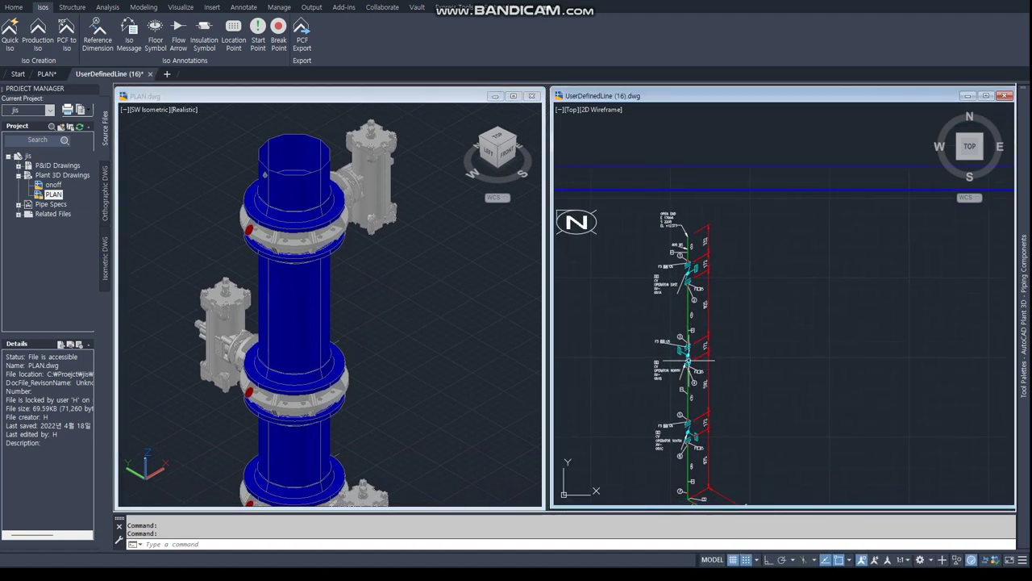
pyautogui.moveTo(647, 454); pyautogui.dragTo(638, 344, button='middle')
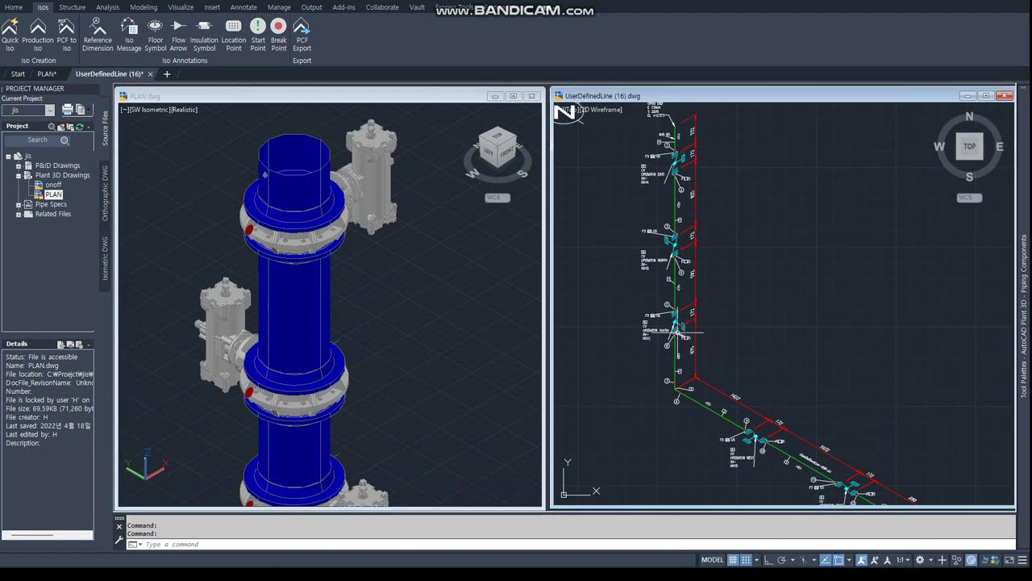
# Pan the iso to the diagonal run and title block, then recentre the whole pipe model
pyautogui.click(401, 419)
pyautogui.scroll(-3, 364, 290)
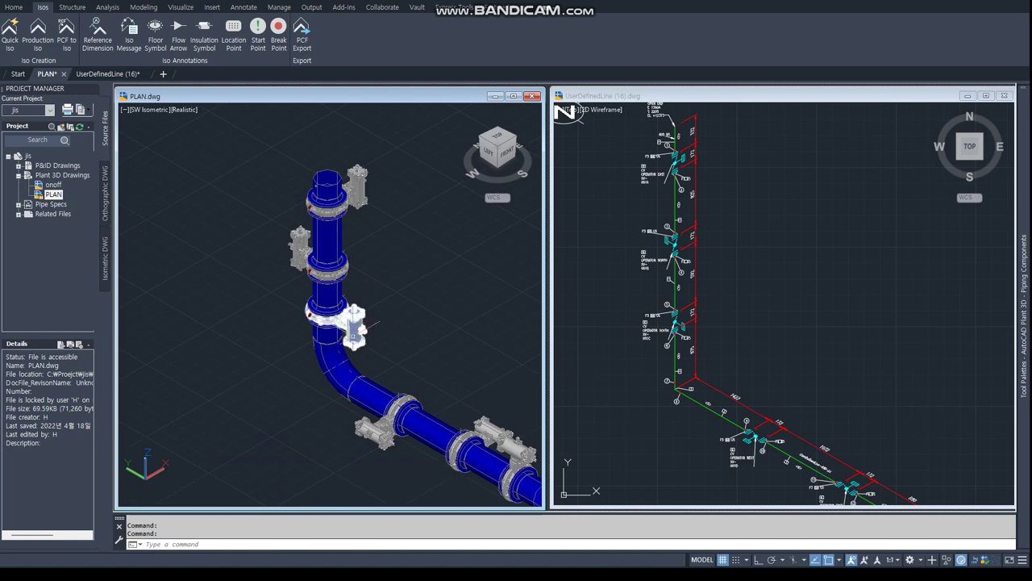
pyautogui.click(778, 435)
pyautogui.moveTo(767, 433); pyautogui.dragTo(785, 384, button='middle')
pyautogui.moveTo(854, 430); pyautogui.dragTo(815, 380, button='middle')
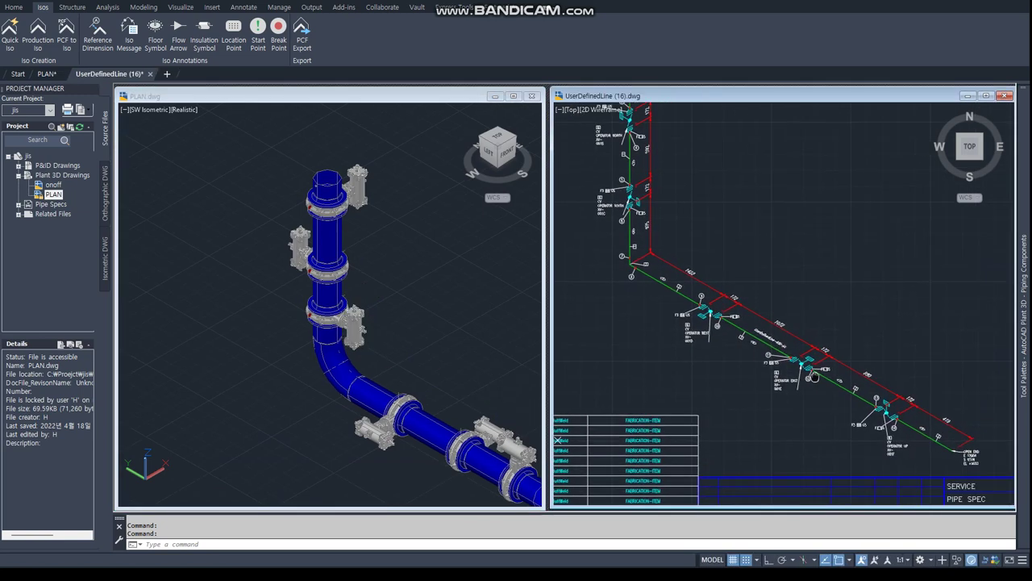
pyautogui.moveTo(871, 413); pyautogui.dragTo(867, 401, button='middle')
pyautogui.click(437, 376)
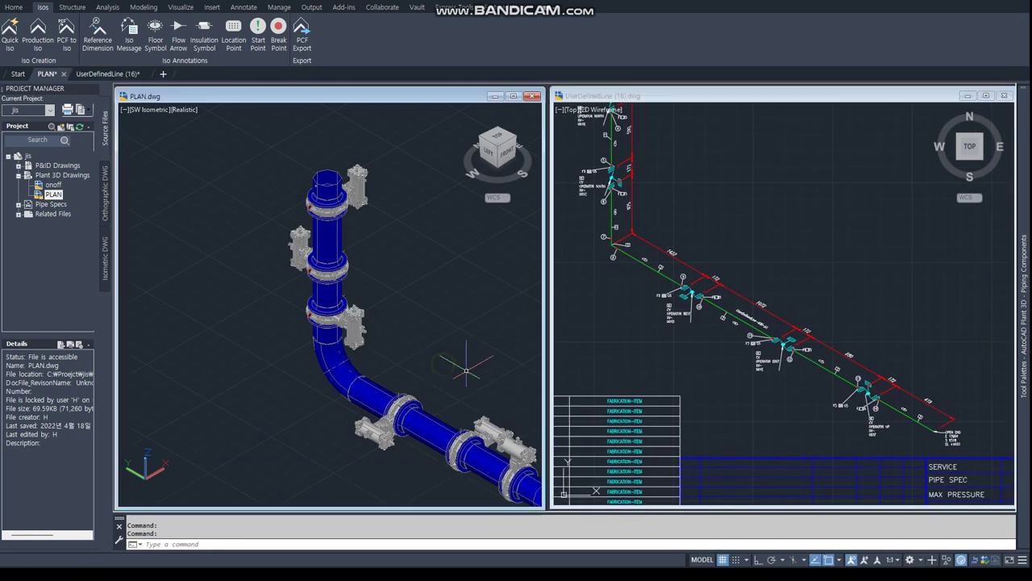
pyautogui.moveTo(465, 372); pyautogui.dragTo(398, 328, button='middle')
pyautogui.scroll(-2, 392, 380)
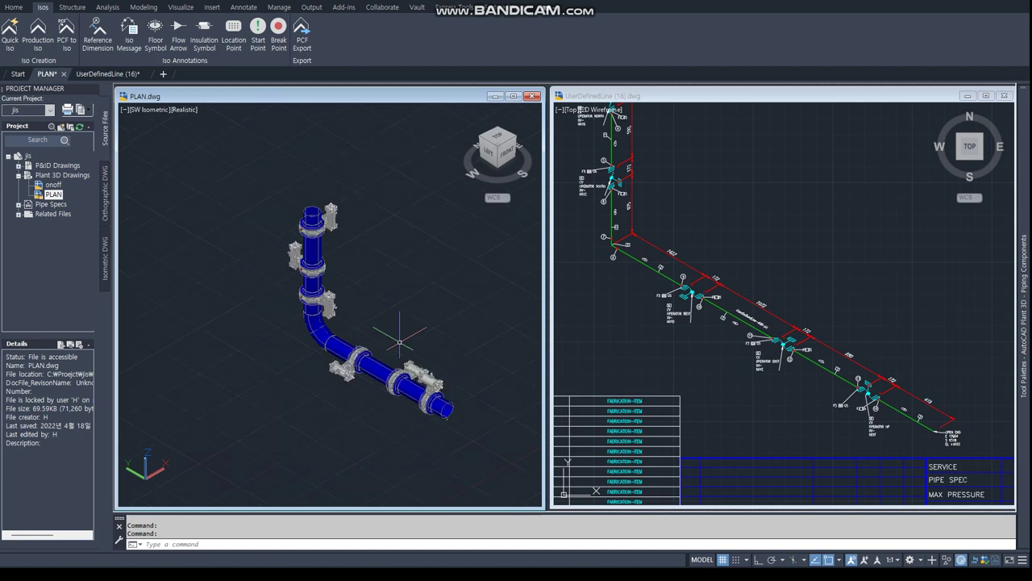
pyautogui.moveTo(391, 380); pyautogui.dragTo(359, 313, button='middle')
pyautogui.scroll(2, 355, 300)
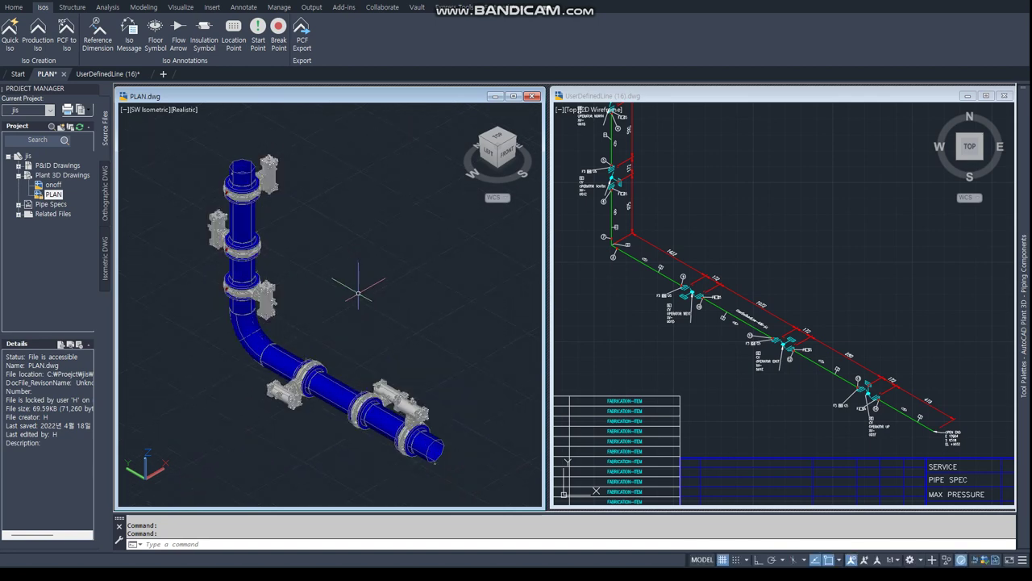
# Maximize the PLAN model, window-select the pipe and start a Quick Iso in Check_A2 style
pyautogui.click(514, 96)
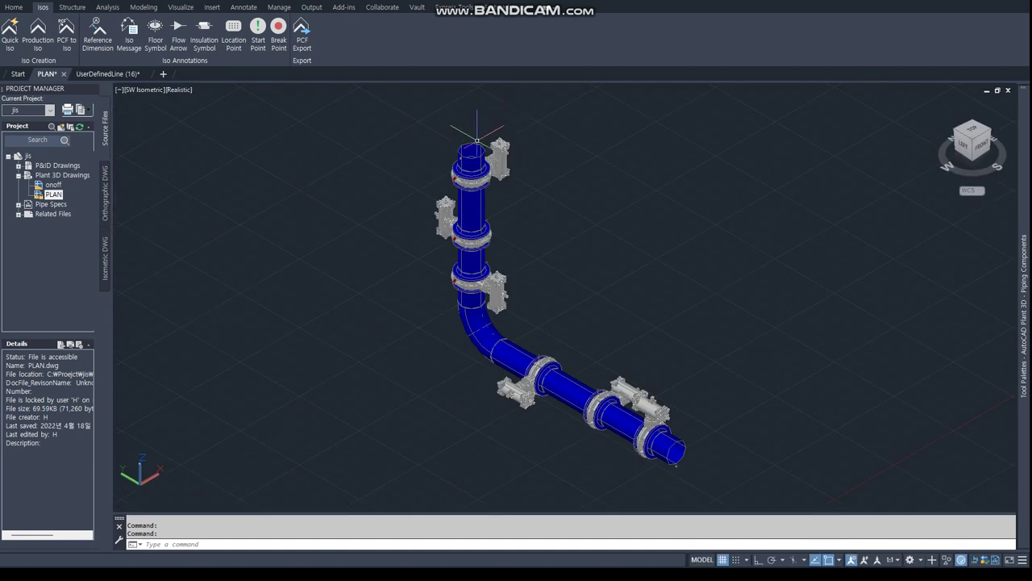
pyautogui.click(393, 110)
pyautogui.click(789, 496)
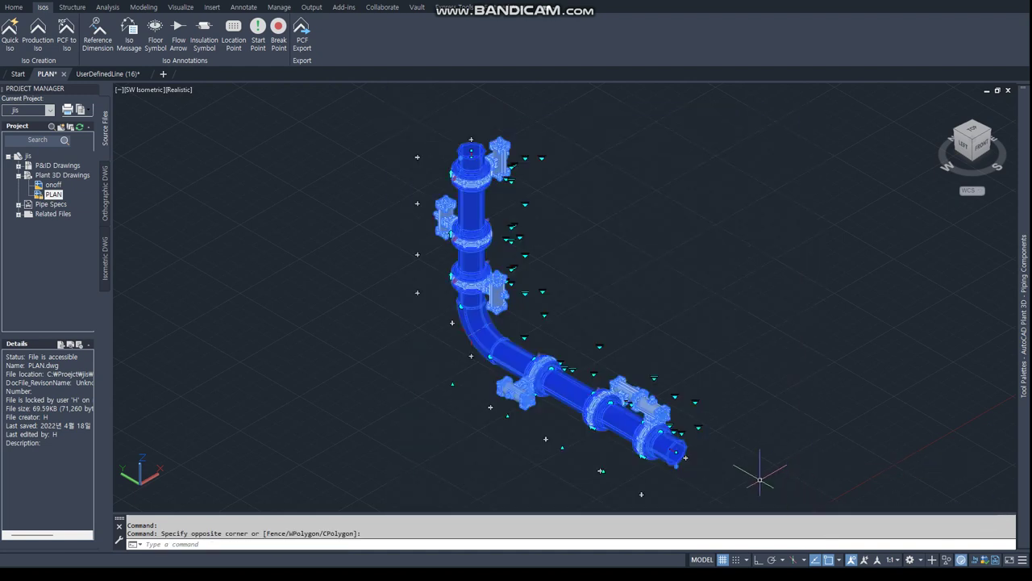
pyautogui.click(10, 30)
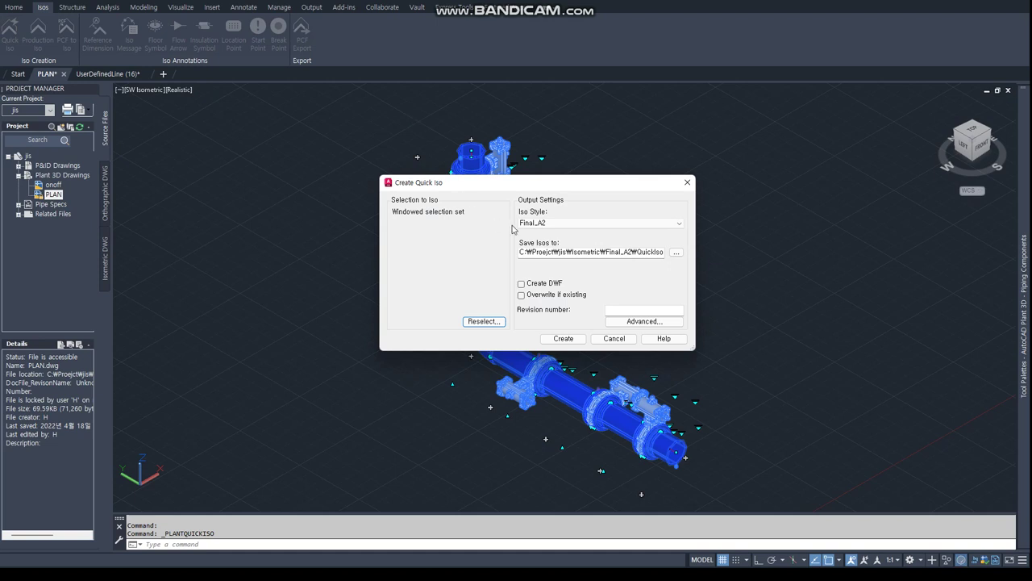
pyautogui.click(538, 226)
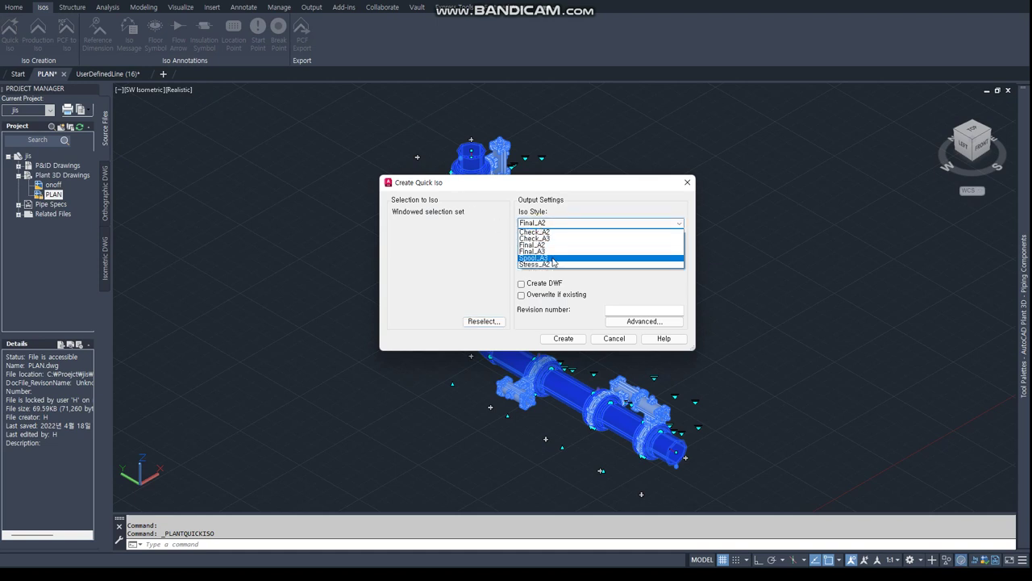
pyautogui.click(549, 232)
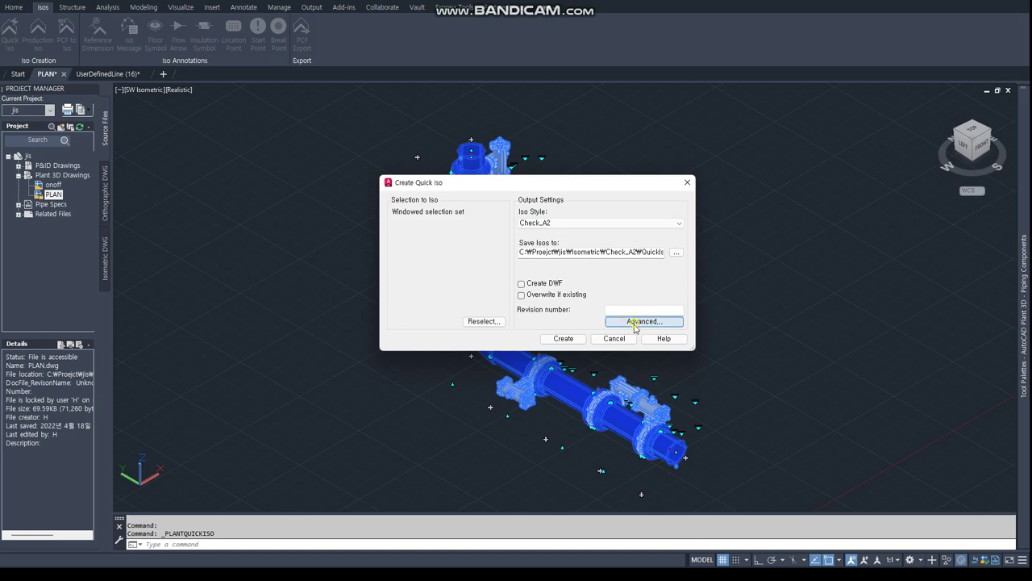
# Accept the advanced options, create the iso and open UserDefinedLine (2)
pyautogui.click(633, 322)
pyautogui.click(473, 360)
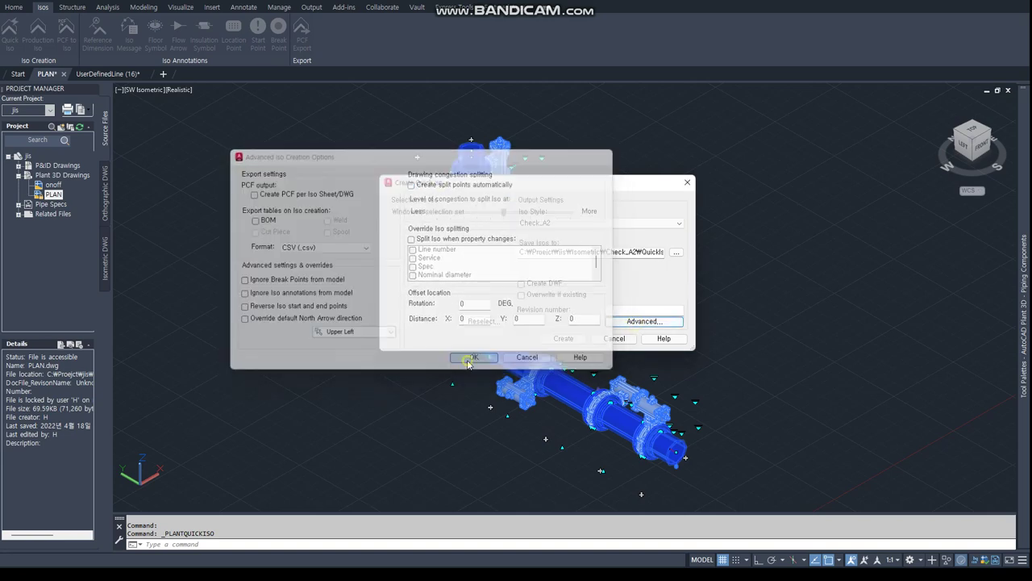
pyautogui.click(558, 340)
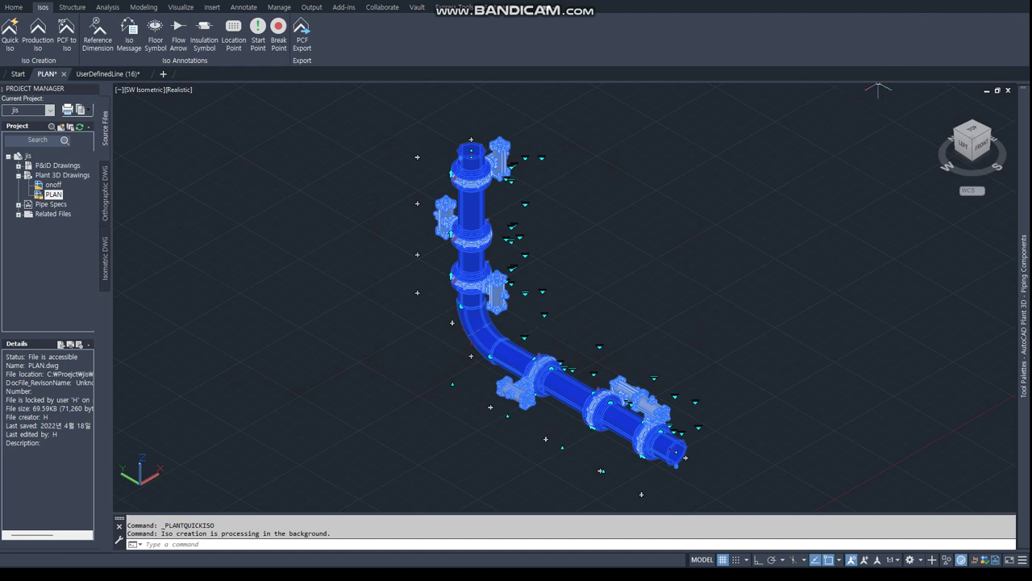
pyautogui.click(912, 542)
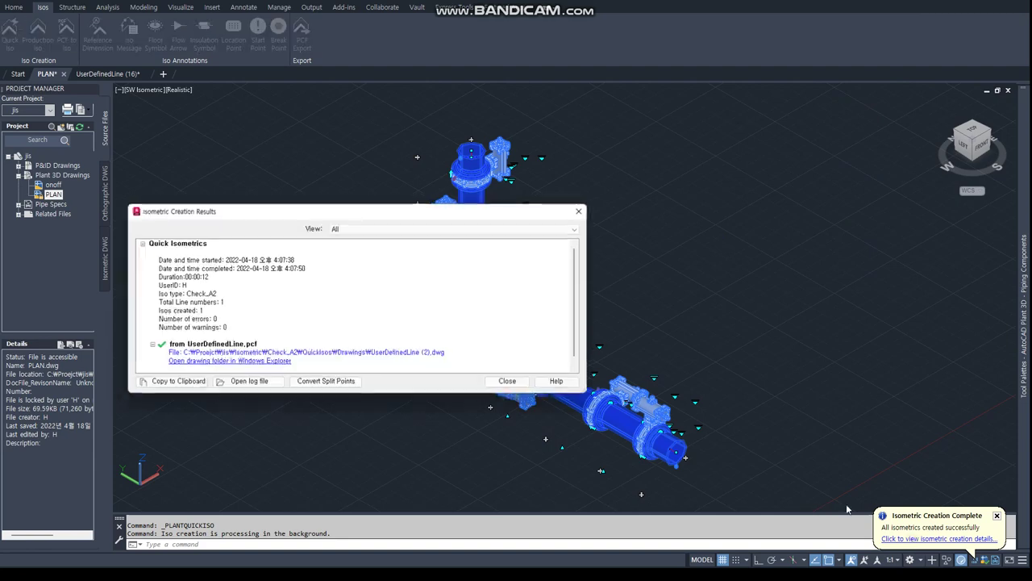
pyautogui.click(321, 348)
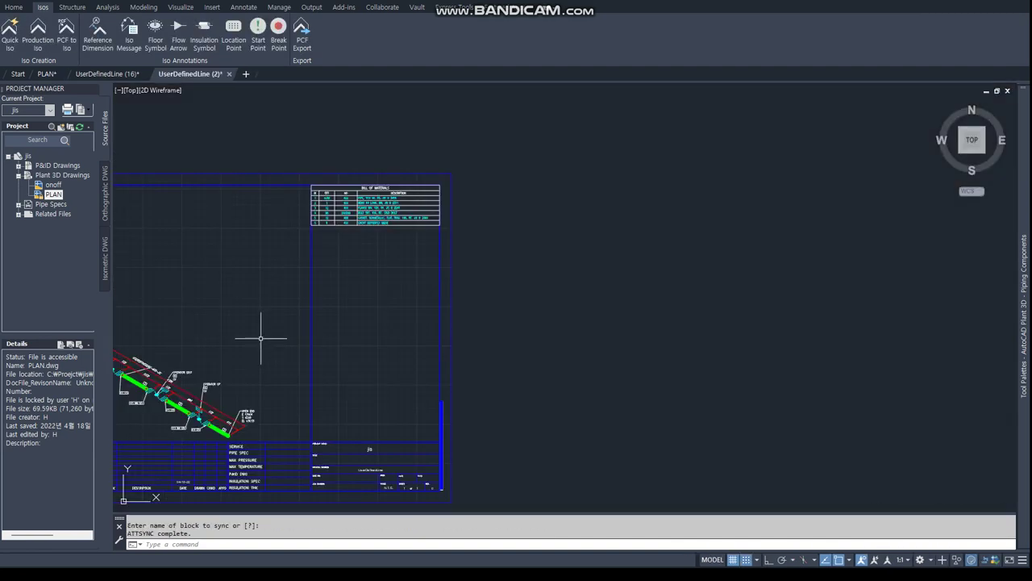
# Review the UserDefinedLine (2) iso's OPEN END and OPERATOR labels, then return to PLAN
pyautogui.moveTo(215, 368); pyautogui.dragTo(502, 341, button='middle')
pyautogui.scroll(6, 452, 290)
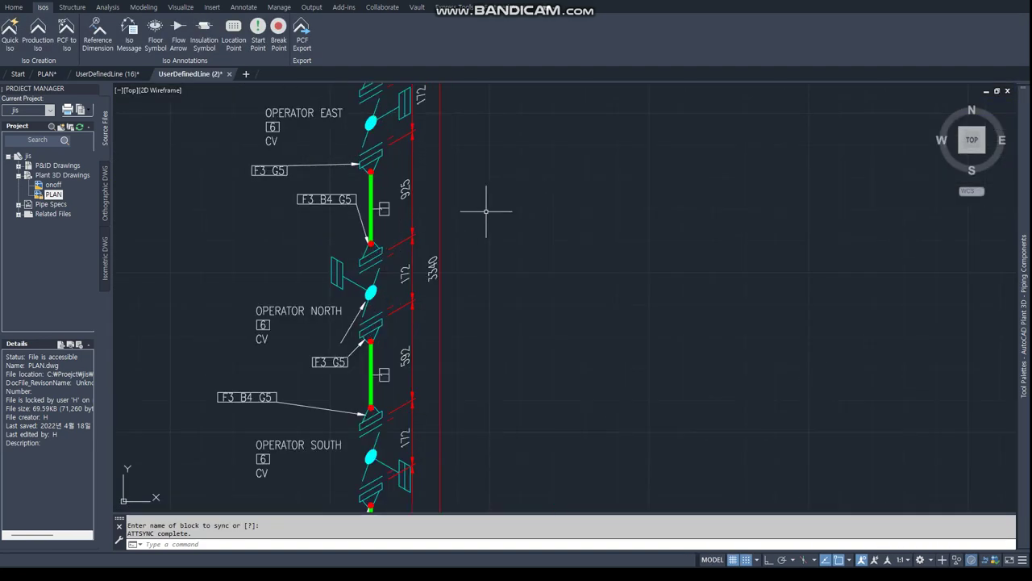
pyautogui.moveTo(362, 212); pyautogui.dragTo(377, 347, button='middle')
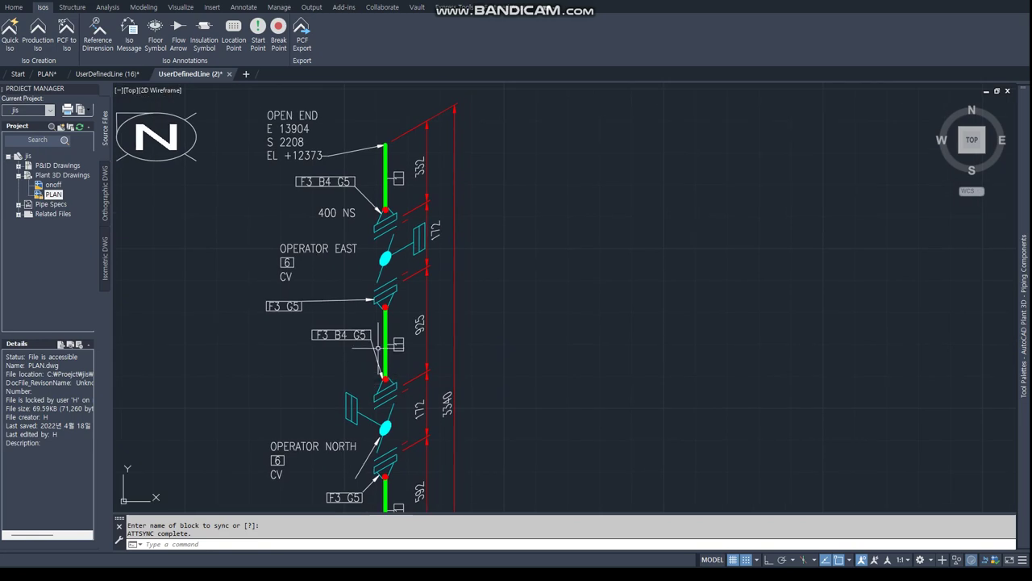
pyautogui.scroll(-3, 395, 342)
pyautogui.scroll(-2, 440, 357)
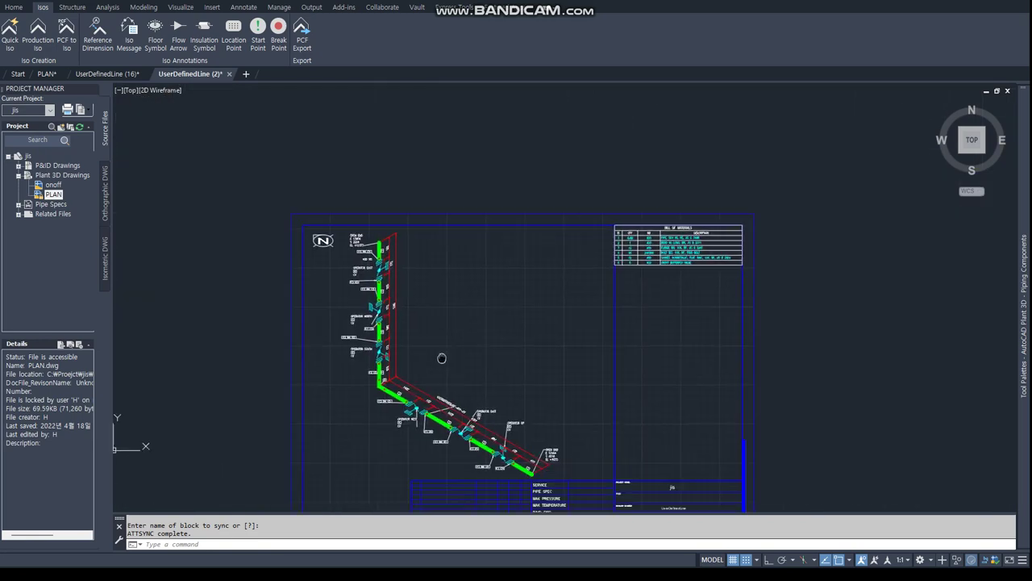
pyautogui.scroll(1, 415, 376)
pyautogui.scroll(2, 507, 388)
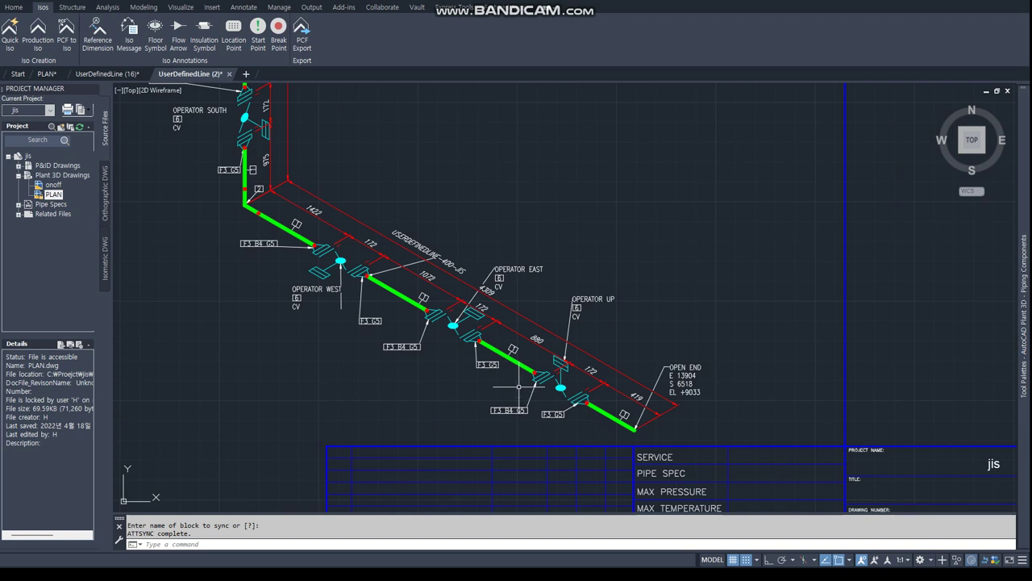
pyautogui.moveTo(599, 237); pyautogui.dragTo(626, 267, button='middle')
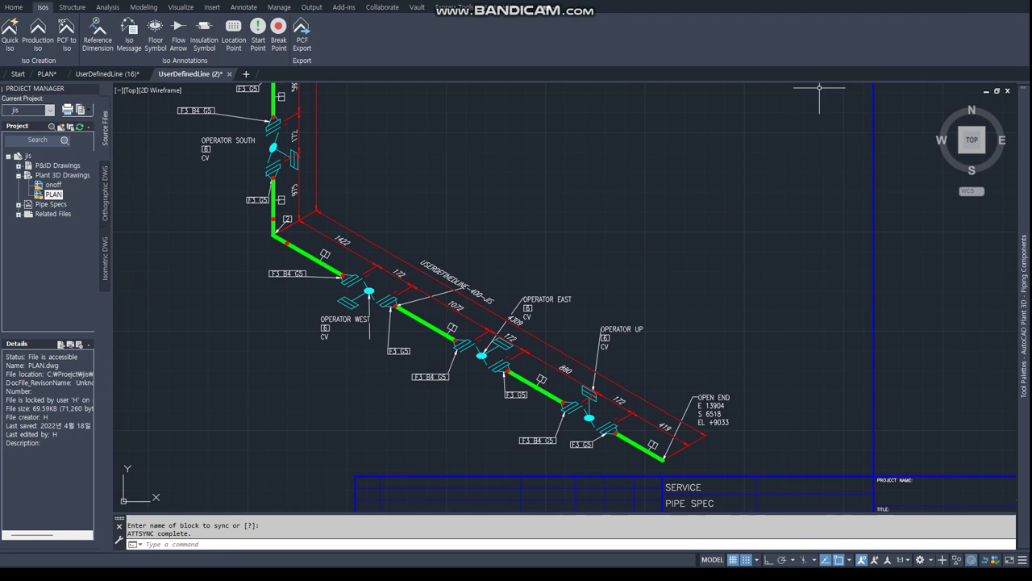
pyautogui.hotkey('ctrl', 'Tab')
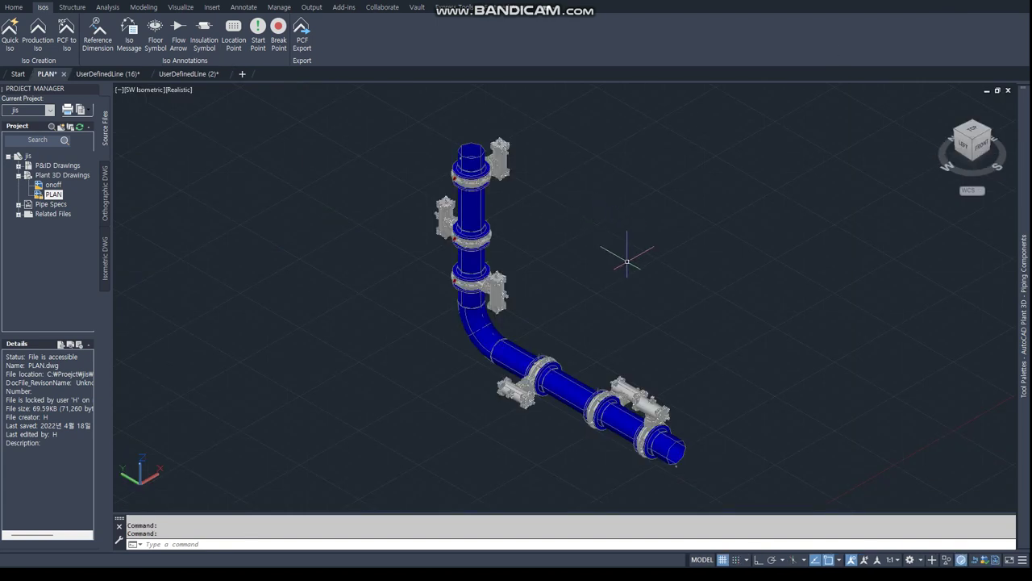
# Window-select the whole pipe line as the input for a new Quick Iso
pyautogui.moveTo(626, 253); pyautogui.dragTo(477, 267, button='middle')
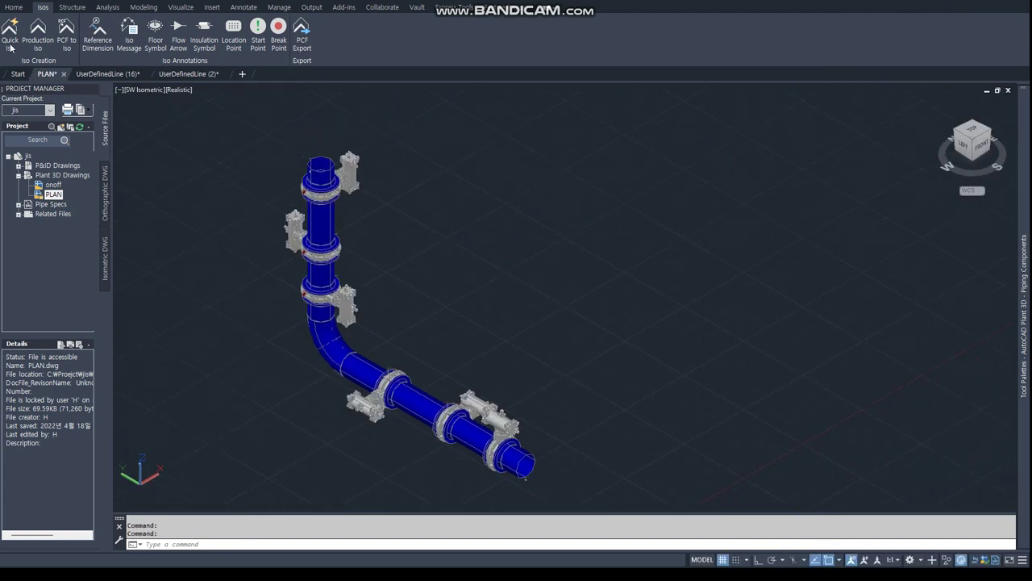
pyautogui.click(10, 46)
pyautogui.click(237, 104)
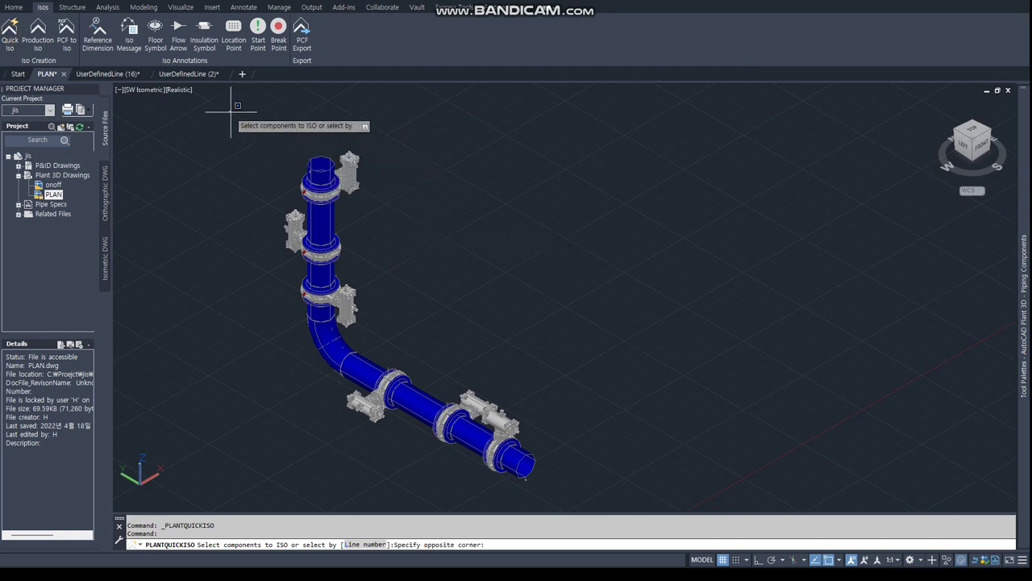
pyautogui.click(627, 498)
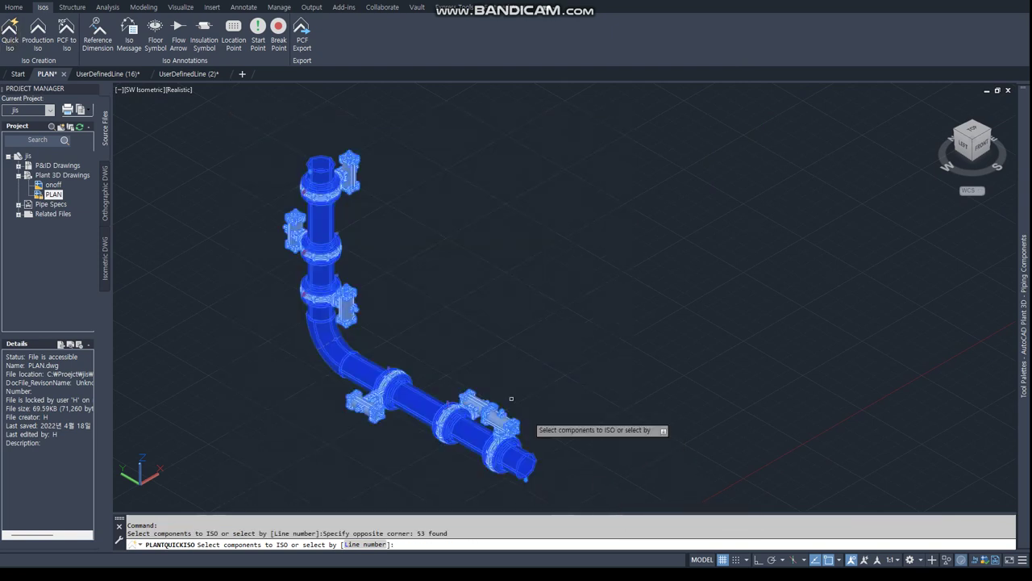
pyautogui.rightClick(12, 44)
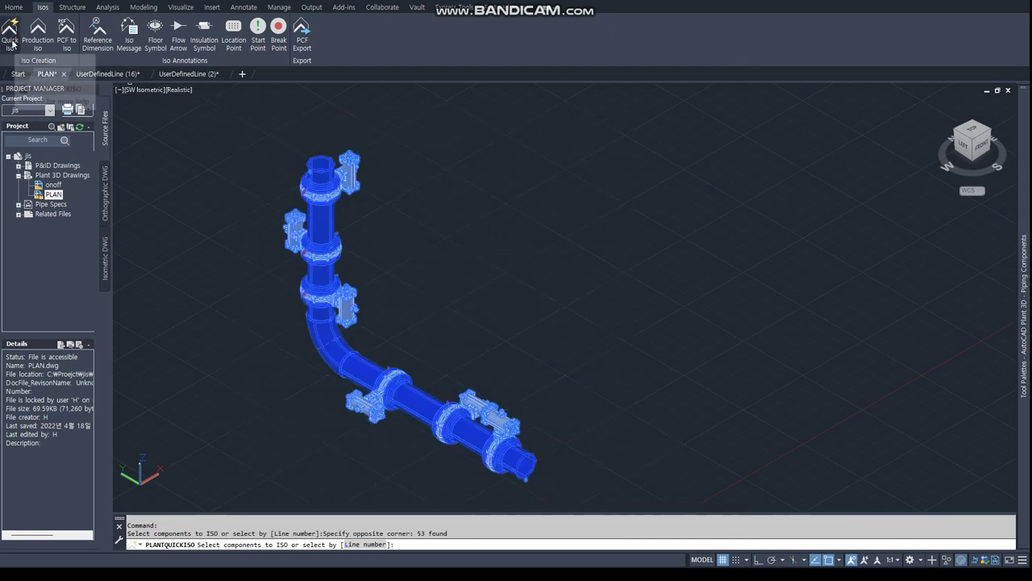
pyautogui.click(40, 85)
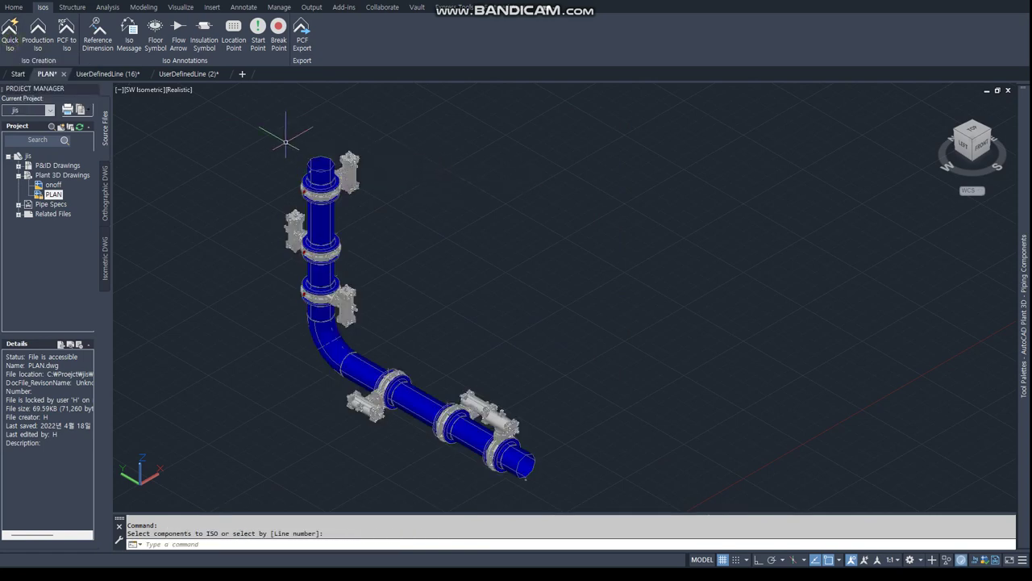
pyautogui.click(239, 127)
pyautogui.click(624, 511)
pyautogui.click(10, 32)
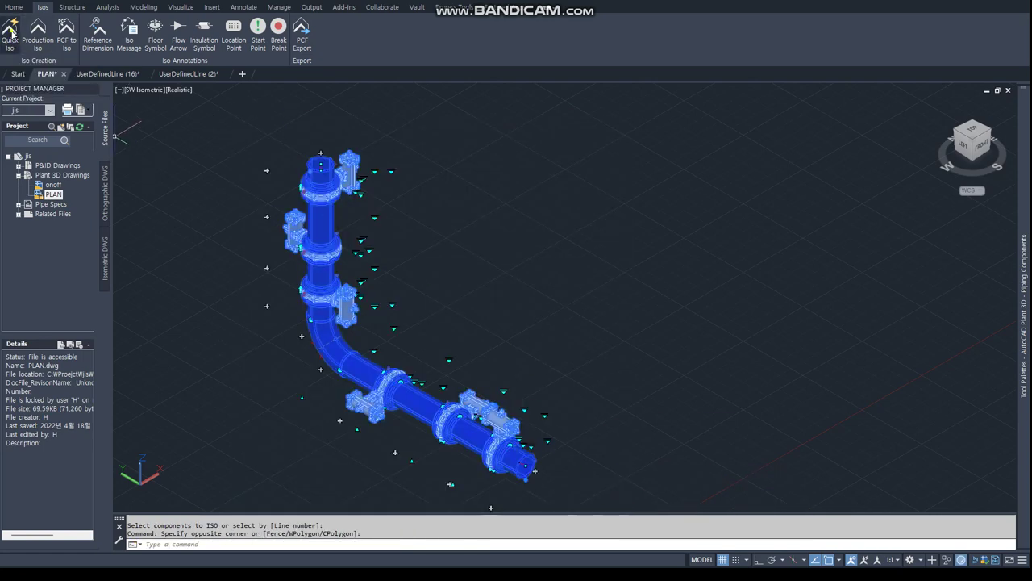
# Choose the Final_A2 iso style and create the quick isometric
pyautogui.click(659, 225)
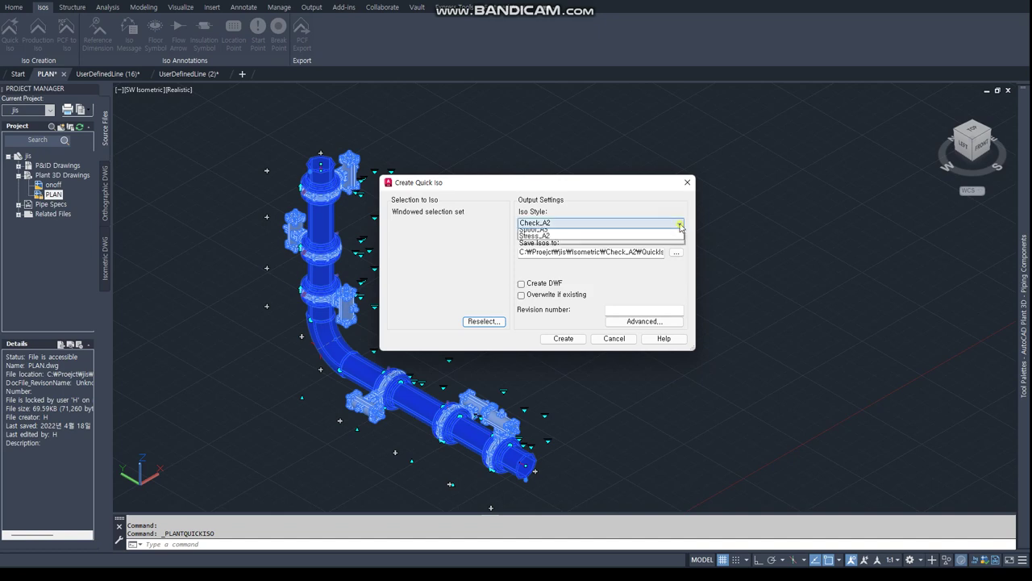
pyautogui.click(570, 246)
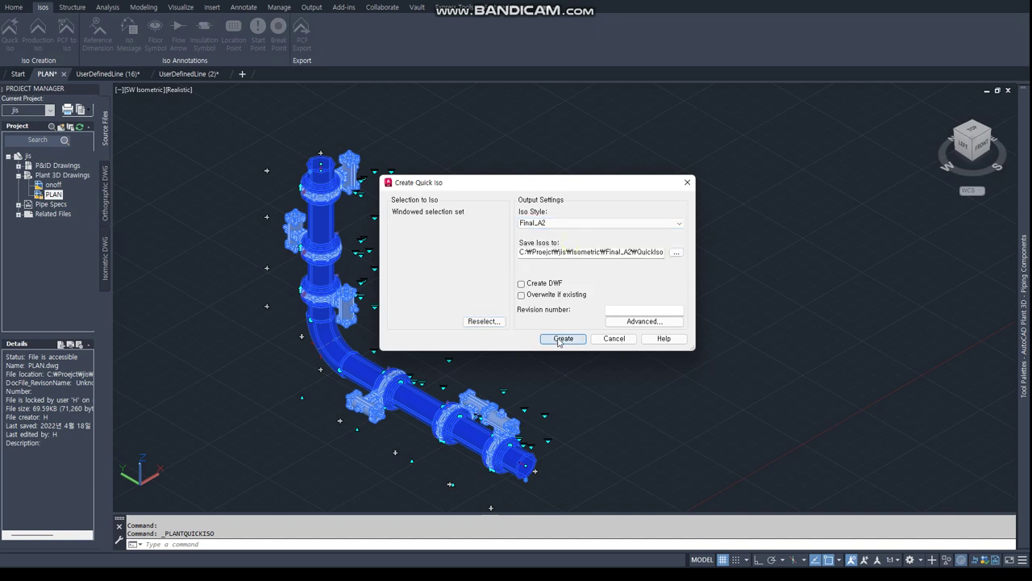
pyautogui.click(644, 321)
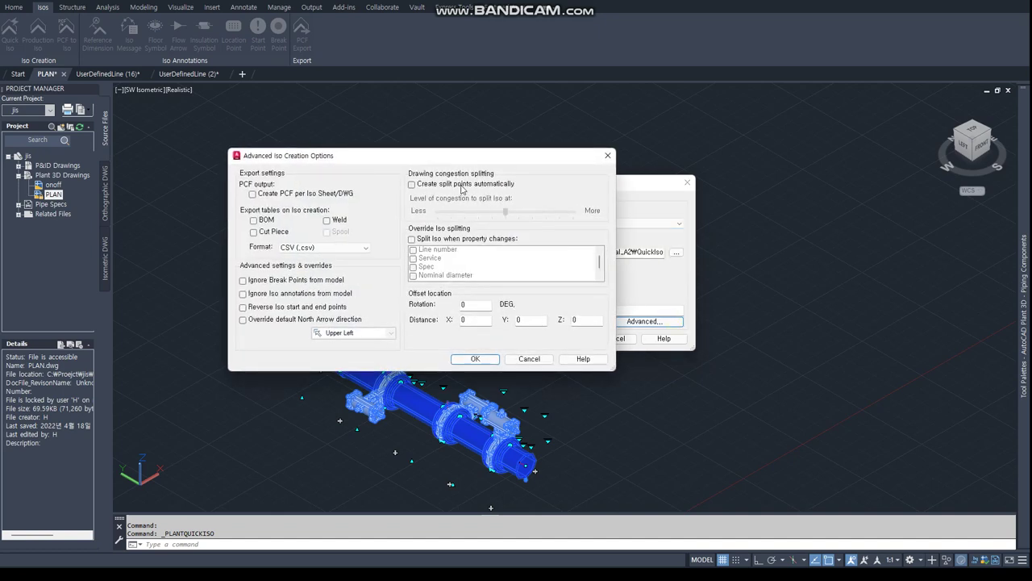
pyautogui.click(475, 360)
pyautogui.click(563, 338)
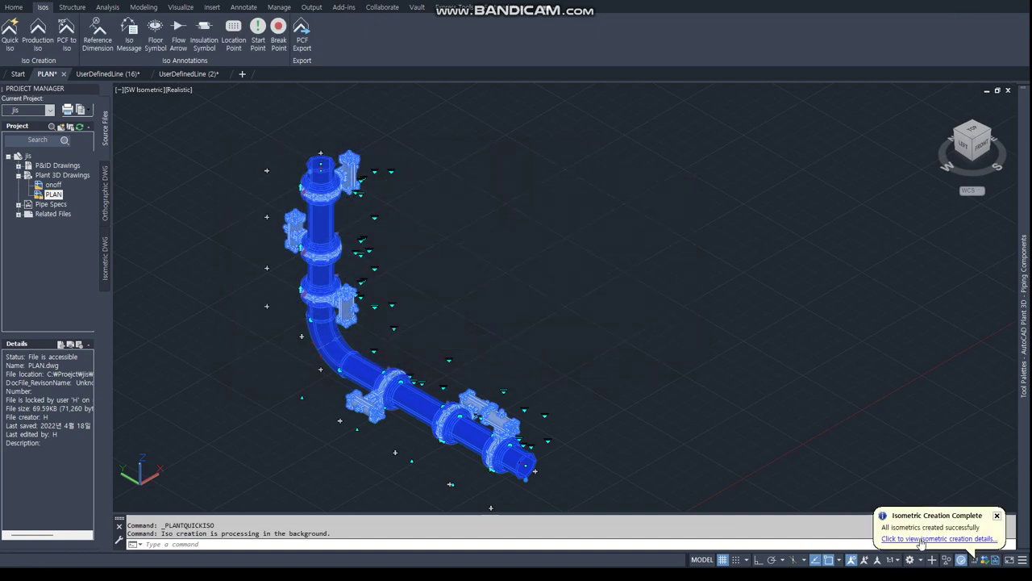
# Open UserDefinedLine (17) from the results and pan around the sheet to the OPEN END label
pyautogui.click(920, 542)
pyautogui.doubleClick(380, 357)
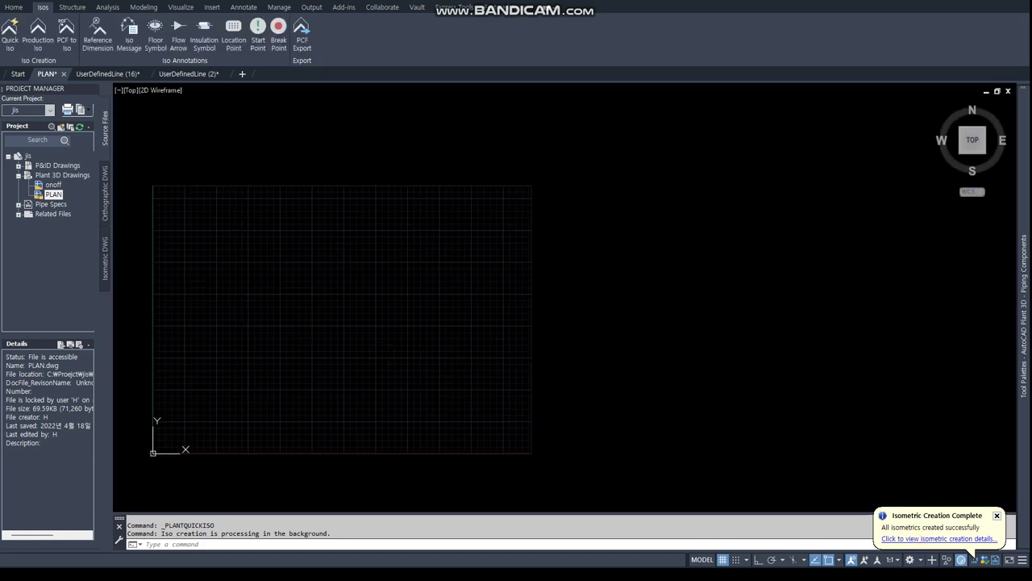
pyautogui.scroll(5, 238, 297)
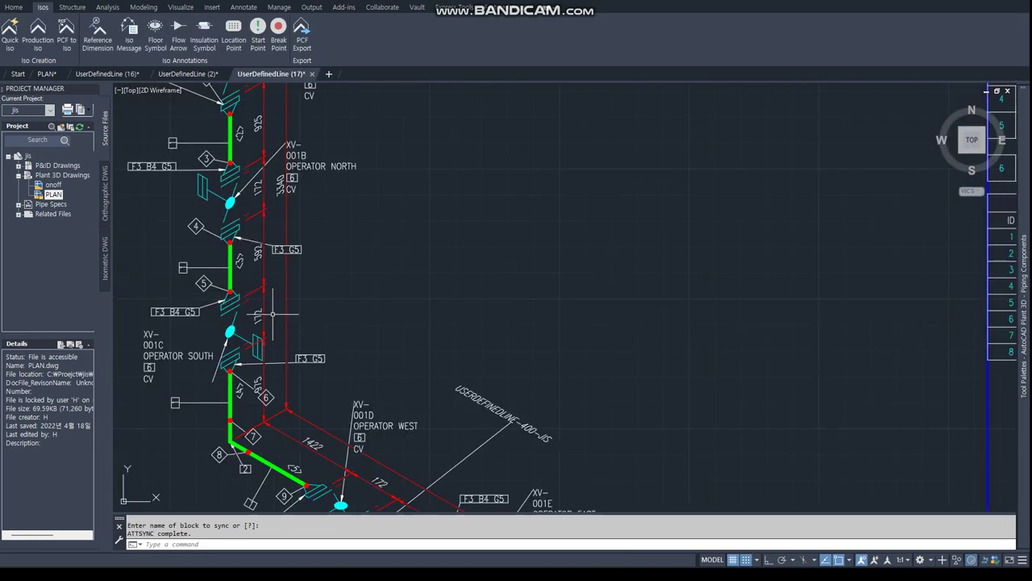
pyautogui.moveTo(272, 313); pyautogui.dragTo(424, 321, button='middle')
pyautogui.scroll(-5, 411, 322)
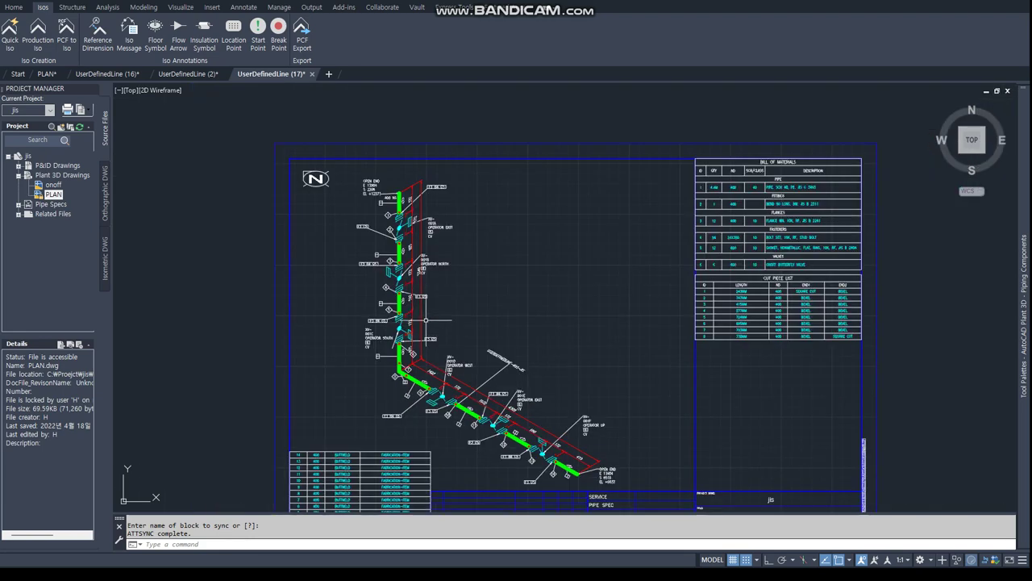
pyautogui.scroll(-1, 484, 395)
pyautogui.scroll(-1, 484, 395)
pyautogui.scroll(2, 482, 394)
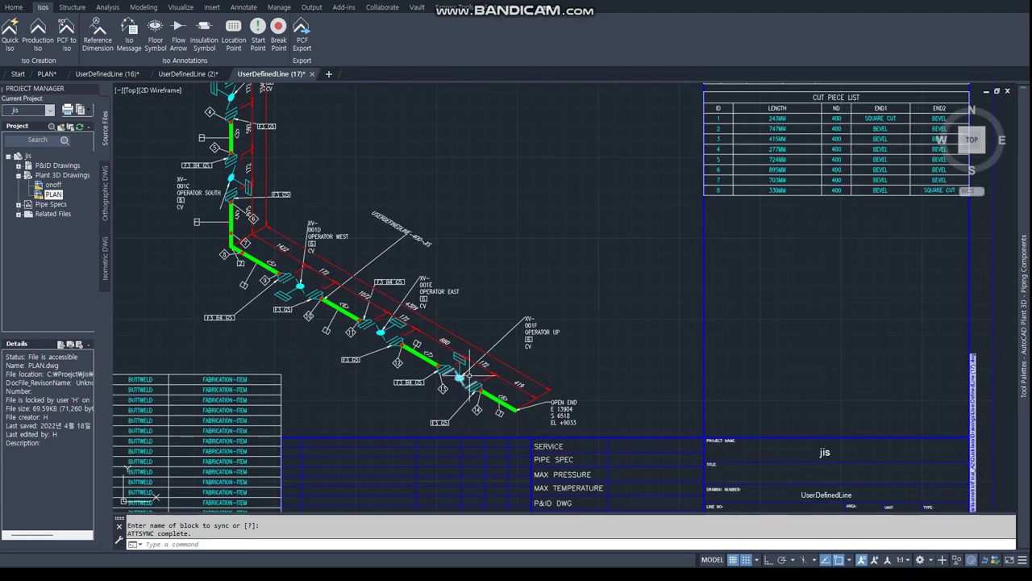
pyautogui.moveTo(395, 323); pyautogui.dragTo(492, 411, button='middle')
pyautogui.scroll(2, 379, 355)
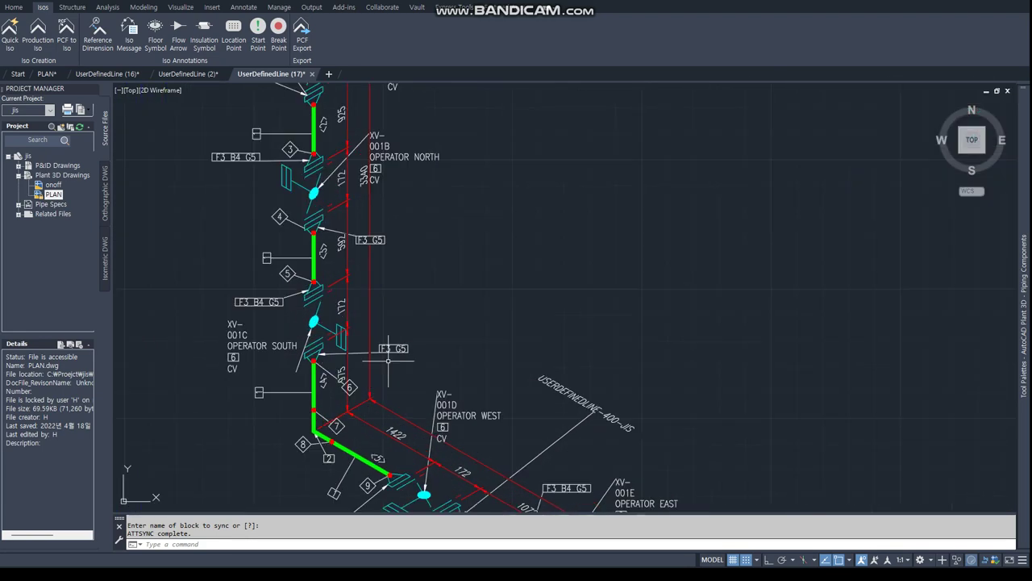
pyautogui.scroll(2, 355, 339)
pyautogui.scroll(1, 337, 324)
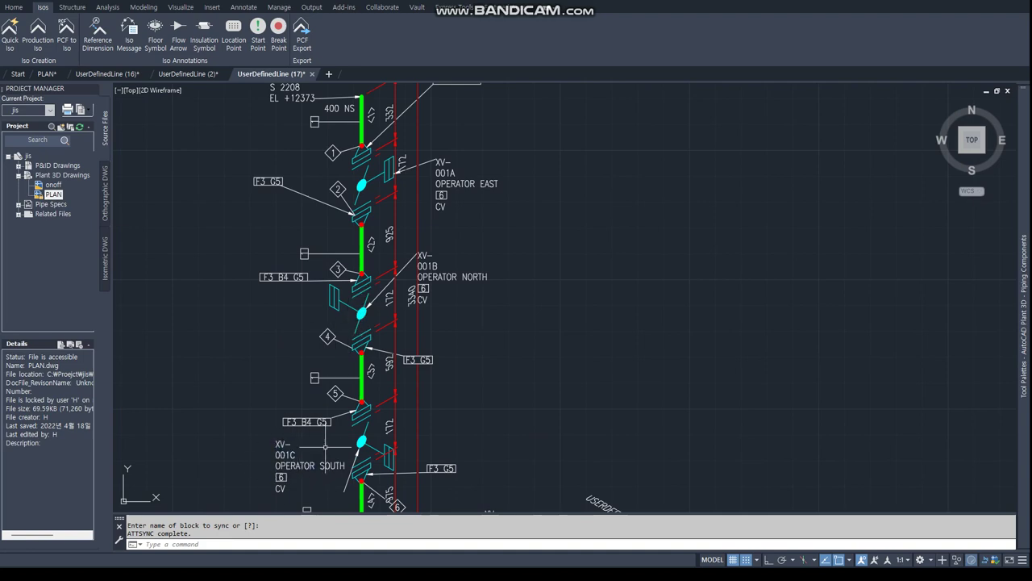
pyautogui.moveTo(361, 260); pyautogui.dragTo(384, 369, button='middle')
pyautogui.scroll(-2, 380, 347)
pyautogui.scroll(-2, 375, 298)
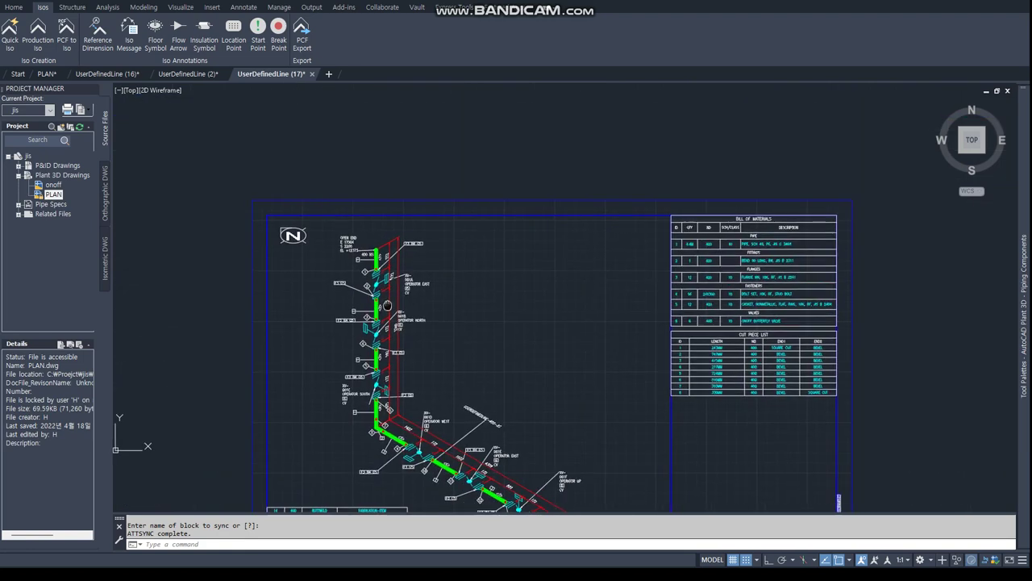
pyautogui.moveTo(379, 257); pyautogui.dragTo(370, 223, button='middle')
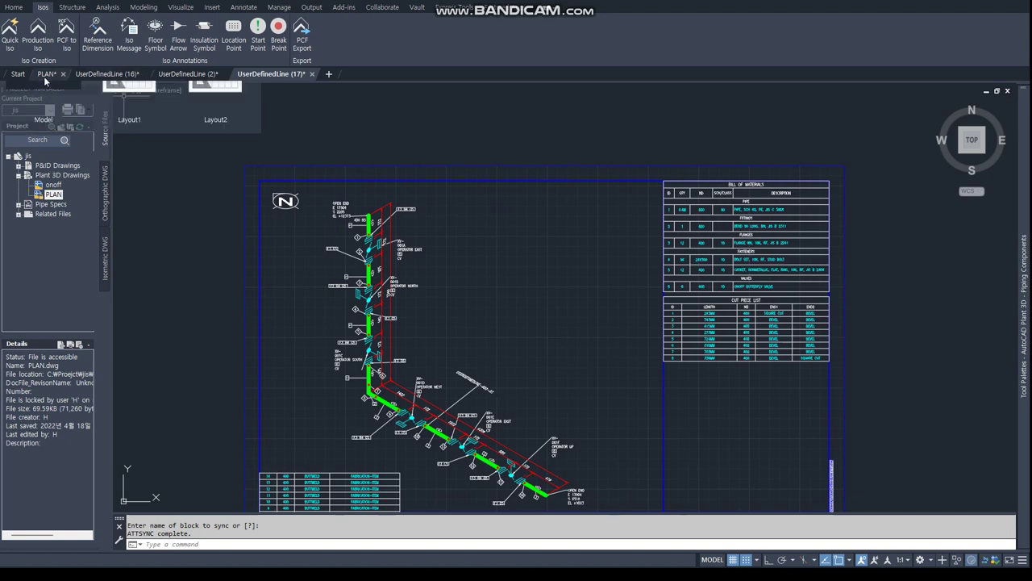
# In the PLAN model, select all six butterfly valves and show their properties
pyautogui.click(53, 76)
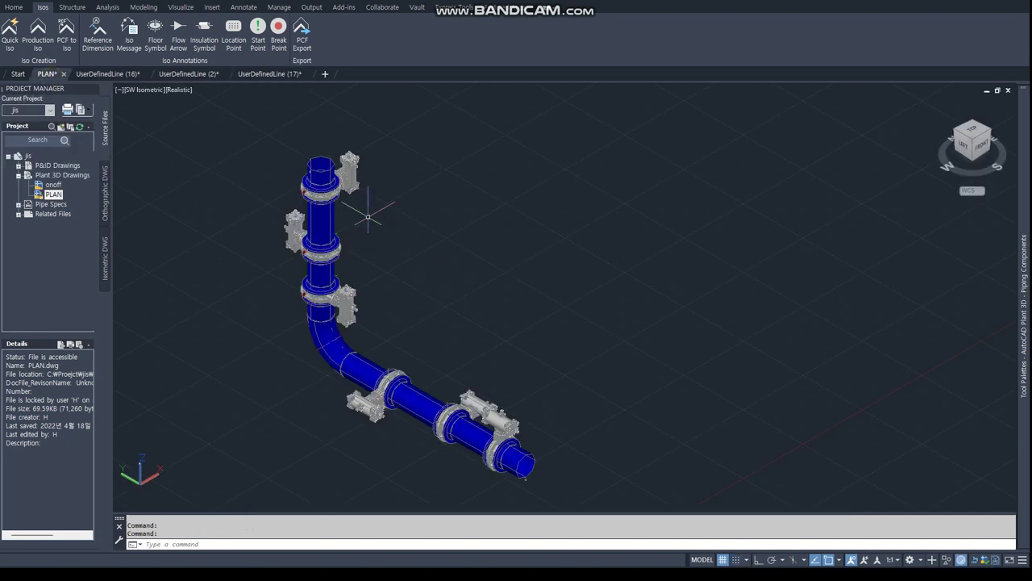
pyautogui.click(367, 184)
pyautogui.click(343, 158)
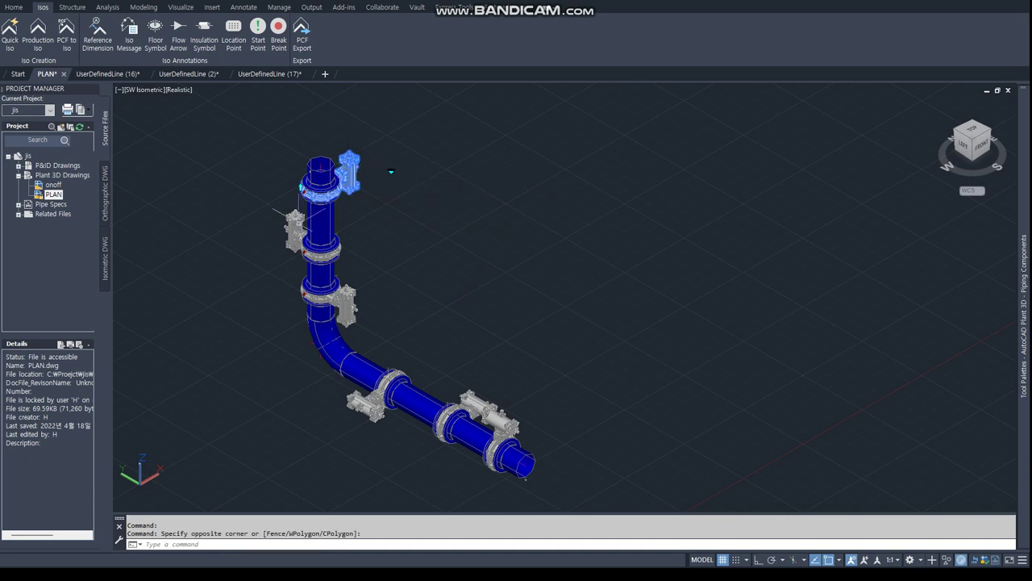
pyautogui.click(294, 233)
pyautogui.click(351, 300)
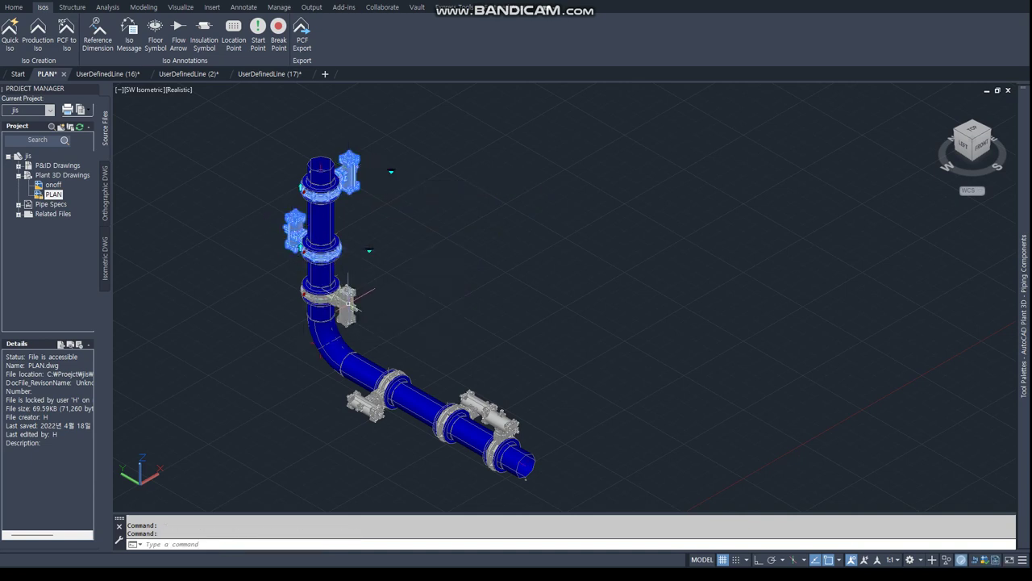
pyautogui.click(347, 305)
pyautogui.click(367, 401)
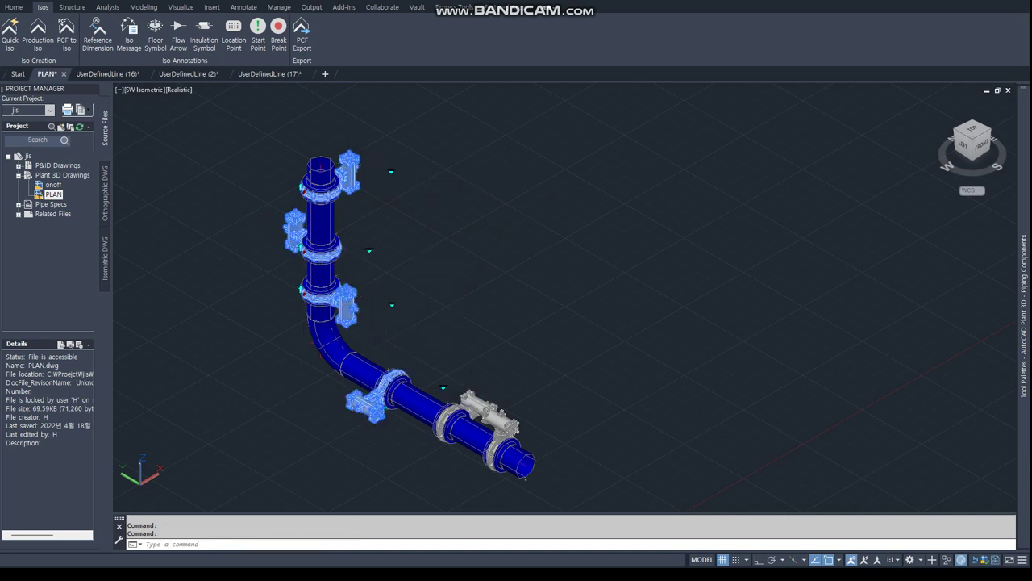
pyautogui.click(493, 415)
pyautogui.rightClick(496, 417)
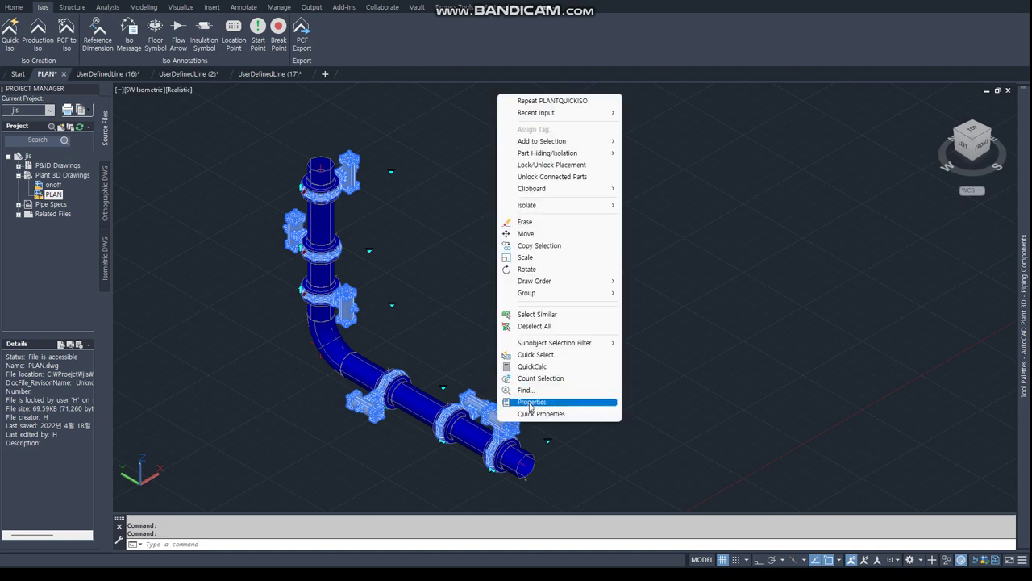
pyautogui.click(530, 402)
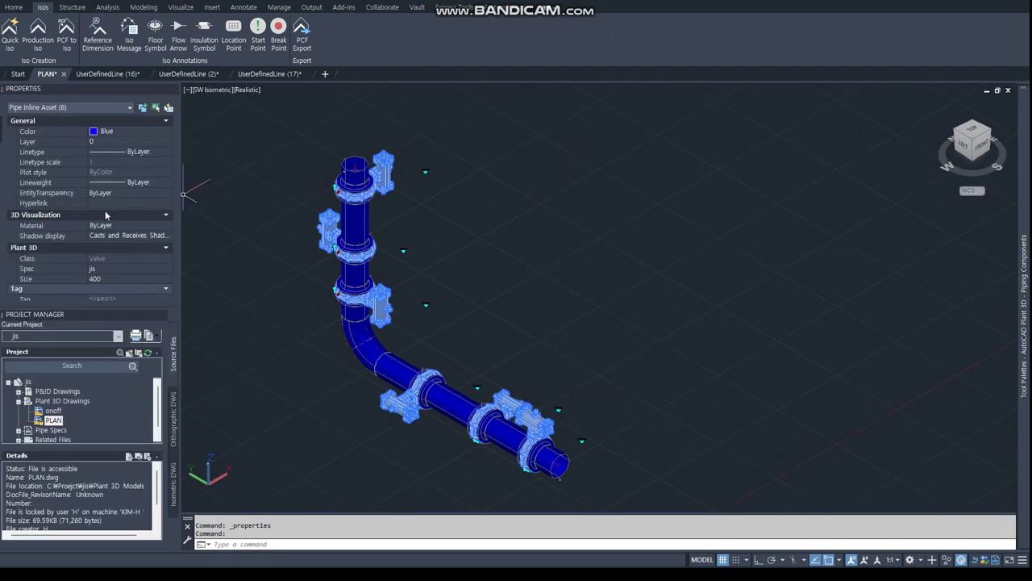
# Change the valves' Content Iso Symbol from TYPE=VALVE to TYPE=Instrument
pyautogui.scroll(-5, 110, 259)
pyautogui.scroll(-5, 114, 223)
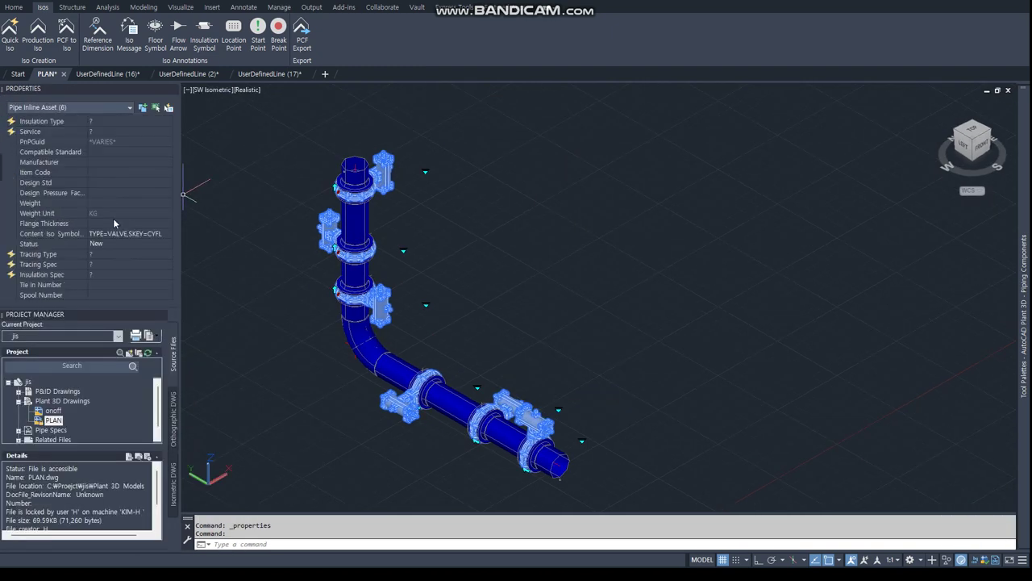
pyautogui.click(124, 235)
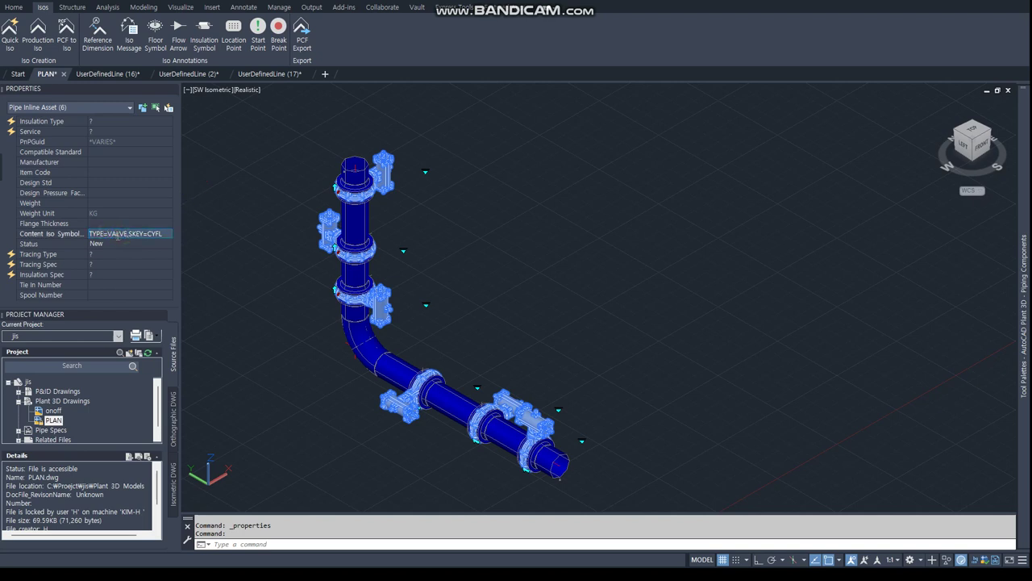
pyautogui.write('INS')
pyautogui.press('BackSpace')
pyautogui.press('BackSpace')
pyautogui.press('BackSpace')
pyautogui.press('BackSpace')
pyautogui.press('BackSpace')
pyautogui.scroll(-2, 126, 253)
pyautogui.scroll(-2, 126, 253)
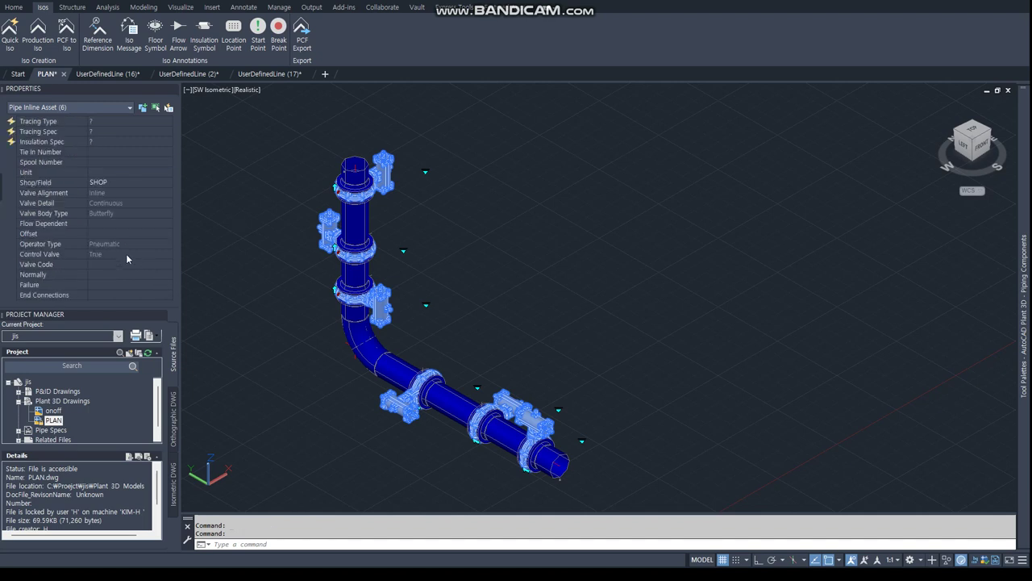
pyautogui.scroll(2, 126, 253)
pyautogui.scroll(2, 126, 253)
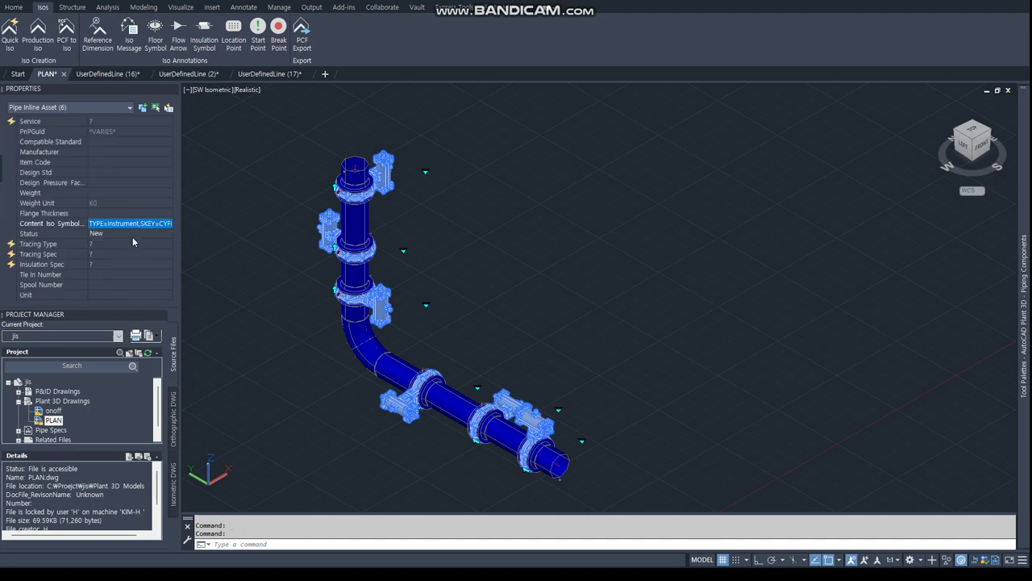
pyautogui.click(132, 237)
pyautogui.write('qsave')
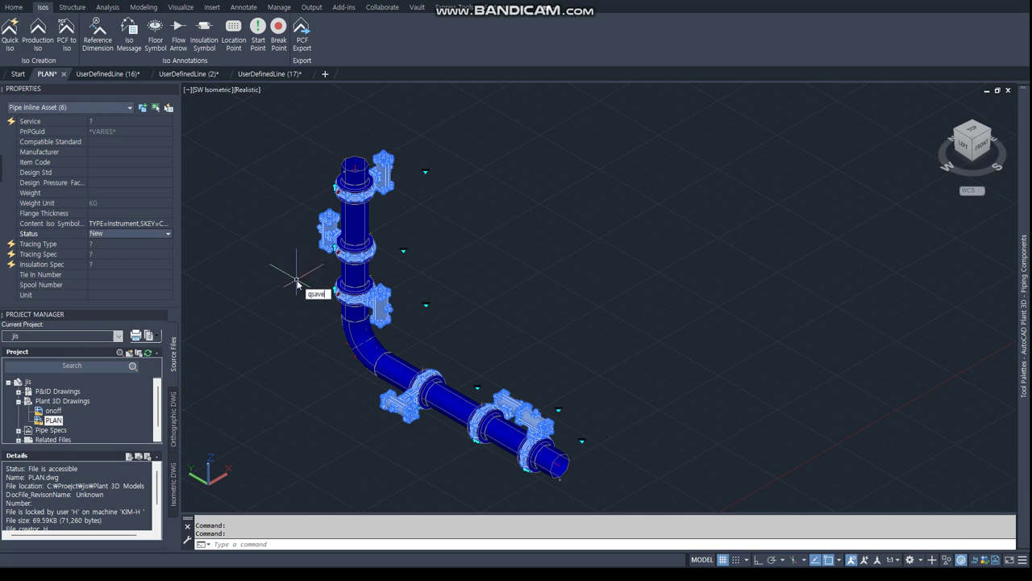
# Save PLAN and window-select all 53 pipe line components for a Quick Iso
pyautogui.press('Return')
pyautogui.click(276, 117)
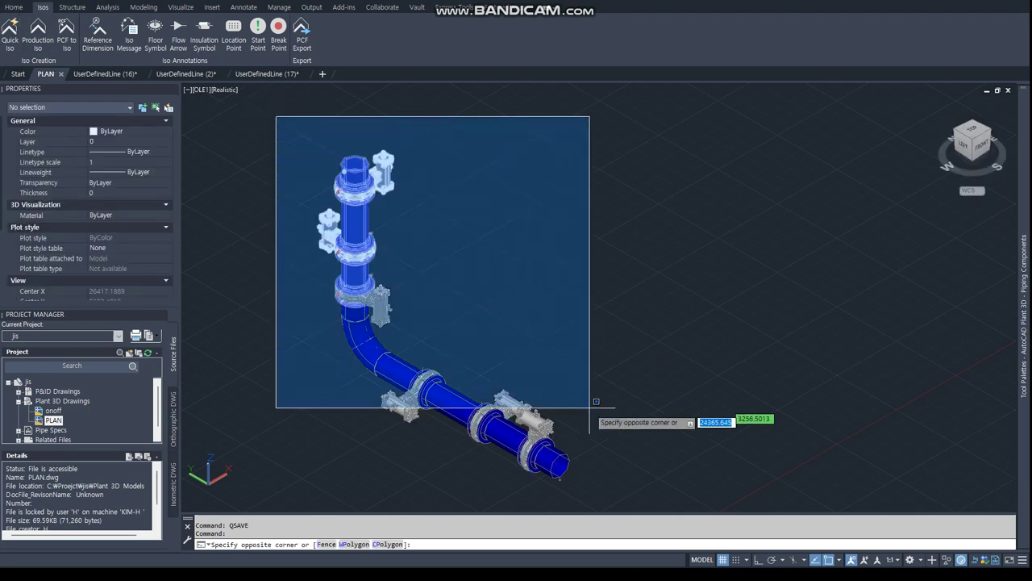
pyautogui.click(680, 511)
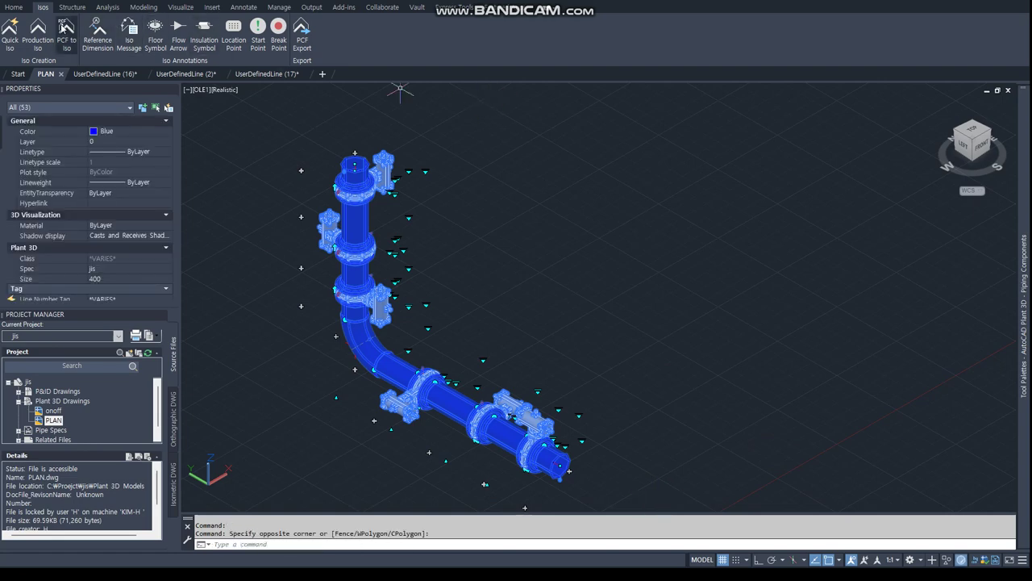
pyautogui.click(11, 32)
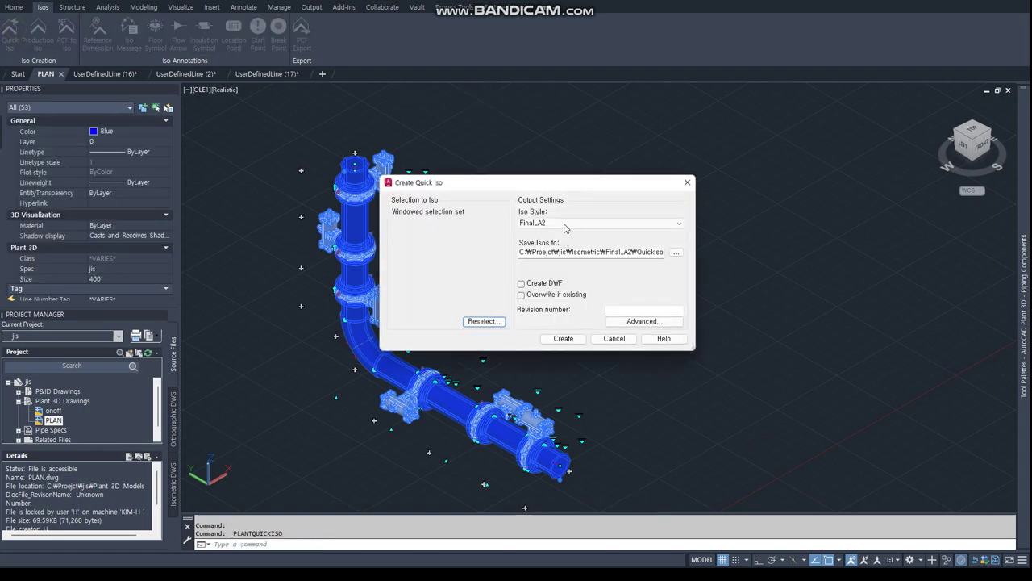
# Create the Final_A2 quick isometric with default advanced options and view the creation details
pyautogui.click(645, 321)
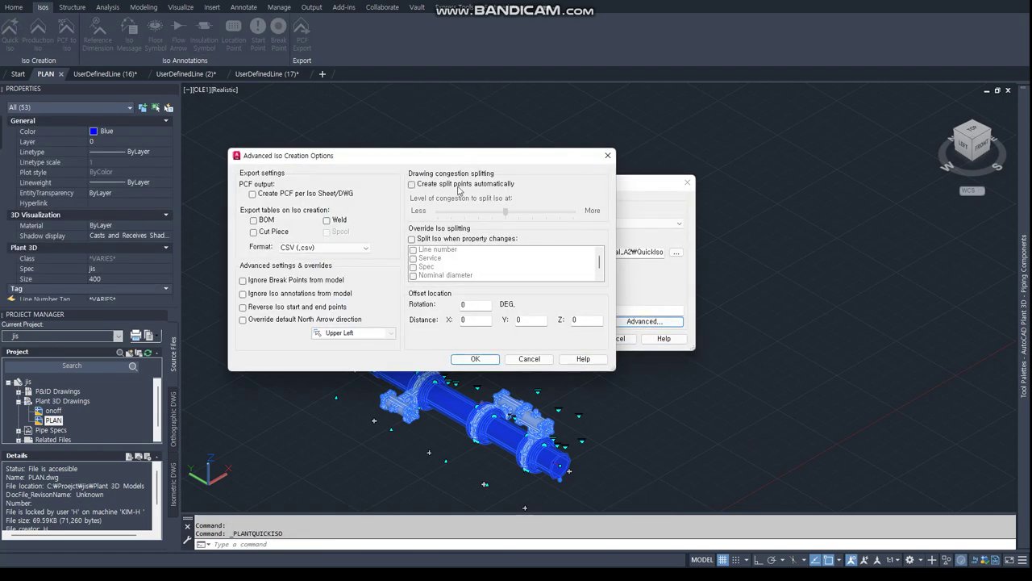
pyautogui.click(475, 359)
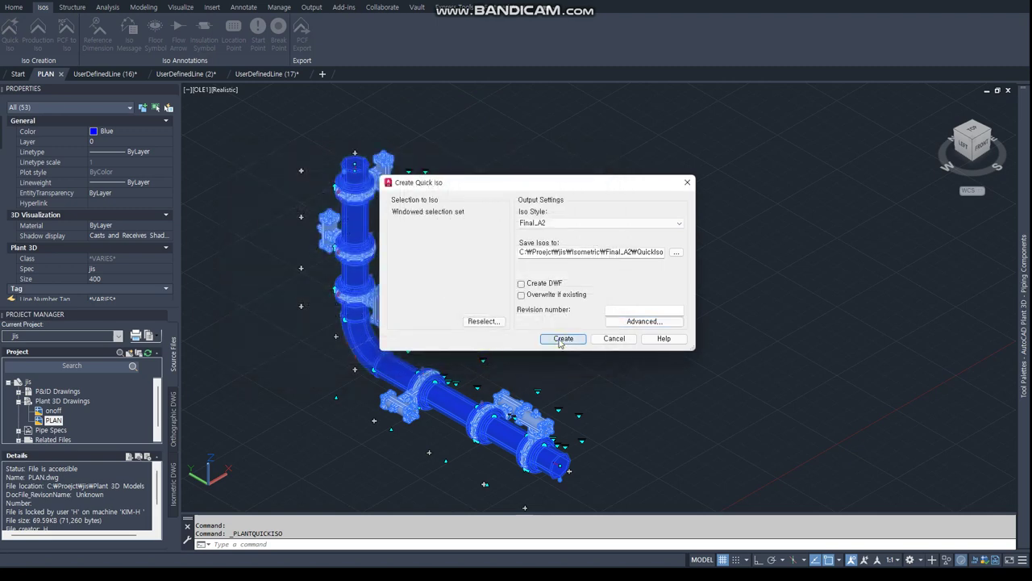
pyautogui.click(562, 339)
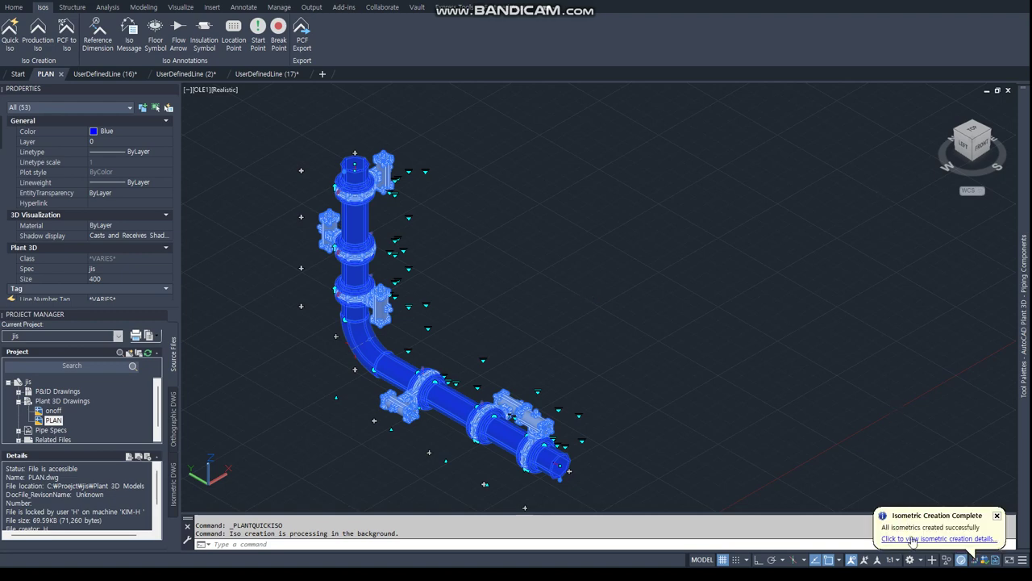
pyautogui.click(912, 539)
# Open UserDefinedLine (18) and bring its BOM and cut piece tables into view
pyautogui.click(363, 354)
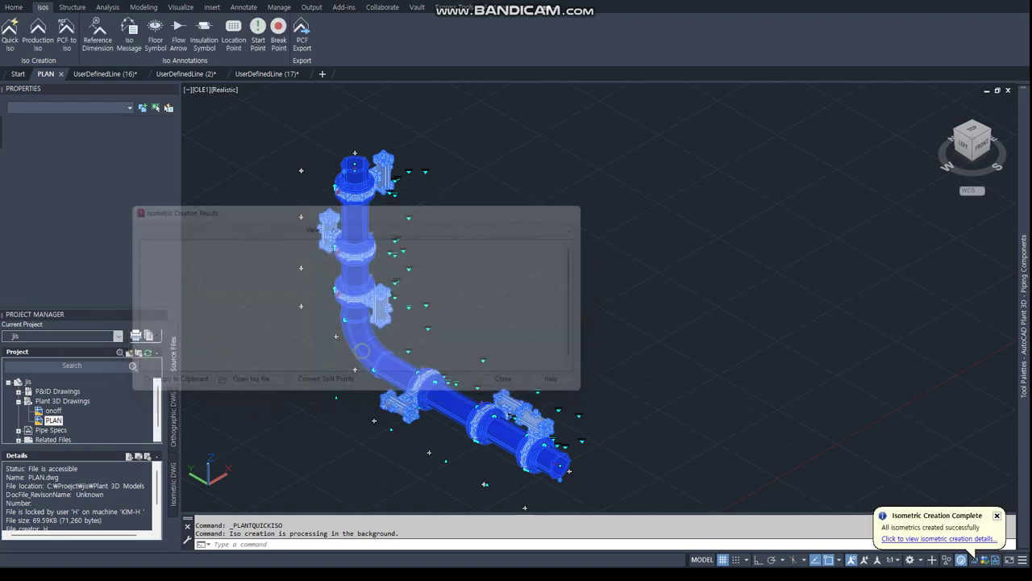
pyautogui.scroll(5, 288, 244)
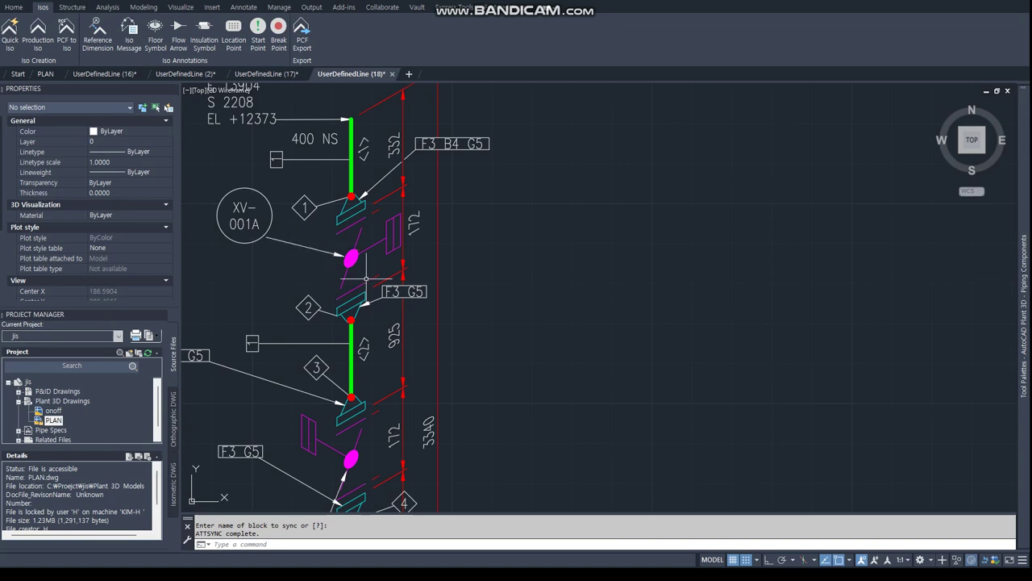
pyautogui.scroll(-5, 451, 214)
pyautogui.click(279, 75)
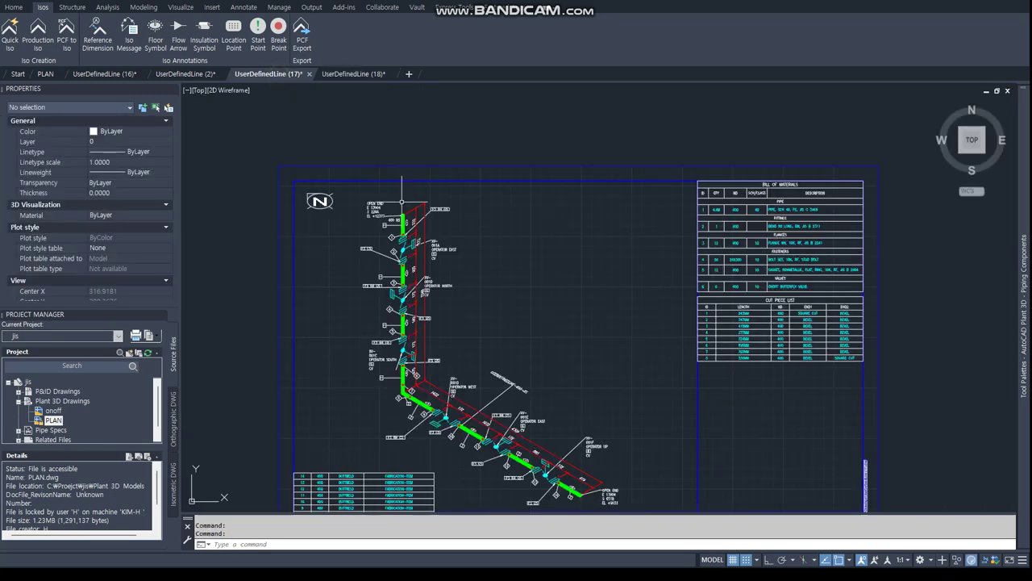
pyautogui.click(364, 77)
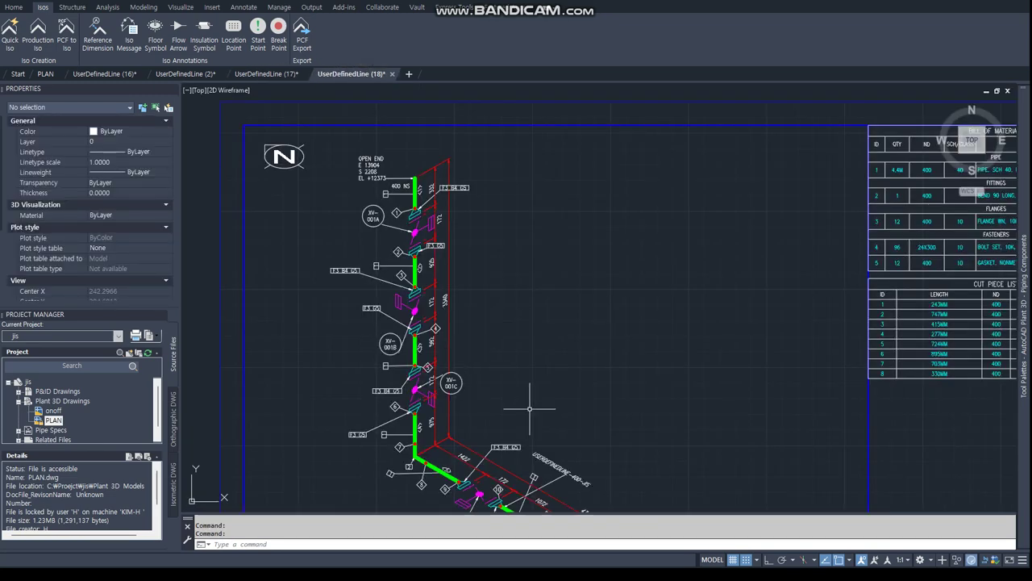
pyautogui.scroll(3, 530, 410)
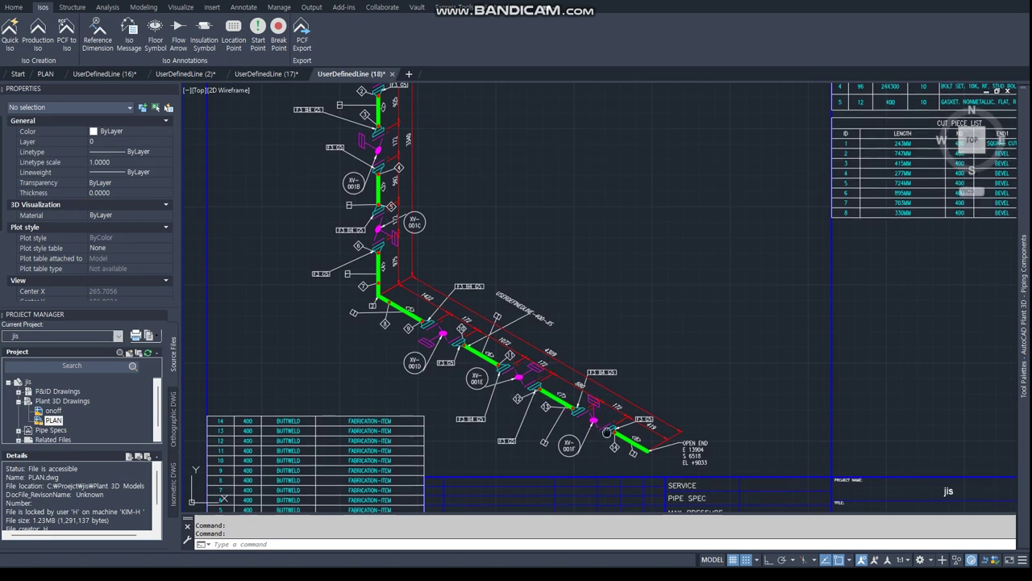
pyautogui.moveTo(733, 194); pyautogui.dragTo(455, 409, button='middle')
pyautogui.scroll(2, 455, 409)
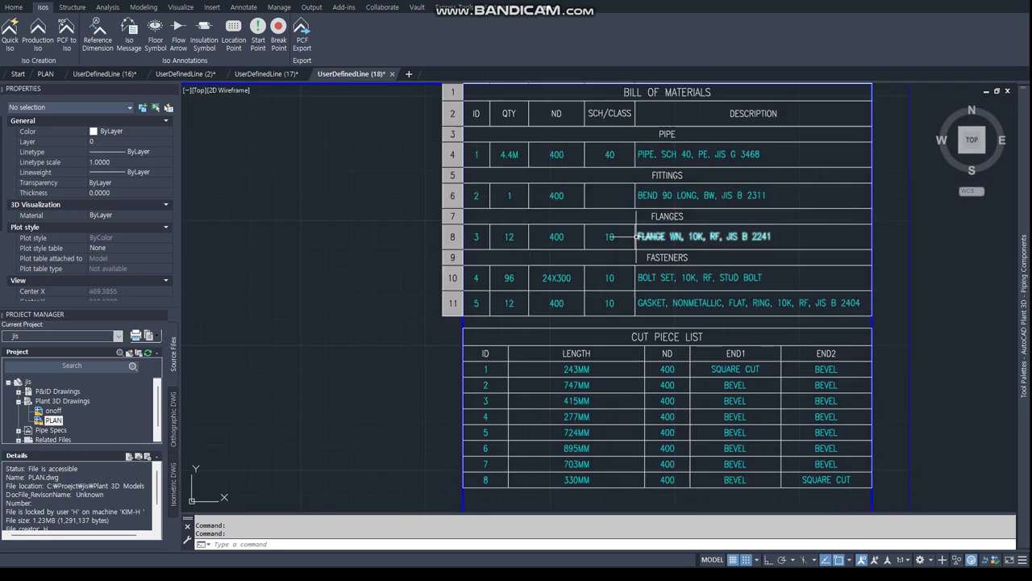
# Compare the bill of materials against UserDefinedLine (17), then return to the PLAN model
pyautogui.click(262, 75)
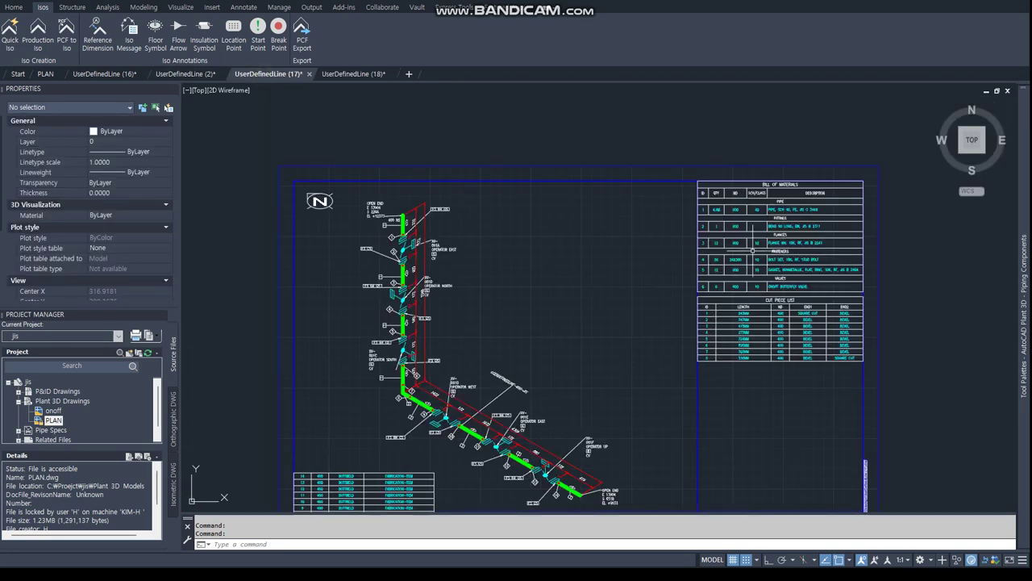
pyautogui.scroll(5, 771, 311)
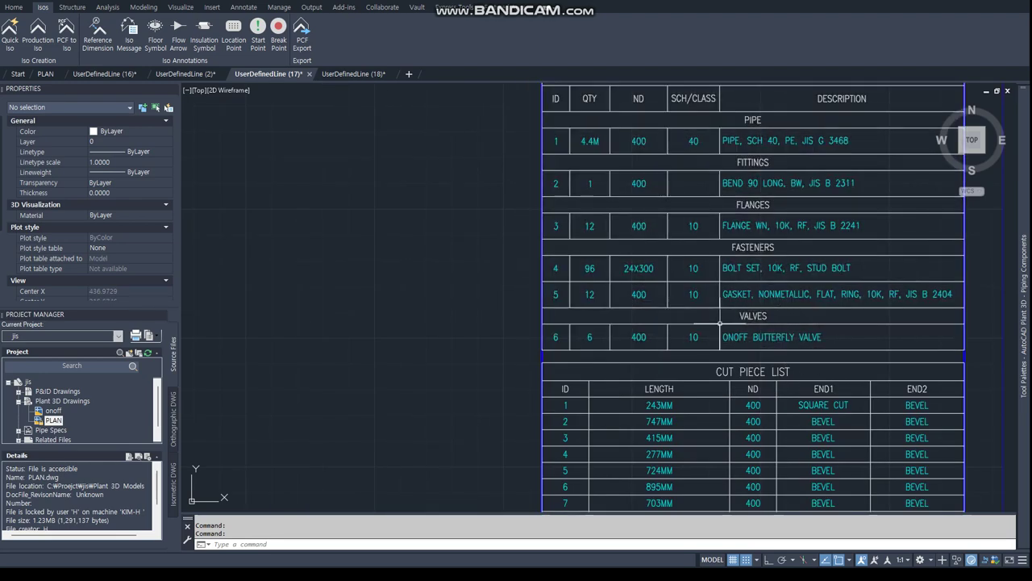
pyautogui.click(352, 74)
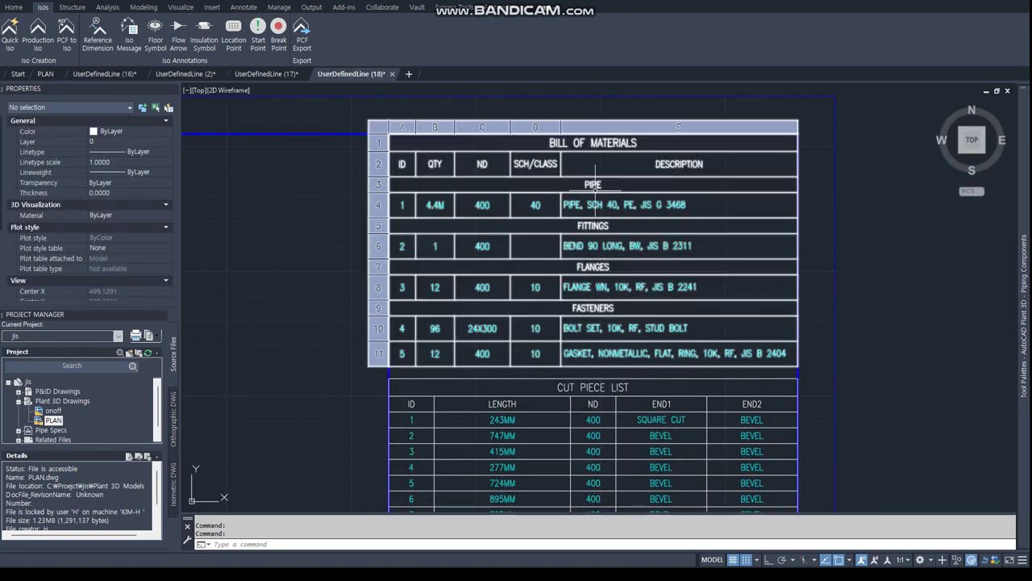
pyautogui.scroll(-5, 570, 356)
pyautogui.scroll(6, 489, 368)
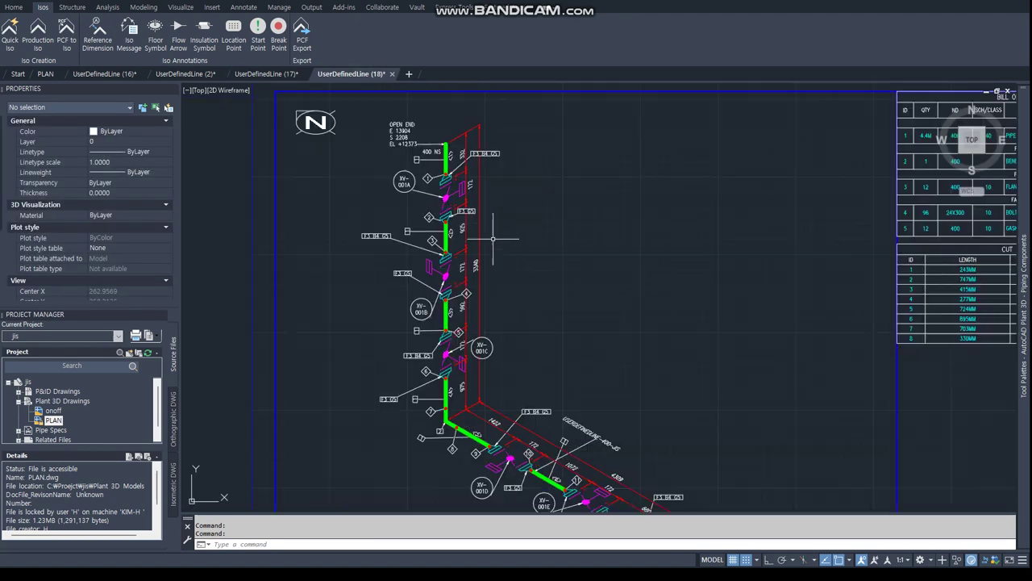
pyautogui.moveTo(510, 352); pyautogui.dragTo(558, 314, button='middle')
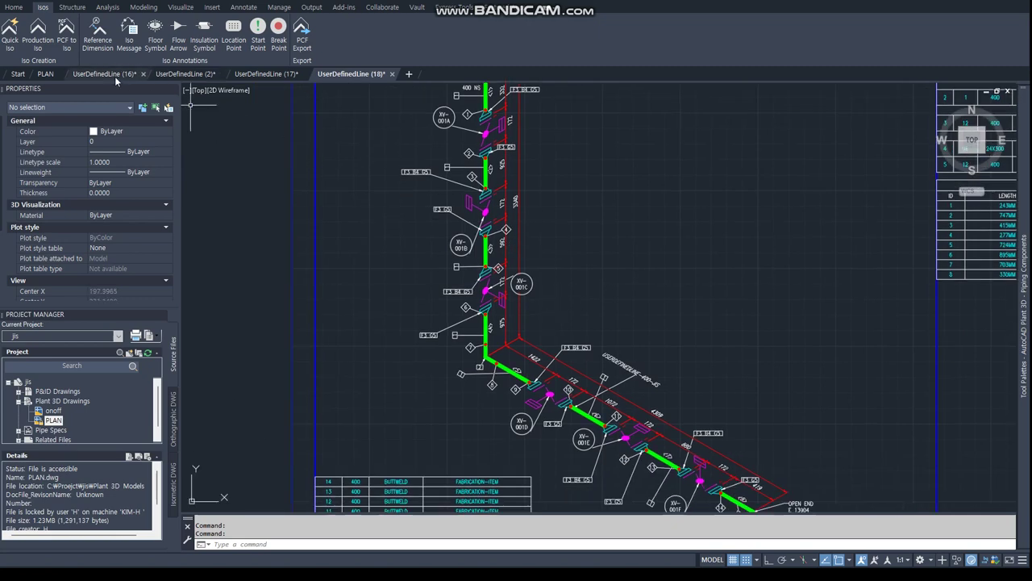
pyautogui.click(45, 74)
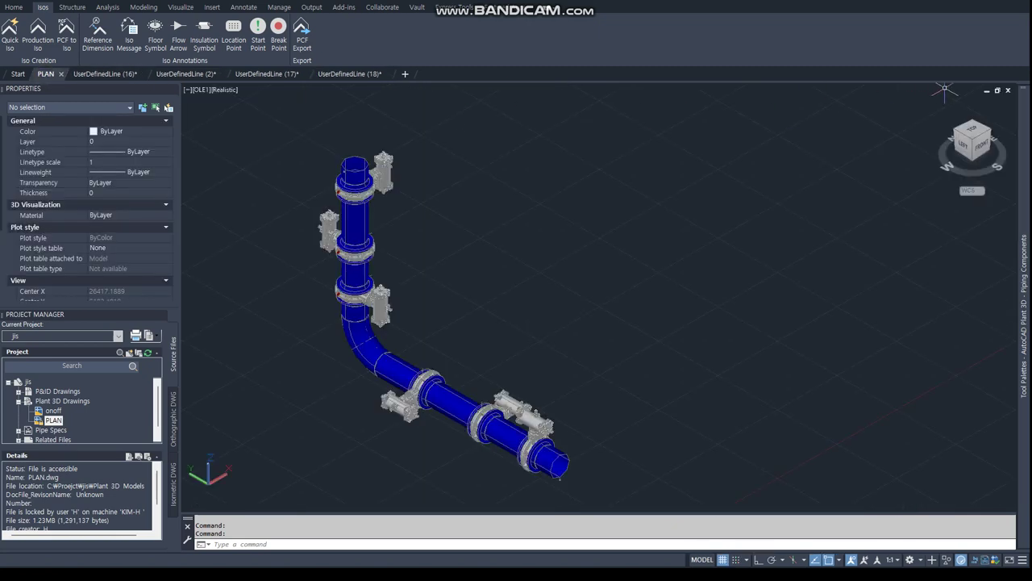
# Restore the PLAN window and close UserDefinedLine (16) and (2) without saving
pyautogui.click(999, 92)
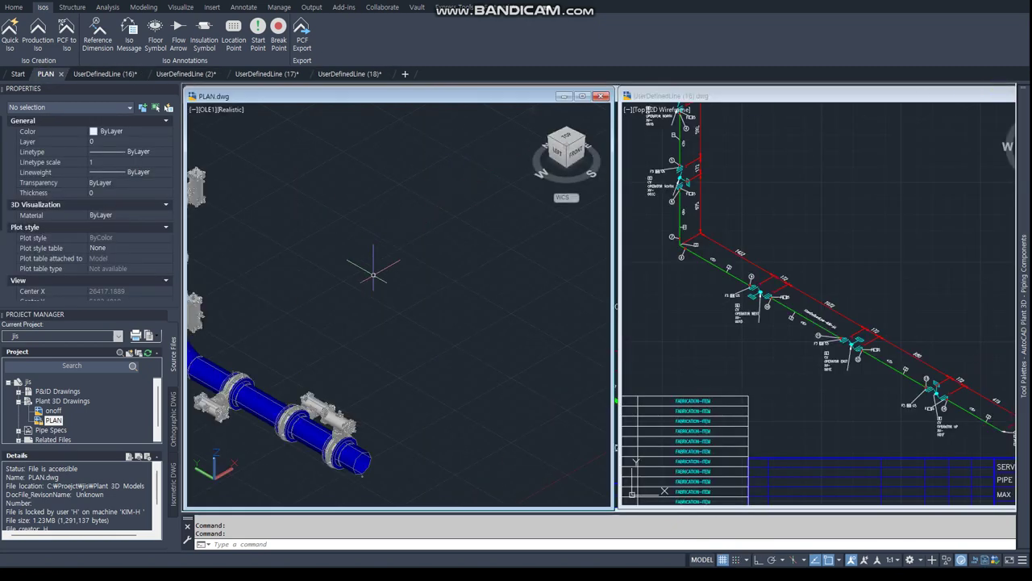
pyautogui.click(909, 106)
pyautogui.click(773, 183)
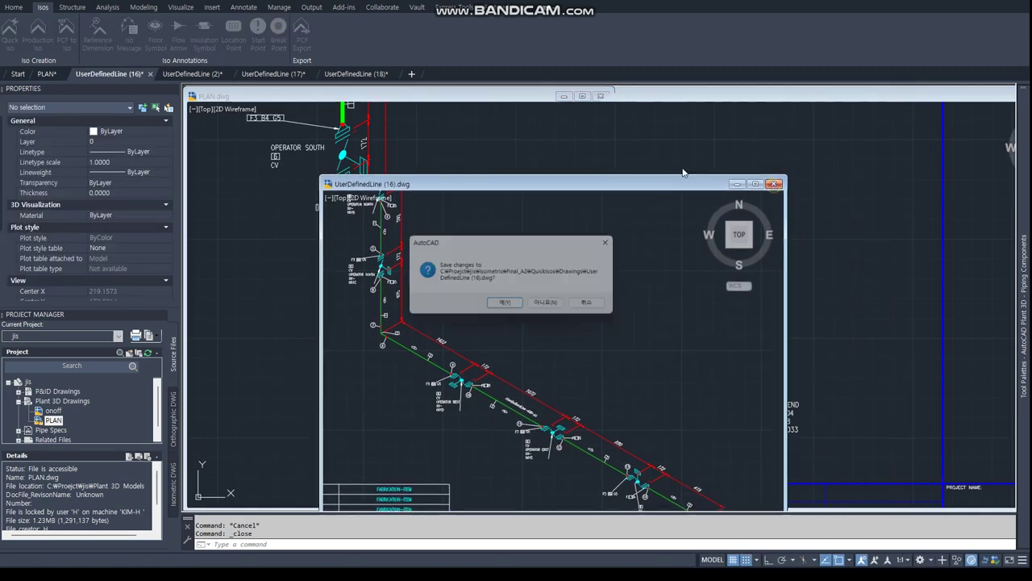
pyautogui.click(549, 305)
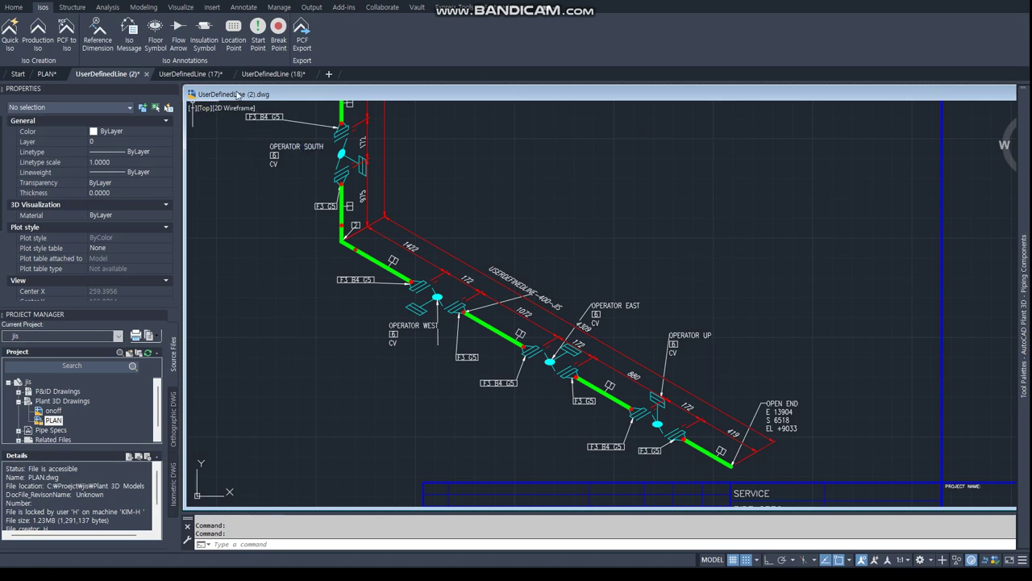
pyautogui.moveTo(755, 242); pyautogui.dragTo(710, 252)
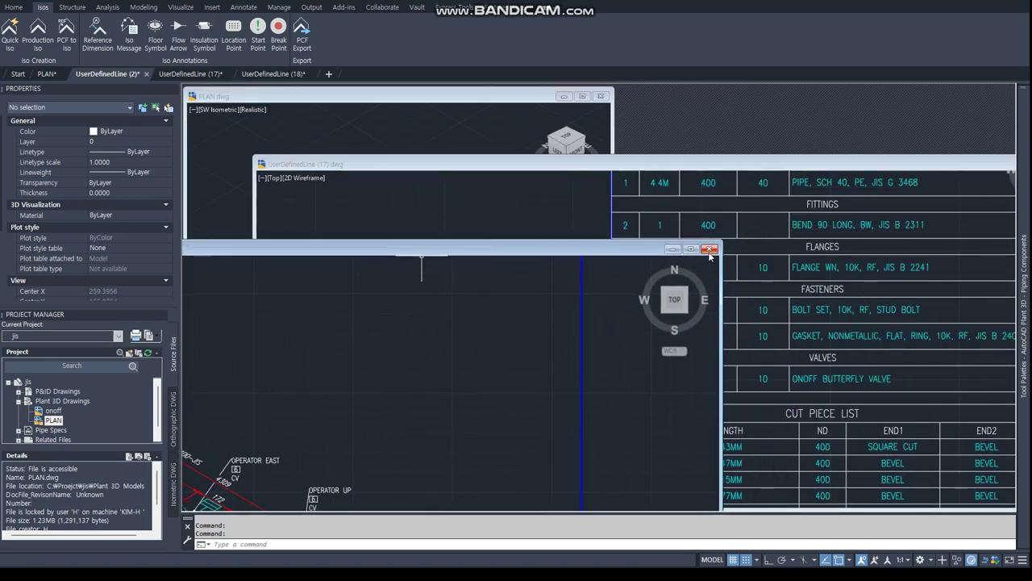
pyautogui.click(711, 250)
pyautogui.click(548, 305)
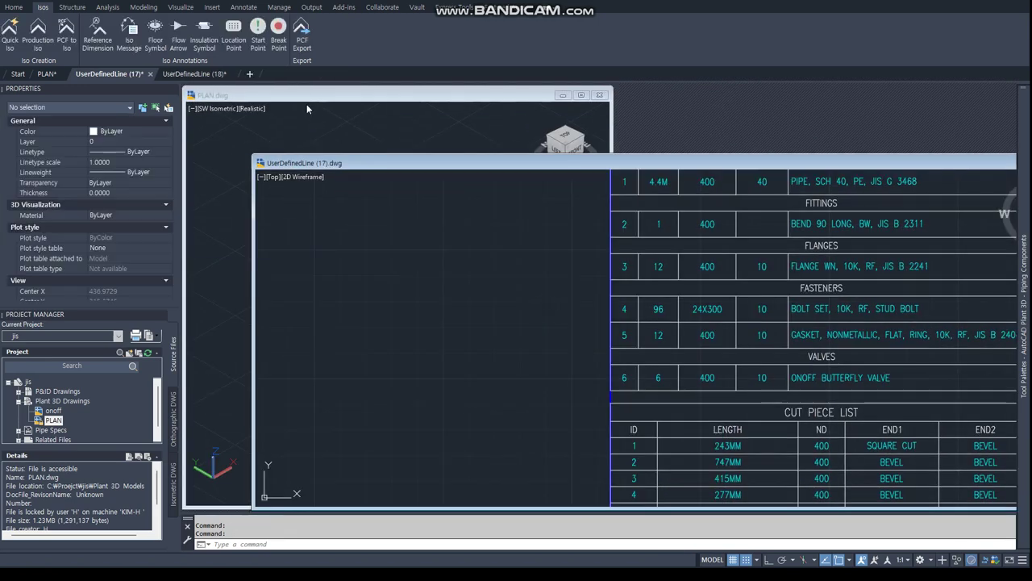
# Resize the UserDefinedLine (18) window to sit beside the 3D PLAN model
pyautogui.click(192, 74)
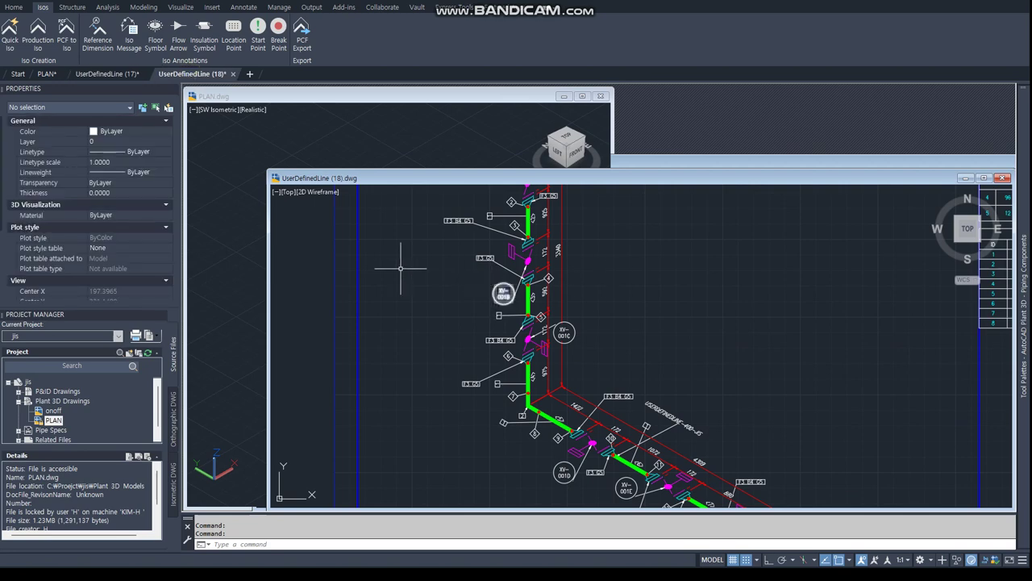
pyautogui.moveTo(264, 171); pyautogui.dragTo(617, 93)
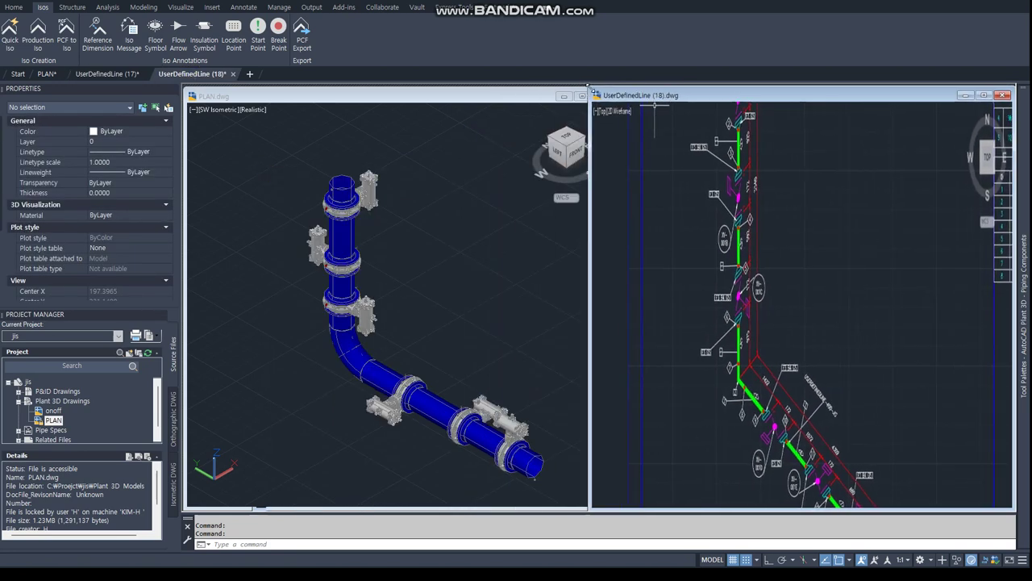
pyautogui.scroll(-2, 746, 322)
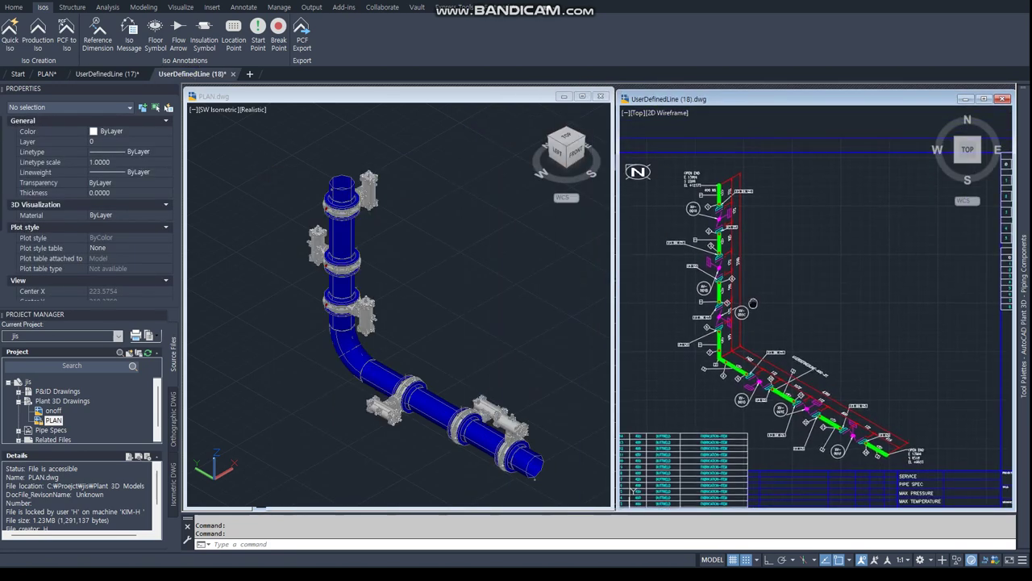
pyautogui.scroll(2, 745, 292)
pyautogui.scroll(-1, 746, 292)
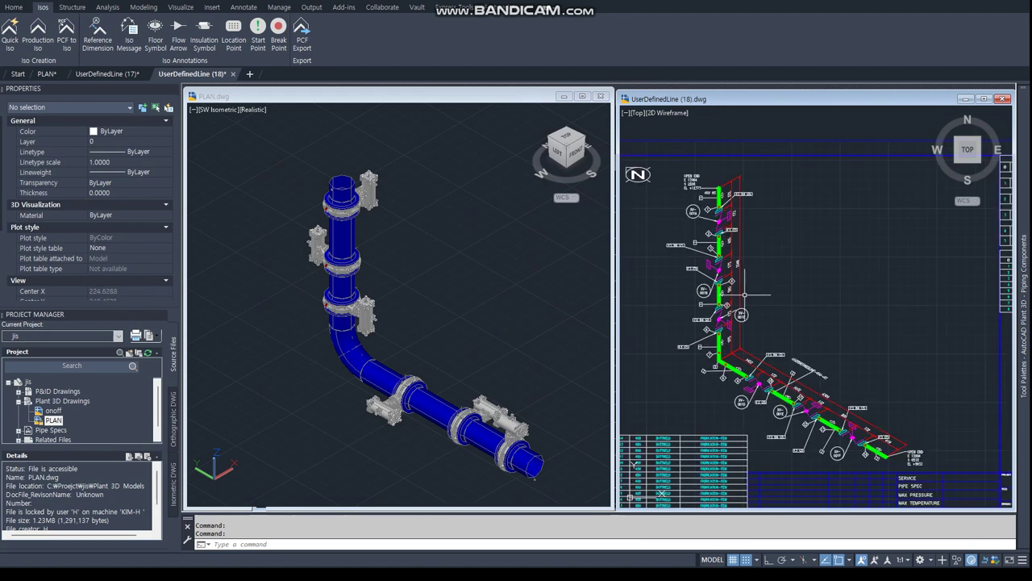
pyautogui.scroll(-1, 746, 292)
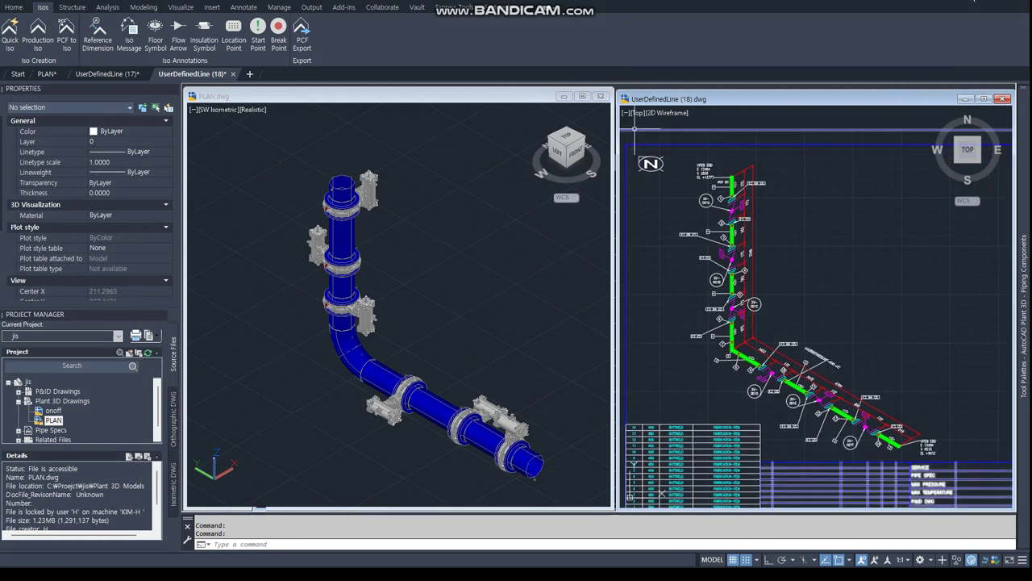